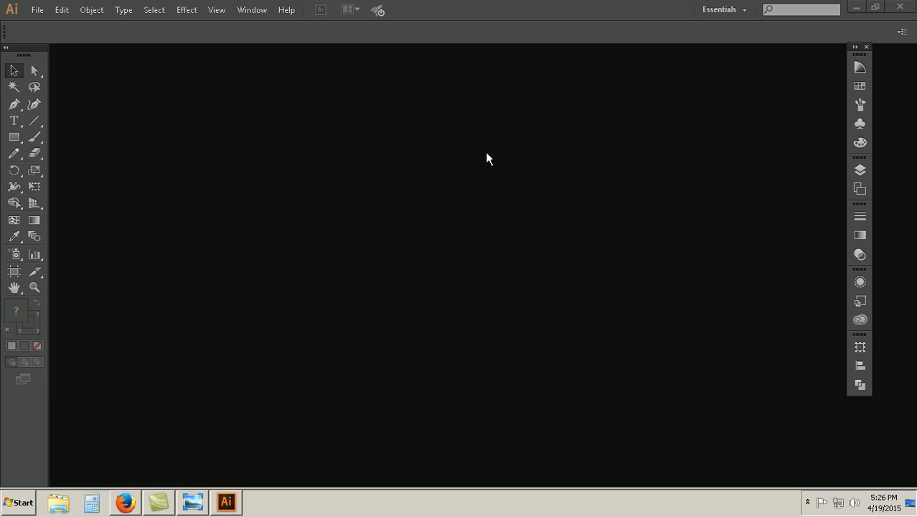
# Step: Try out the Painting and Web workspaces and return to the Essentials workspace
pyautogui.click(740, 11)
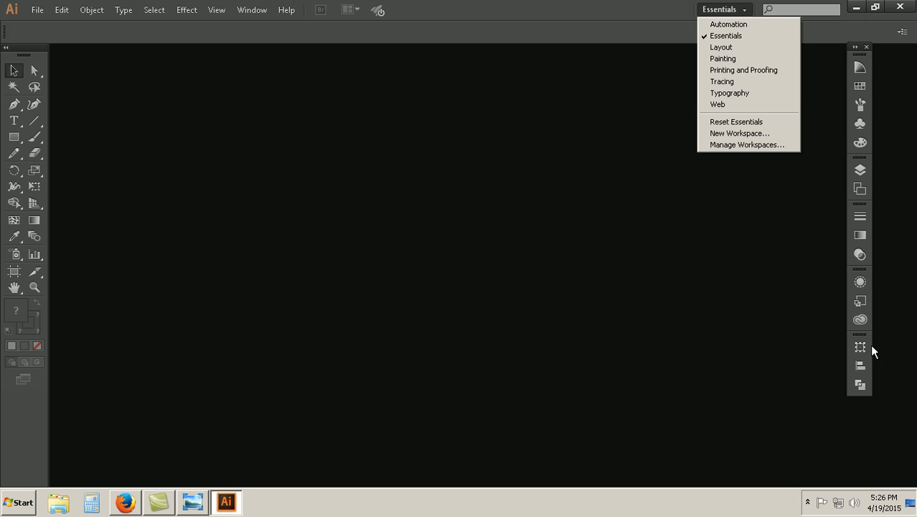
pyautogui.click(739, 58)
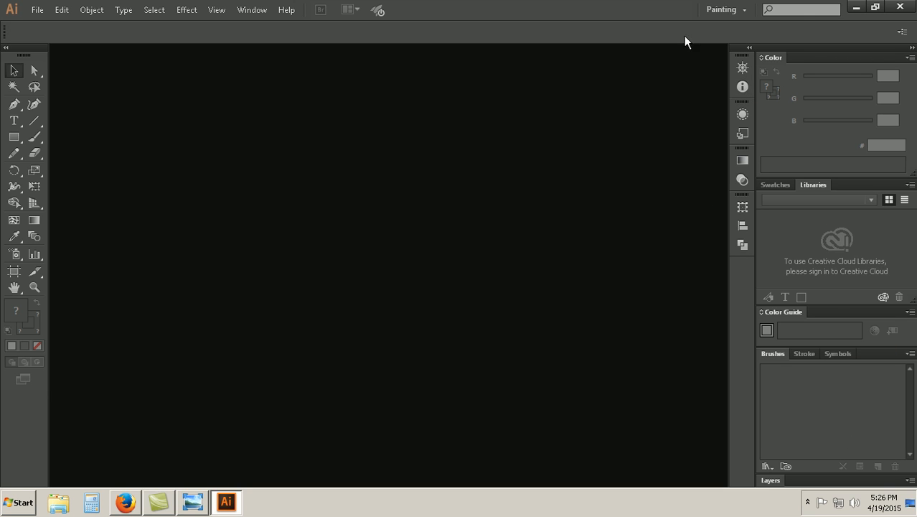
pyautogui.click(740, 9)
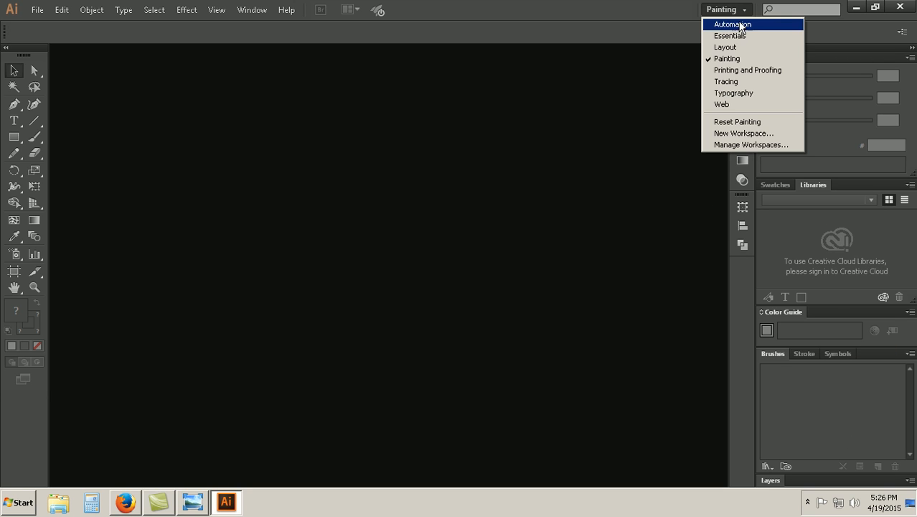
pyautogui.click(721, 105)
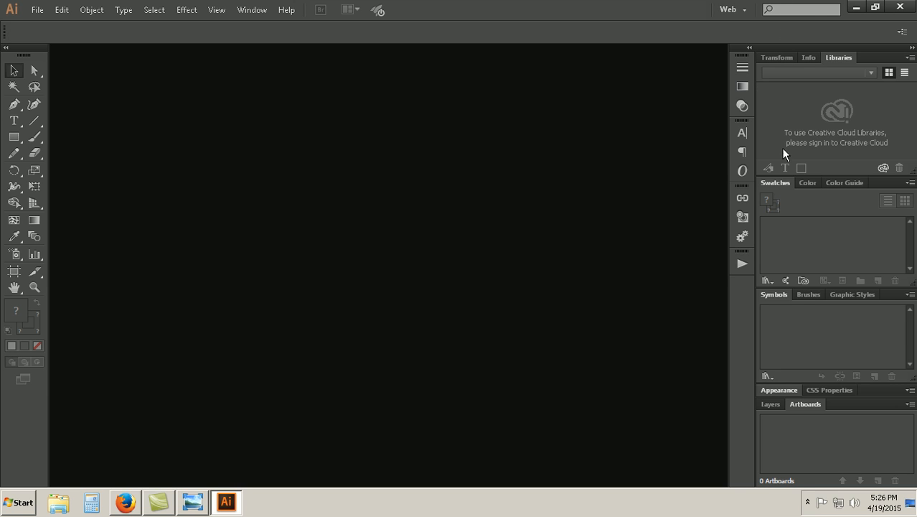
pyautogui.click(744, 10)
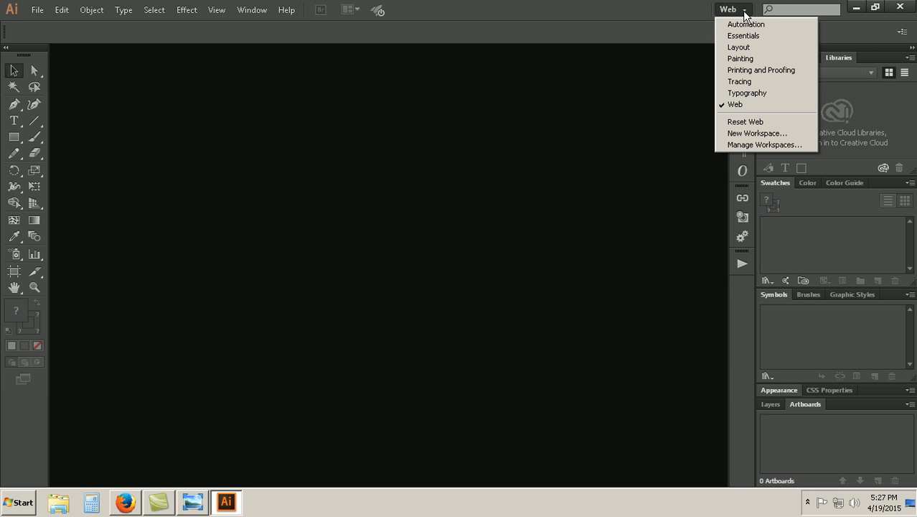
pyautogui.click(746, 35)
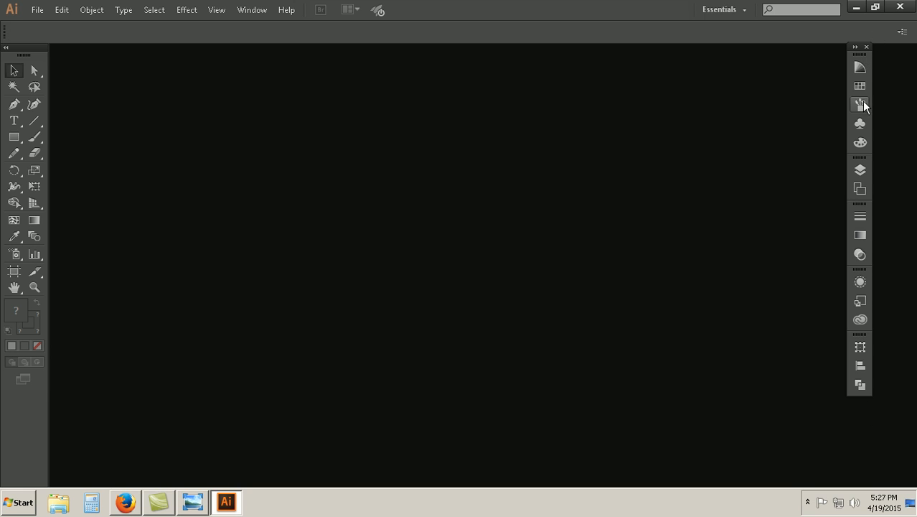
# Step: Detach the Transform, Align and Pathfinder panel group from the icon dock as a floating window with Pathfinder showing
pyautogui.click(861, 70)
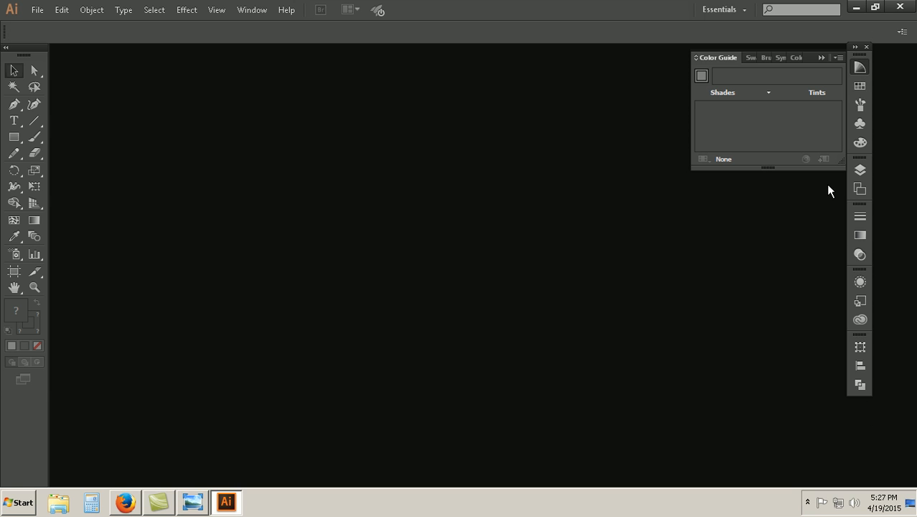
pyautogui.click(861, 385)
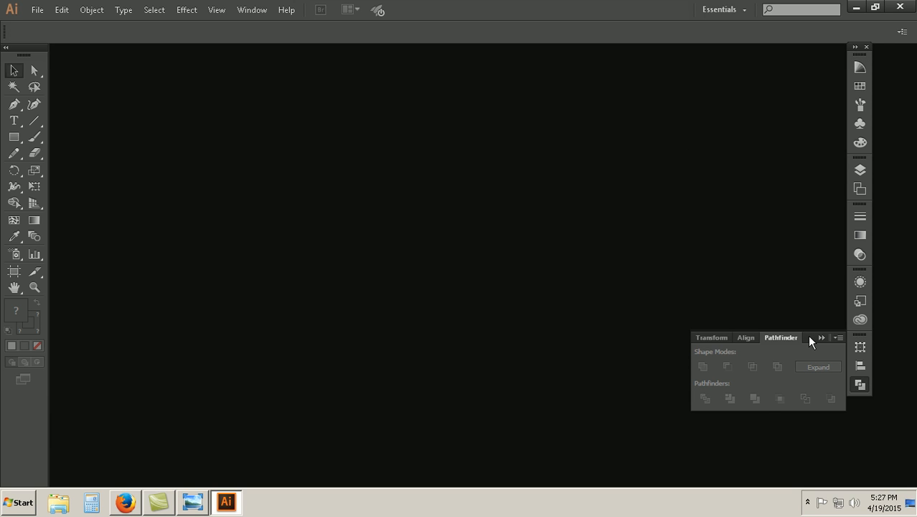
pyautogui.moveTo(750, 337); pyautogui.dragTo(823, 329)
pyautogui.moveTo(757, 338)
pyautogui.mouseDown()
pyautogui.moveTo(853, 322)
pyautogui.moveTo(866, 336)
pyautogui.moveTo(754, 338)
pyautogui.mouseUp()
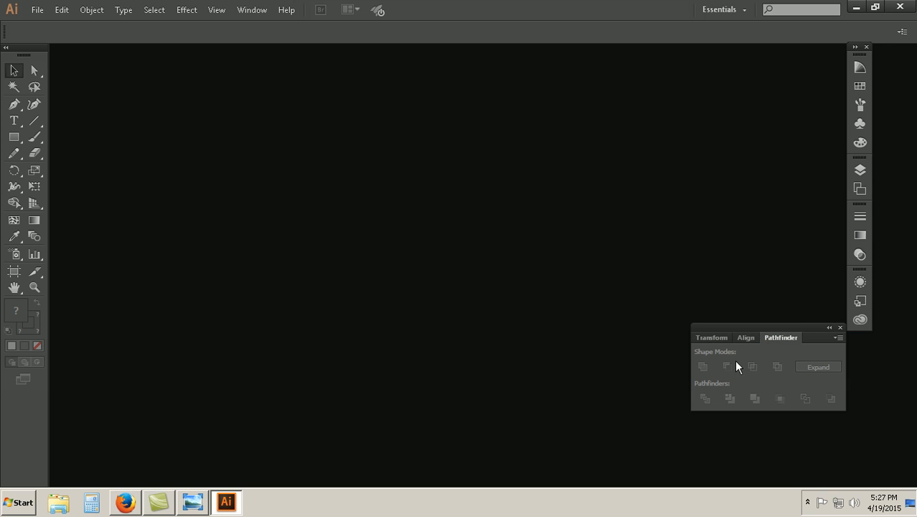
# Step: Detach the Stroke, Gradient and Transparency group from the icon dock and place the Pathfinder group just below it
pyautogui.click(860, 234)
pyautogui.moveTo(814, 206); pyautogui.dragTo(771, 185)
pyautogui.moveTo(820, 327); pyautogui.dragTo(780, 346)
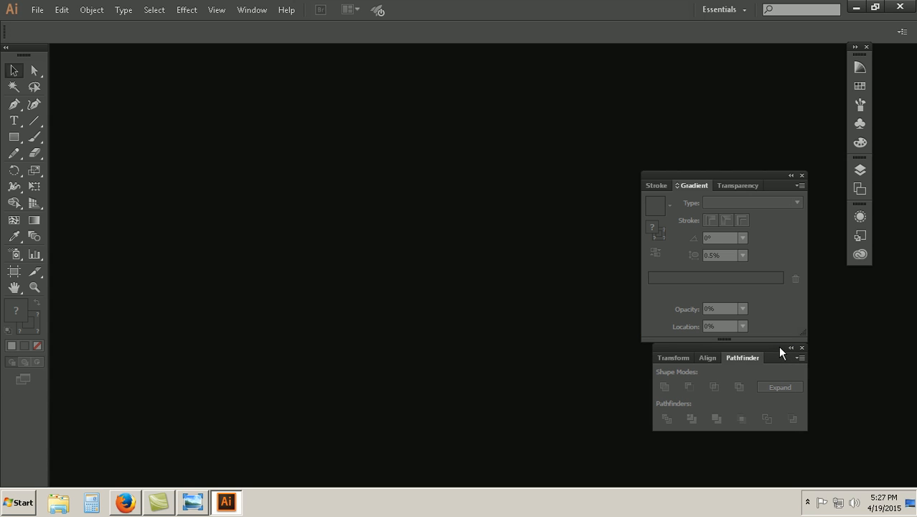
# Step: Detach the Color Guide panel from its group and place it as a separate window clear of the other panels
pyautogui.click(859, 66)
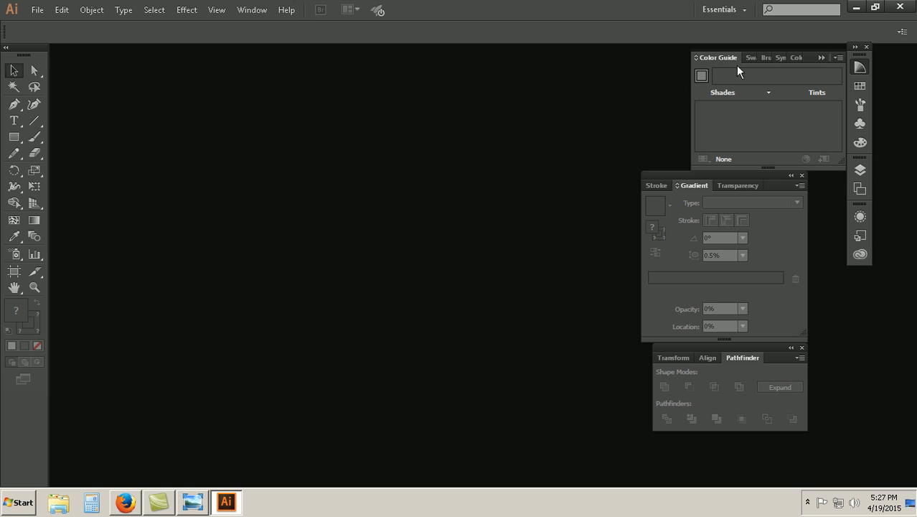
pyautogui.moveTo(720, 61); pyautogui.dragTo(635, 68)
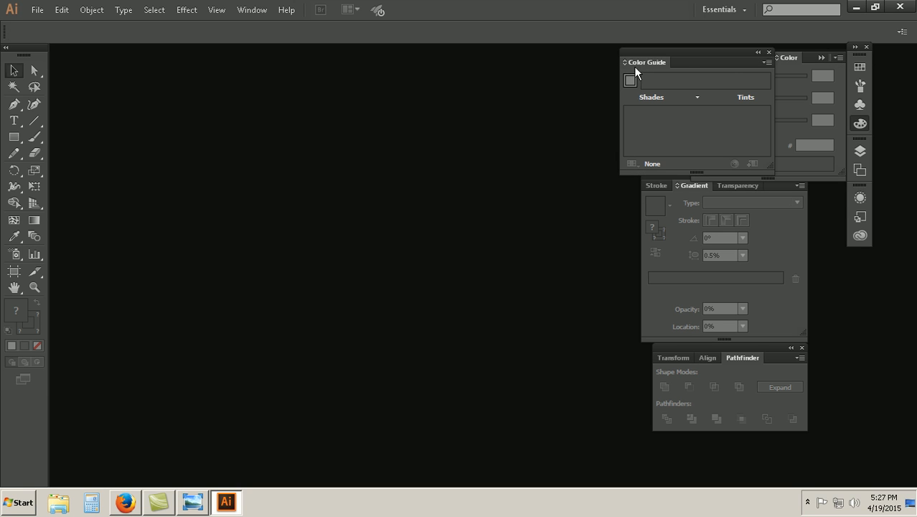
pyautogui.moveTo(711, 54); pyautogui.dragTo(562, 54)
# Step: Pull the Brushes panel out of its group and move the Symbols panel into the group with Layers and Artboards
pyautogui.click(733, 58)
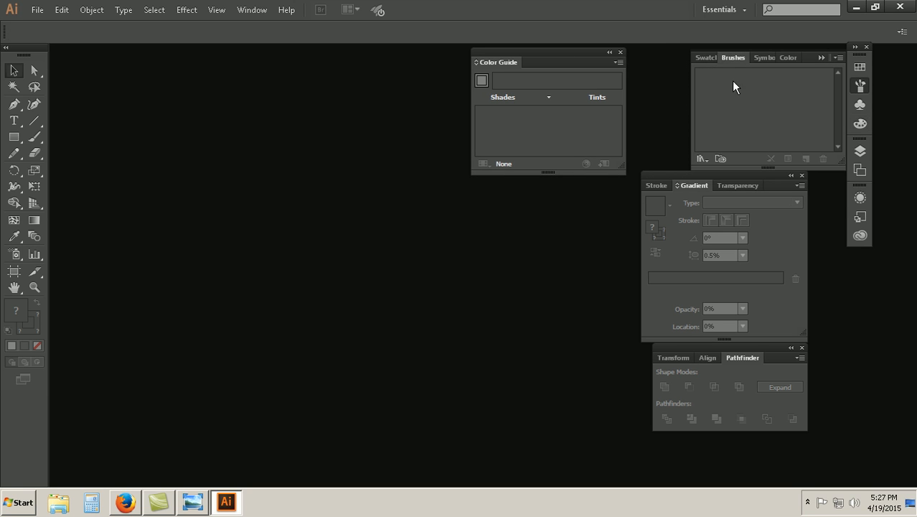
pyautogui.moveTo(732, 58)
pyautogui.mouseDown()
pyautogui.moveTo(833, 118)
pyautogui.moveTo(853, 112)
pyautogui.mouseUp()
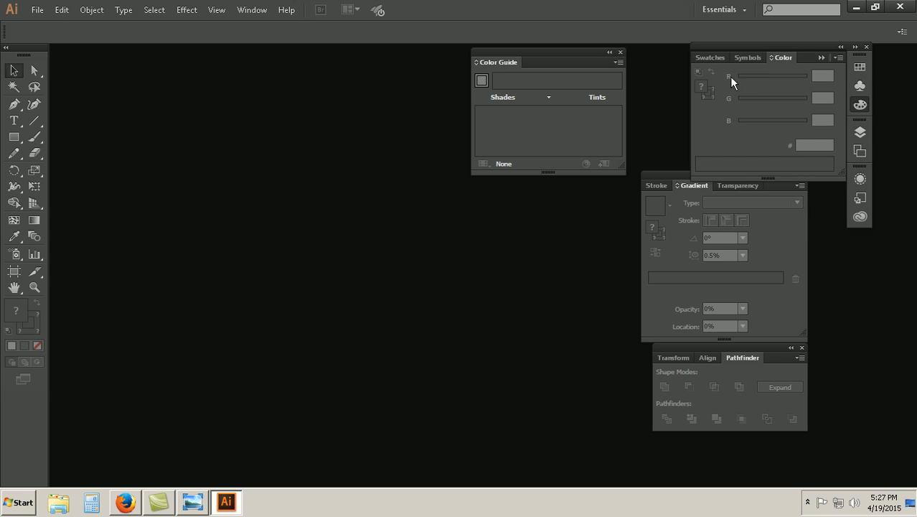
pyautogui.moveTo(734, 59); pyautogui.dragTo(860, 133)
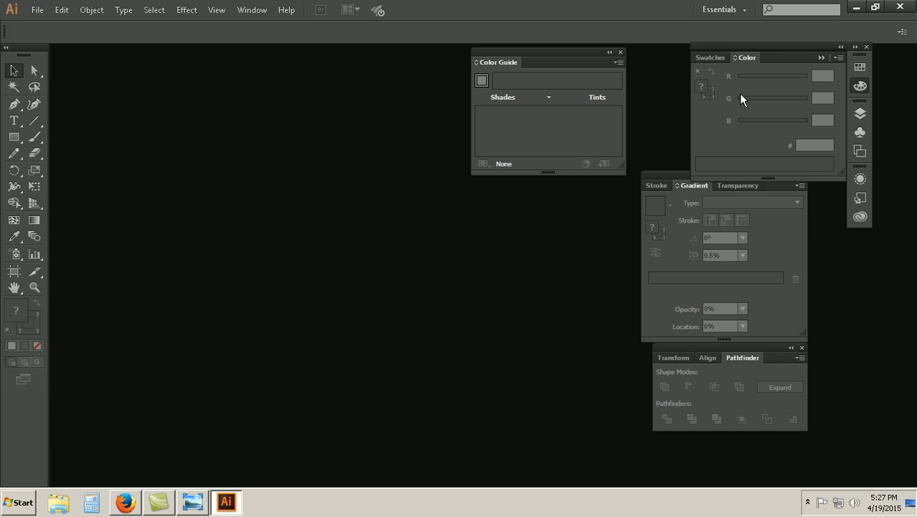
pyautogui.moveTo(704, 60); pyautogui.dragTo(862, 87)
pyautogui.click(861, 87)
# Step: Attach the Pathfinder group to the underside of the Gradient group and place the Color Guide panel directly above them
pyautogui.moveTo(774, 348); pyautogui.dragTo(789, 391)
pyautogui.moveTo(671, 173)
pyautogui.mouseDown()
pyautogui.moveTo(695, 217)
pyautogui.moveTo(686, 213)
pyautogui.moveTo(705, 210)
pyautogui.mouseUp()
pyautogui.moveTo(788, 390); pyautogui.dragTo(798, 382)
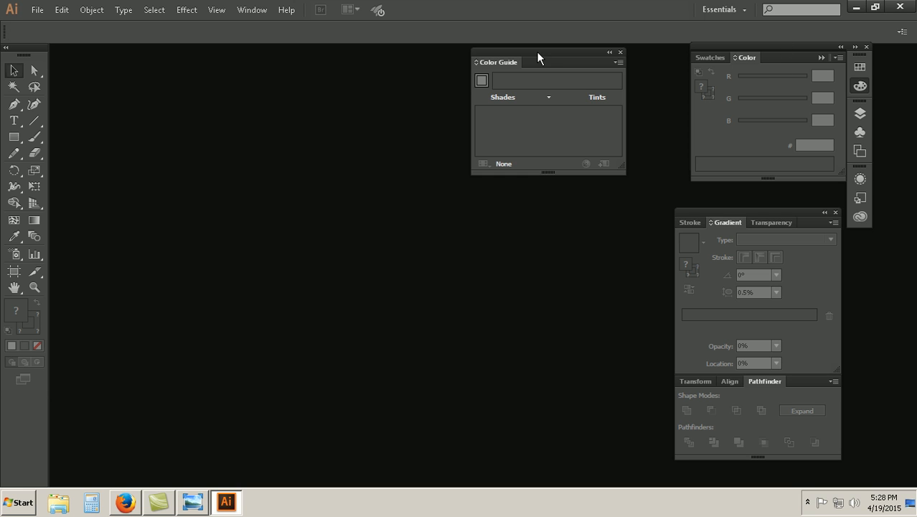
pyautogui.moveTo(541, 52)
pyautogui.mouseDown()
pyautogui.moveTo(722, 188)
pyautogui.moveTo(750, 92)
pyautogui.mouseUp()
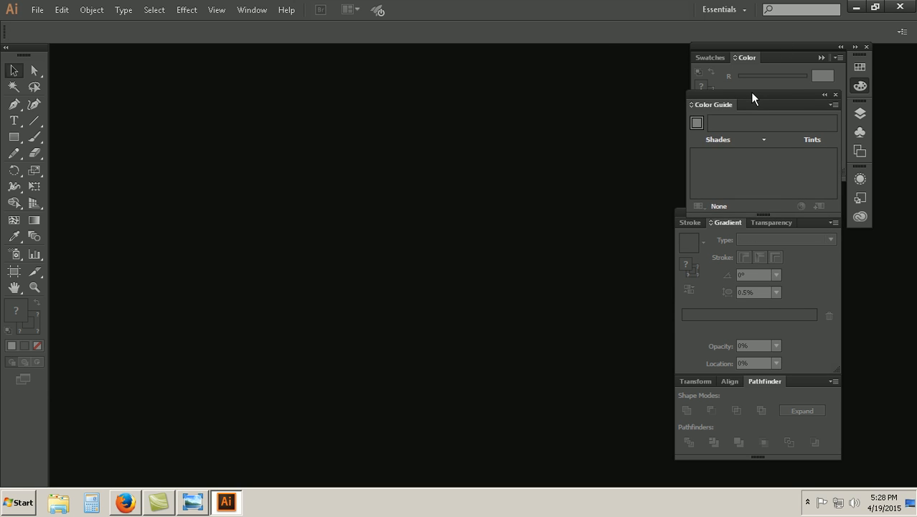
# Step: Group the Brushes panel with Swatches and Color, and move the collapsed icon dock to the outer side of the floating panels
pyautogui.click(823, 57)
pyautogui.moveTo(806, 54)
pyautogui.mouseDown()
pyautogui.moveTo(790, 45)
pyautogui.moveTo(803, 193)
pyautogui.moveTo(818, 202)
pyautogui.moveTo(872, 119)
pyautogui.moveTo(860, 56)
pyautogui.mouseUp()
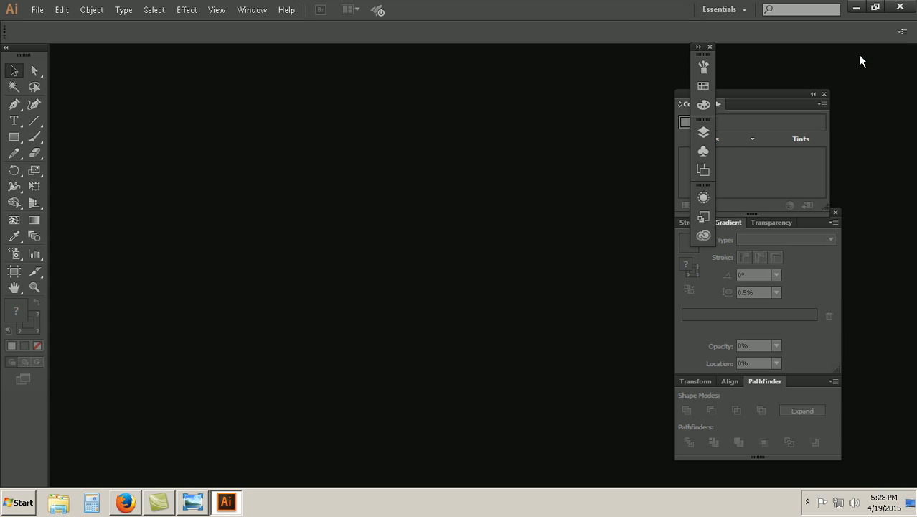
pyautogui.click(702, 48)
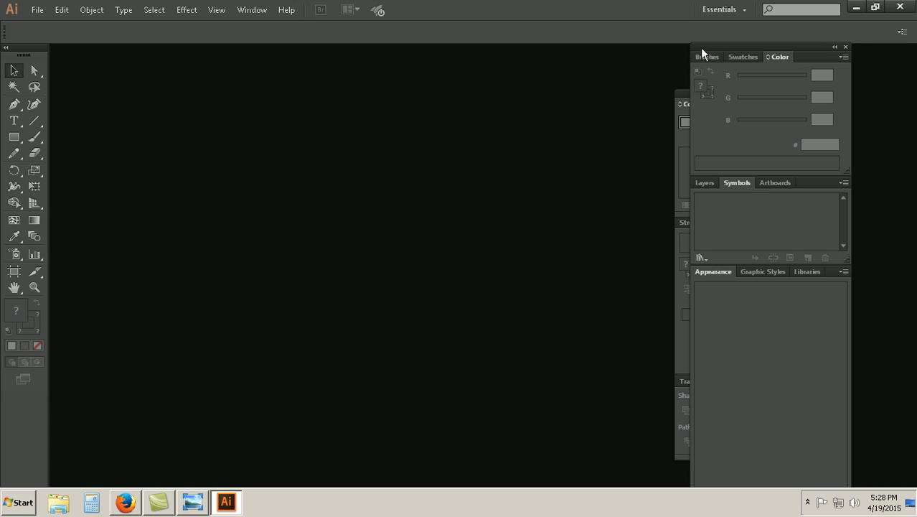
pyautogui.click(835, 47)
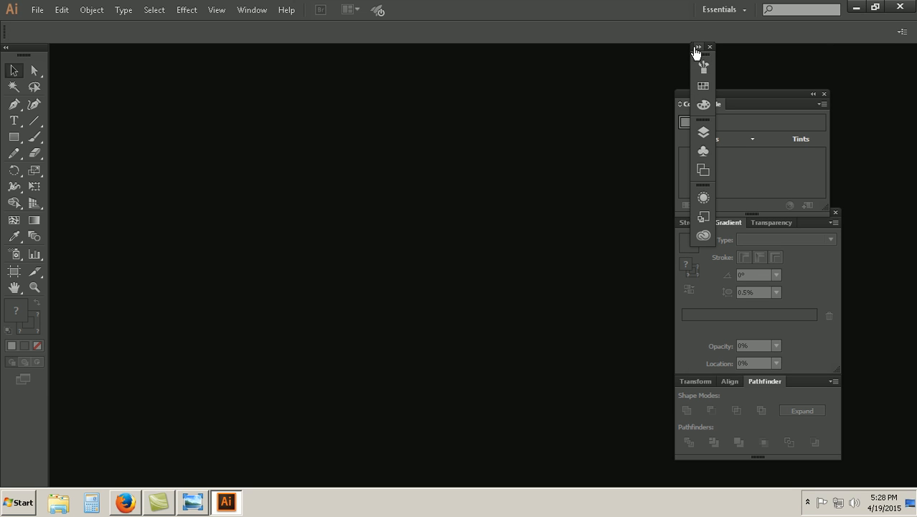
pyautogui.moveTo(690, 49); pyautogui.dragTo(861, 57)
# Step: Line up the Color Guide panel and the Gradient stack beside the icon dock, narrowing the stack to the Color Guide's width
pyautogui.moveTo(789, 91); pyautogui.dragTo(824, 52)
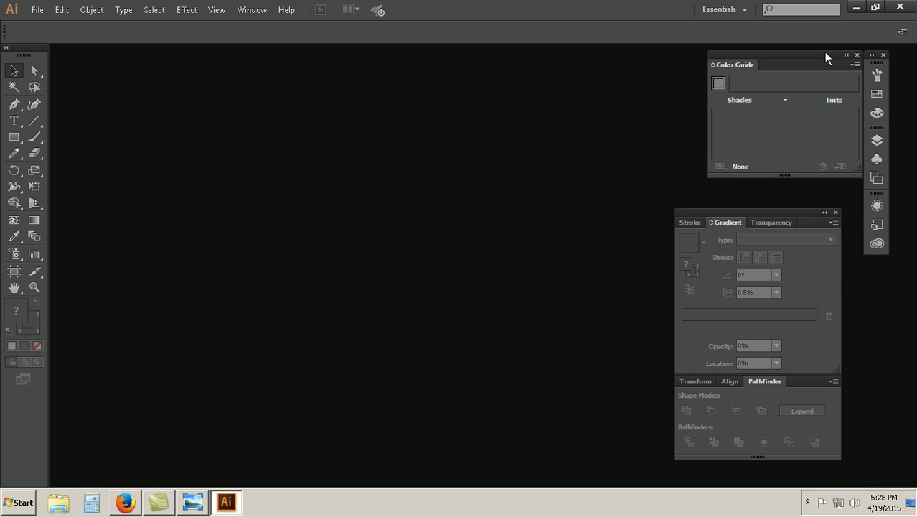
pyautogui.moveTo(793, 212); pyautogui.dragTo(815, 185)
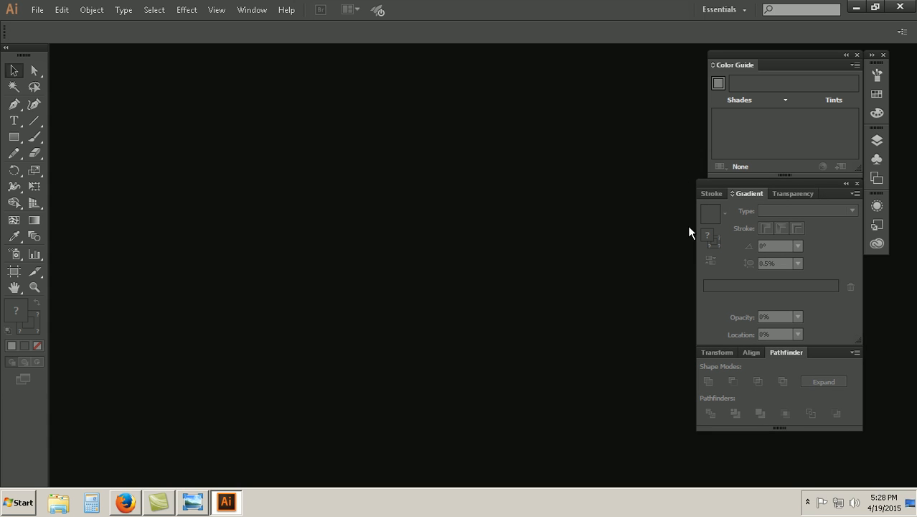
pyautogui.moveTo(694, 234); pyautogui.dragTo(712, 235)
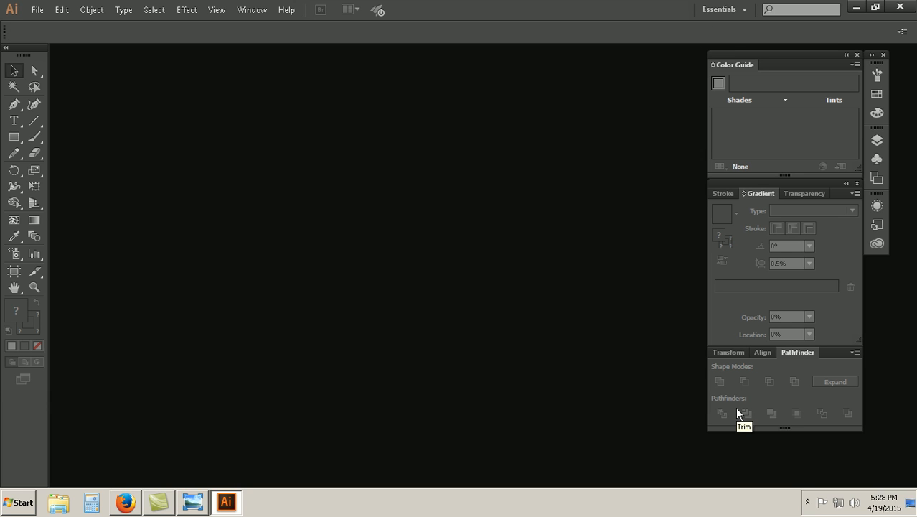
pyautogui.click(744, 10)
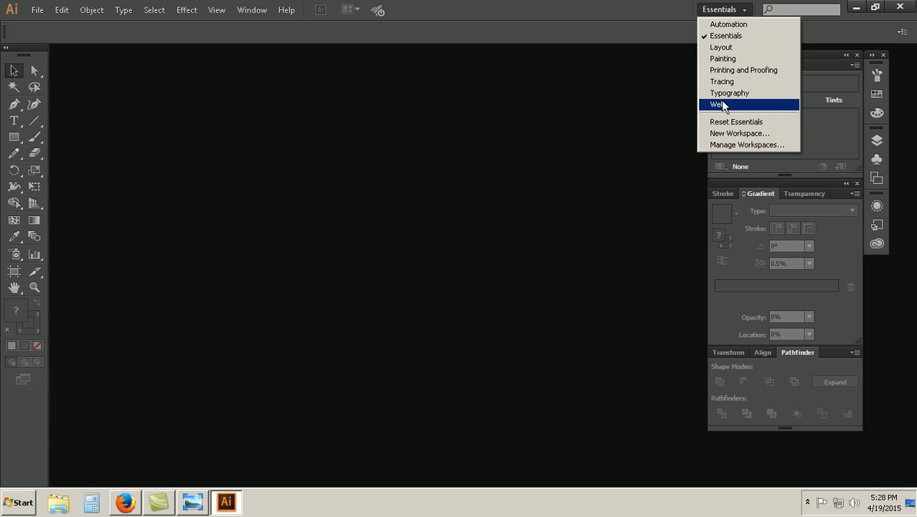
pyautogui.click(612, 282)
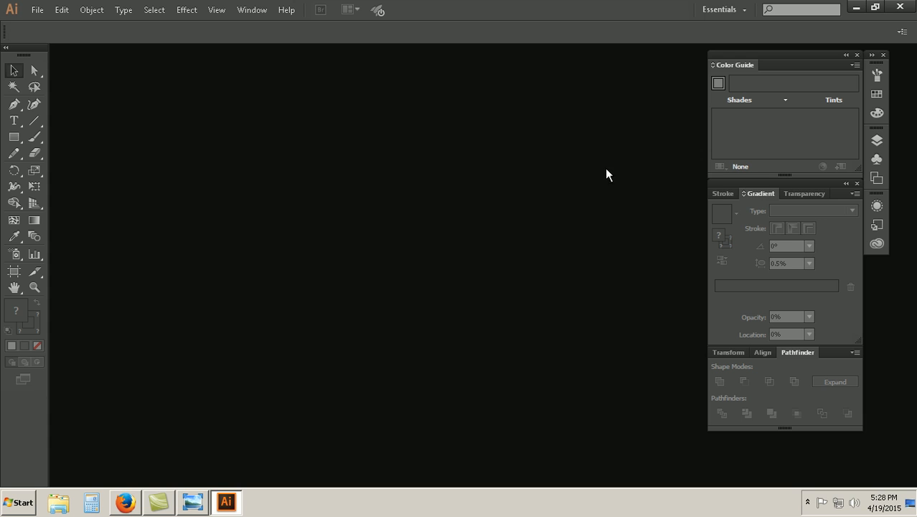
# Step: Detach the Layers, Symbols and Artboards group, shorten it and attach it beneath Pathfinder, nudging the Color Guide panel slightly sideways
pyautogui.click(879, 142)
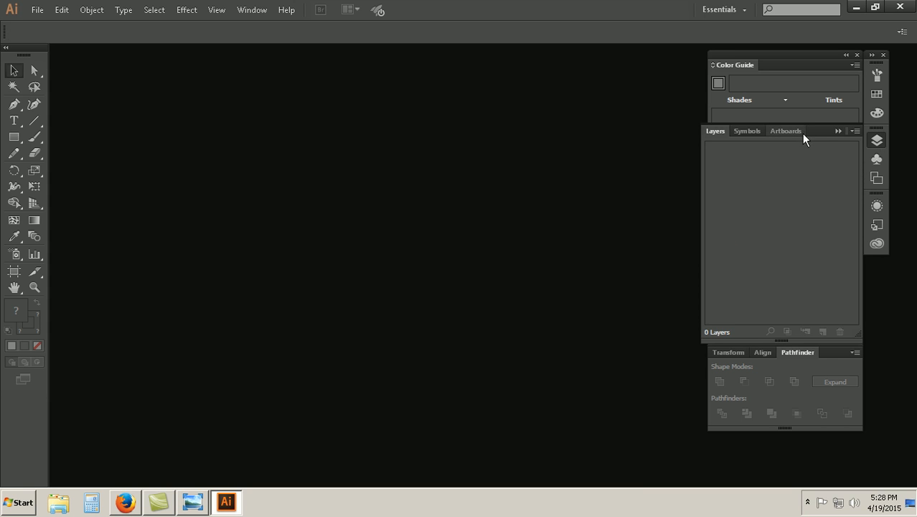
pyautogui.moveTo(823, 132); pyautogui.dragTo(616, 264)
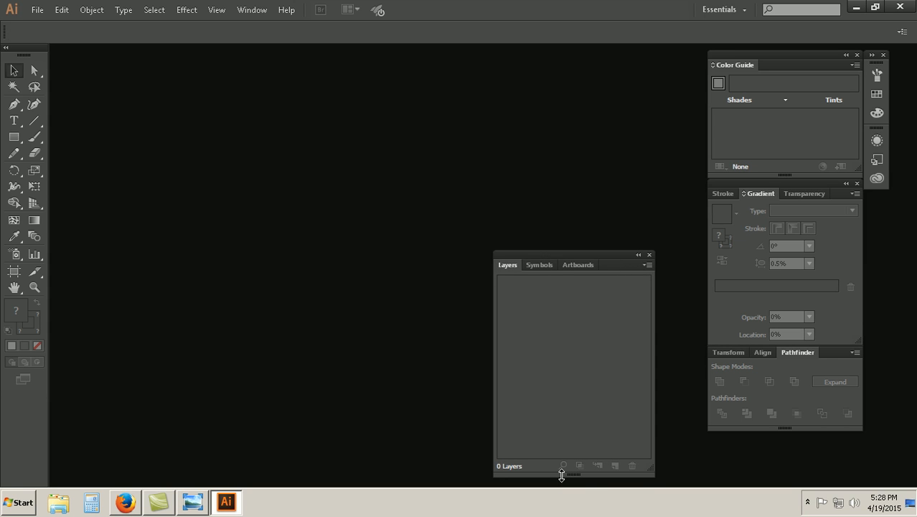
pyautogui.moveTo(574, 474); pyautogui.dragTo(557, 360)
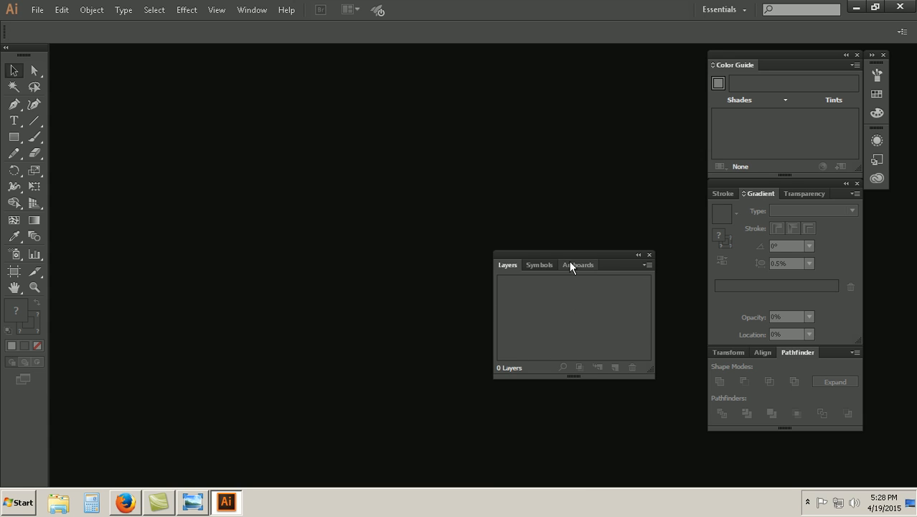
pyautogui.moveTo(590, 256); pyautogui.dragTo(803, 414)
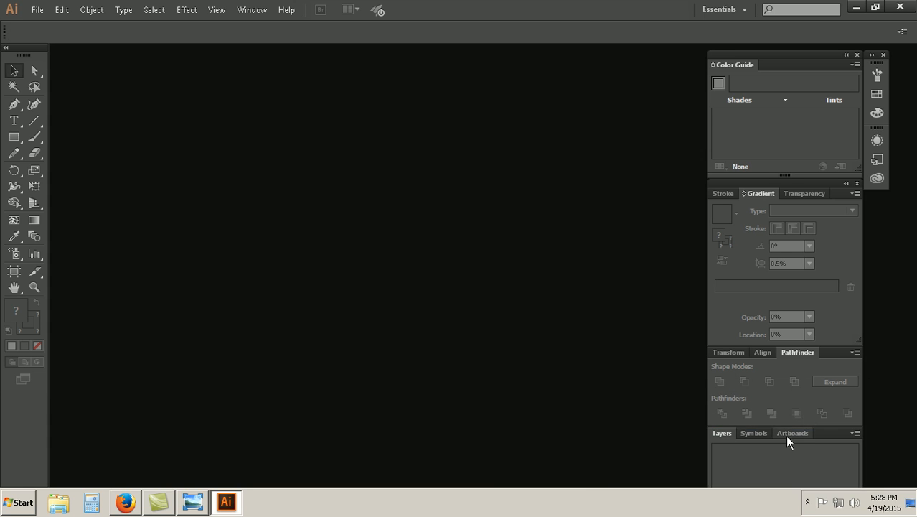
pyautogui.moveTo(771, 56); pyautogui.dragTo(764, 57)
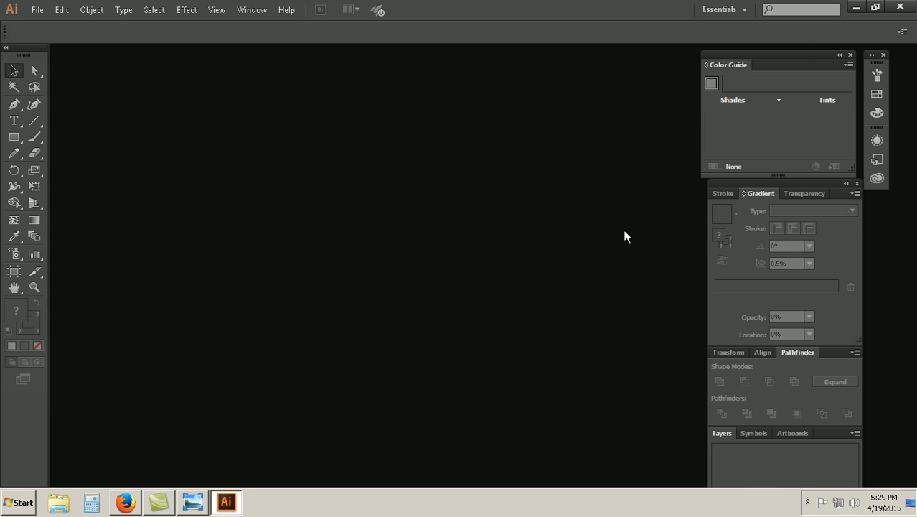
# Step: Save the current panel arrangement as a new workspace named Logo
pyautogui.click(723, 9)
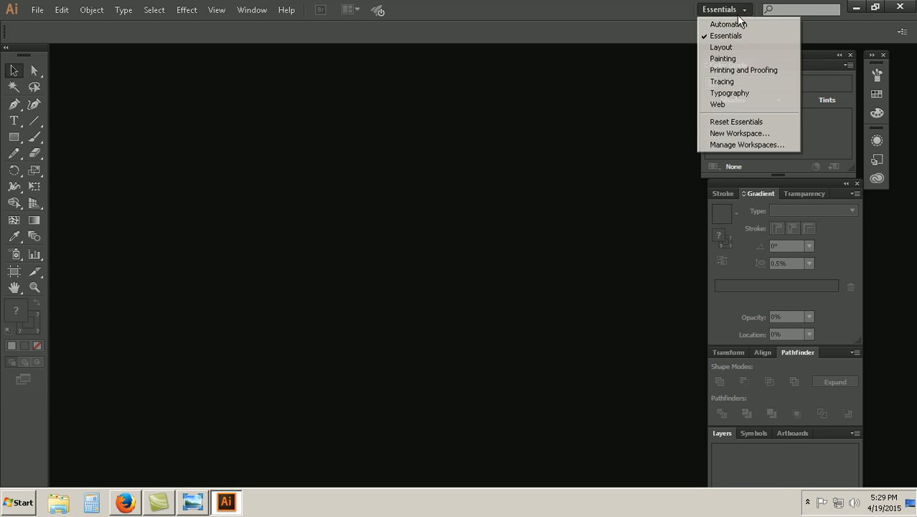
pyautogui.click(739, 133)
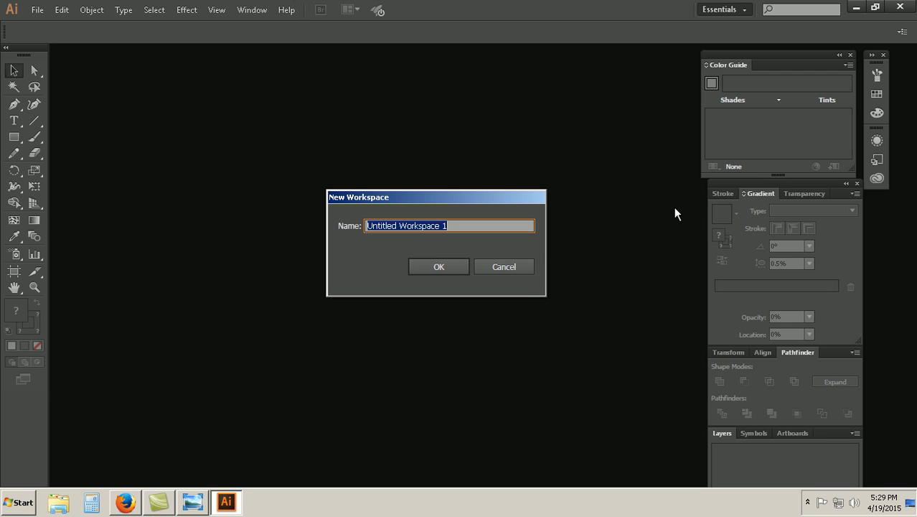
pyautogui.write('Logo')
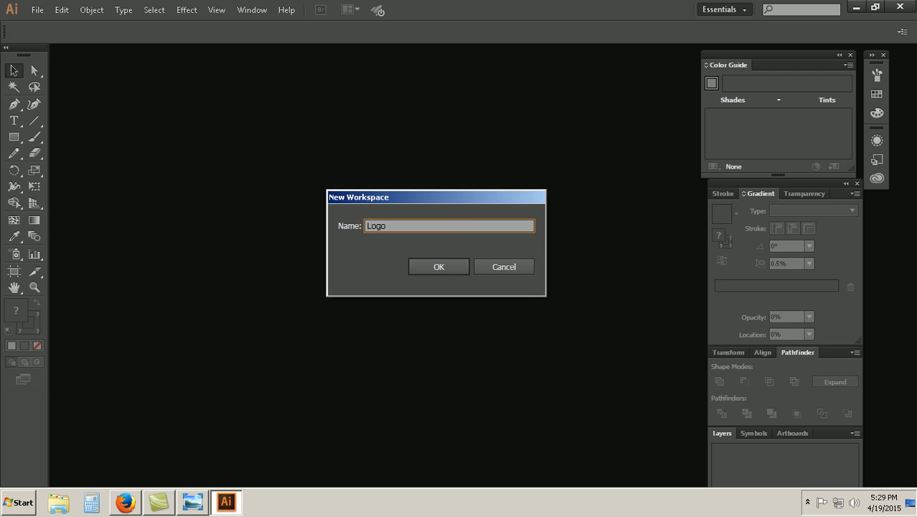
pyautogui.click(426, 269)
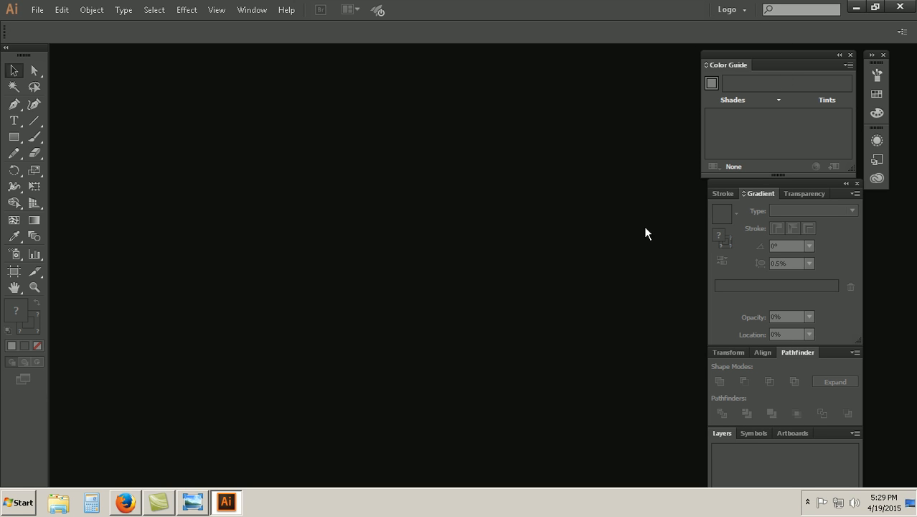
pyautogui.click(36, 10)
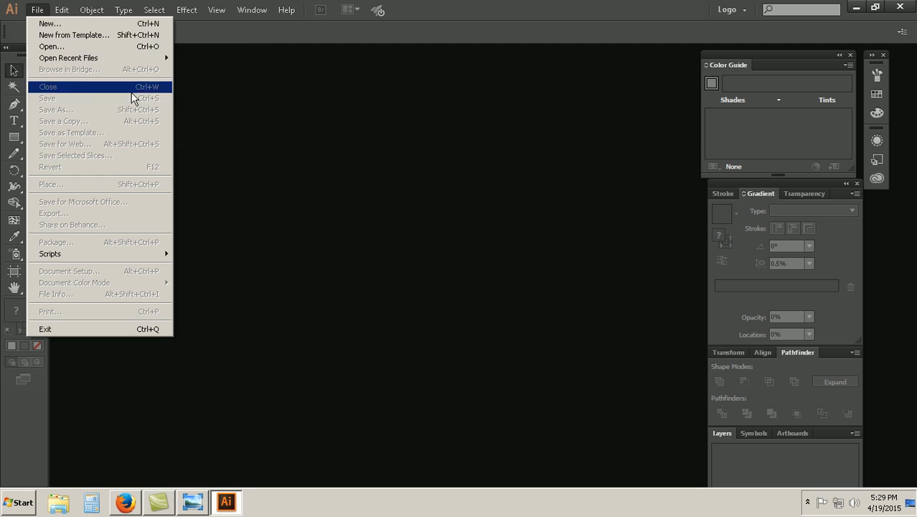
pyautogui.click(212, 281)
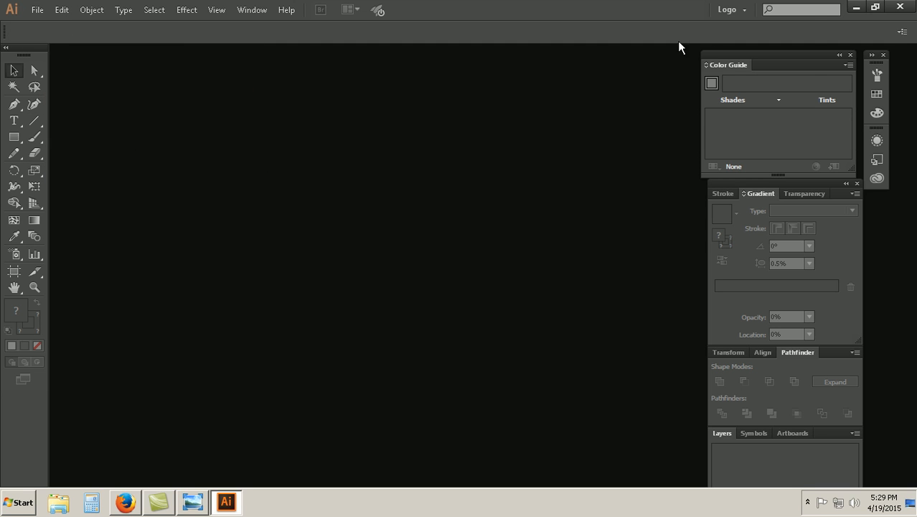
# Step: Switch the workspace to Essentials, to Automation and back to the saved Logo workspace
pyautogui.click(745, 10)
pyautogui.click(742, 53)
pyautogui.click(735, 10)
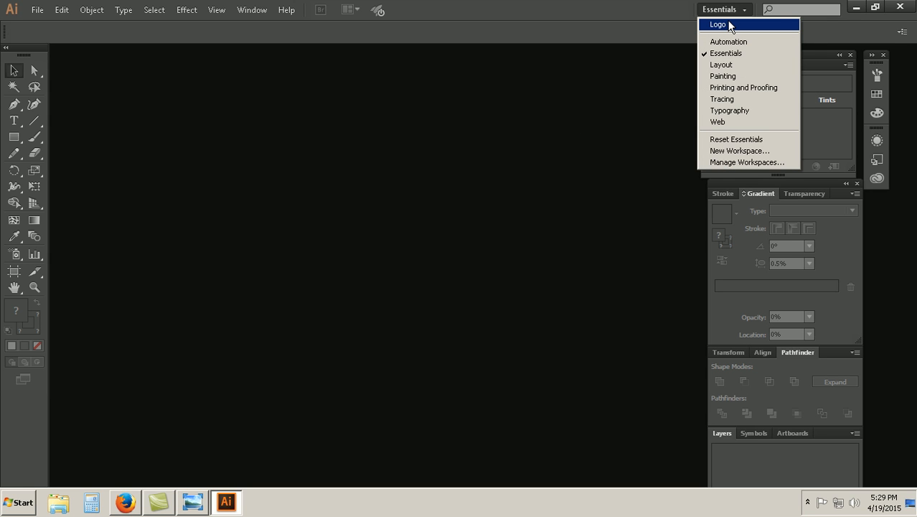
pyautogui.click(727, 42)
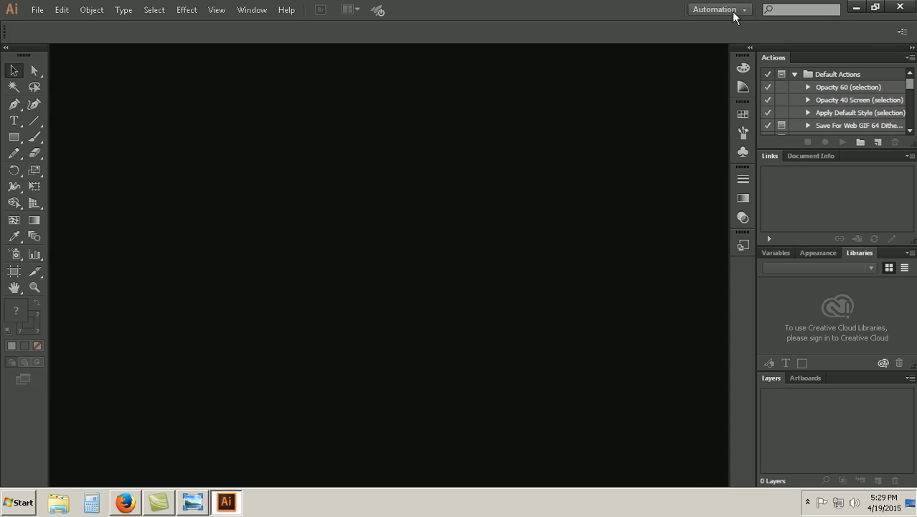
pyautogui.click(746, 10)
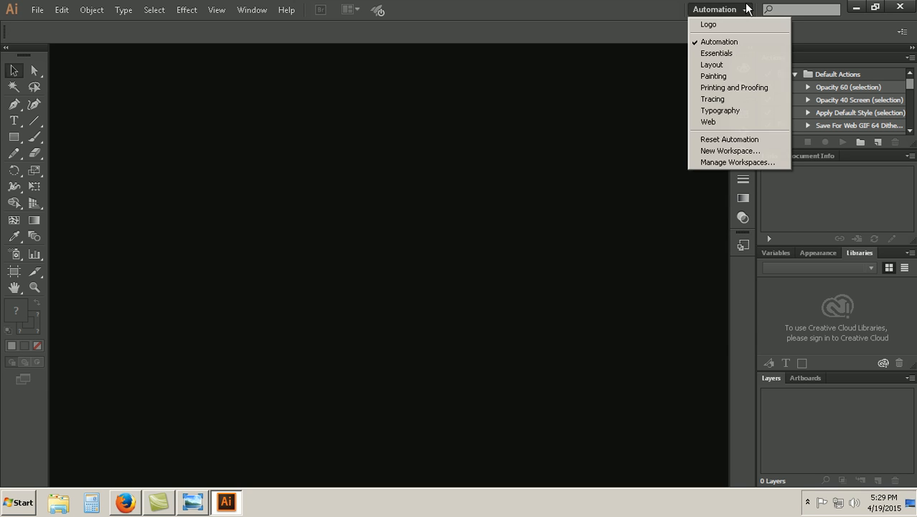
pyautogui.click(724, 25)
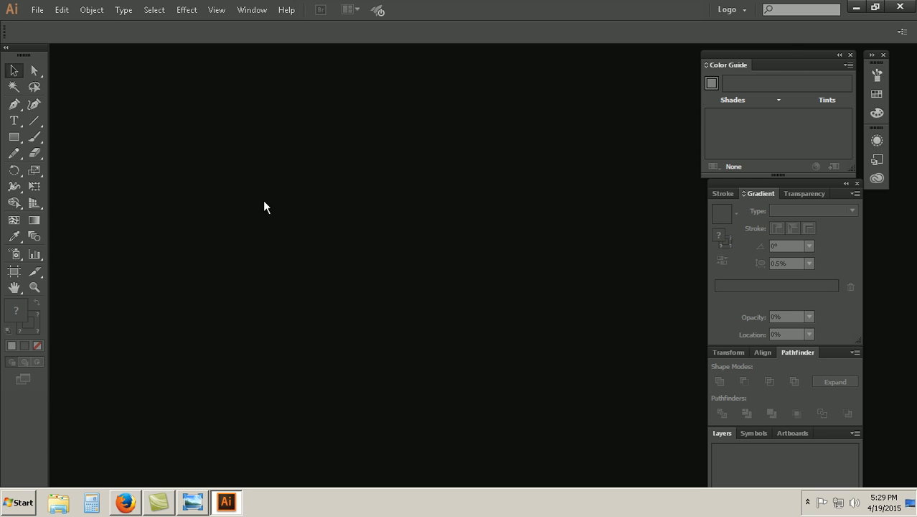
# Step: Start a new document, view the reference image Coffi Bar.jpg in Windows Photo Viewer and return to Illustrator
pyautogui.click(38, 10)
pyautogui.click(41, 22)
pyautogui.click(159, 502)
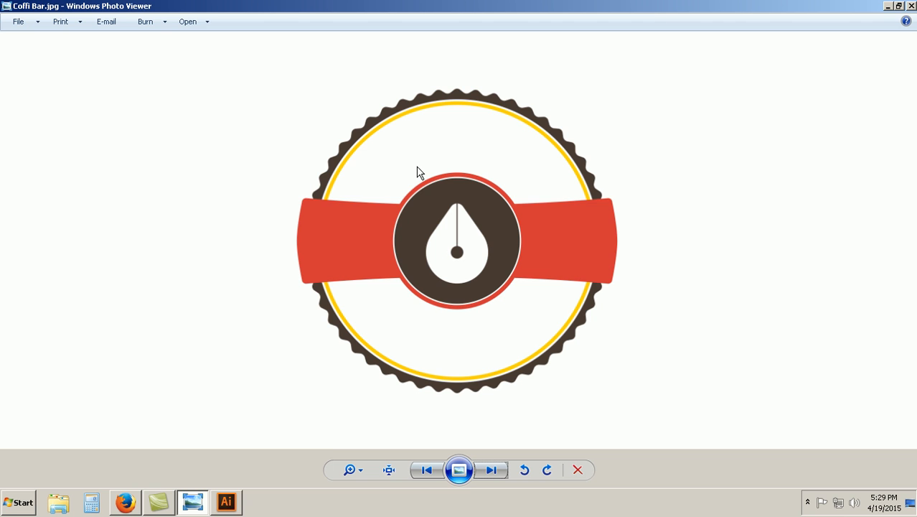
pyautogui.click(226, 503)
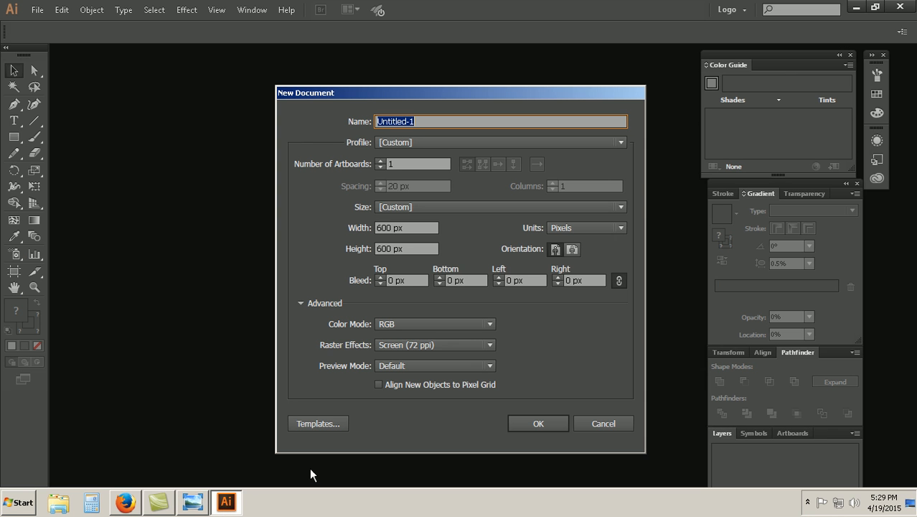
# Step: Create the document at 600 x 600 px with zero bleed, RGB color mode and Screen (72 ppi) raster effects
pyautogui.click(417, 228)
pyautogui.click(417, 248)
pyautogui.click(407, 280)
pyautogui.click(460, 282)
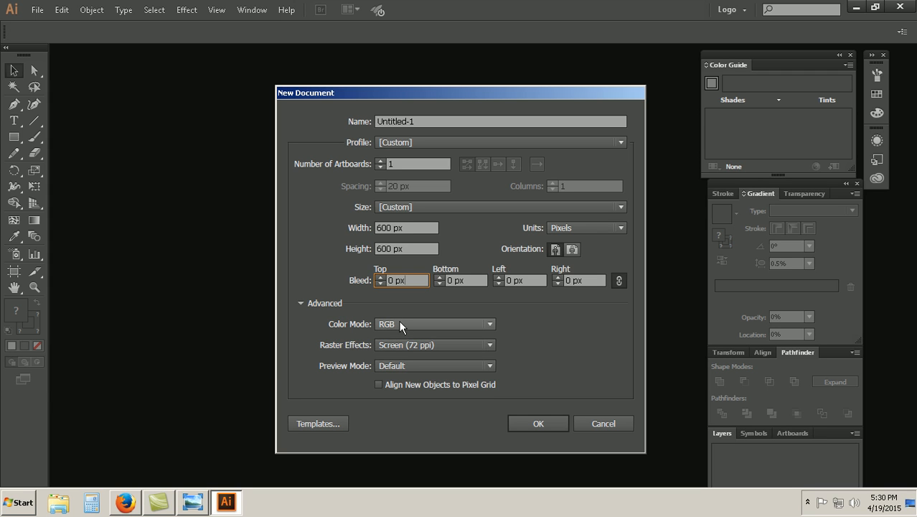
pyautogui.click(489, 348)
pyautogui.click(488, 348)
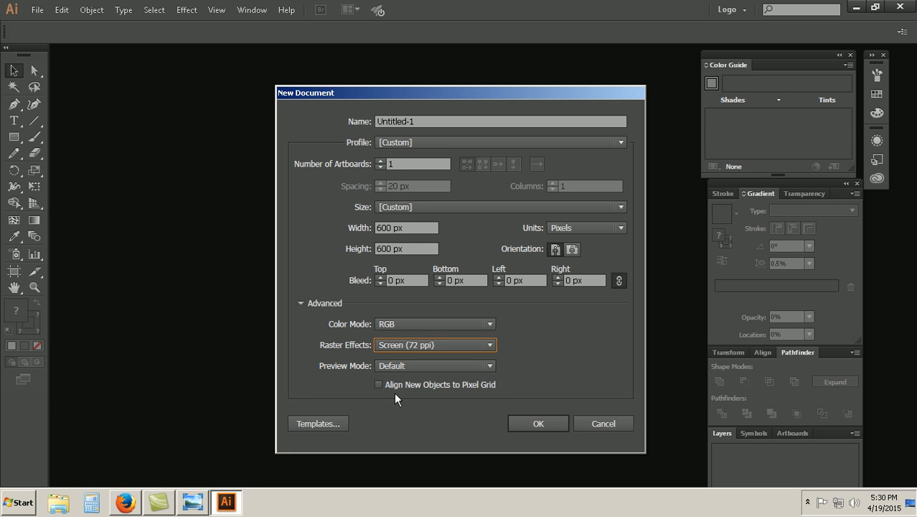
pyautogui.click(564, 425)
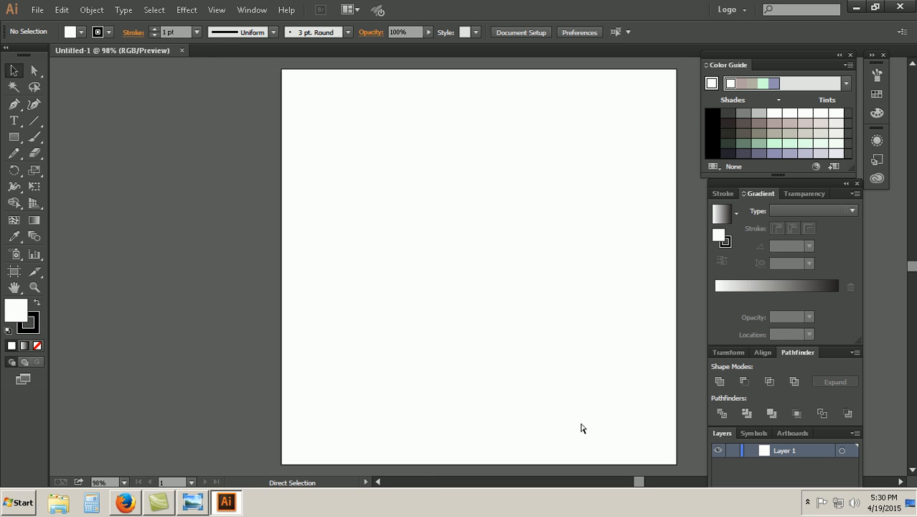
# Step: Set the zoom to 100% and shift the artboard clear of the floating panels
pyautogui.hotkey('ctrl', '-')
pyautogui.hotkey('ctrl', '-')
pyautogui.hotkey('ctrl', '=')
pyautogui.hotkey('ctrl', '=')
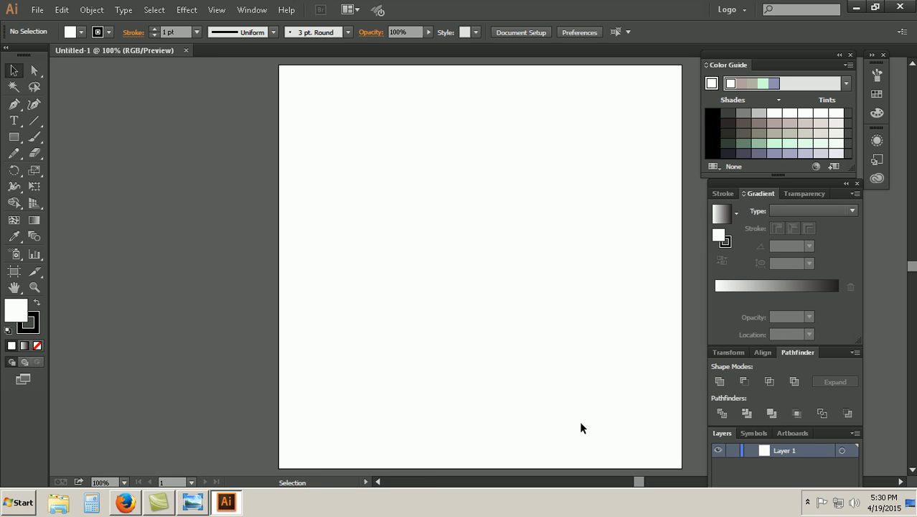
pyautogui.press('space')
pyautogui.moveTo(426, 296); pyautogui.dragTo(320, 293)
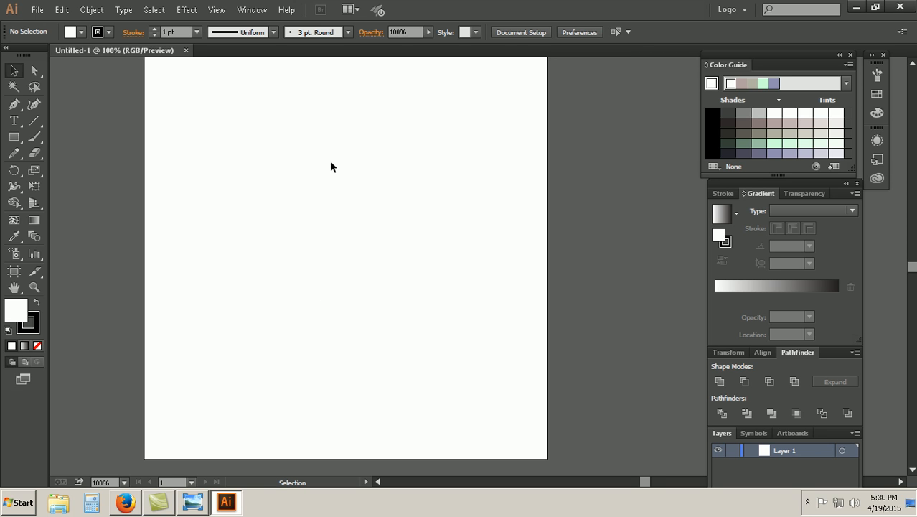
pyautogui.moveTo(422, 155); pyautogui.dragTo(422, 155)
pyautogui.scroll(3, 266, 166)
pyautogui.scroll(-4, 267, 166)
pyautogui.scroll(2, 266, 166)
pyautogui.scroll(-1, 266, 170)
pyautogui.scroll(3, 349, 153)
pyautogui.scroll(-2, 353, 165)
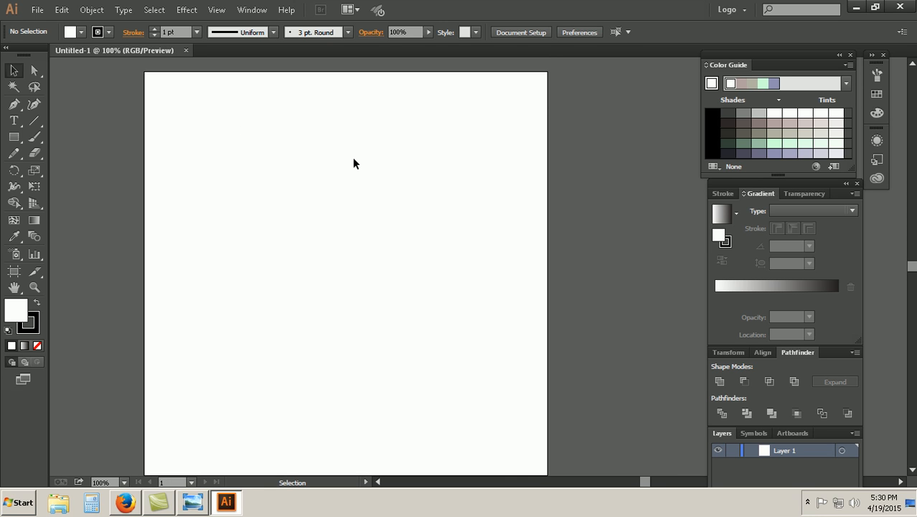
pyautogui.scroll(-1, 338, 157)
pyautogui.scroll(1, 336, 156)
# Step: Show the Align panel in the Transform and Pathfinder group and view the list of available panels
pyautogui.click(763, 353)
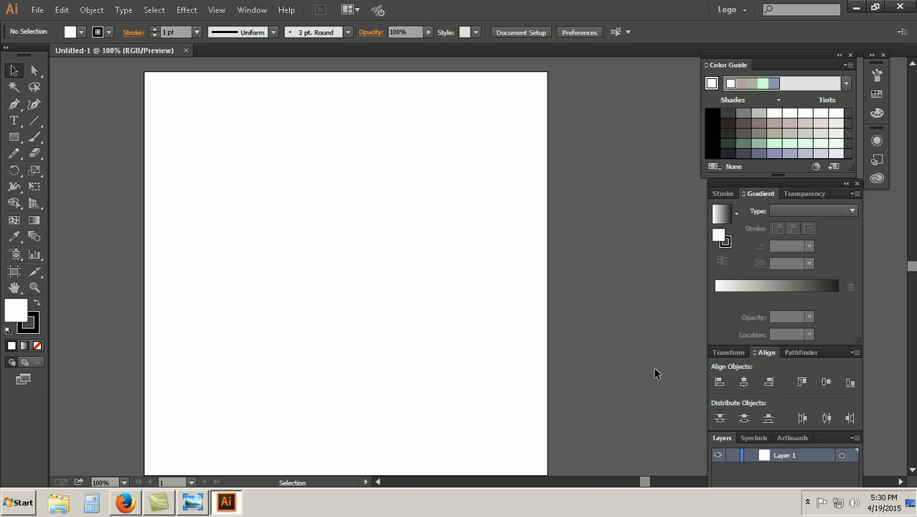
pyautogui.click(247, 12)
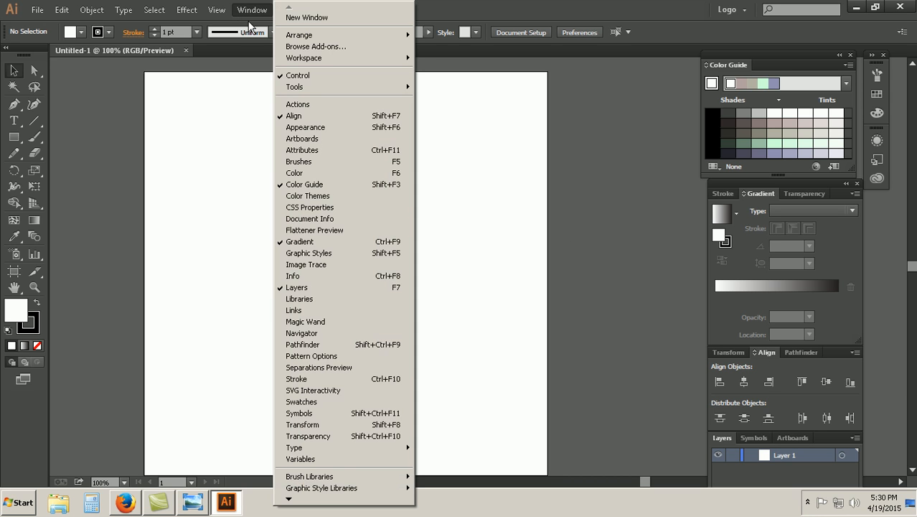
pyautogui.click(604, 160)
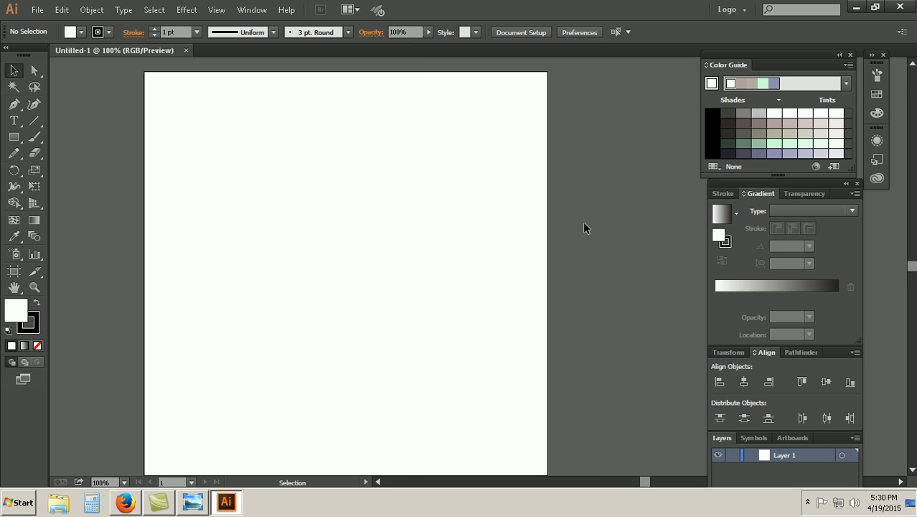
# Step: Try drawing a circle about 286 px across freehand with the Ellipse tool, and delete it
pyautogui.click(14, 136)
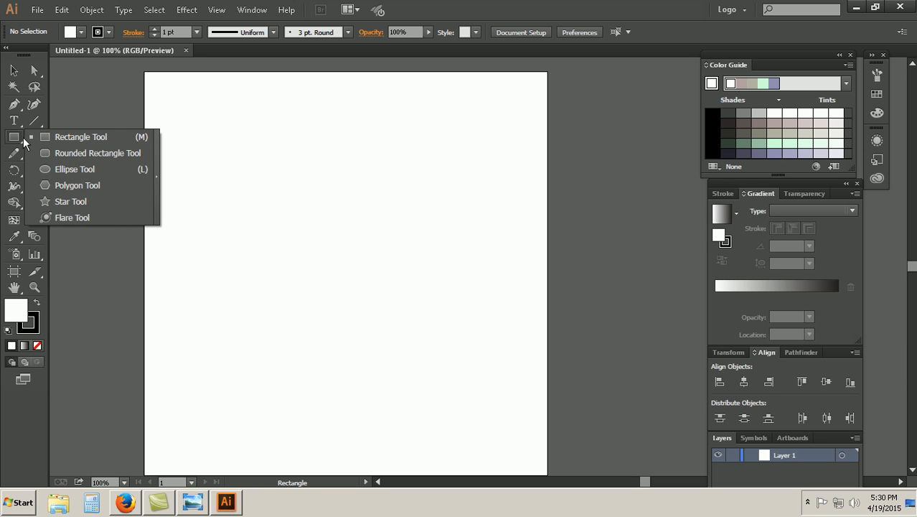
pyautogui.click(60, 169)
pyautogui.moveTo(205, 162); pyautogui.dragTo(394, 354)
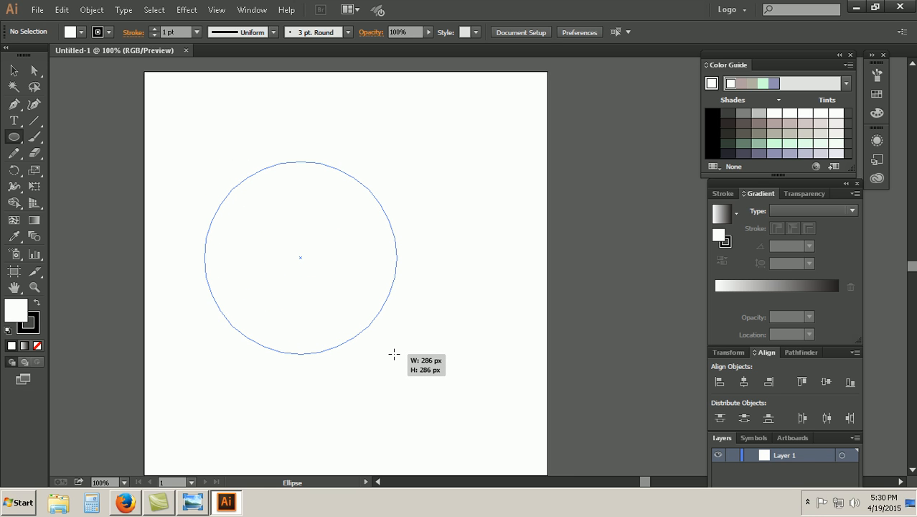
pyautogui.moveTo(394, 354); pyautogui.dragTo(394, 354)
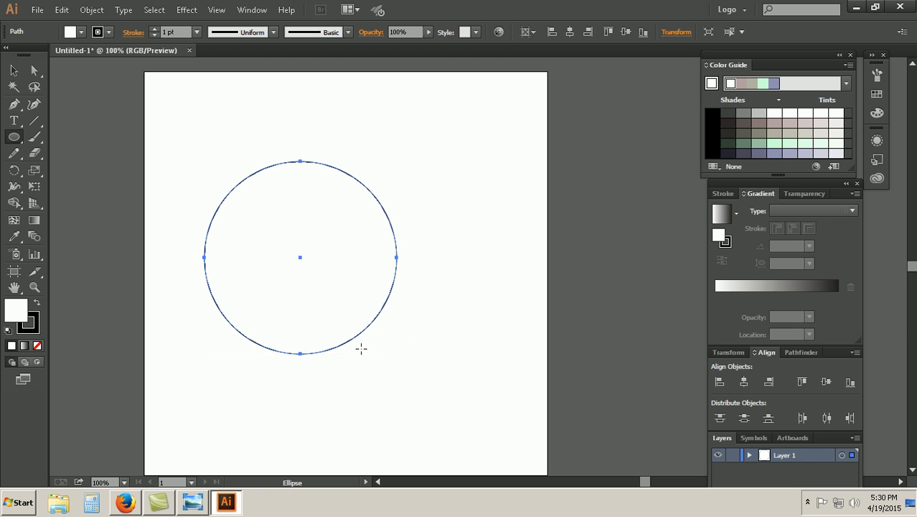
pyautogui.press('Delete')
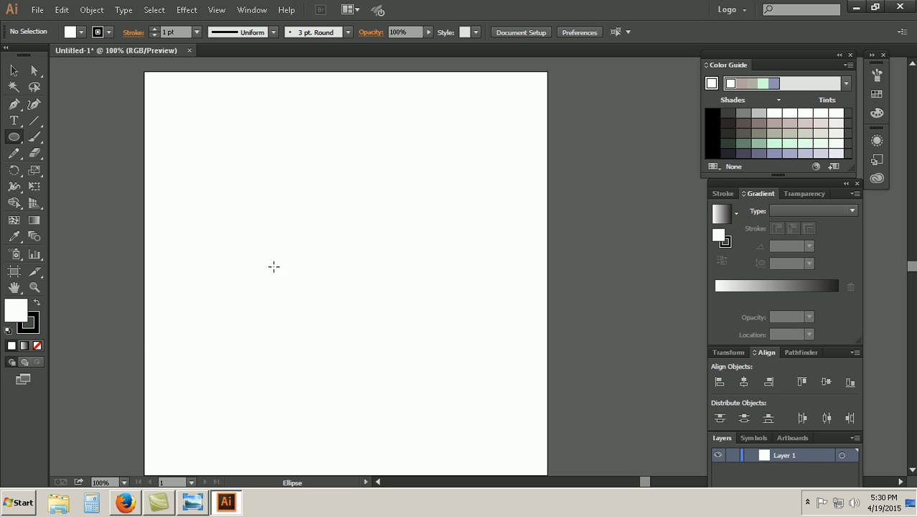
# Step: Create a circle with an exact width and height of 400 px on the artboard
pyautogui.click(233, 233)
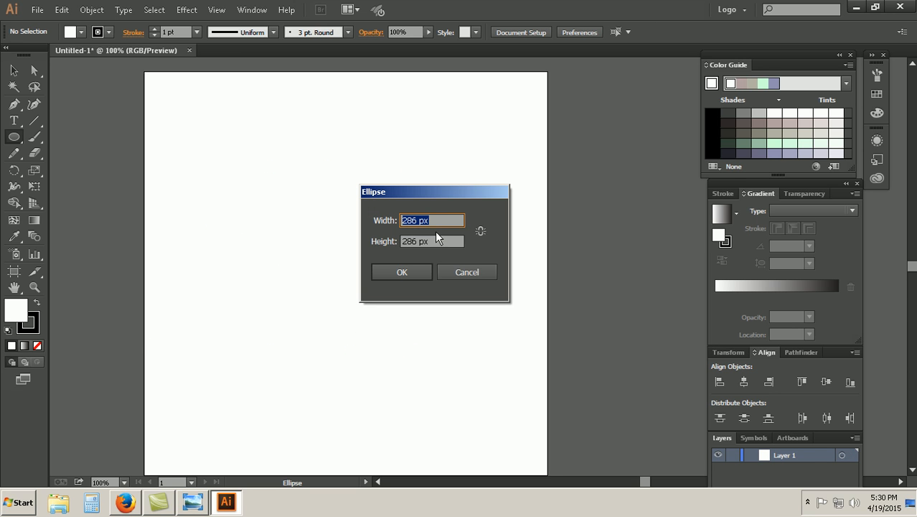
pyautogui.write('400')
pyautogui.press('Tab')
pyautogui.write('400')
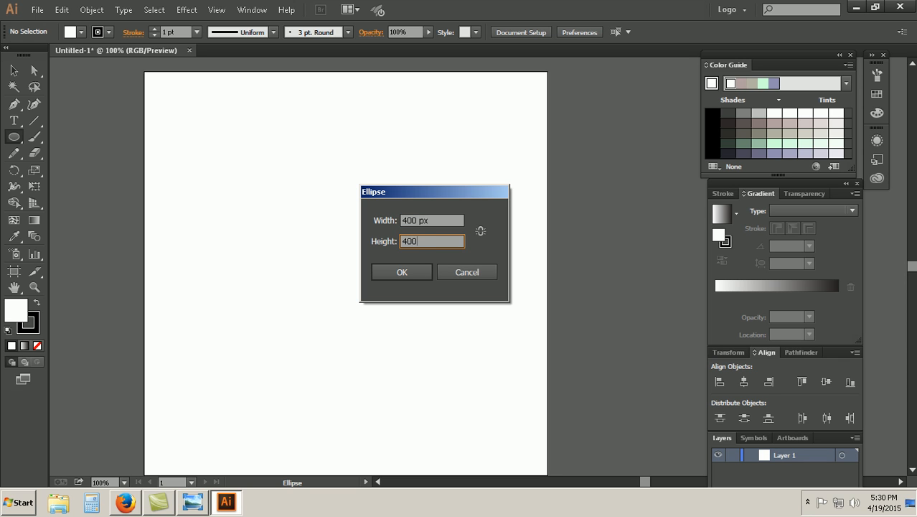
pyautogui.click(406, 273)
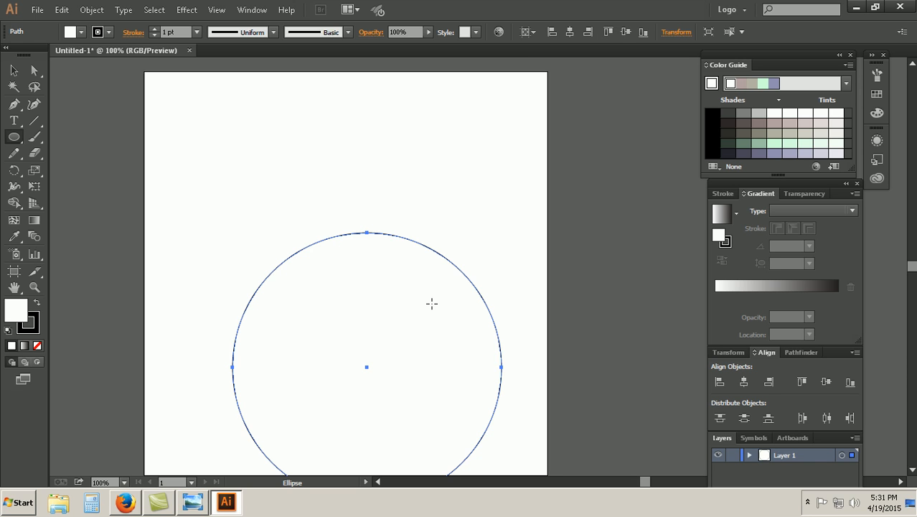
# Step: Swap the circle's fill and stroke colors to fill it black, and set its stroke to None
pyautogui.scroll(-2, 418, 281)
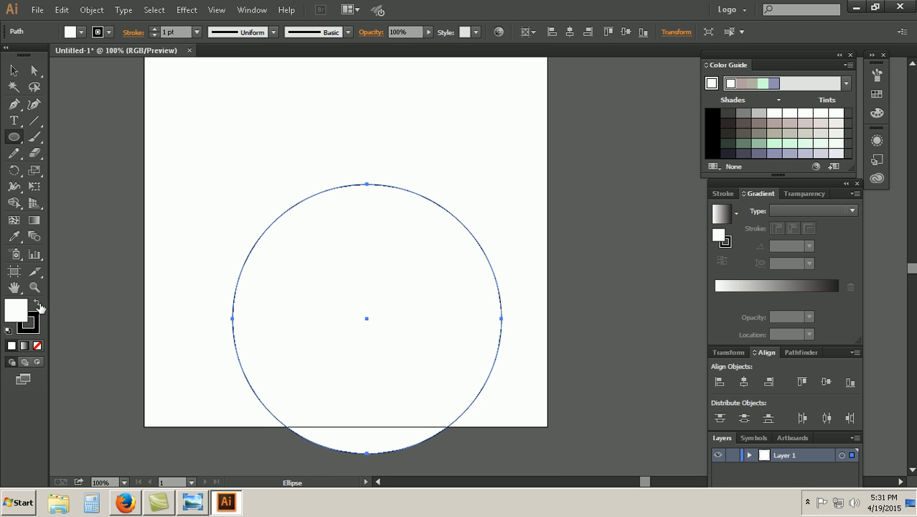
pyautogui.click(39, 305)
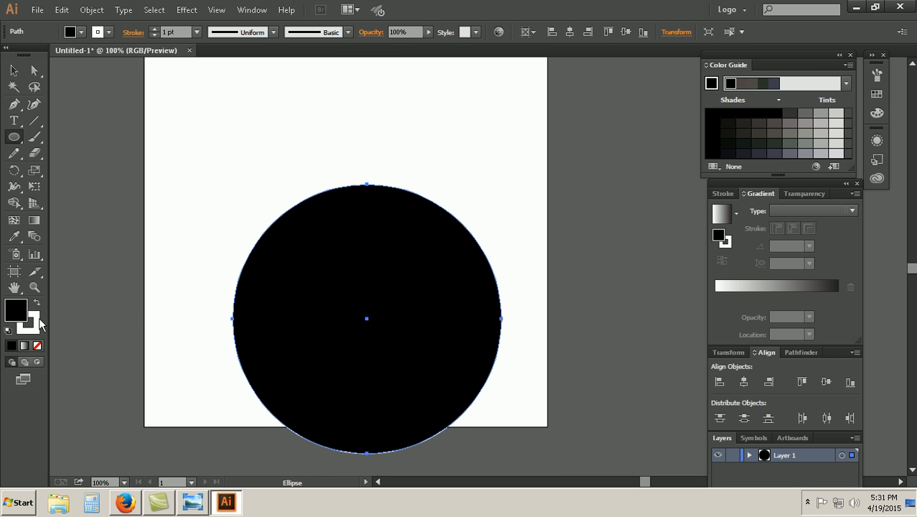
pyautogui.click(35, 328)
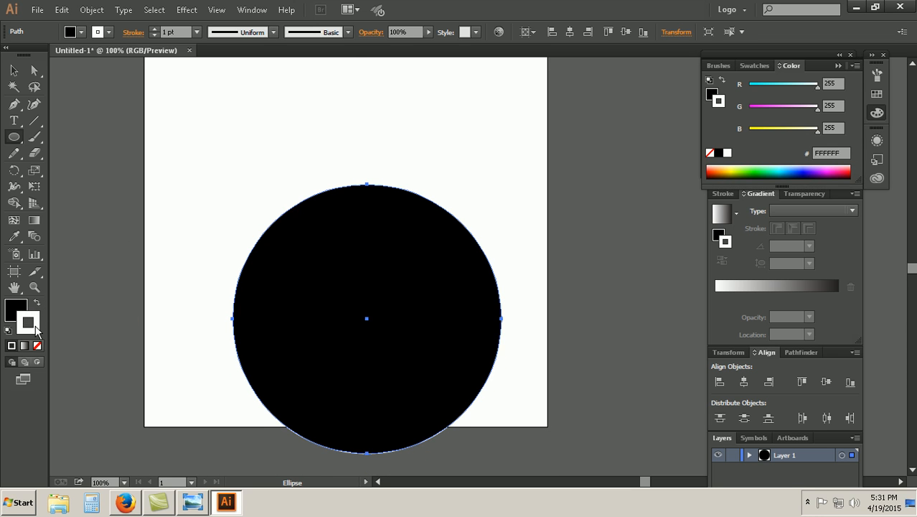
pyautogui.click(710, 152)
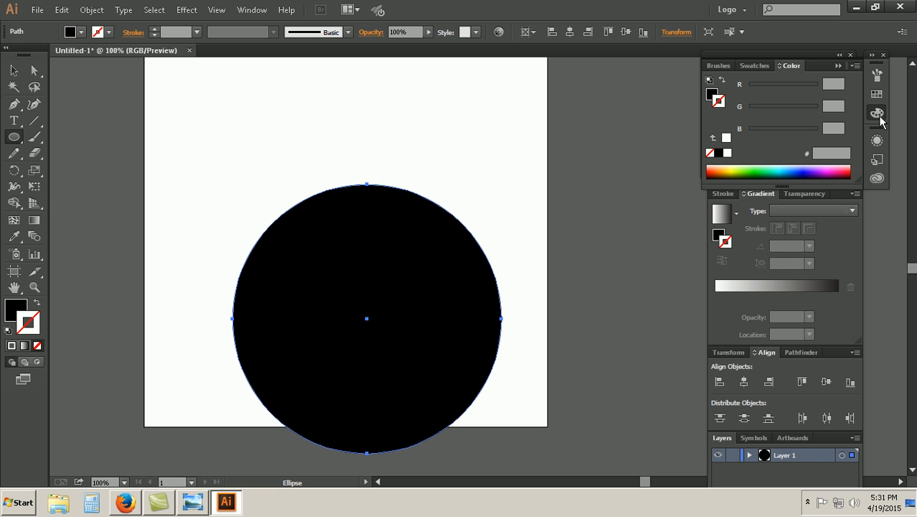
# Step: Center the black circle horizontally and vertically on the artboard
pyautogui.click(14, 69)
pyautogui.scroll(-2, 395, 281)
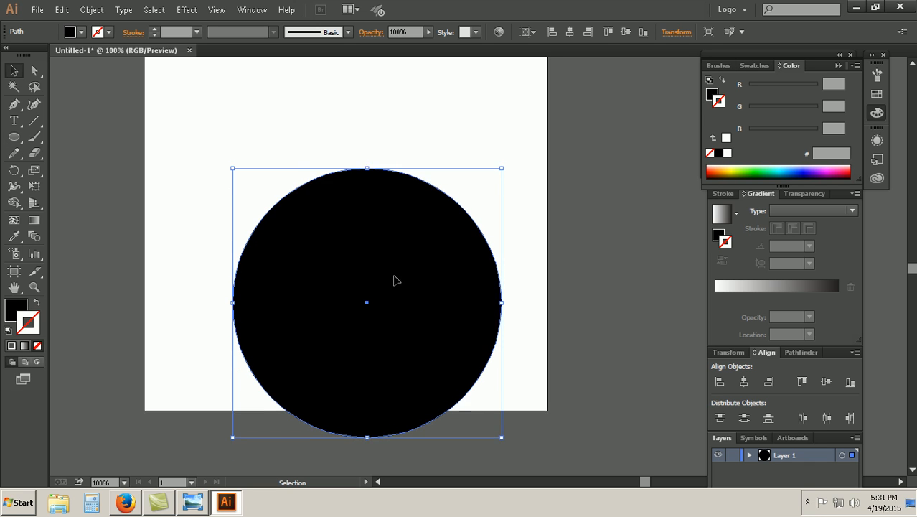
pyautogui.scroll(6, 400, 330)
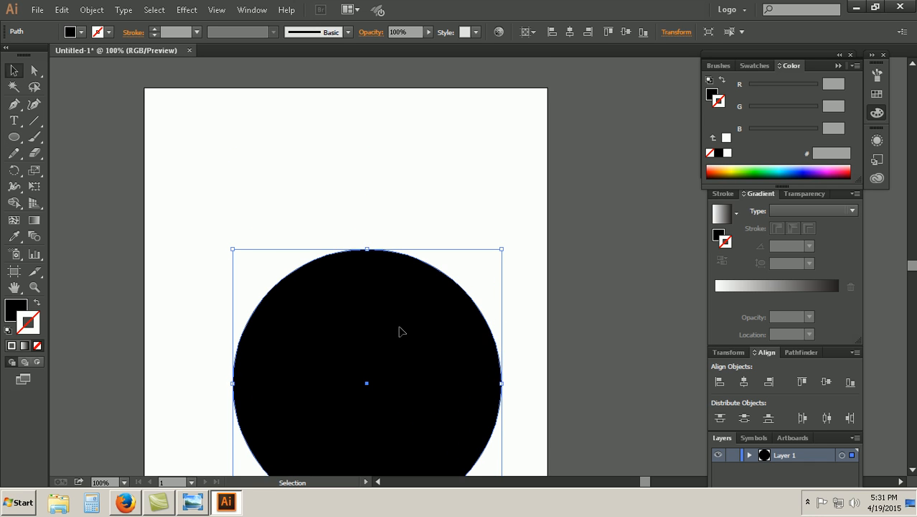
pyautogui.scroll(-2, 381, 287)
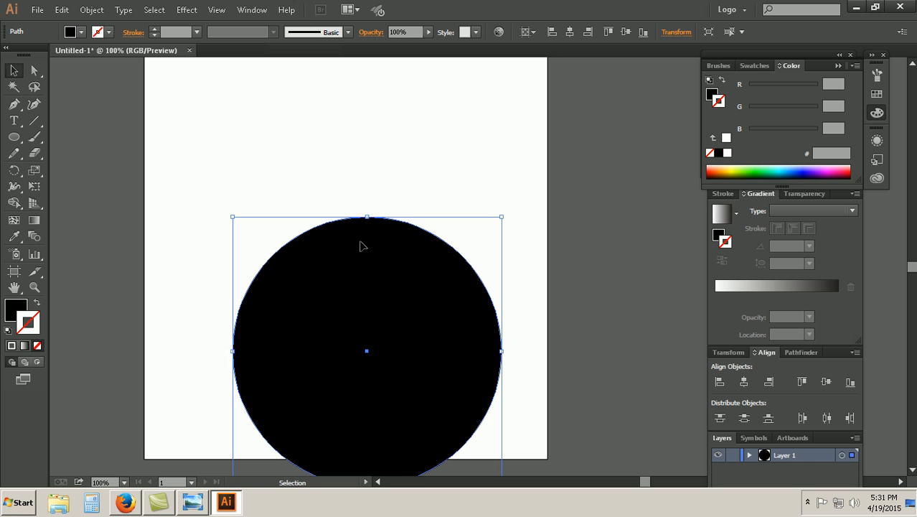
pyautogui.hotkey('ctrl', '-')
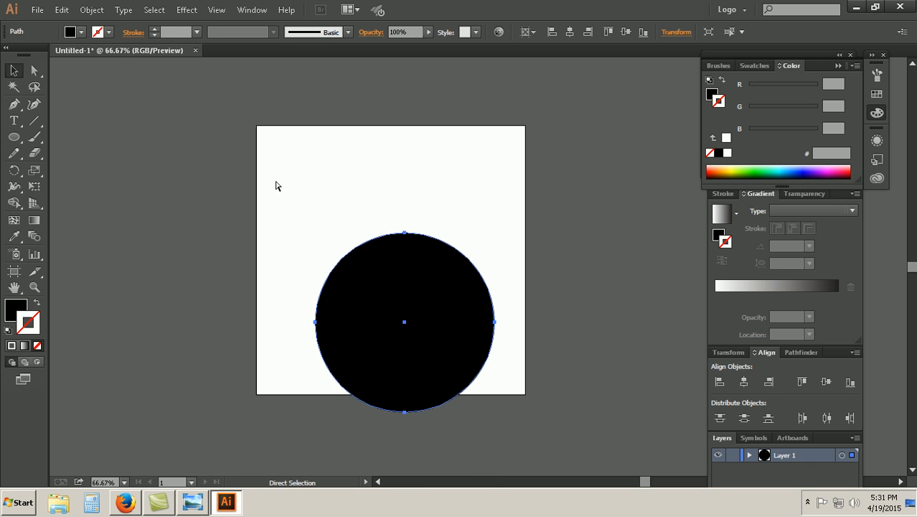
pyautogui.hotkey('ctrl', '+')
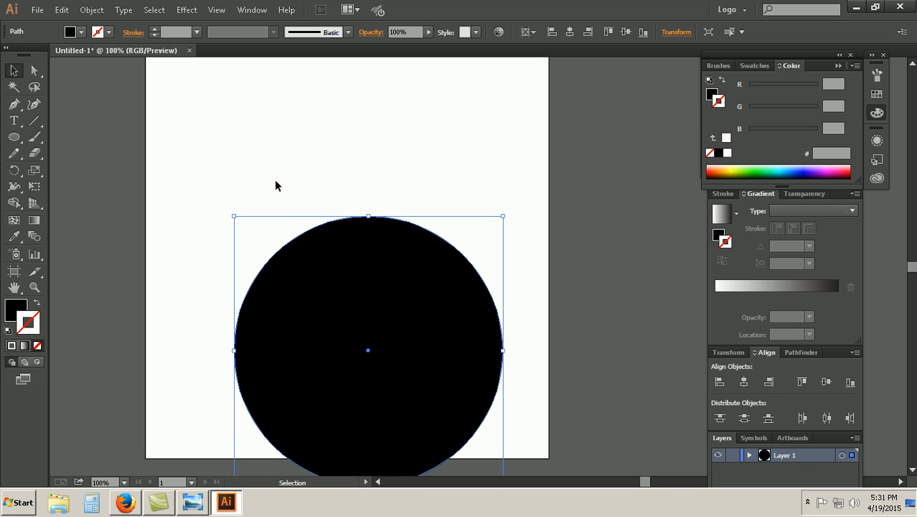
pyautogui.scroll(-3, 344, 237)
pyautogui.hotkey('ctrl', '-')
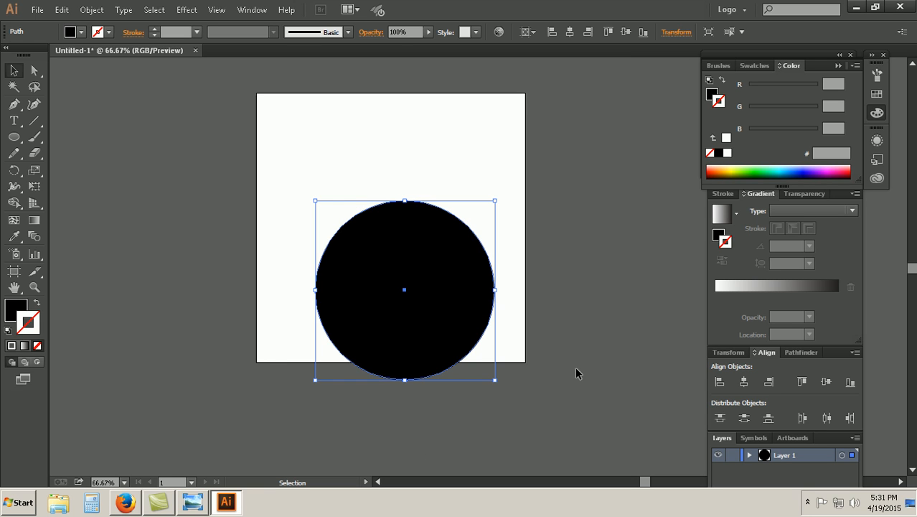
pyautogui.click(531, 33)
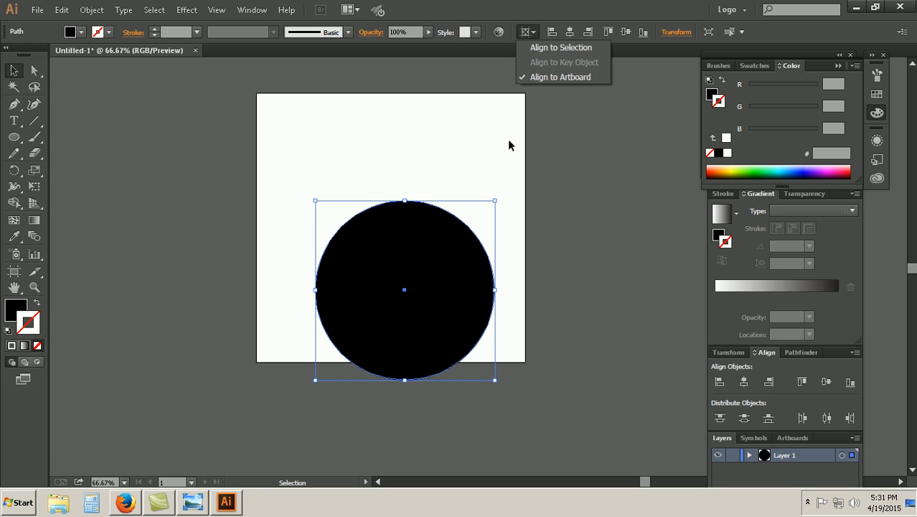
pyautogui.click(594, 3)
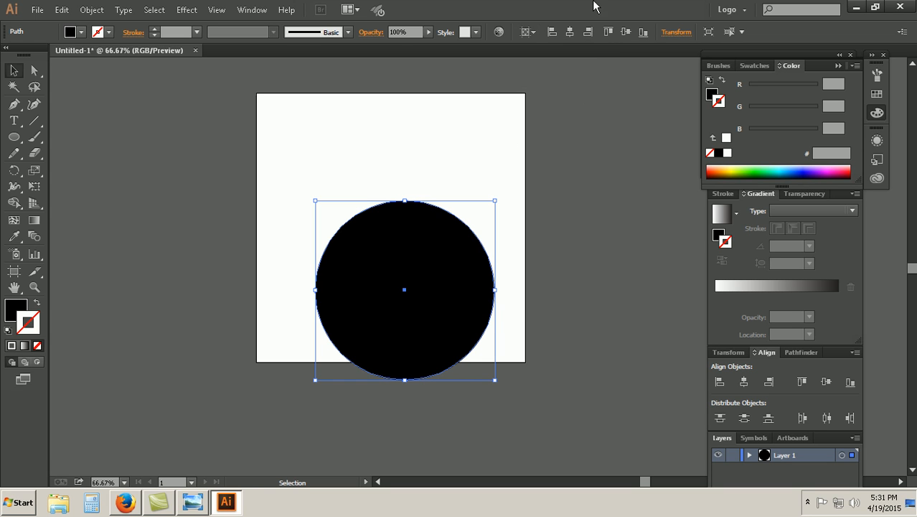
pyautogui.click(570, 33)
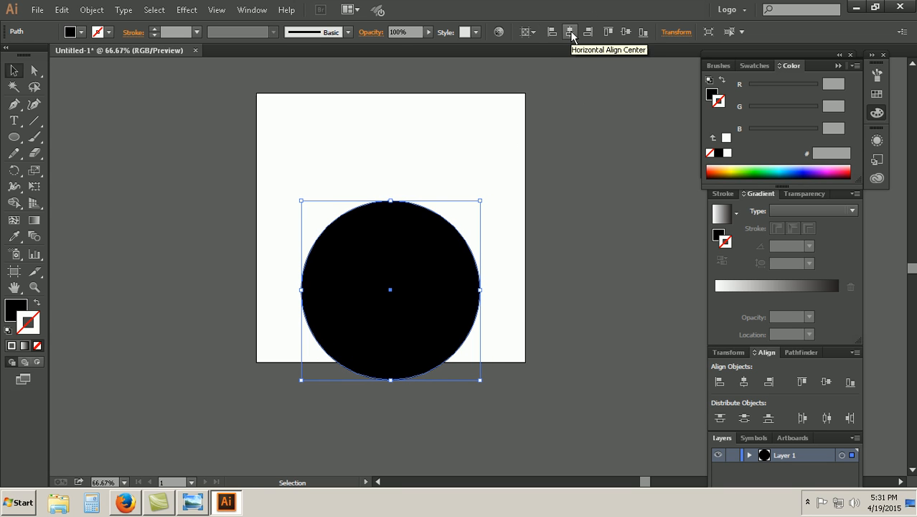
pyautogui.click(623, 32)
pyautogui.click(585, 249)
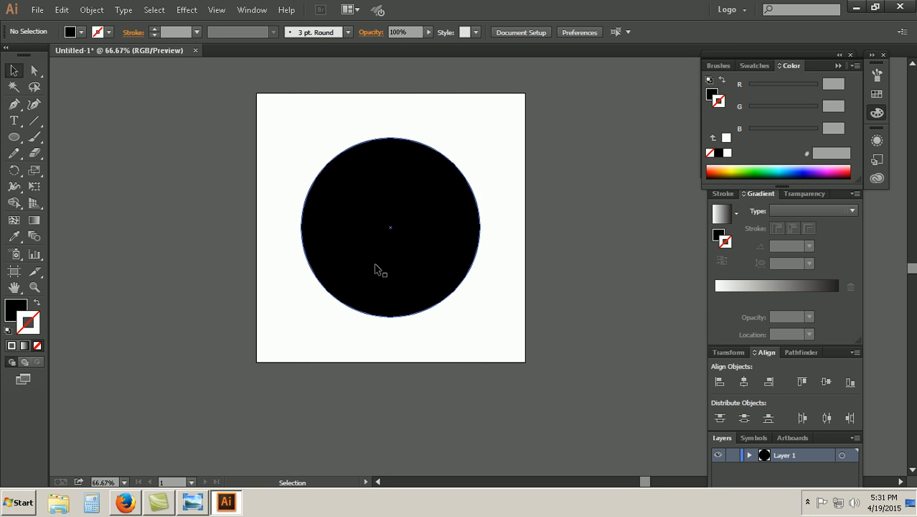
# Step: Start a Zig Zag effect on the centered circle and turn on its preview
pyautogui.click(446, 257)
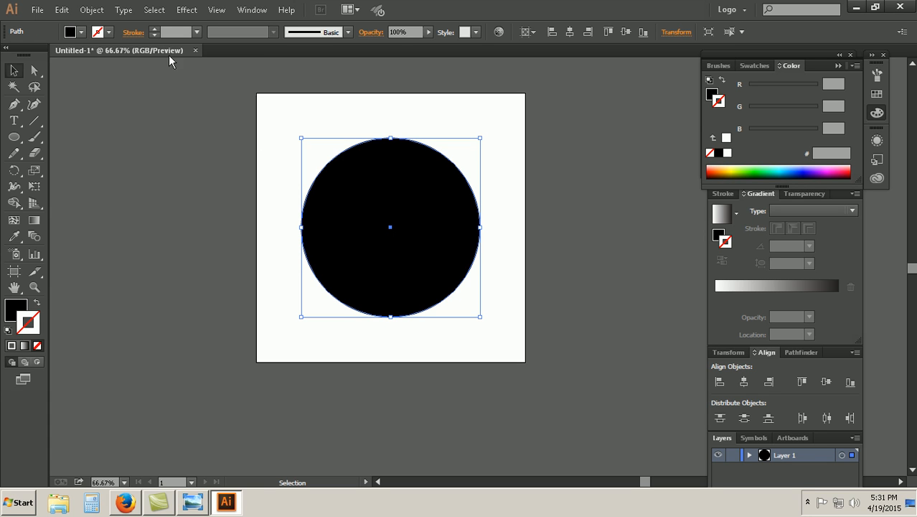
pyautogui.click(186, 10)
pyautogui.moveTo(219, 113)
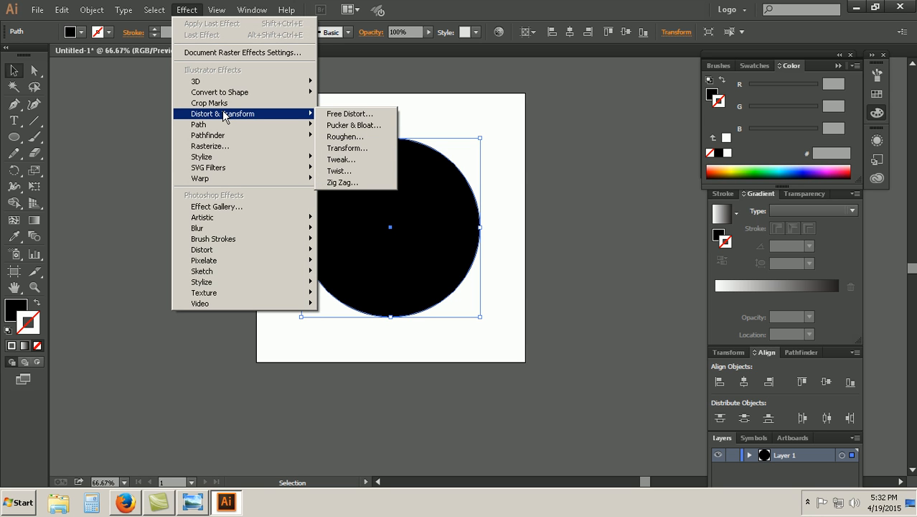
pyautogui.click(344, 182)
pyautogui.moveTo(281, 258); pyautogui.dragTo(606, 154)
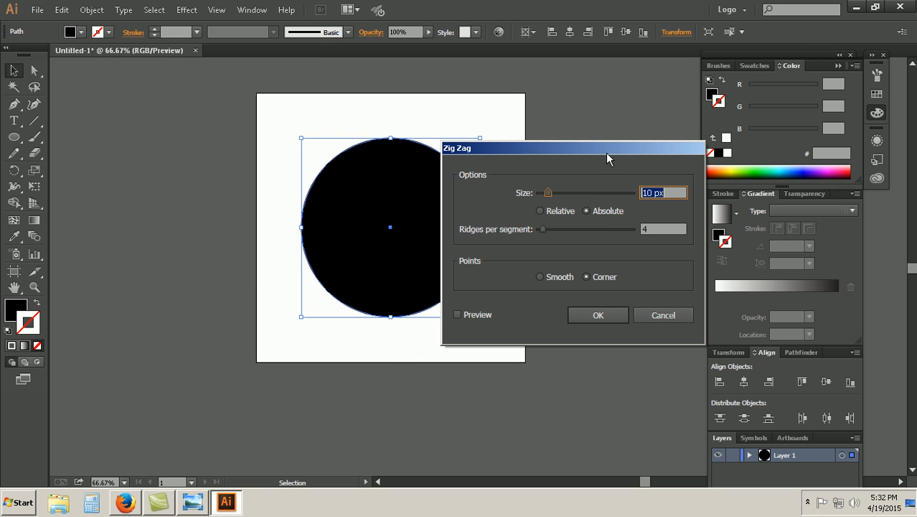
pyautogui.moveTo(508, 155); pyautogui.dragTo(547, 145)
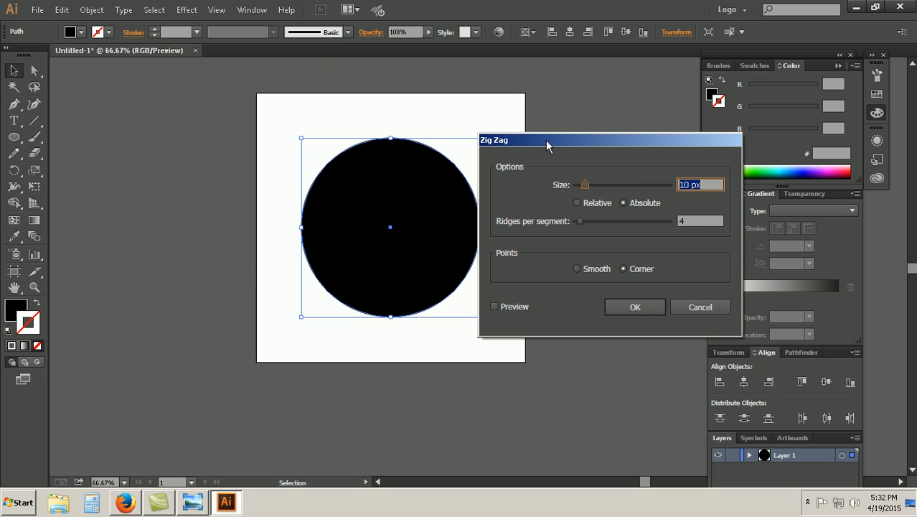
pyautogui.click(493, 306)
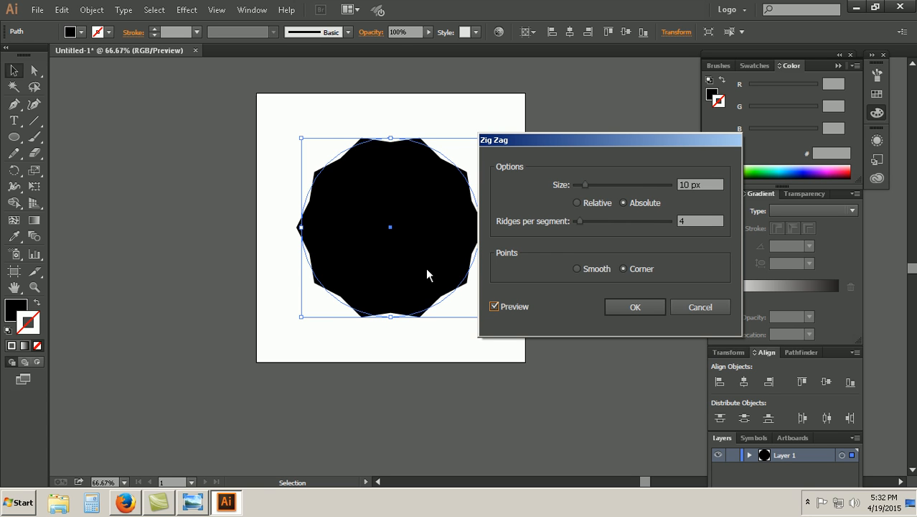
# Step: Set the Zig Zag effect to Smooth points, 10 ridges per segment and a size of 5 px
pyautogui.click(579, 272)
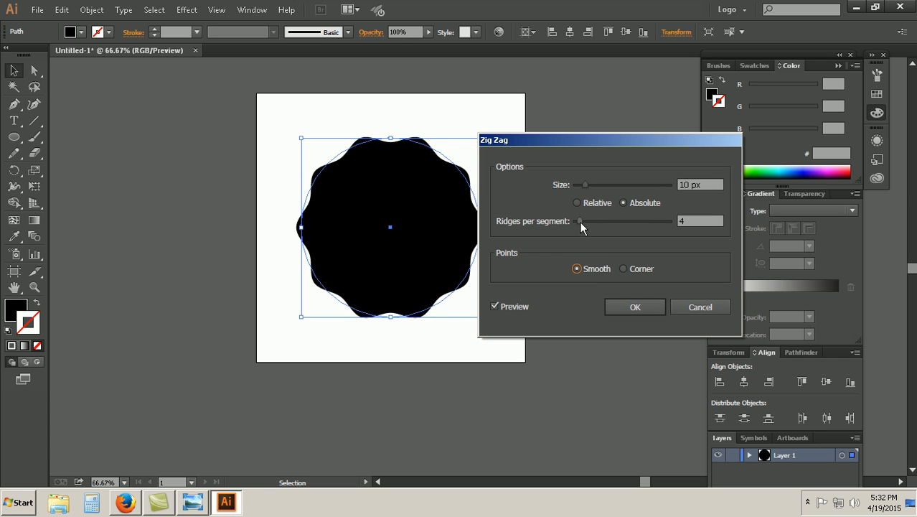
pyautogui.moveTo(580, 222); pyautogui.dragTo(584, 225)
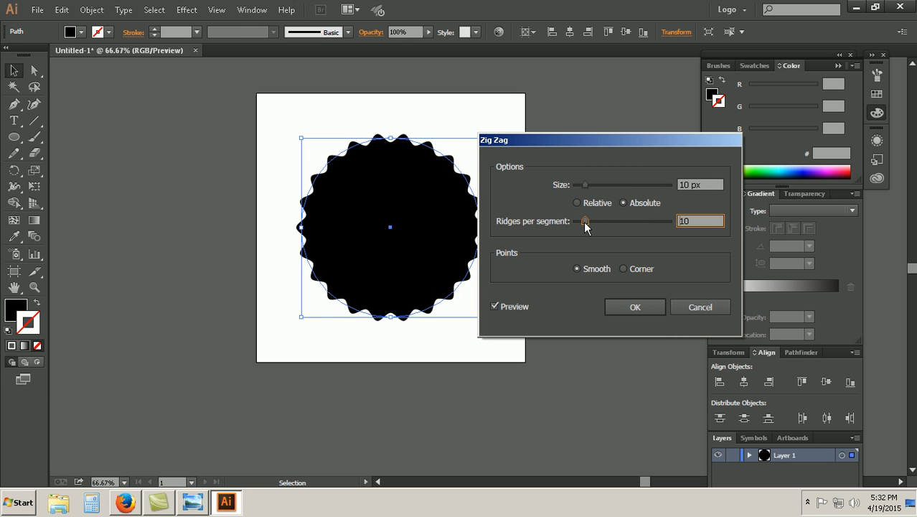
pyautogui.moveTo(585, 185); pyautogui.dragTo(581, 188)
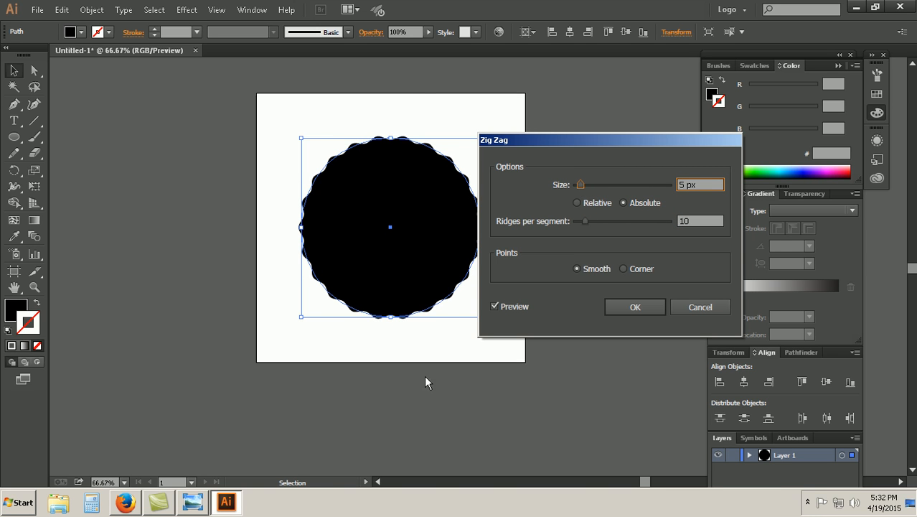
# Step: Check the Coffi Bar.jpg reference in Windows Photo Viewer, return to Illustrator, and set the Zig Zag size to 10 px
pyautogui.click(193, 502)
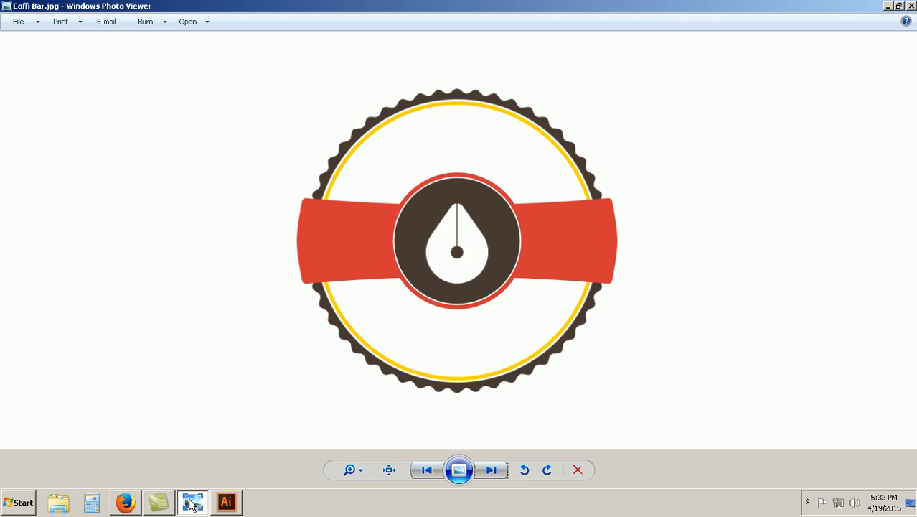
pyautogui.click(226, 503)
pyautogui.doubleClick(687, 184)
pyautogui.write('10')
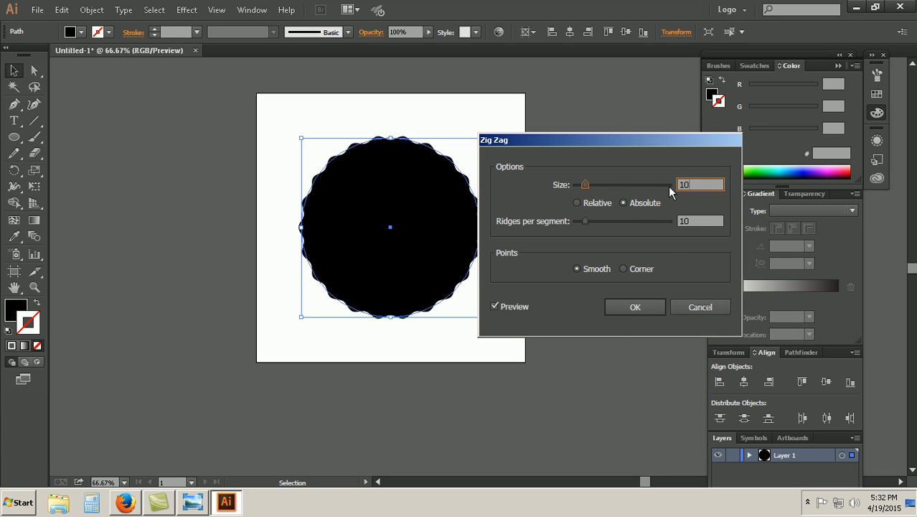
pyautogui.click(693, 219)
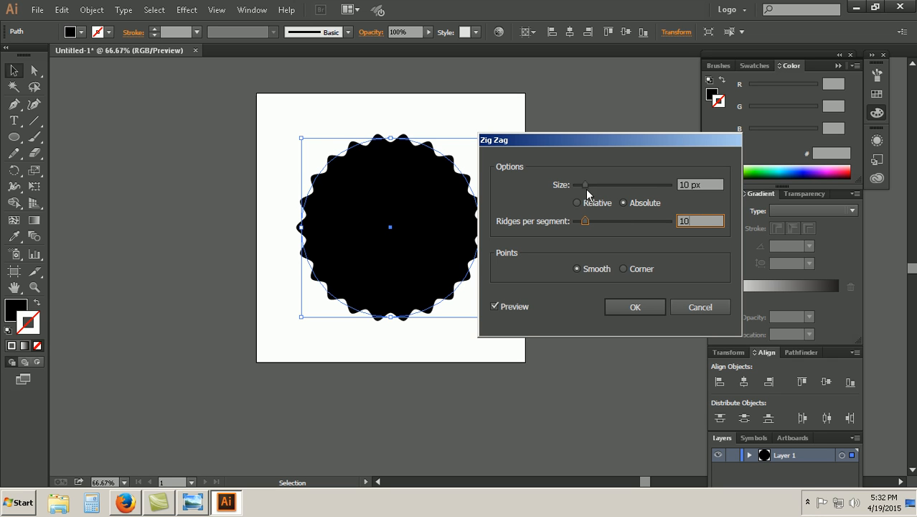
# Step: Try a Relative Zig Zag size of 3% with 5 ridges per segment
pyautogui.click(577, 204)
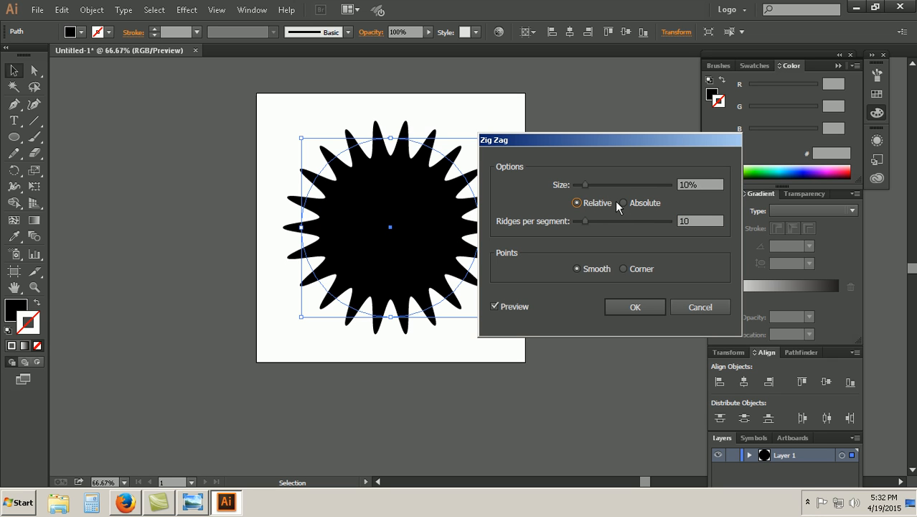
pyautogui.click(627, 202)
pyautogui.click(597, 202)
pyautogui.moveTo(585, 221); pyautogui.dragTo(580, 225)
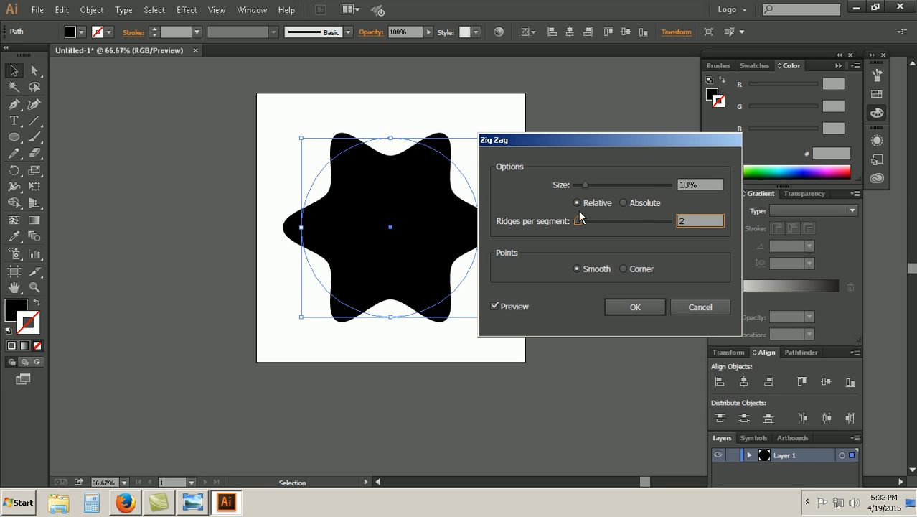
pyautogui.moveTo(585, 186); pyautogui.dragTo(579, 186)
pyautogui.moveTo(578, 223); pyautogui.dragTo(582, 225)
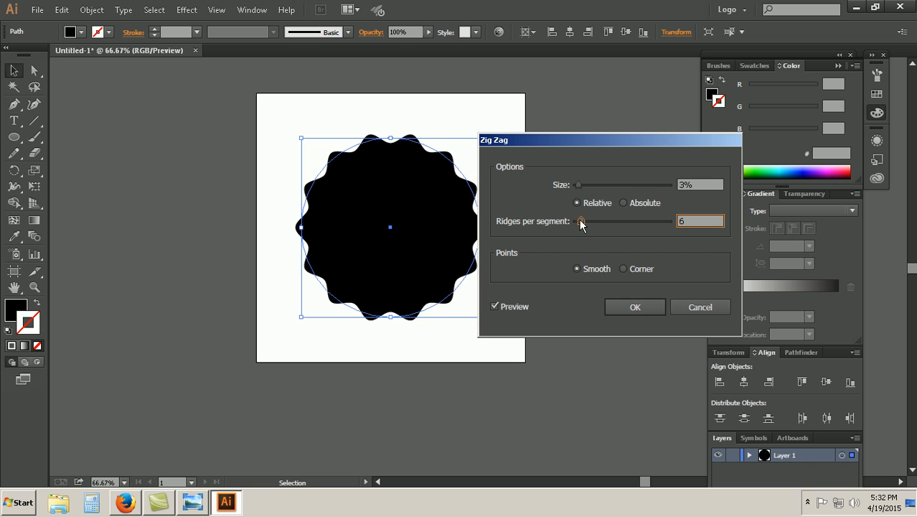
pyautogui.press('Up')
pyautogui.write('5')
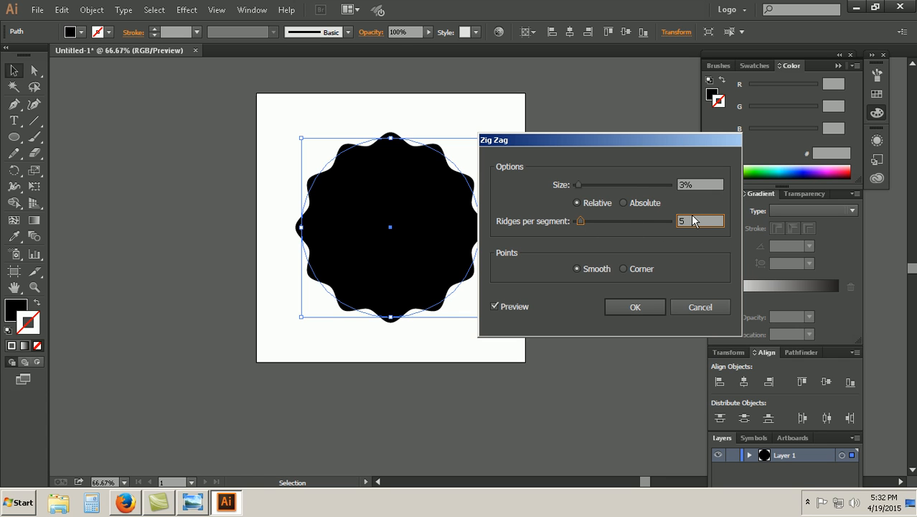
# Step: Try a 4% Zig Zag size with 3 ridges per segment, comparing Corner points with Smooth ones
pyautogui.click(579, 186)
pyautogui.moveTo(578, 186); pyautogui.dragTo(580, 189)
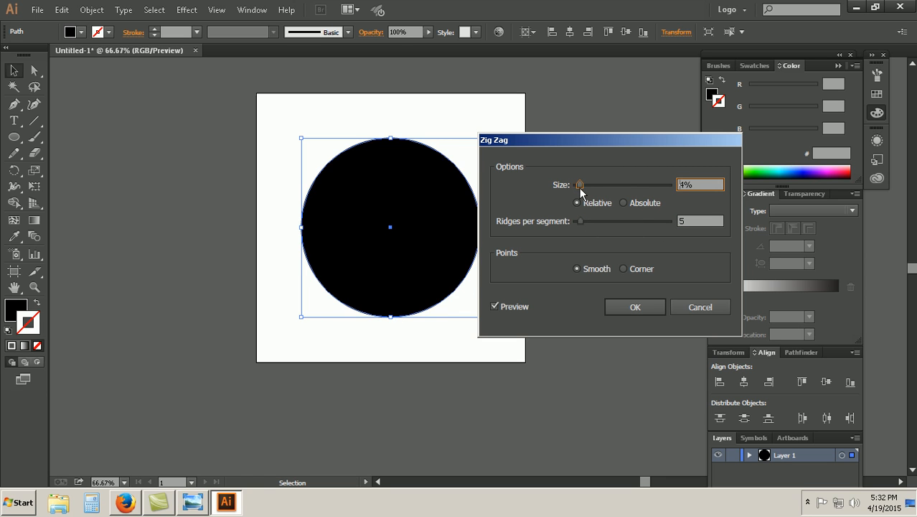
pyautogui.click(622, 269)
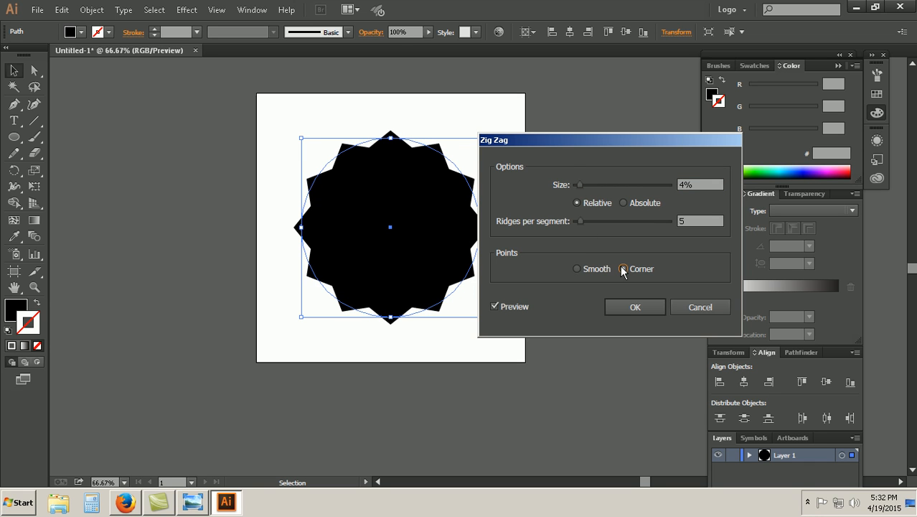
pyautogui.click(579, 267)
pyautogui.moveTo(579, 221); pyautogui.dragTo(579, 222)
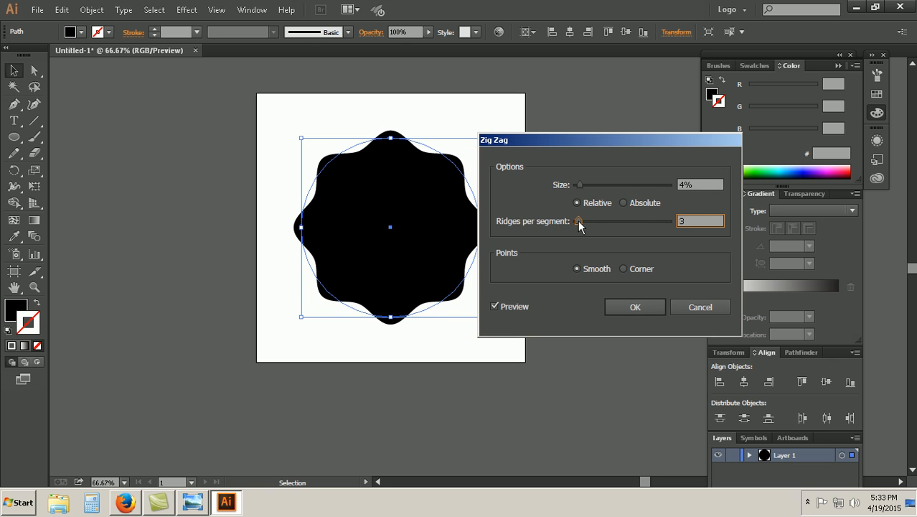
# Step: Try 10 ridges per segment with a Relative Zig Zag size of 7%
pyautogui.write('10')
pyautogui.moveTo(708, 185); pyautogui.dragTo(610, 183)
pyautogui.write('7')
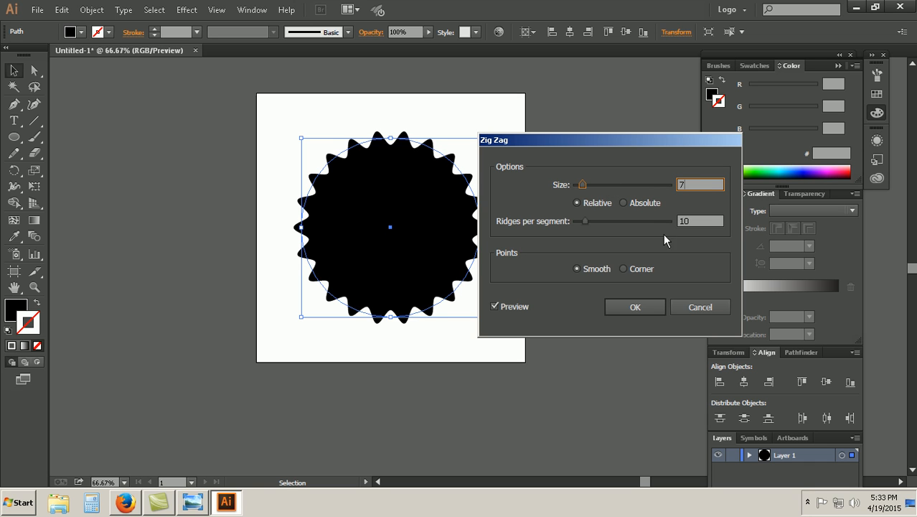
pyautogui.click(702, 218)
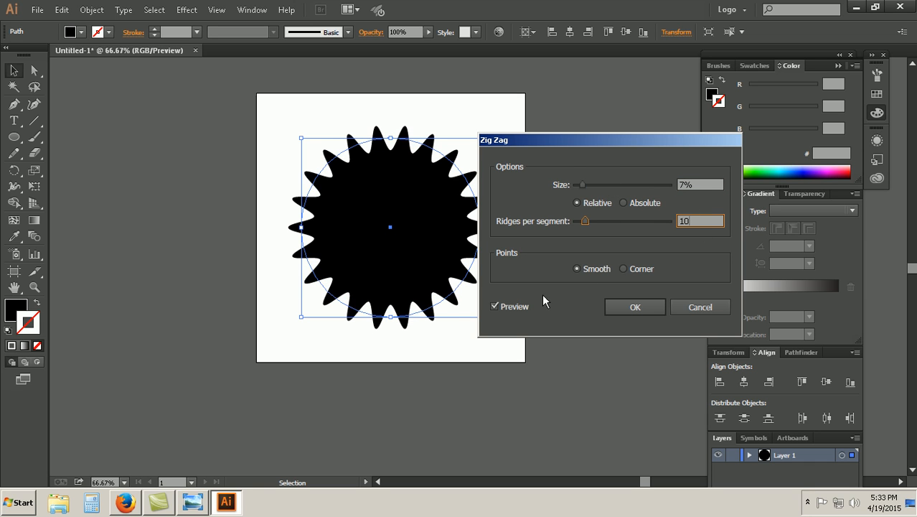
# Step: Apply the Zig Zag effect with an Absolute size of 5 px, 15 ridges per segment and Smooth points
pyautogui.click(624, 203)
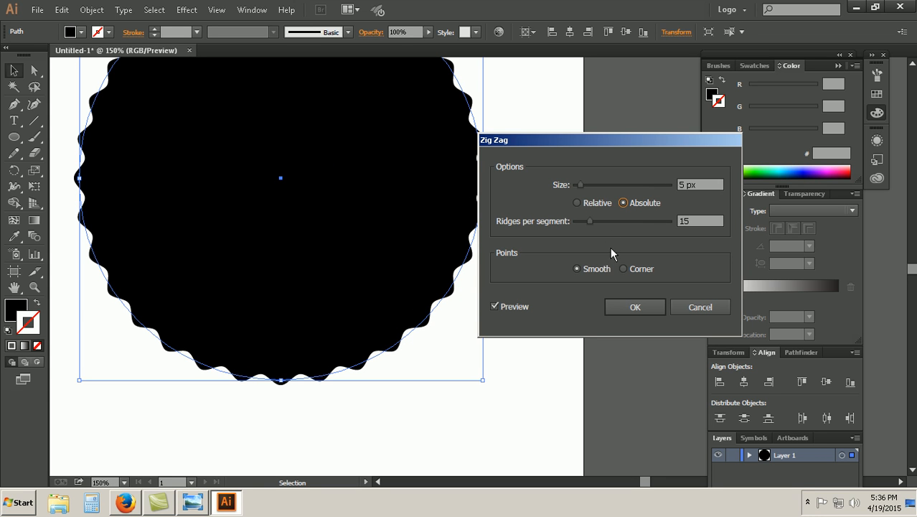
pyautogui.click(700, 223)
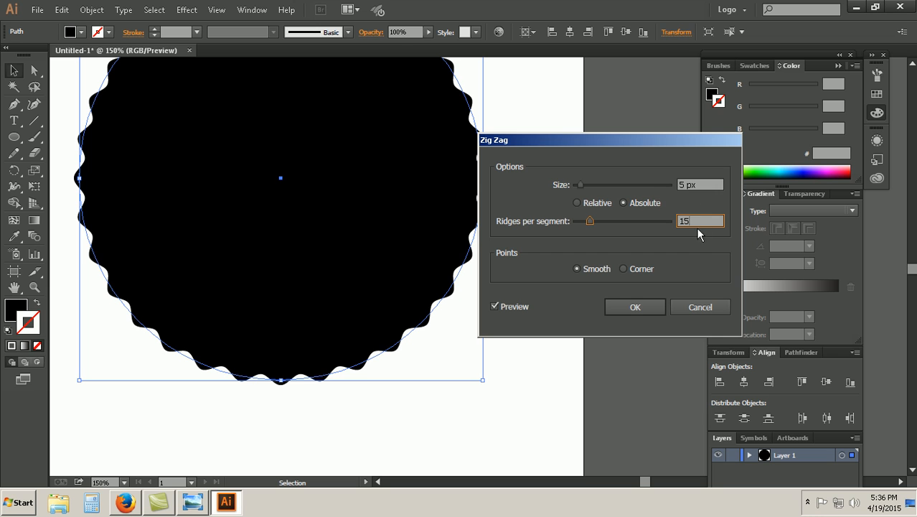
pyautogui.click(644, 311)
# Step: Expand the appearance of the Zig Zag circle so its scalloped edge becomes real paths
pyautogui.scroll(2, 536, 321)
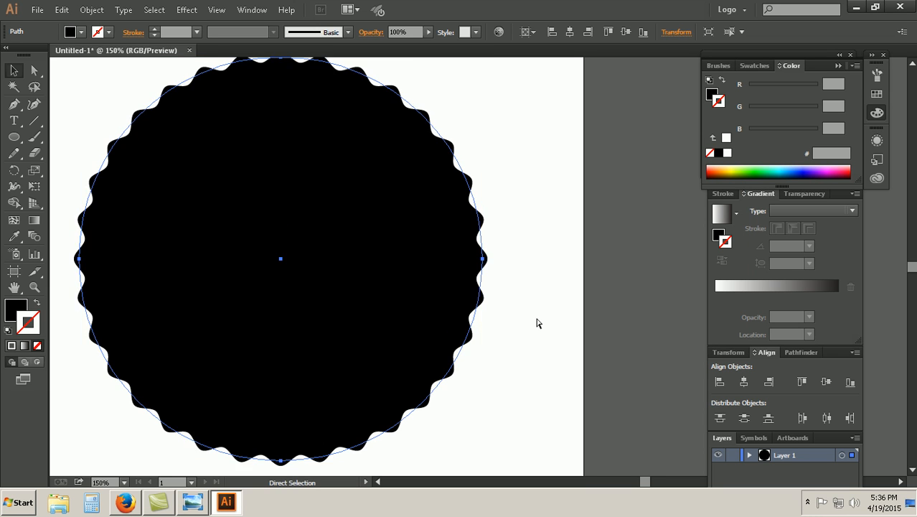
pyautogui.hotkey('ctrl', '-')
pyautogui.hotkey('ctrl', '+')
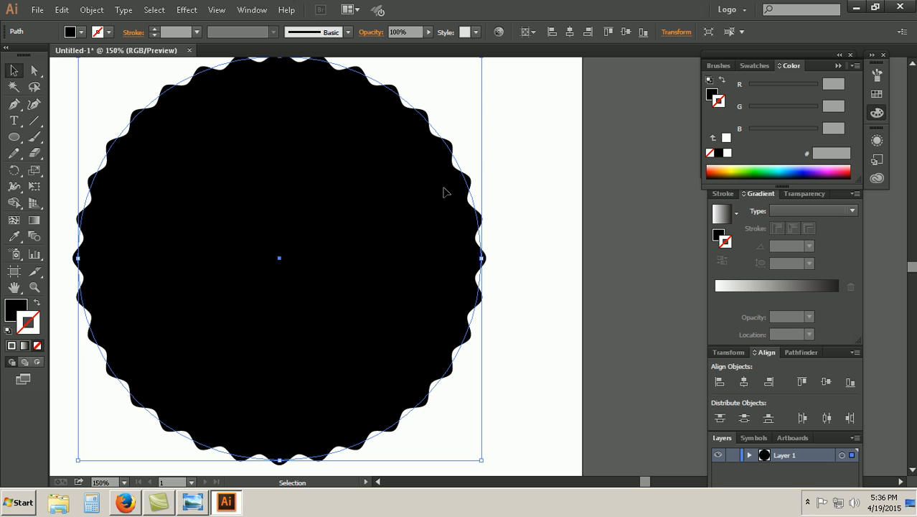
pyautogui.click(94, 11)
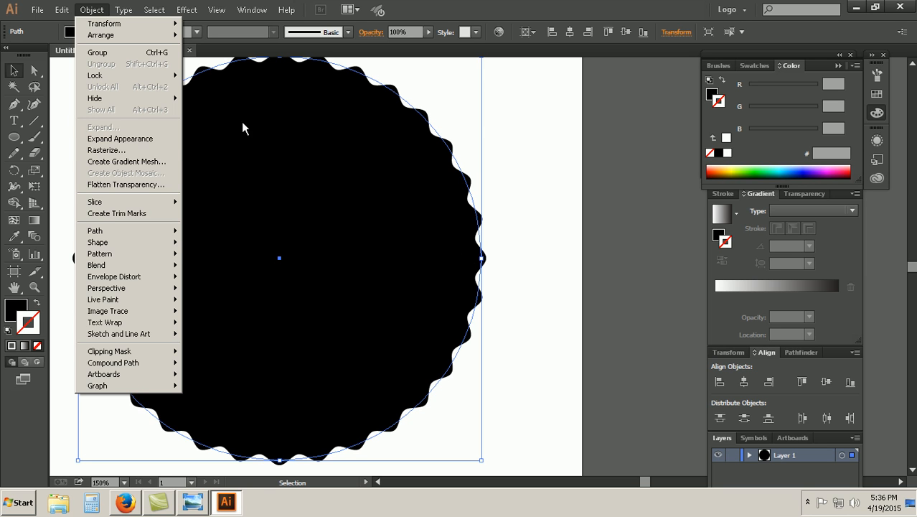
pyautogui.click(153, 139)
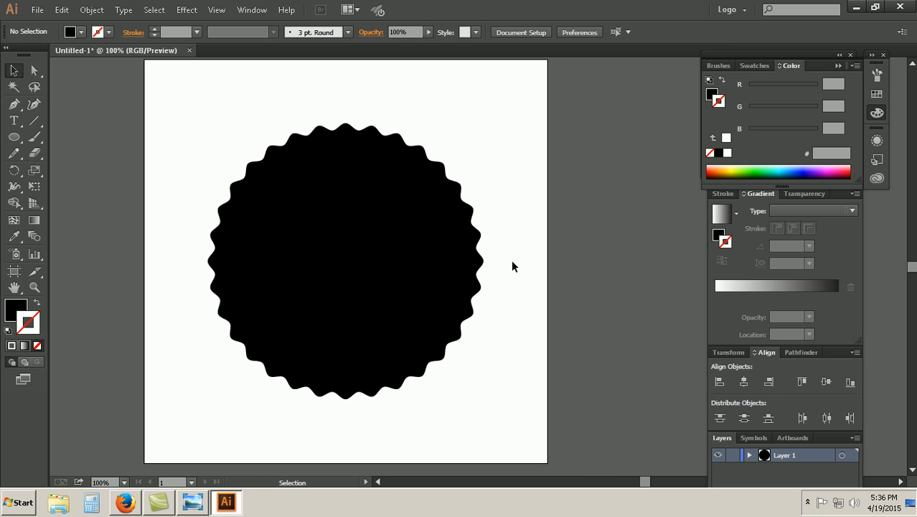
# Step: Try a 380 x 380 px circle centered on the artboard over the scalloped shape, and remove it
pyautogui.click(13, 141)
pyautogui.click(254, 202)
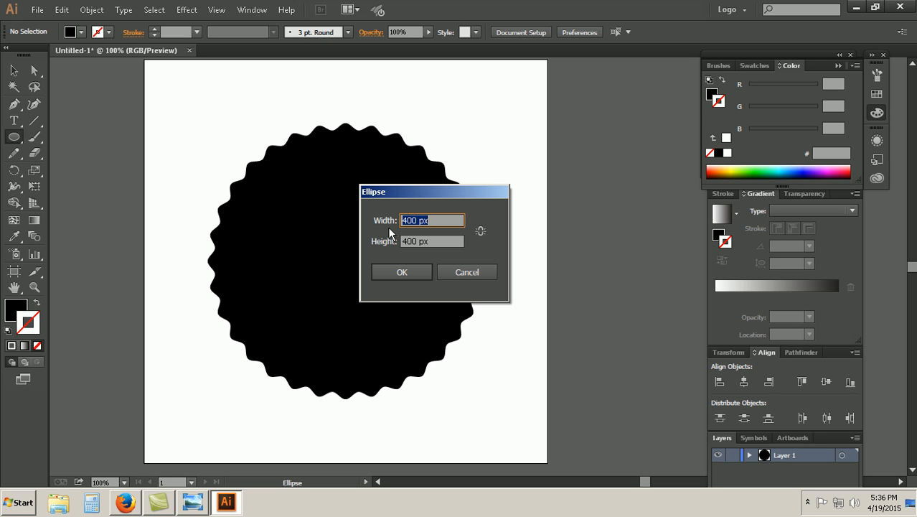
pyautogui.write('380')
pyautogui.press('Tab')
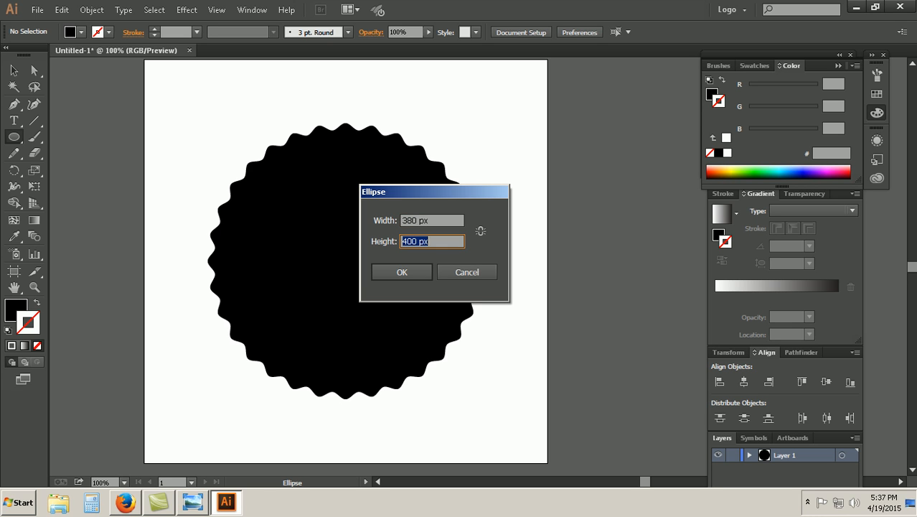
pyautogui.write('380')
pyautogui.click(402, 275)
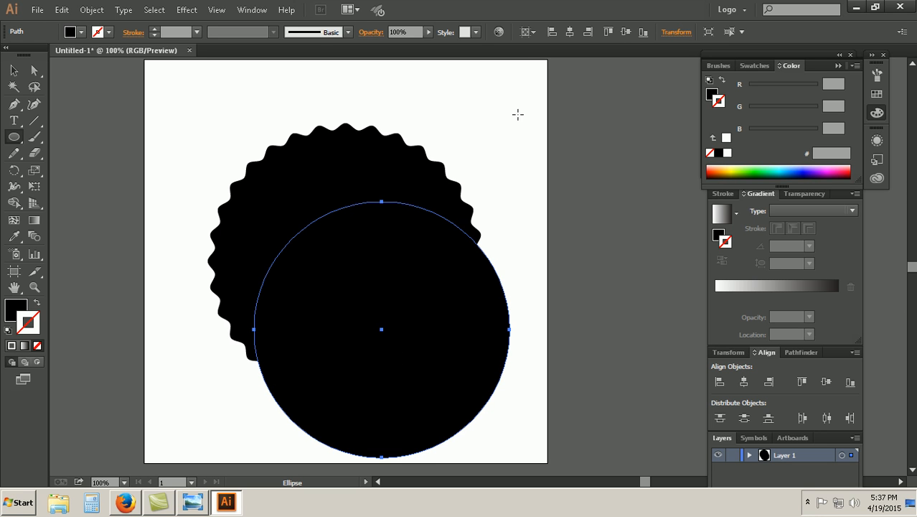
pyautogui.click(570, 31)
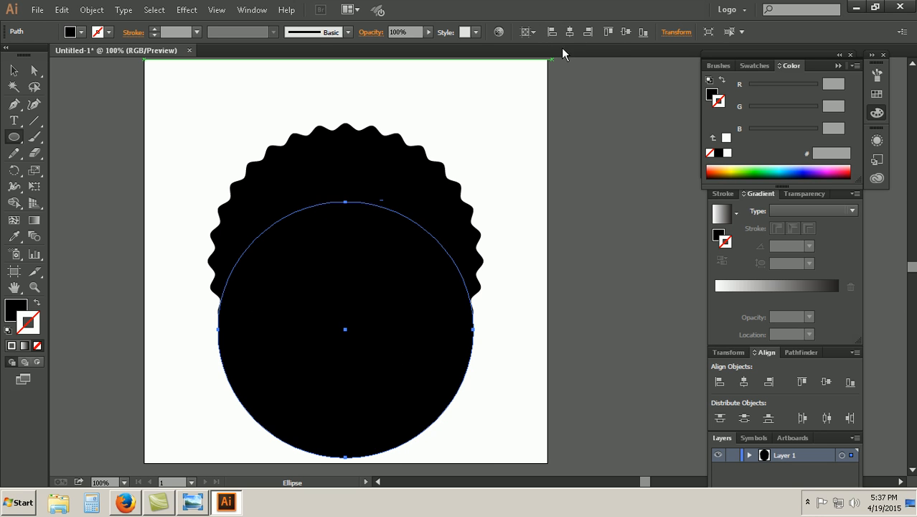
pyautogui.click(625, 32)
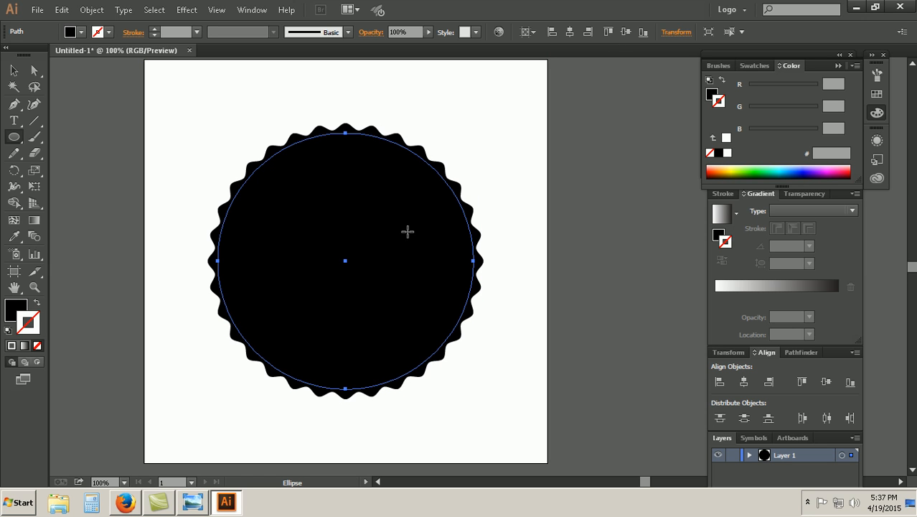
pyautogui.hotkey('ctrl', 'shift', 'a')
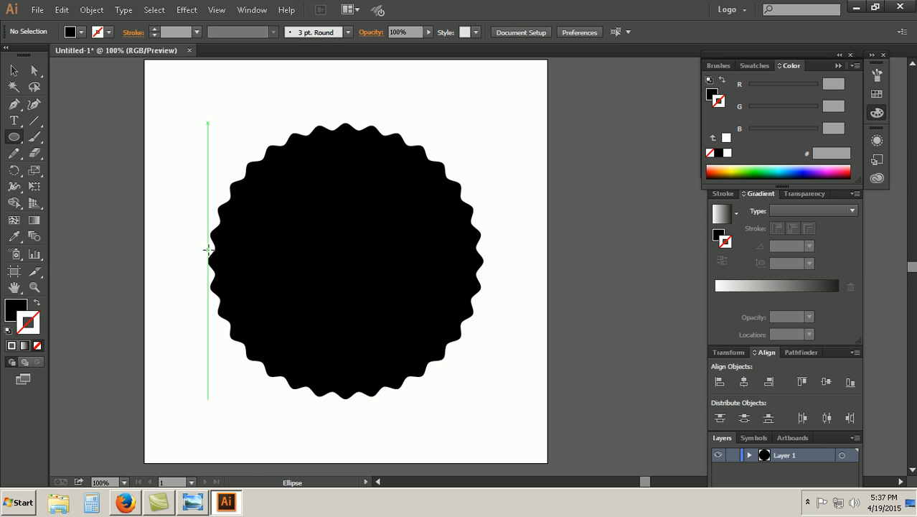
# Step: Draw a 360 x 360 px circle and center it horizontally and vertically on the scalloped shape
pyautogui.click(346, 260)
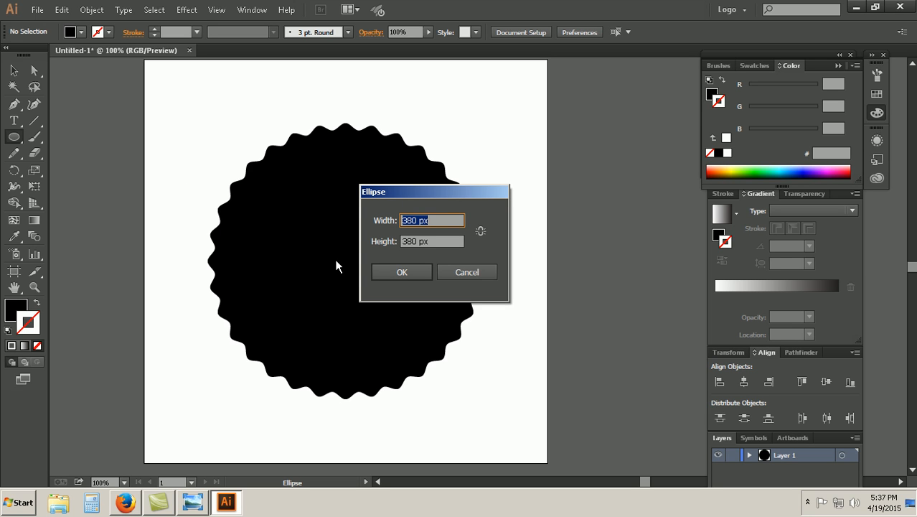
pyautogui.write('360')
pyautogui.press('Tab')
pyautogui.write('3')
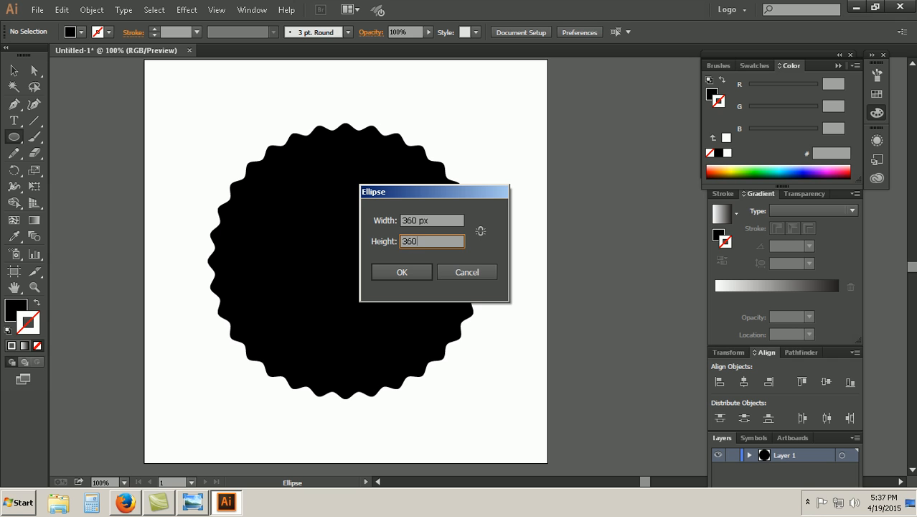
pyautogui.write('60')
pyautogui.click(401, 273)
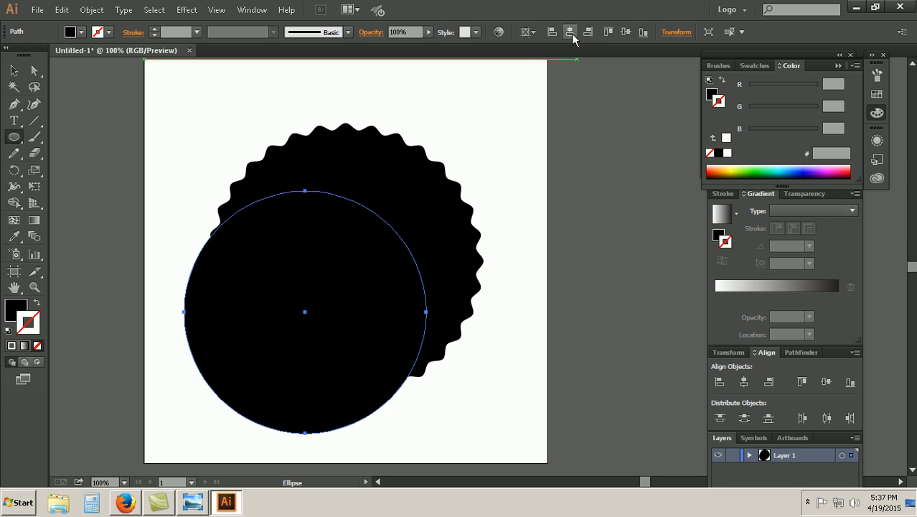
pyautogui.click(610, 34)
pyautogui.click(626, 32)
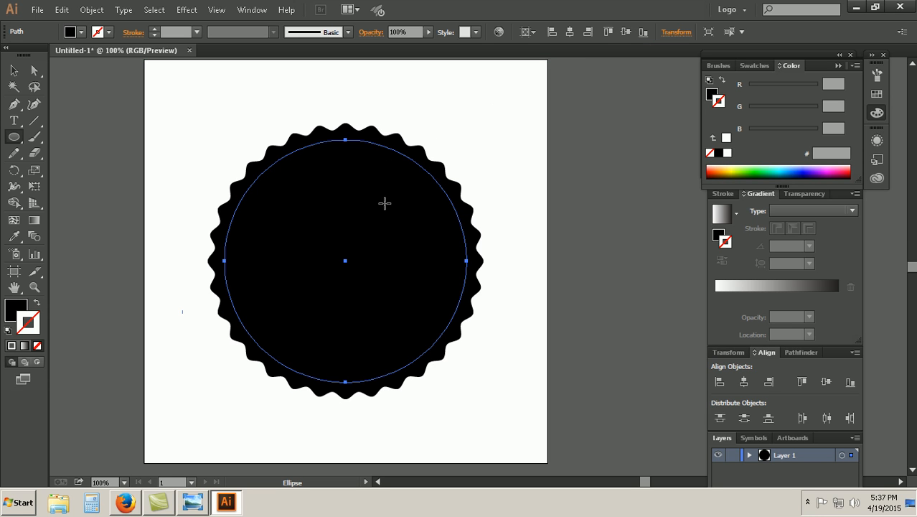
# Step: Cut the 360 px circle out of the scalloped shape with Pathfinder Exclude, after trying and undoing Unite and Intersect
pyautogui.click(15, 72)
pyautogui.moveTo(161, 133); pyautogui.dragTo(319, 219)
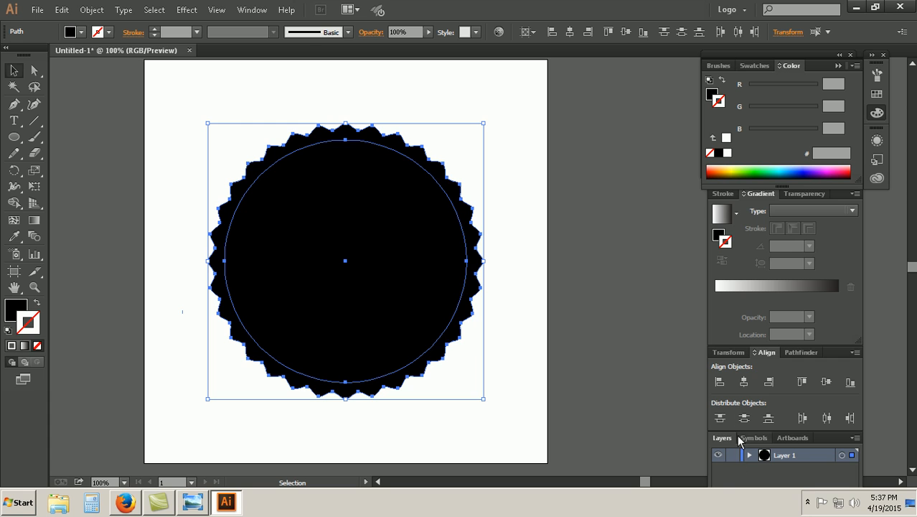
pyautogui.click(815, 351)
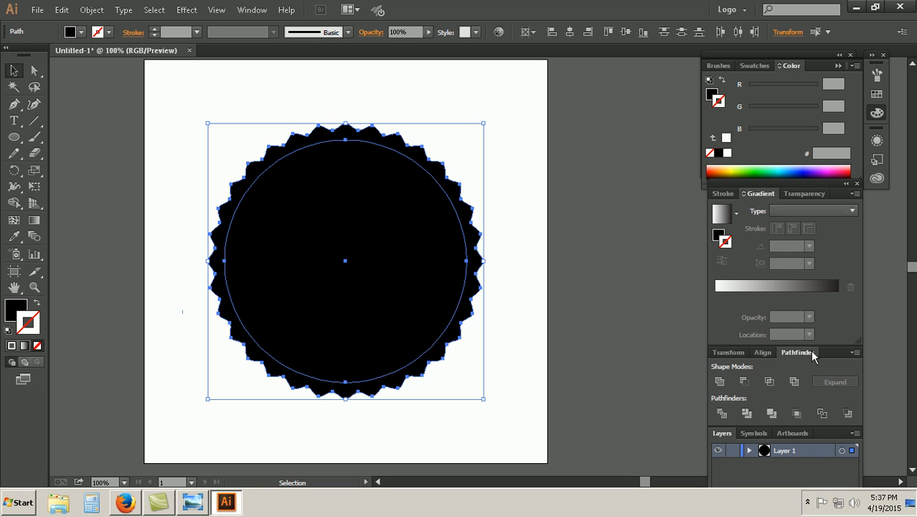
pyautogui.click(720, 382)
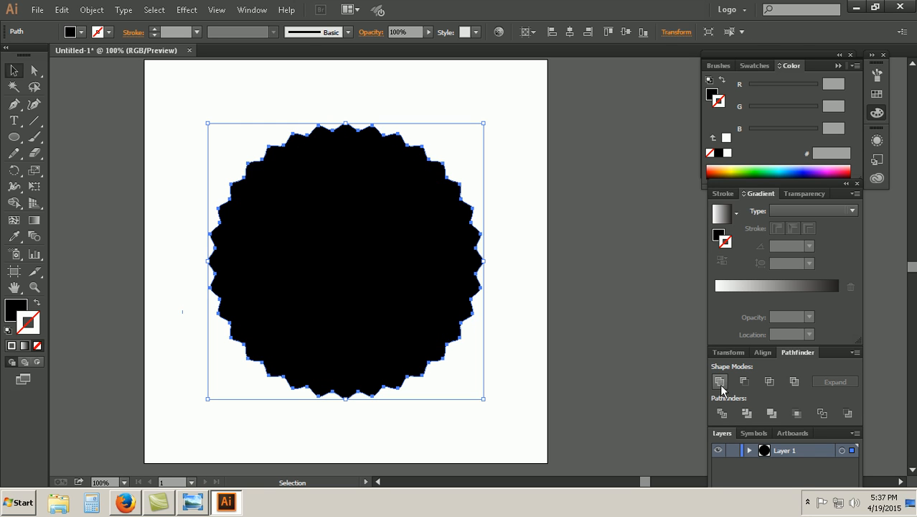
pyautogui.hotkey('ctrl', 'z')
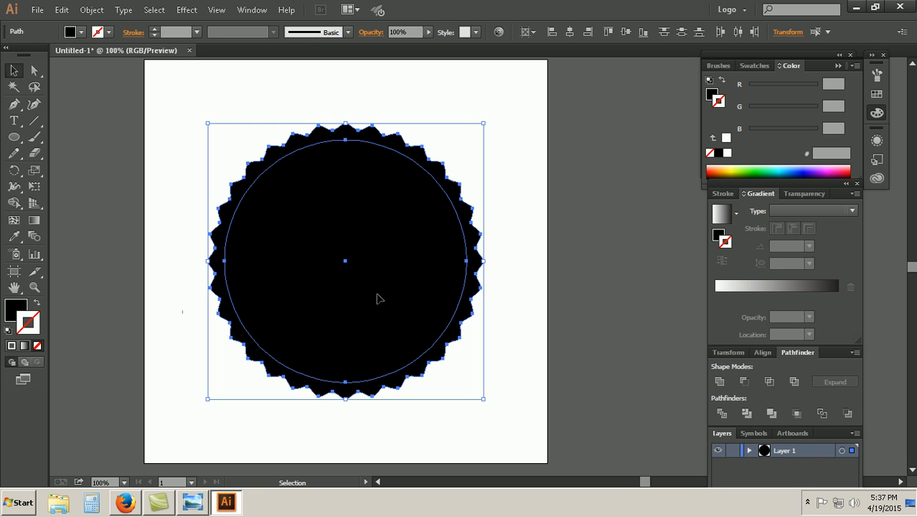
pyautogui.click(768, 382)
pyautogui.hotkey('ctrl', 'z')
pyautogui.click(794, 381)
pyautogui.click(515, 303)
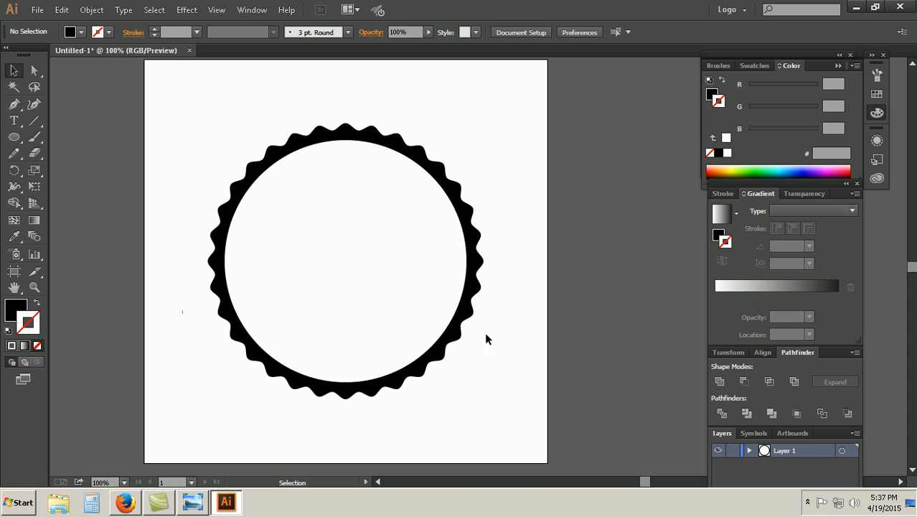
# Step: Check the reference badge Coffi Bar.jpg in Windows Photo Viewer, and return to Illustrator to inspect the scalloped ring
pyautogui.click(199, 504)
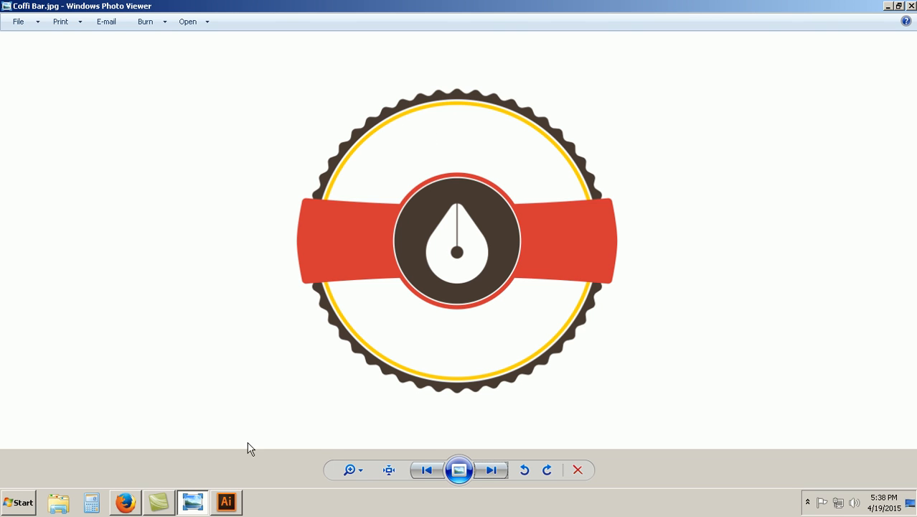
pyautogui.click(237, 503)
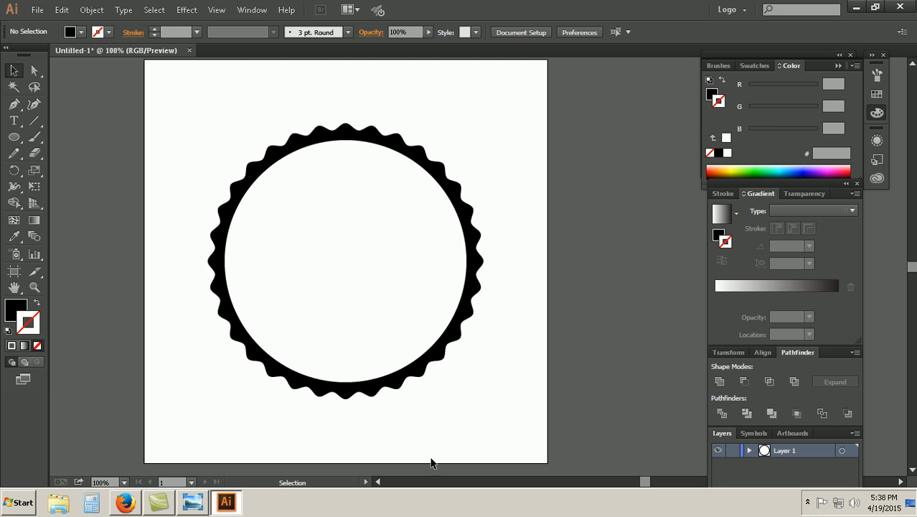
pyautogui.click(388, 140)
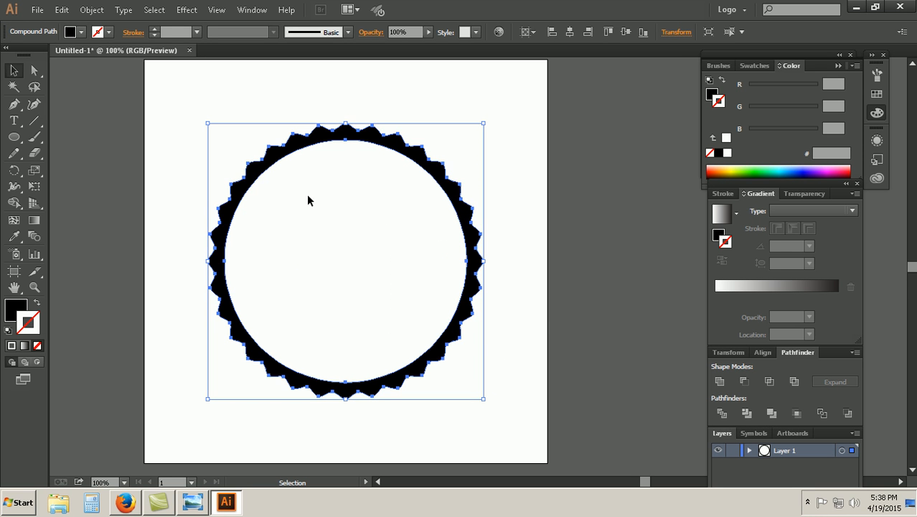
pyautogui.click(500, 339)
# Step: Draw a 350 x 350 px circle and center it horizontally and vertically inside the scalloped ring
pyautogui.press('l')
pyautogui.click(317, 249)
pyautogui.write('350')
pyautogui.press('Tab')
pyautogui.write('3')
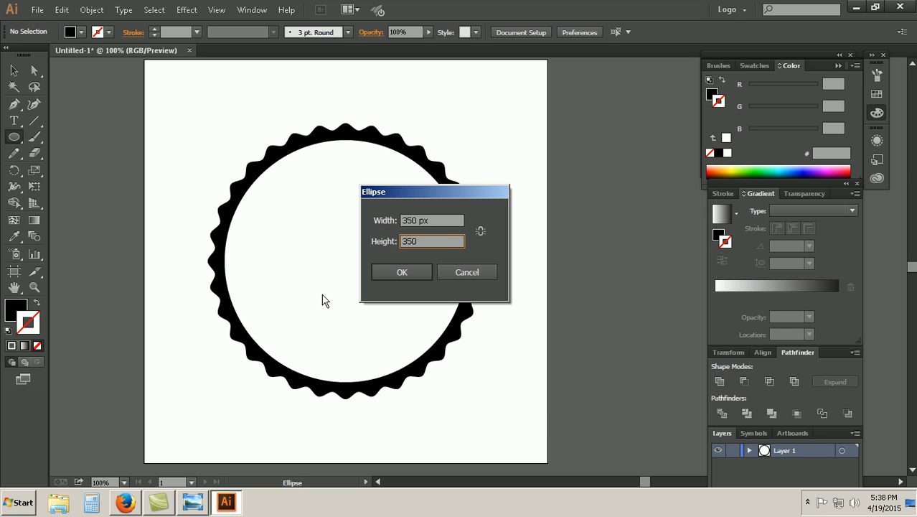
pyautogui.click(403, 272)
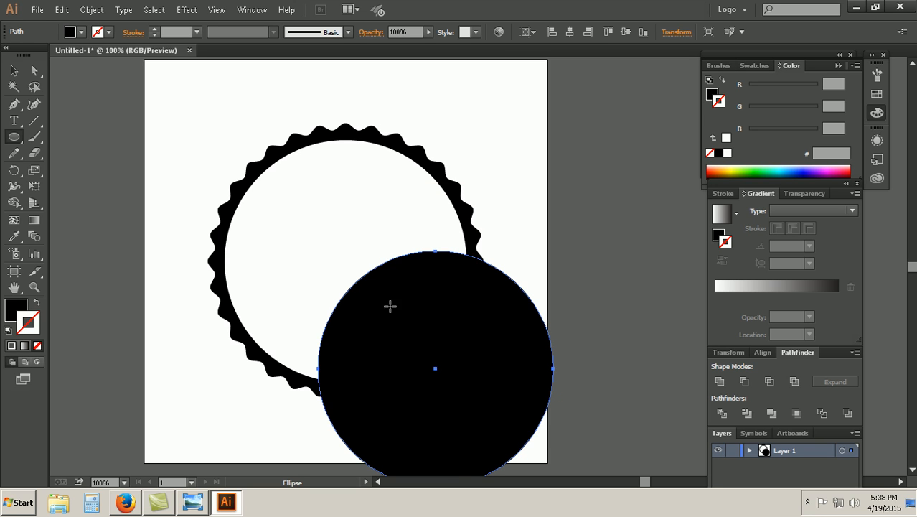
pyautogui.click(569, 31)
pyautogui.click(625, 31)
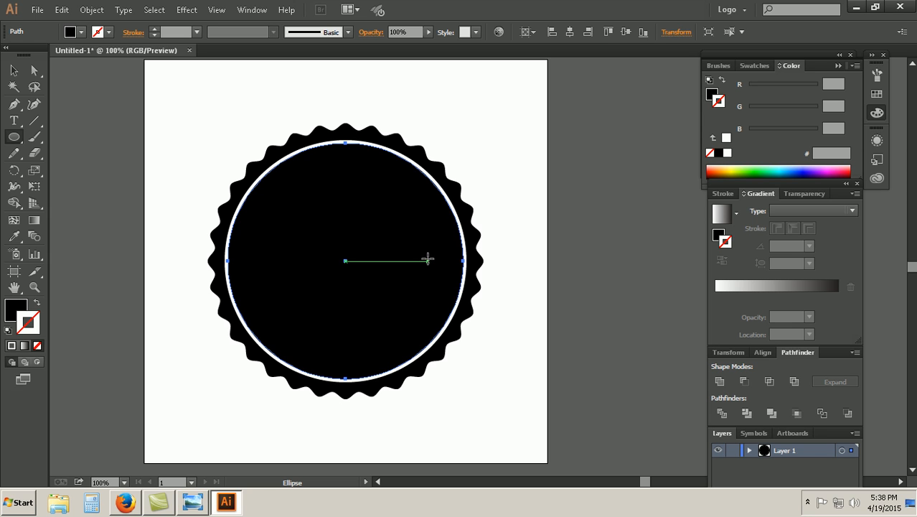
# Step: Draw a 340 x 340 px circle and center it horizontally and vertically on the 350 px circle
pyautogui.click(515, 248)
pyautogui.write('340')
pyautogui.press('Tab')
pyautogui.write('34')
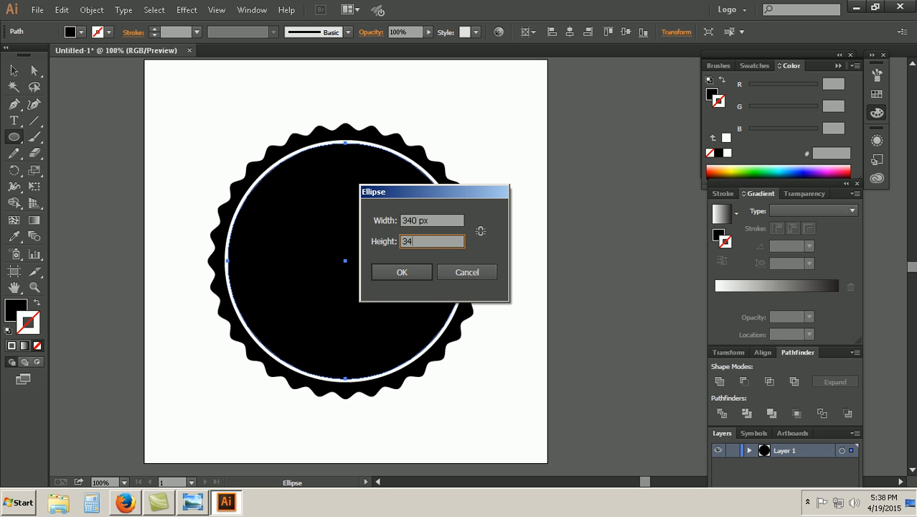
pyautogui.write('0')
pyautogui.press('Return')
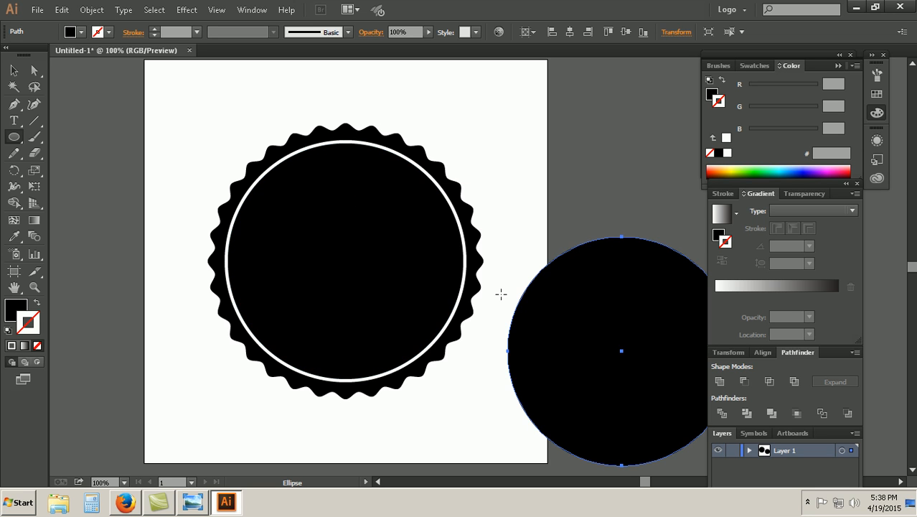
pyautogui.click(569, 32)
pyautogui.click(625, 32)
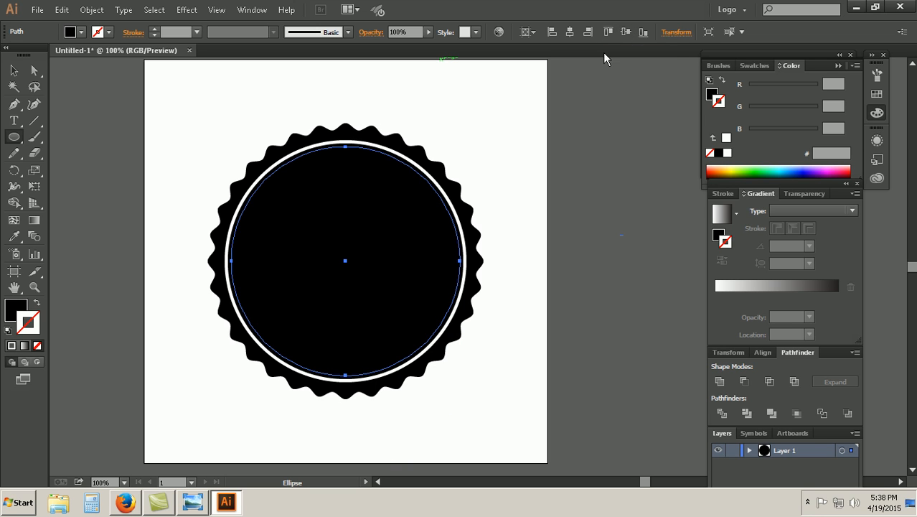
# Step: Exclude the 340 px circle from the 350 px circle to form a thin inner ring
pyautogui.click(14, 70)
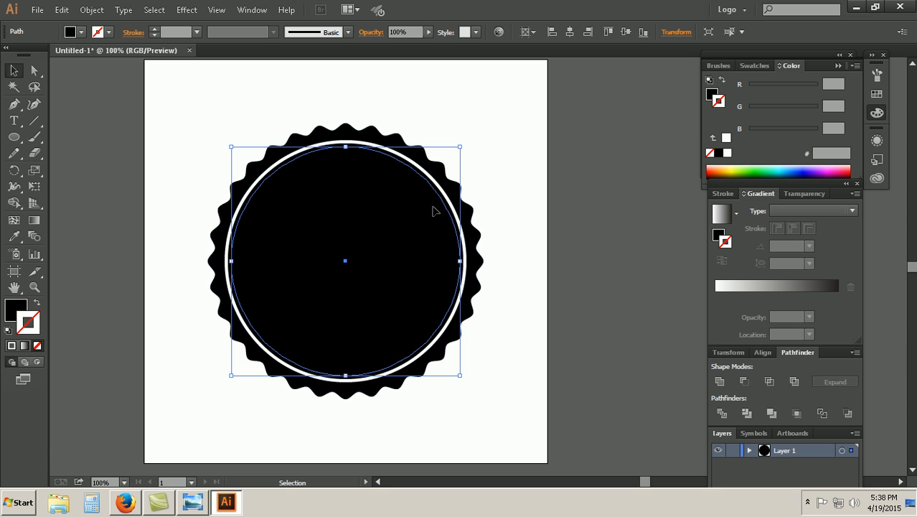
pyautogui.keyDown('shift'); pyautogui.click(417, 234); pyautogui.keyUp('shift')
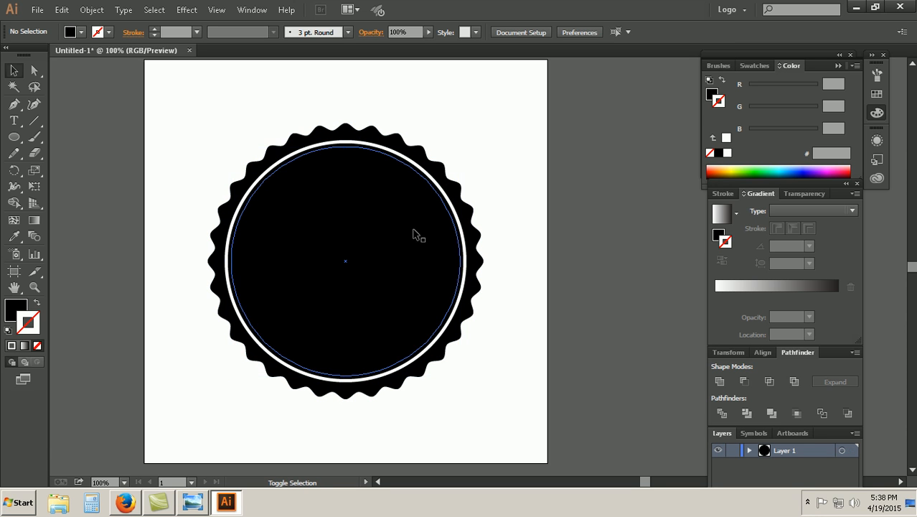
pyautogui.keyDown('shift'); pyautogui.click(433, 188); pyautogui.keyUp('shift')
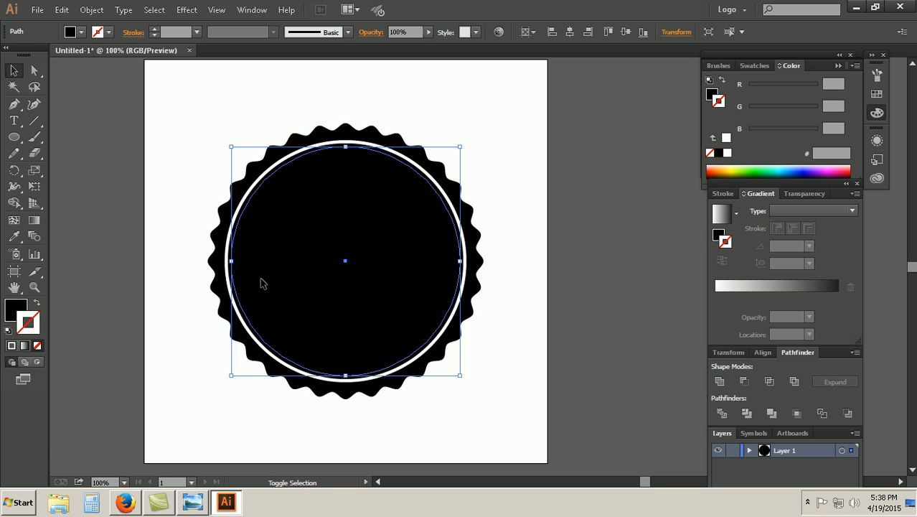
pyautogui.keyDown('shift'); pyautogui.click(231, 265); pyautogui.keyUp('shift')
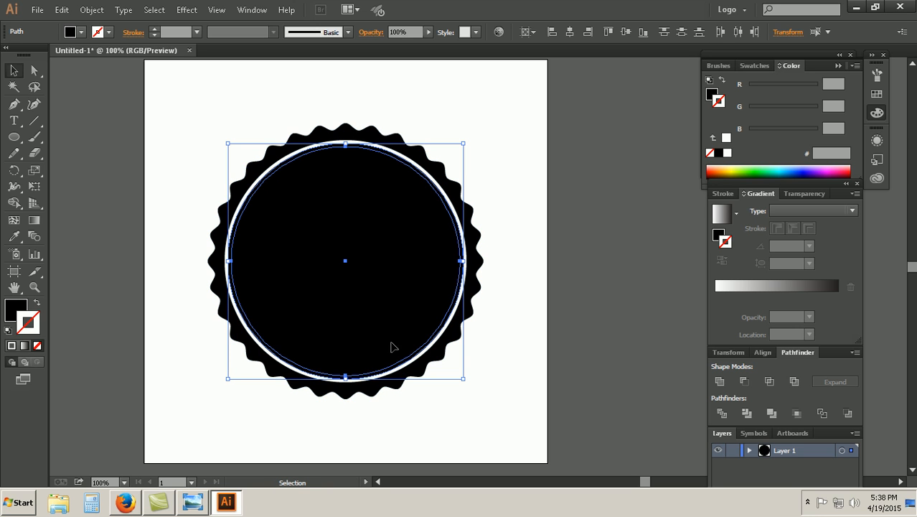
pyautogui.click(794, 382)
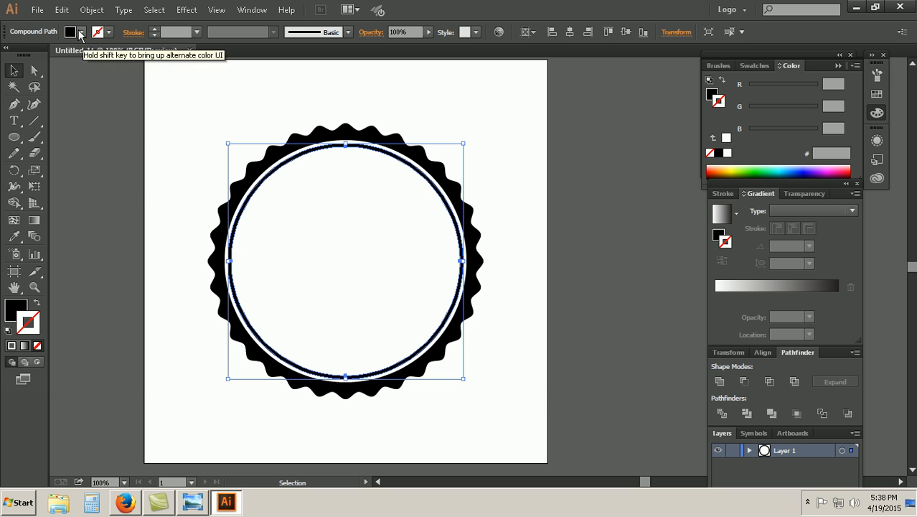
pyautogui.click(61, 9)
pyautogui.moveTo(94, 10)
pyautogui.click(107, 129)
pyautogui.click(178, 170)
pyautogui.click(255, 190)
pyautogui.click(573, 235)
pyautogui.click(460, 241)
pyautogui.click(510, 160)
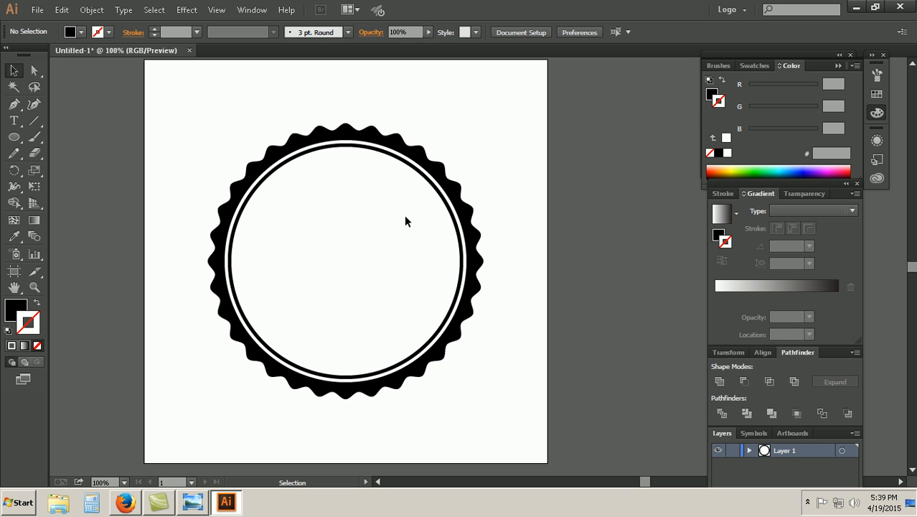
pyautogui.click(92, 9)
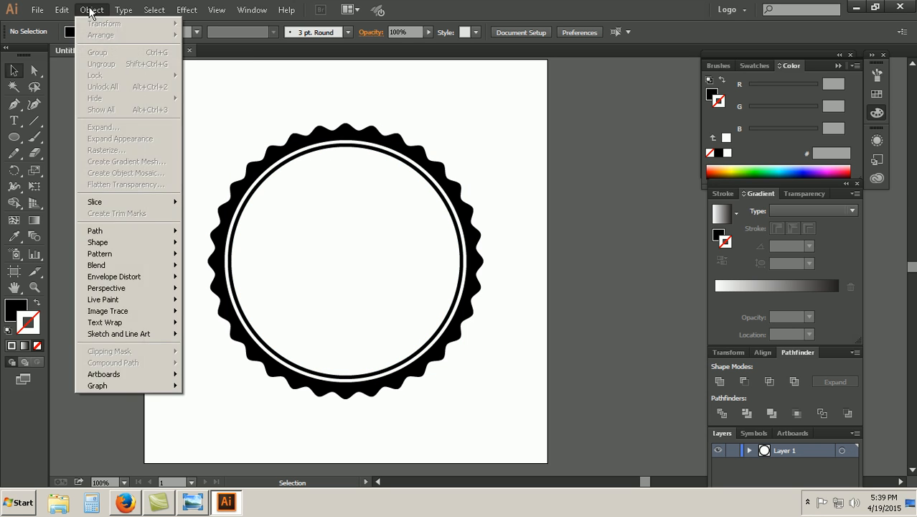
# Step: Undo the ring exclusion and the 340 px circle, and select the remaining 350 px circle
pyautogui.click(488, 194)
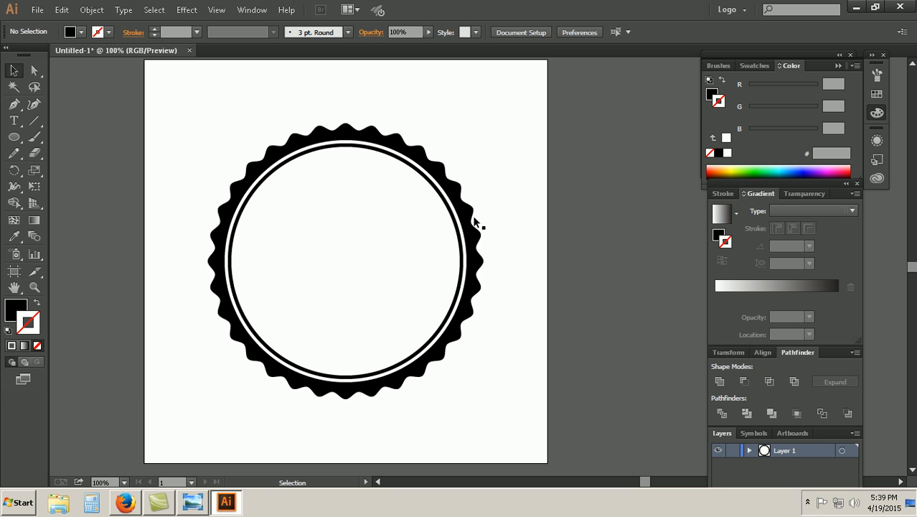
pyautogui.click(451, 216)
pyautogui.click(526, 201)
pyautogui.hotkey('ctrl', 'z')
pyautogui.moveTo(460, 260); pyautogui.dragTo(460, 350)
pyautogui.press('v')
pyautogui.hotkey('ctrl', 'z')
pyautogui.click(422, 293)
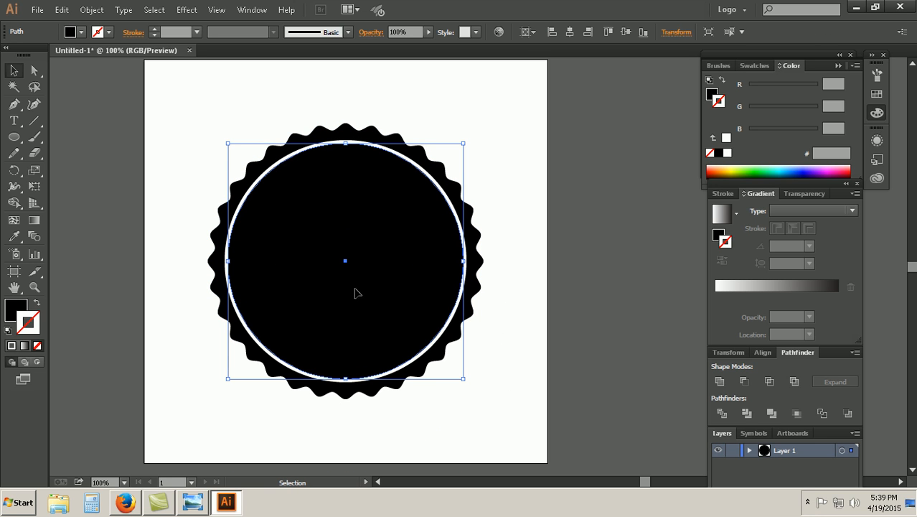
# Step: Give the 350 px circle a 9 pt green (#13D000) stroke aligned to the inside
pyautogui.click(197, 32)
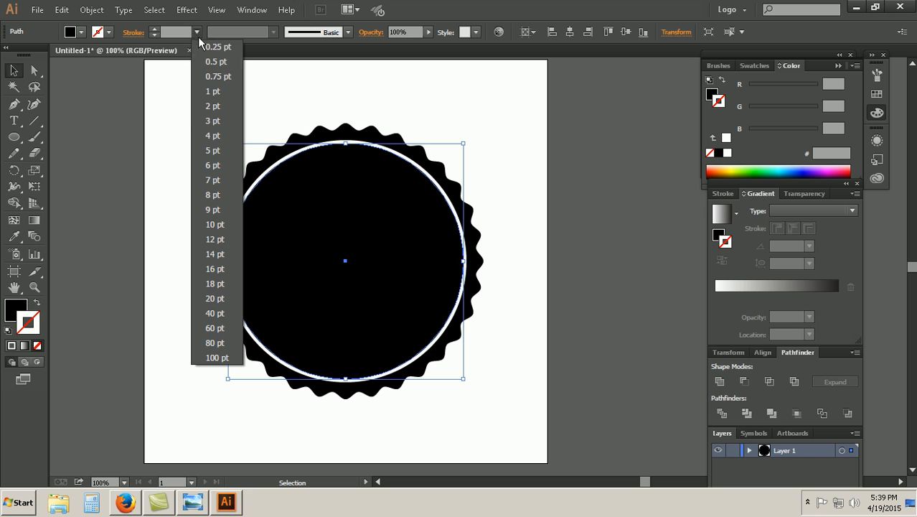
pyautogui.click(215, 165)
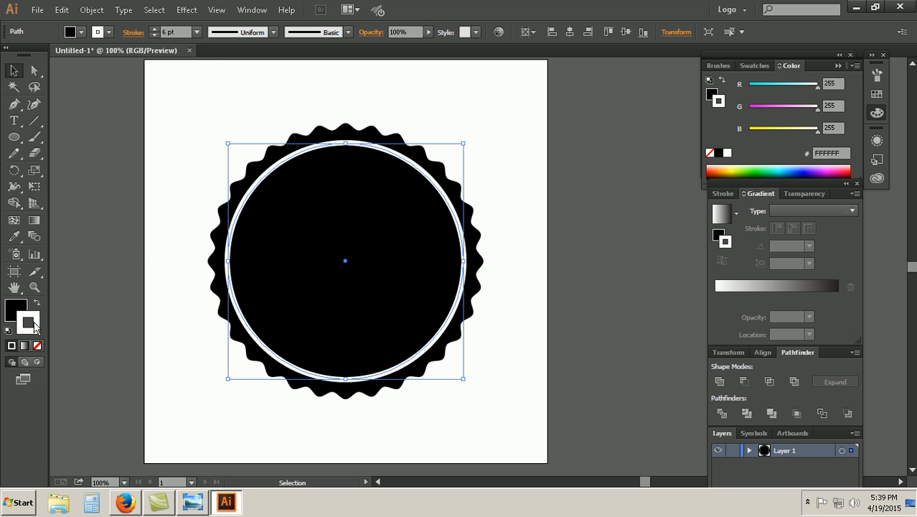
pyautogui.click(756, 167)
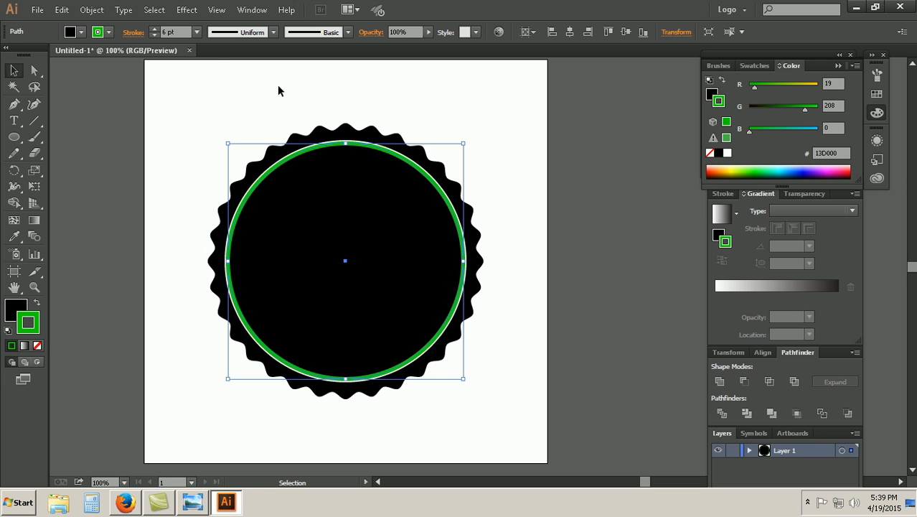
pyautogui.click(197, 31)
pyautogui.click(213, 209)
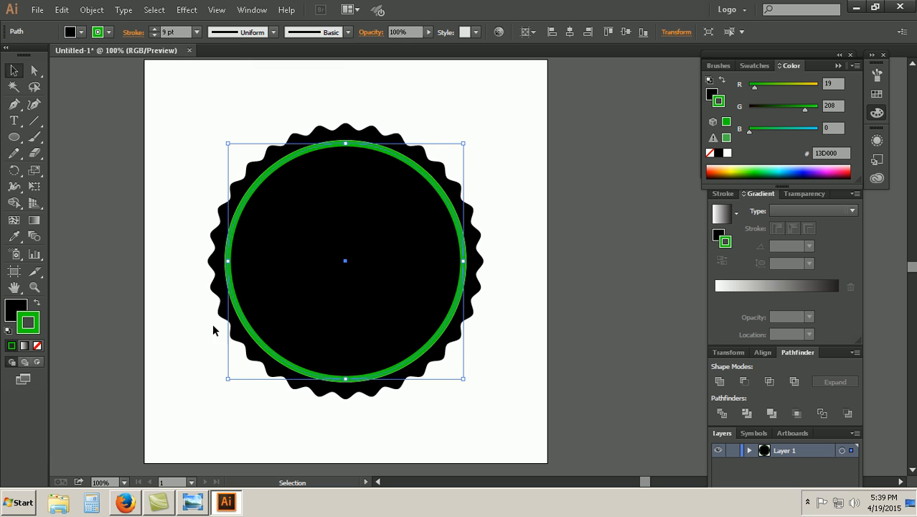
pyautogui.click(135, 32)
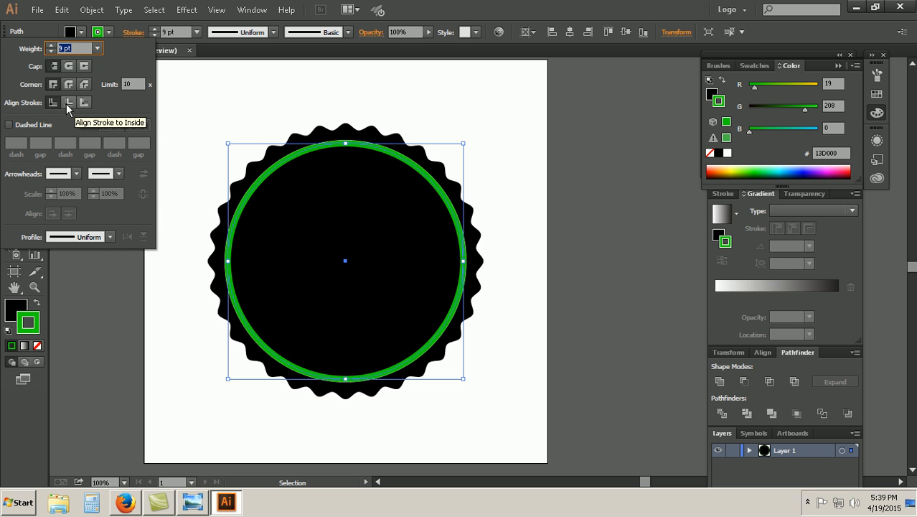
pyautogui.click(66, 103)
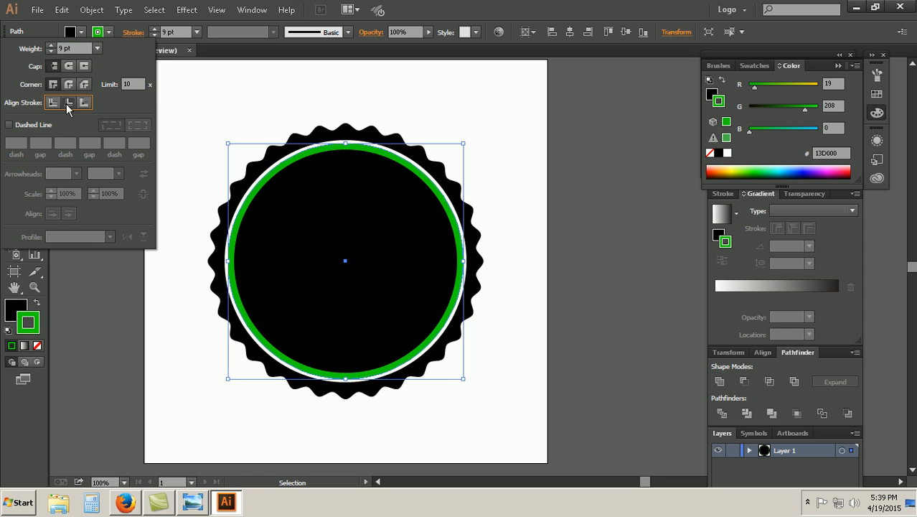
# Step: Recolor the circle's stroke to light yellow #FFF473 and set its weight to 6 pt
pyautogui.click(731, 169)
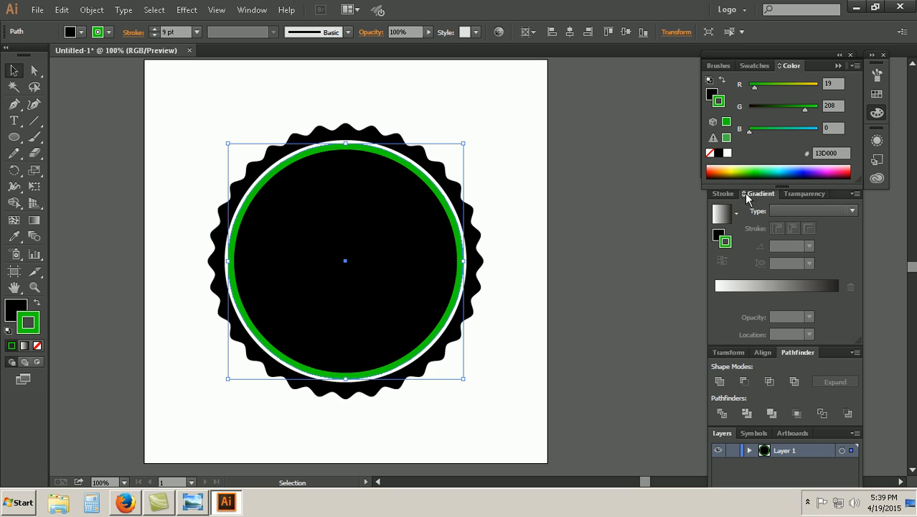
pyautogui.click(733, 168)
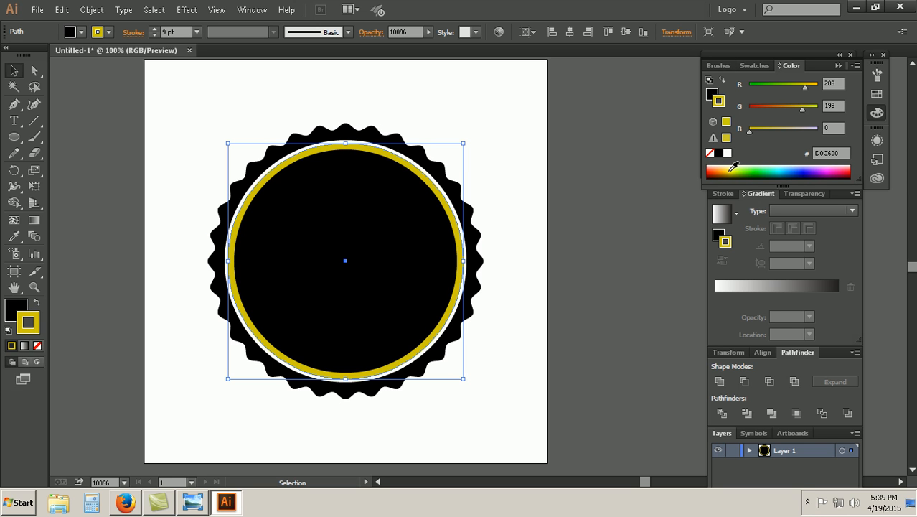
pyautogui.click(731, 166)
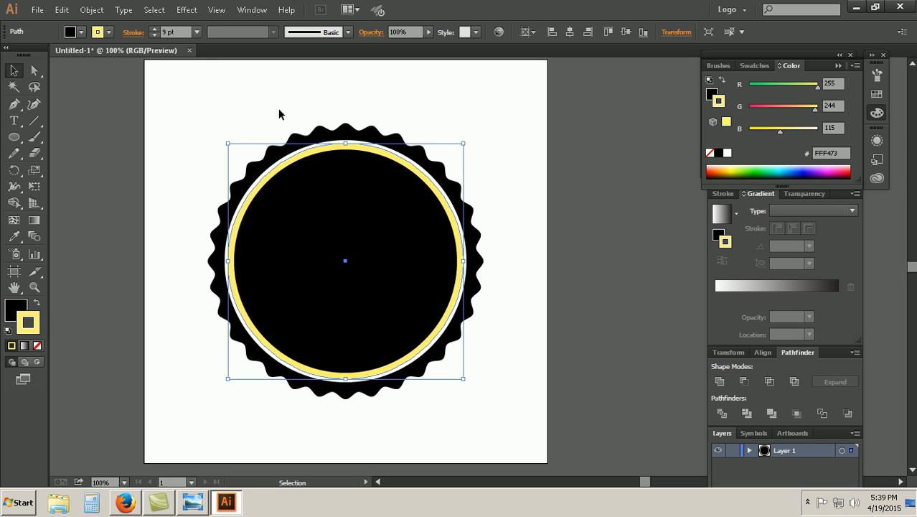
pyautogui.click(197, 32)
pyautogui.click(216, 162)
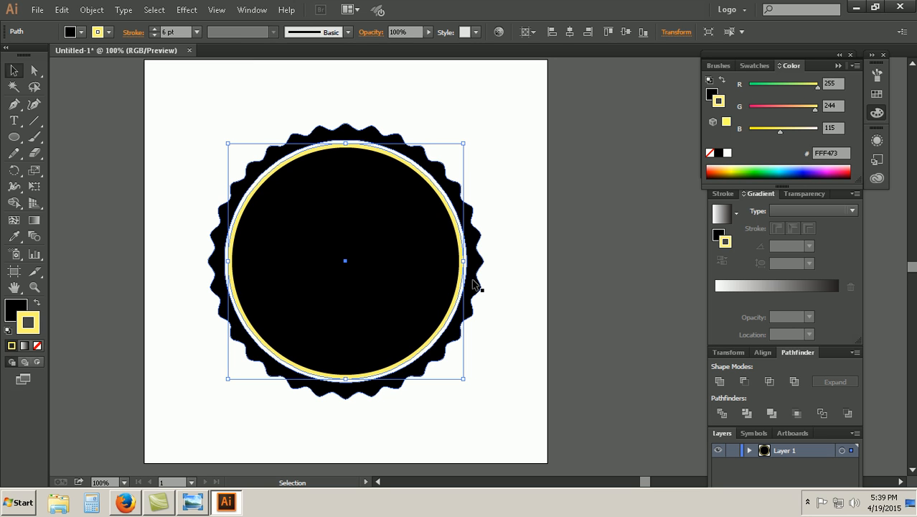
# Step: Remove the circle's black fill and expand its appearance so the yellow stroke becomes a ring shape
pyautogui.click(8, 314)
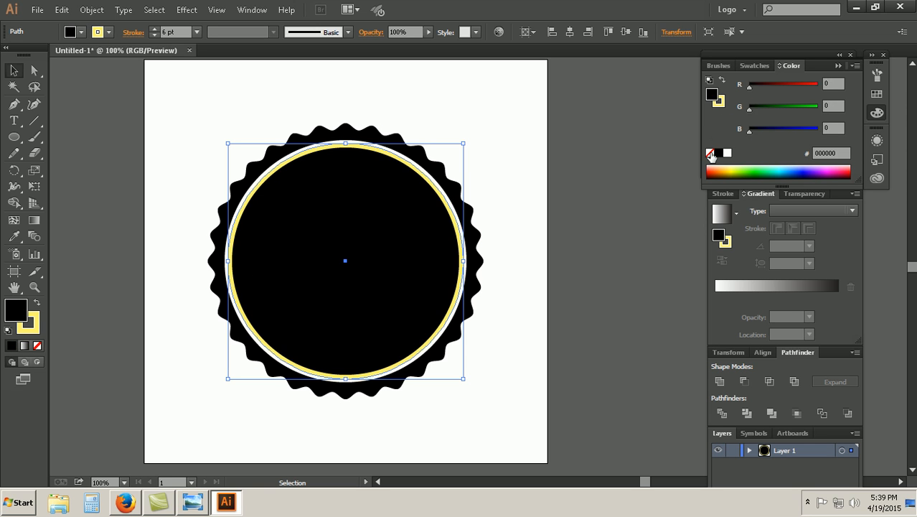
pyautogui.click(710, 154)
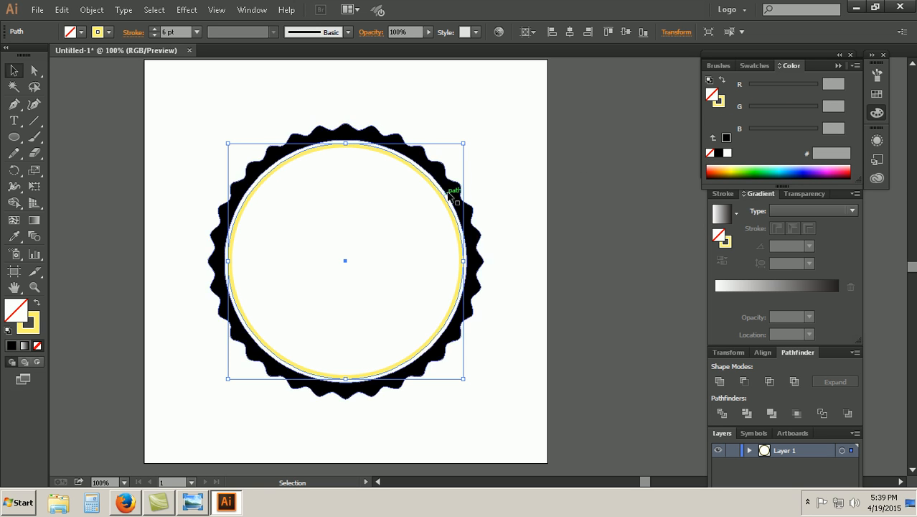
pyautogui.click(91, 10)
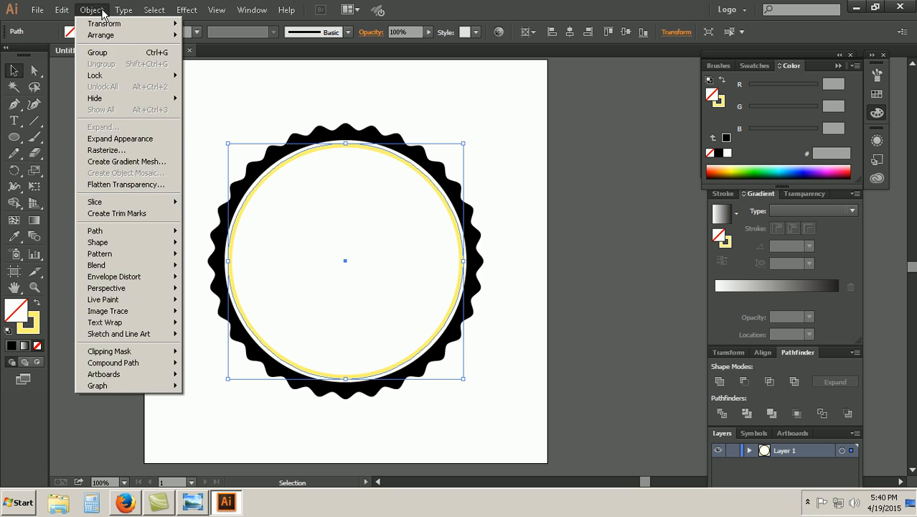
pyautogui.click(133, 140)
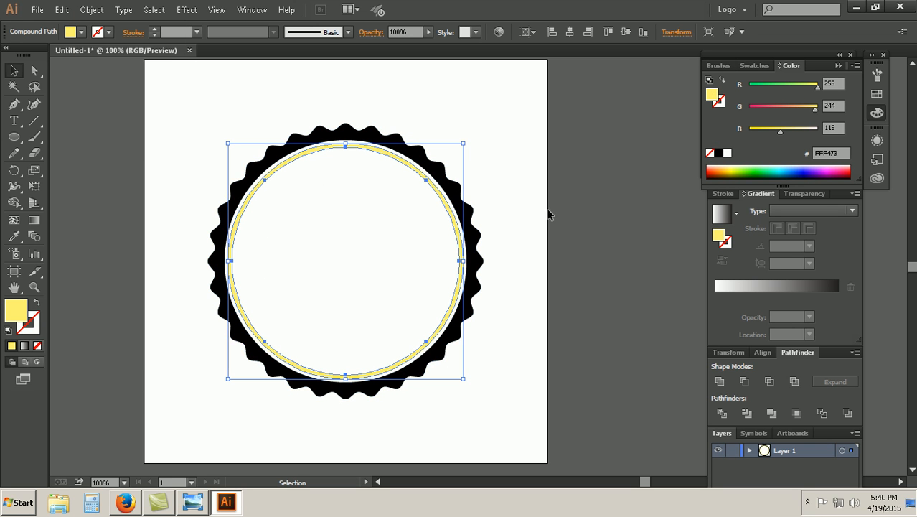
# Step: Inspect the yellow ring and the scalloped ring against Coffi Bar.jpg in Windows Photo Viewer, and return to Illustrator
pyautogui.click(534, 193)
pyautogui.click(454, 219)
pyautogui.click(525, 215)
pyautogui.click(476, 228)
pyautogui.click(519, 203)
pyautogui.click(446, 202)
pyautogui.click(429, 192)
pyautogui.click(439, 186)
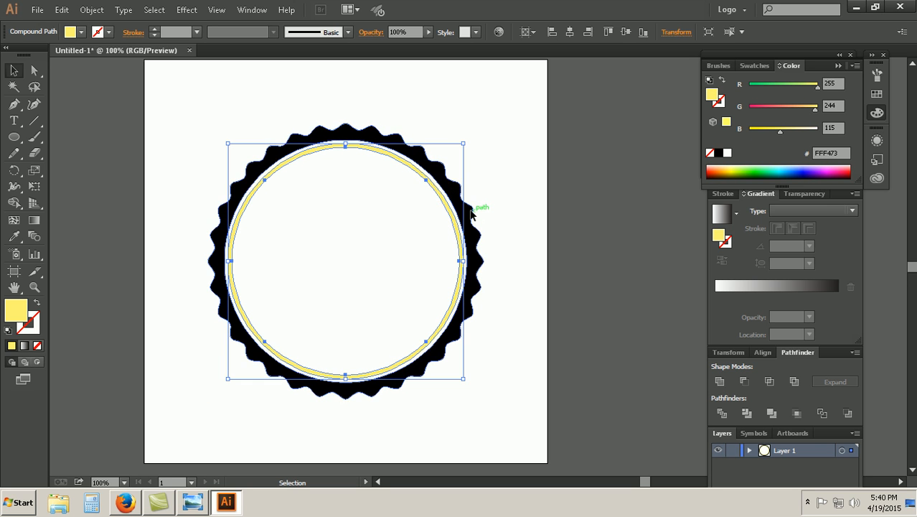
pyautogui.click(471, 211)
pyautogui.click(530, 228)
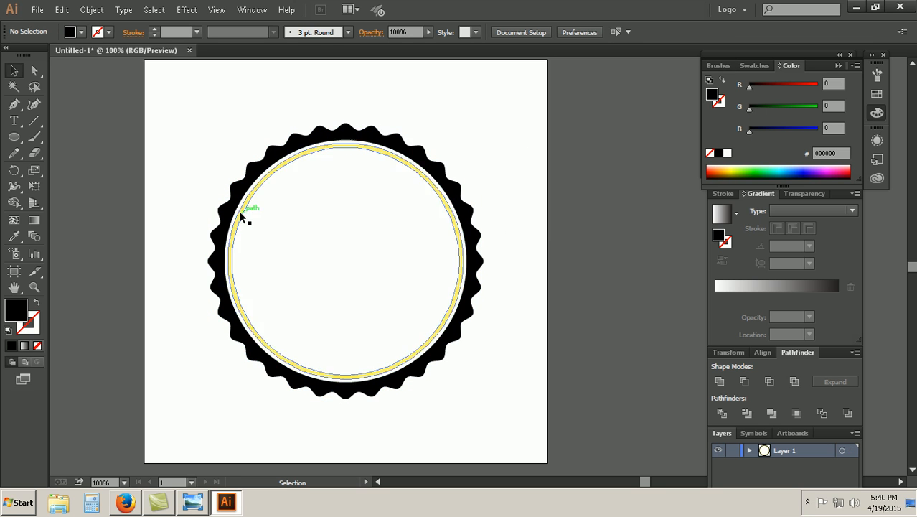
pyautogui.click(196, 505)
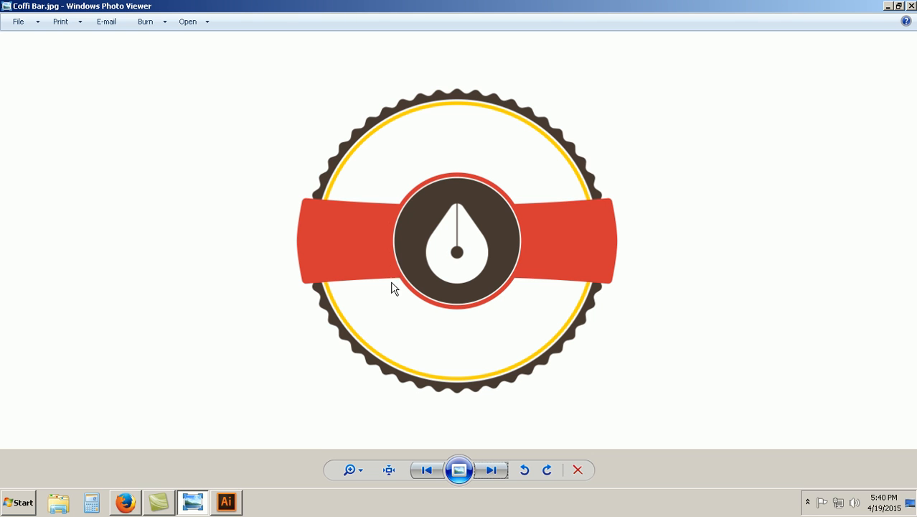
pyautogui.click(226, 501)
# Step: Draw a 150 x 150 px black circle inside the yellow ring and delete it
pyautogui.click(14, 137)
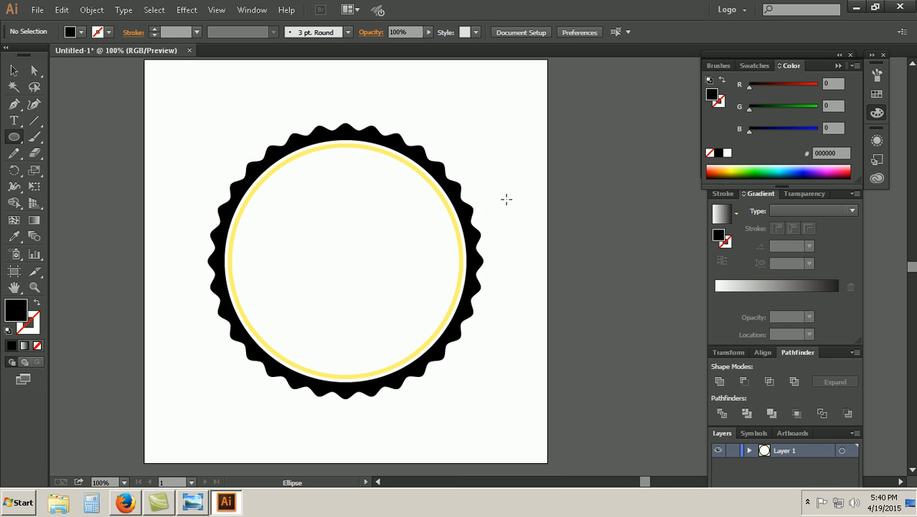
pyautogui.moveTo(507, 200); pyautogui.dragTo(512, 198)
pyautogui.hotkey('ctrl', 'z')
pyautogui.click(310, 202)
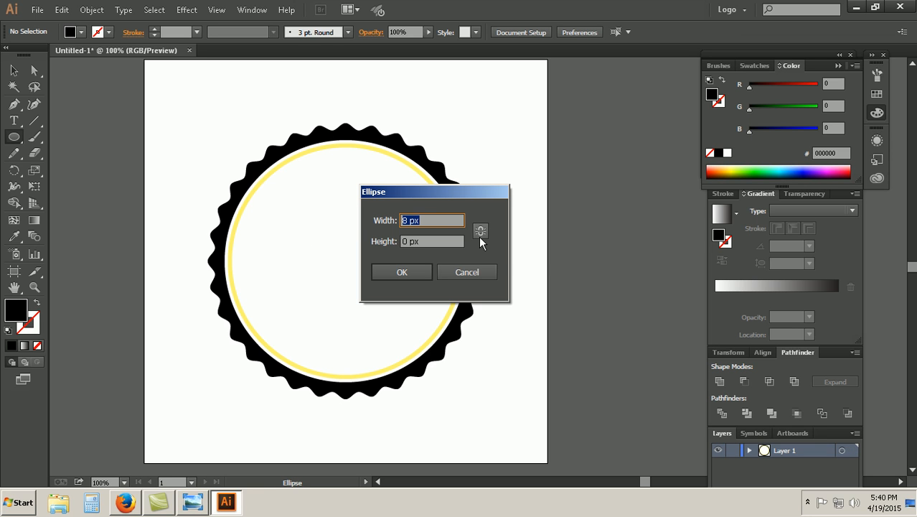
pyautogui.write('150')
pyautogui.press('Tab')
pyautogui.write('1')
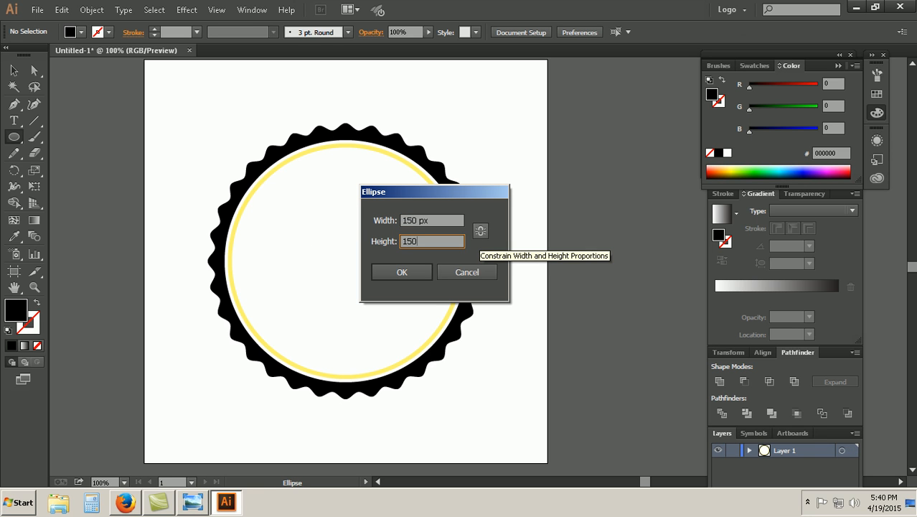
pyautogui.click(414, 272)
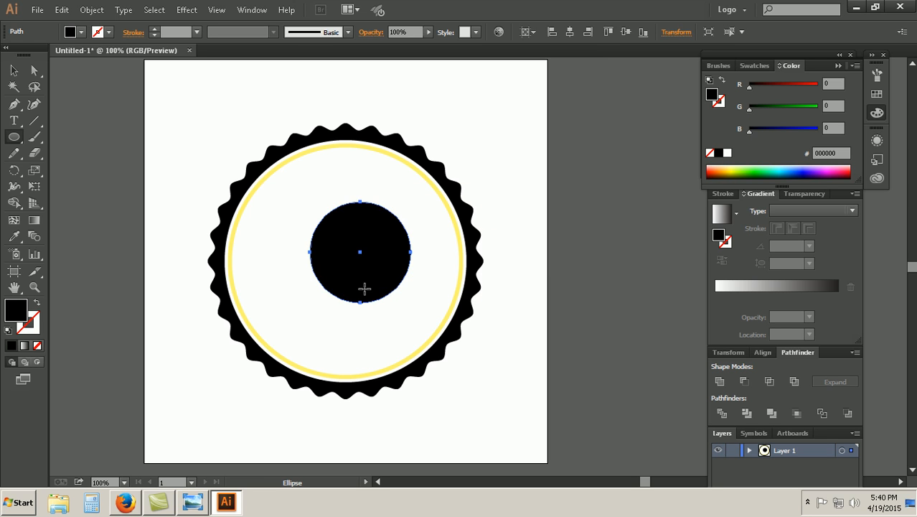
pyautogui.press('Delete')
# Step: Draw a 180 x 180 px circle and center it horizontally and vertically inside the yellow ring
pyautogui.click(297, 228)
pyautogui.write('1')
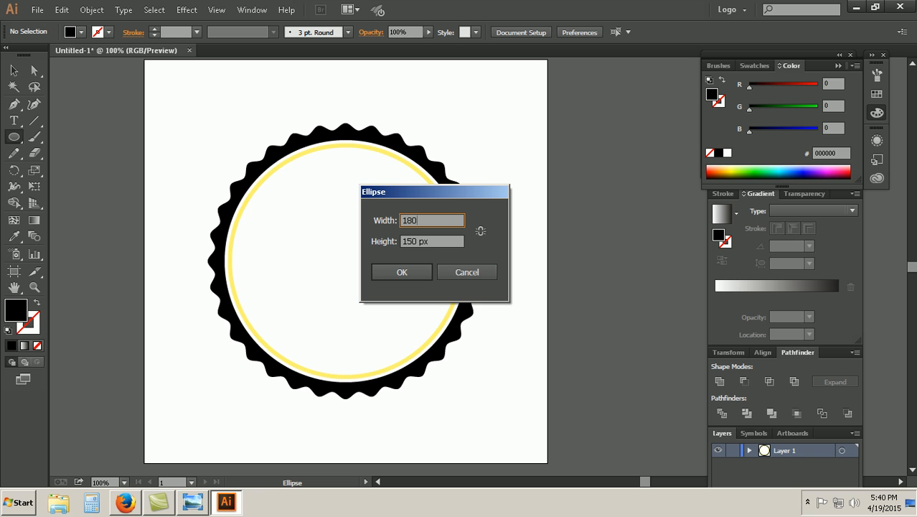
pyautogui.write('80')
pyautogui.press('Tab')
pyautogui.write('180')
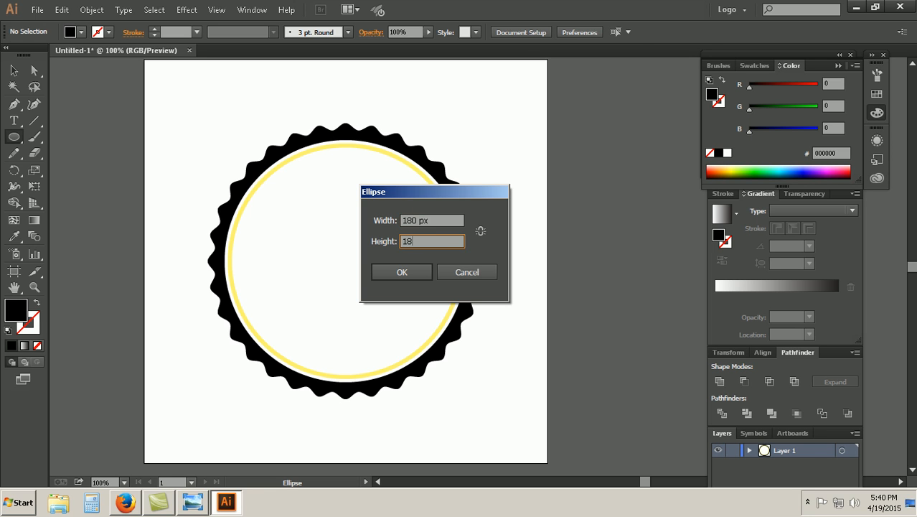
pyautogui.press('Return')
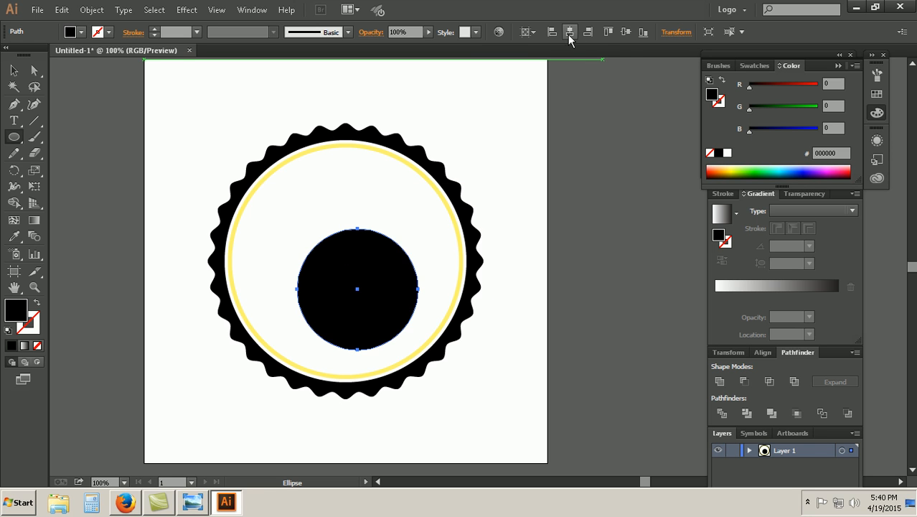
pyautogui.click(570, 31)
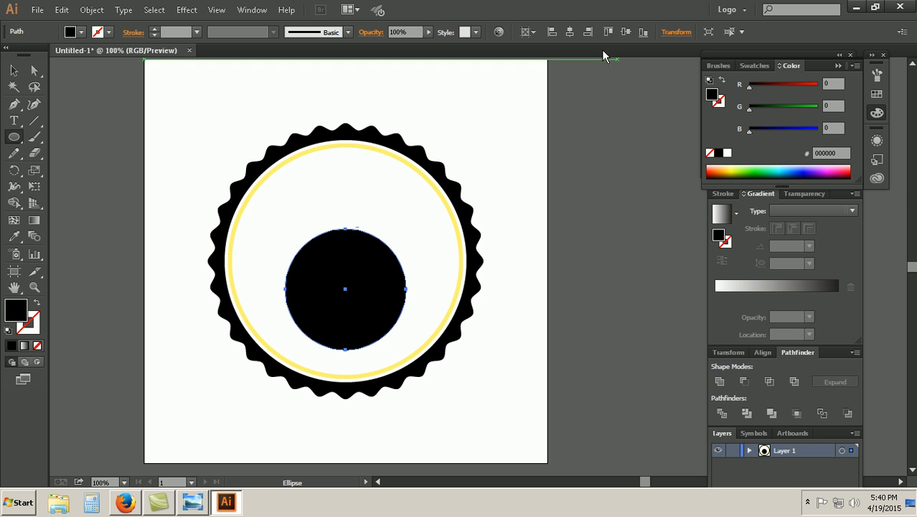
pyautogui.click(623, 33)
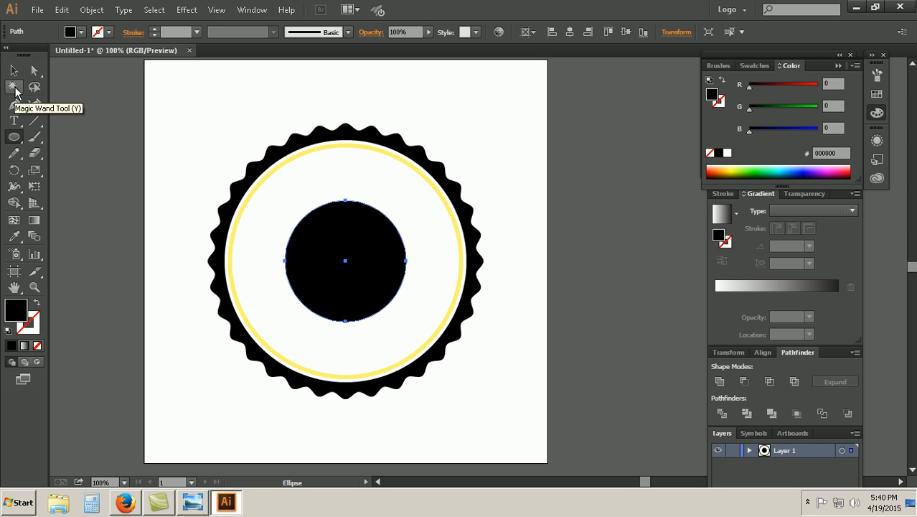
# Step: Select the 180 px center circle and compare it with the reference badge in Windows Photo Viewer, and return to Illustrator
pyautogui.click(14, 70)
pyautogui.moveTo(497, 394); pyautogui.dragTo(468, 257)
pyautogui.click(533, 309)
pyautogui.click(348, 295)
pyautogui.click(487, 370)
pyautogui.scroll(3, 430, 122)
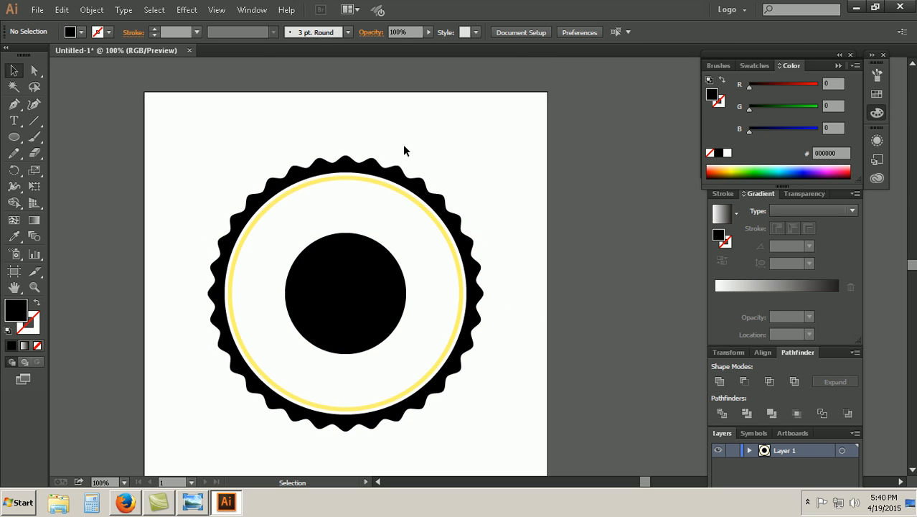
pyautogui.click(344, 318)
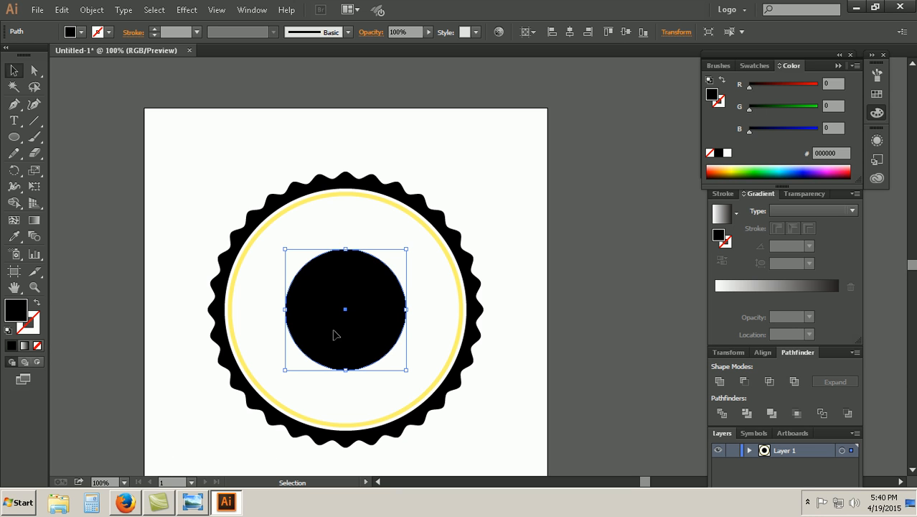
pyautogui.click(193, 503)
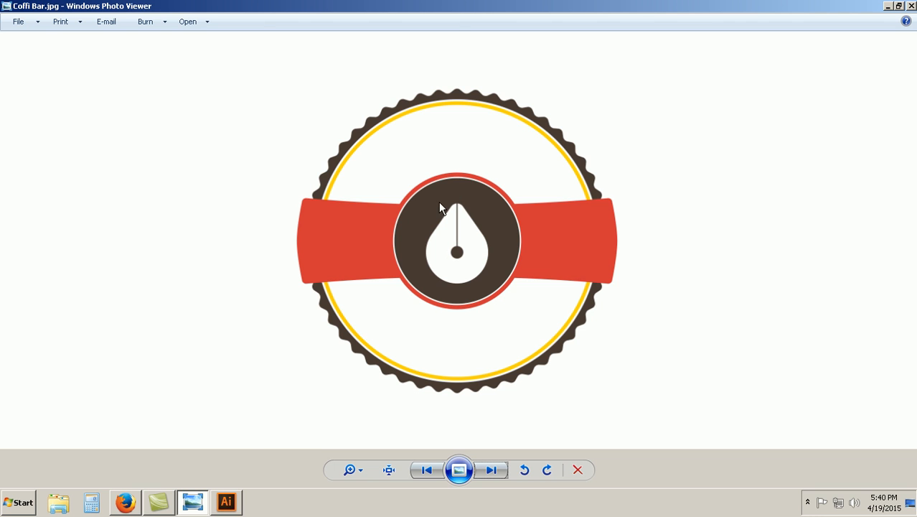
pyautogui.click(226, 502)
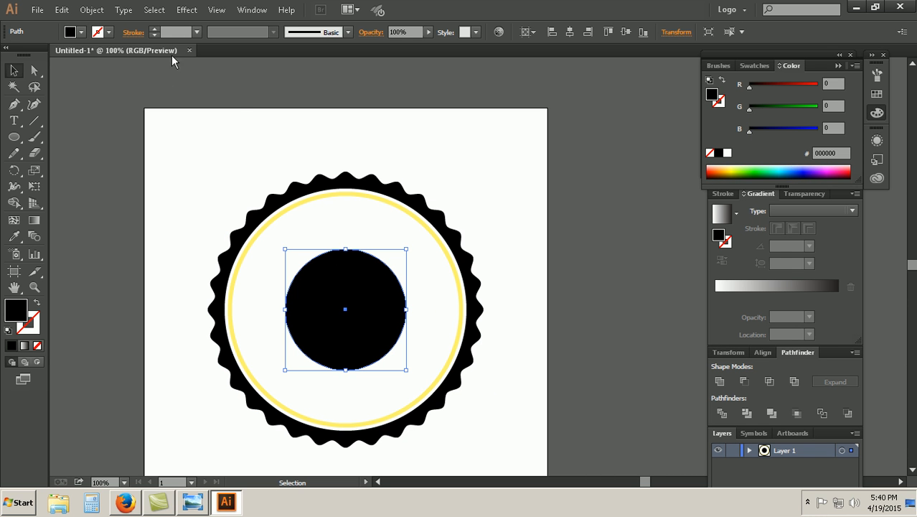
# Step: Add a 6 pt yellow stroke to the center circle and fill it with dark red #731300
pyautogui.click(197, 31)
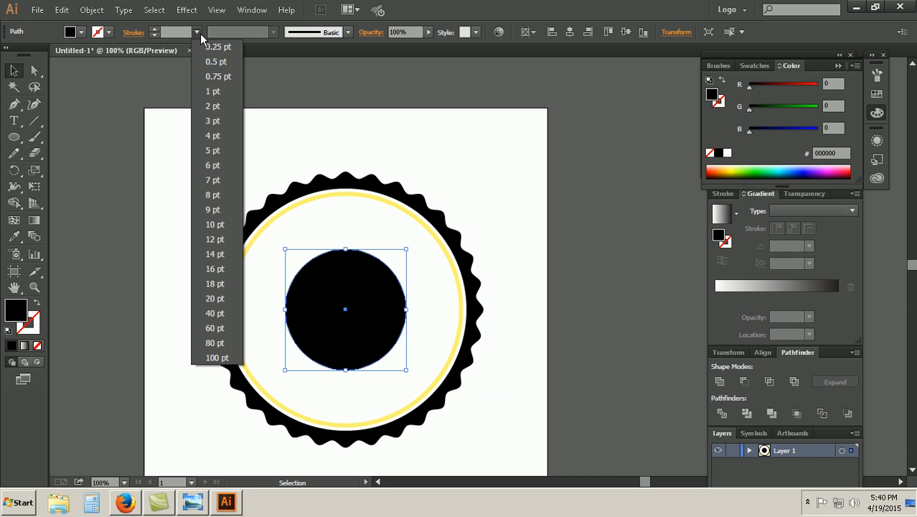
pyautogui.click(212, 166)
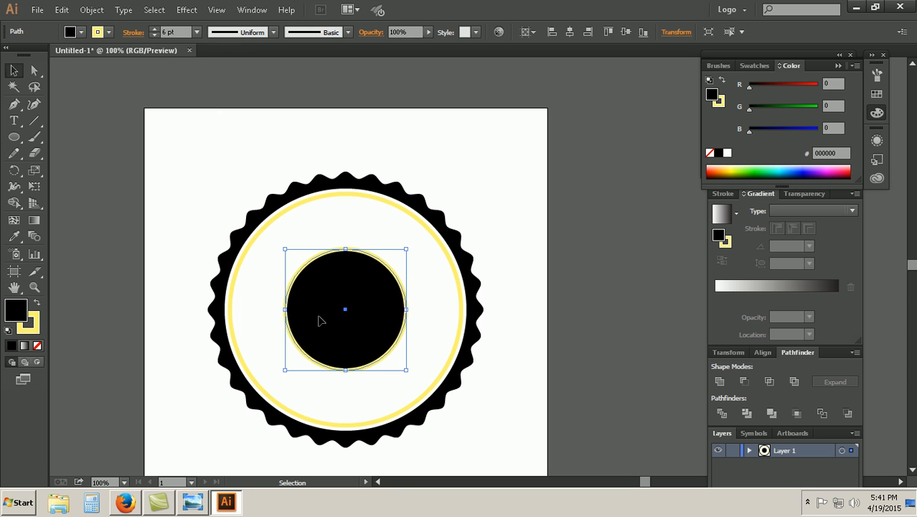
pyautogui.click(710, 175)
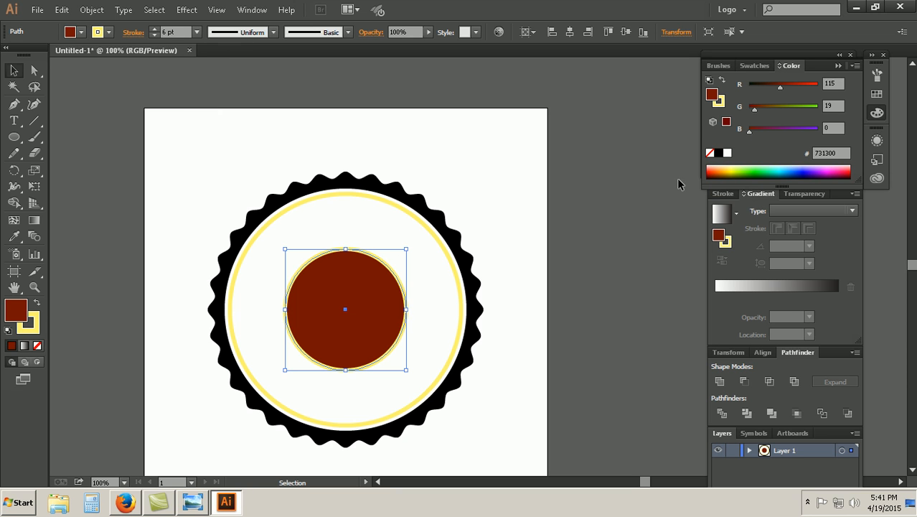
# Step: Remove the center circle's fill and give its 6 pt outline the red color #C11300
pyautogui.click(36, 302)
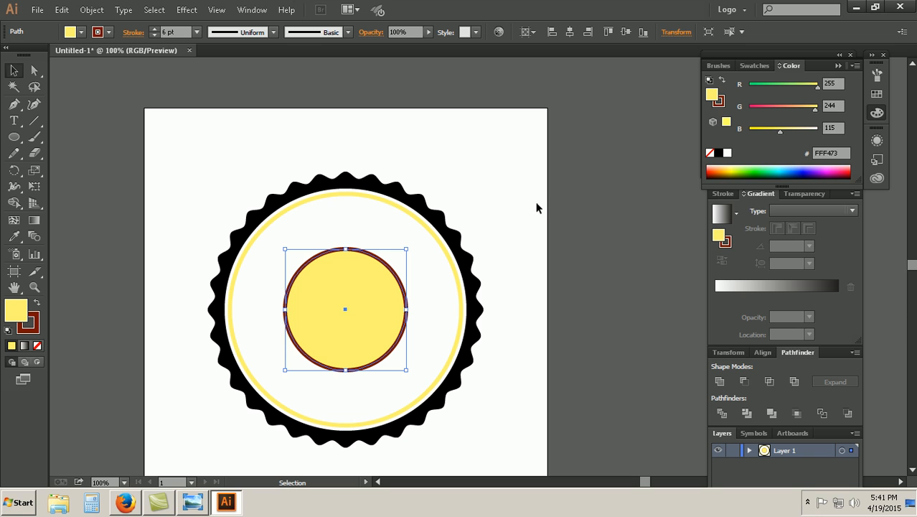
pyautogui.click(709, 153)
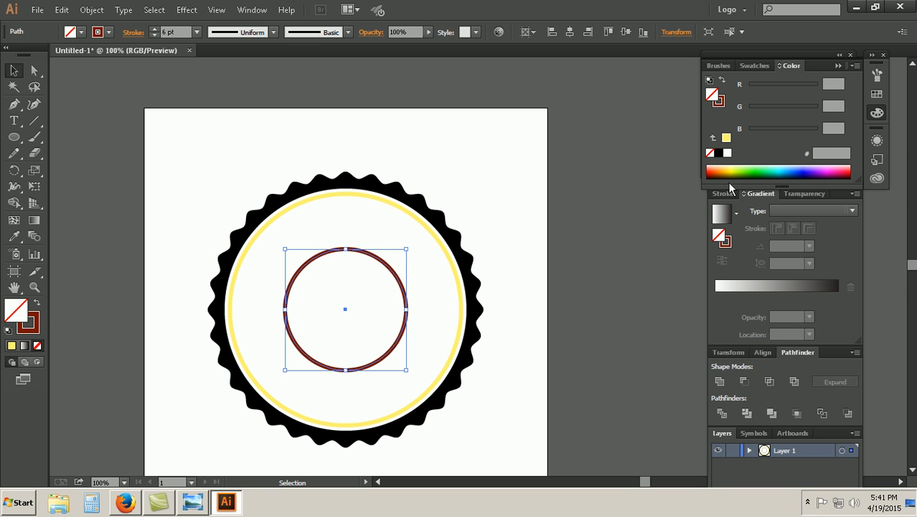
pyautogui.click(719, 172)
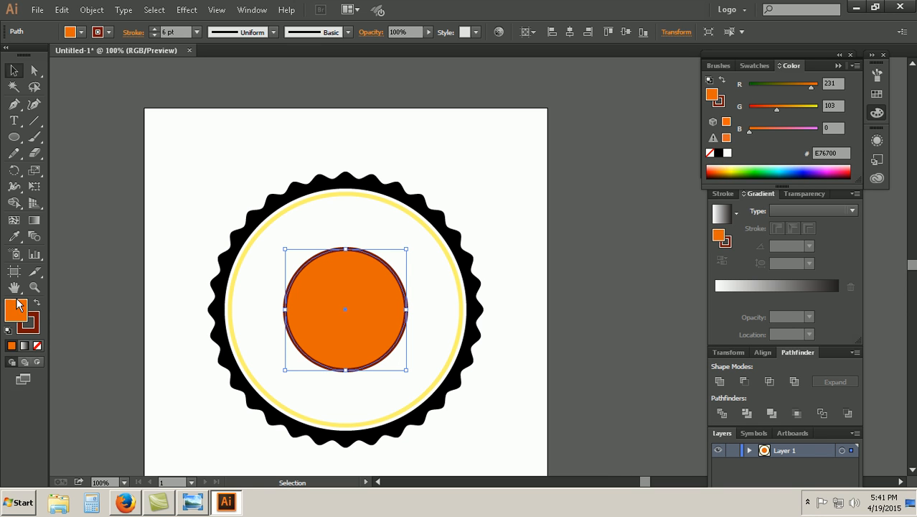
pyautogui.click(38, 345)
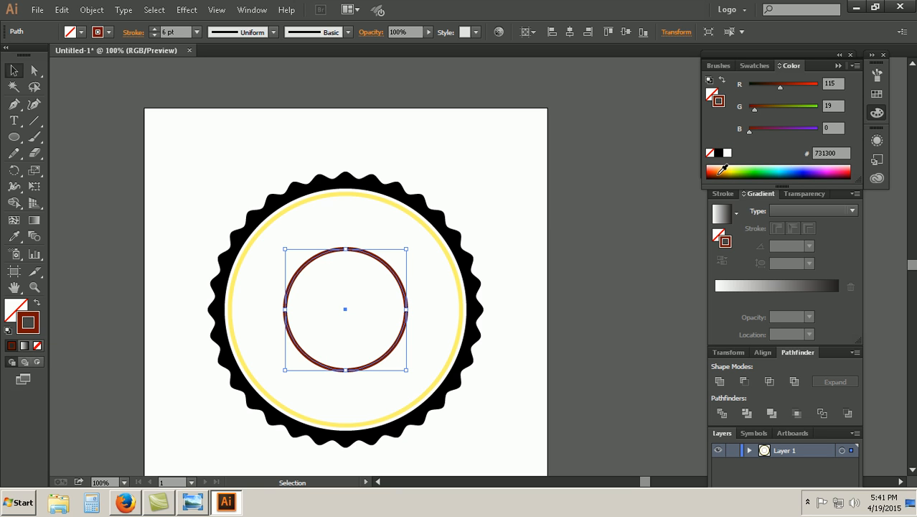
pyautogui.moveTo(780, 88); pyautogui.dragTo(804, 89)
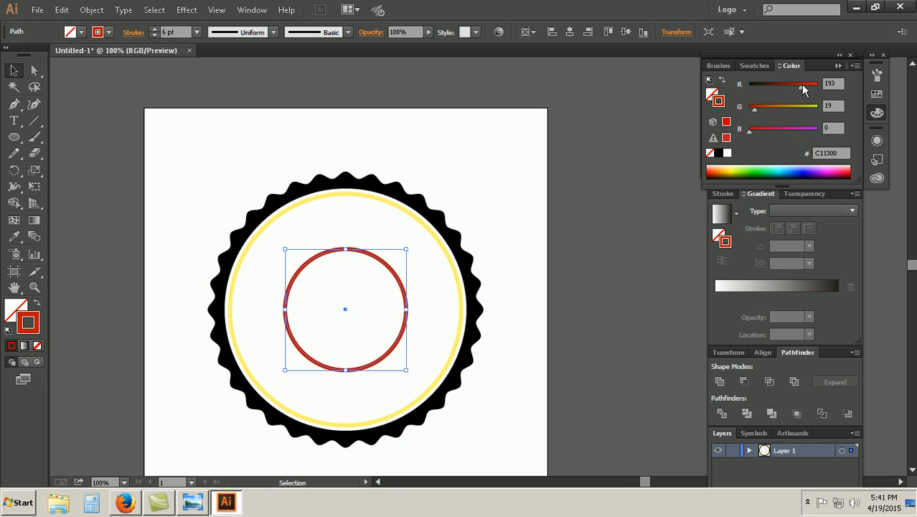
pyautogui.click(167, 152)
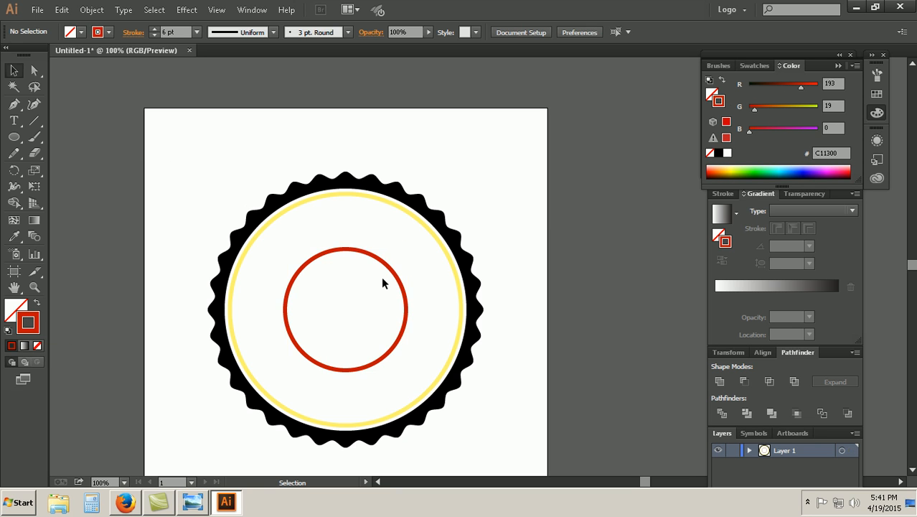
# Step: Expand the fill and stroke of the red center circle into a filled ring shape
pyautogui.click(400, 278)
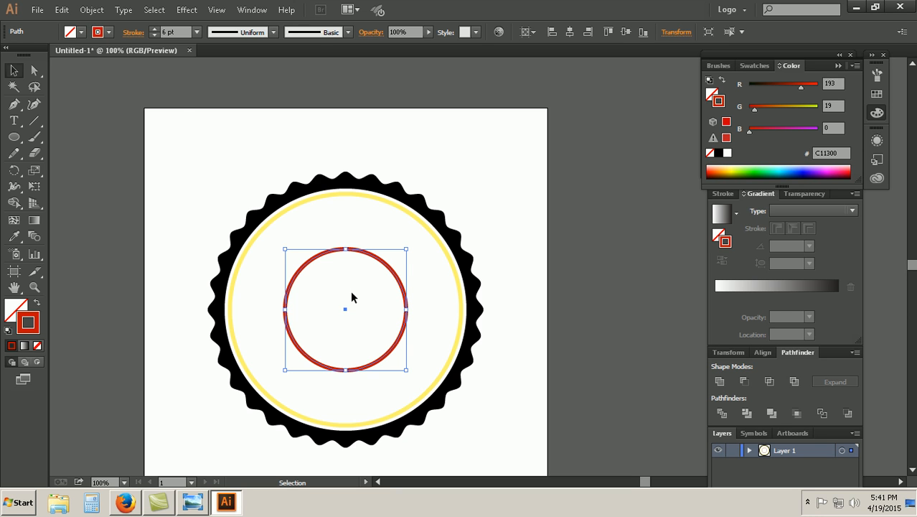
pyautogui.click(91, 10)
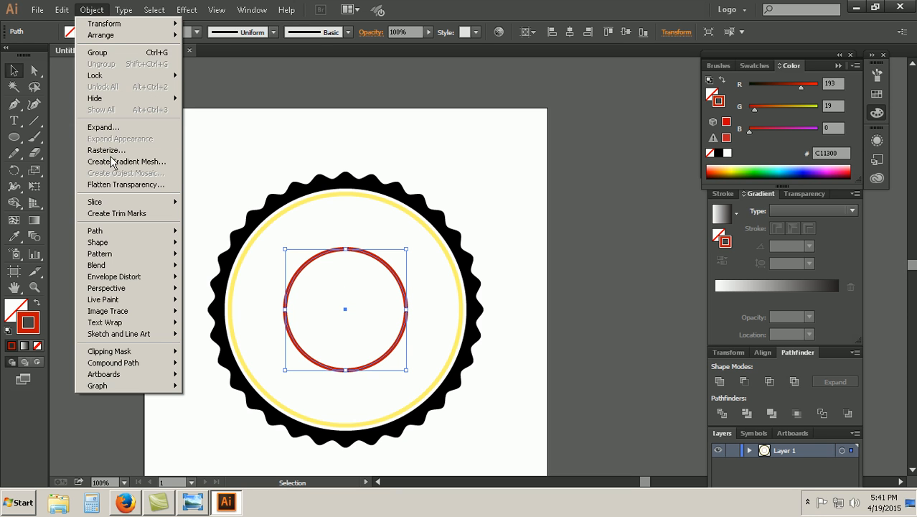
pyautogui.click(529, 235)
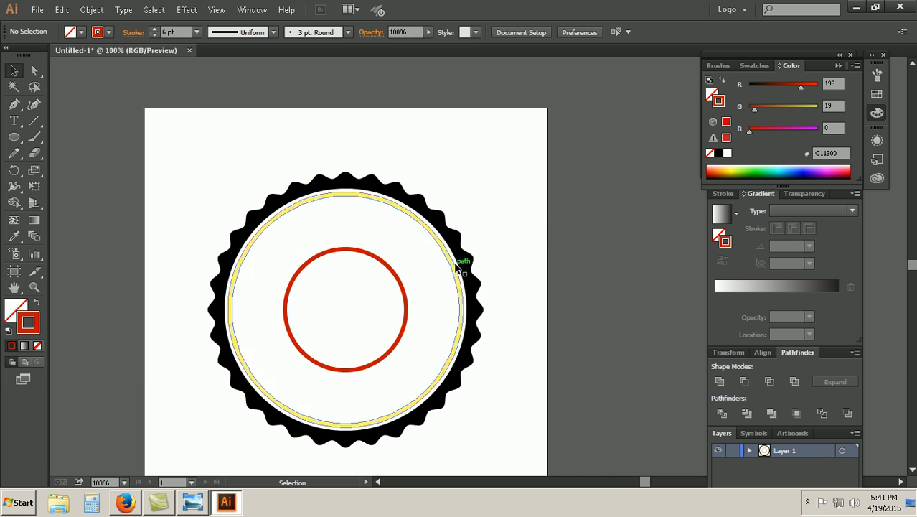
pyautogui.click(394, 267)
pyautogui.click(91, 10)
pyautogui.click(123, 125)
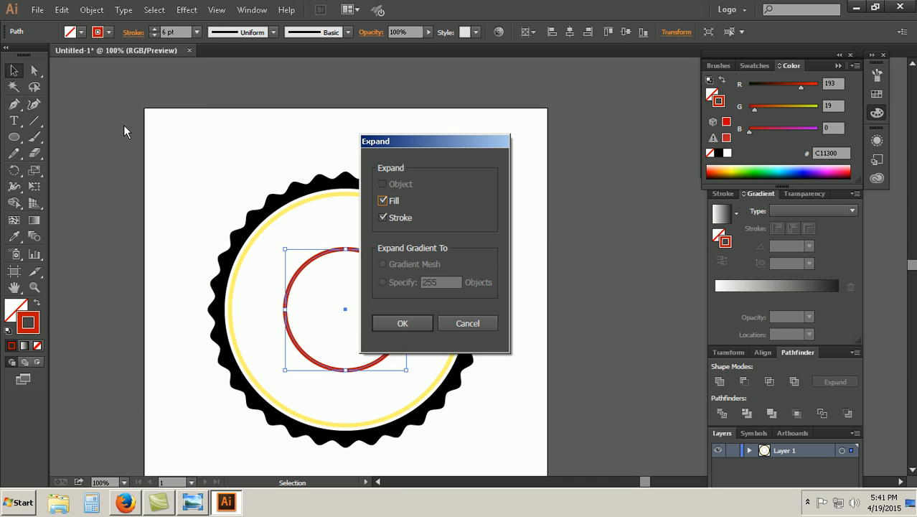
pyautogui.click(391, 324)
pyautogui.click(536, 221)
pyautogui.click(405, 291)
pyautogui.click(516, 390)
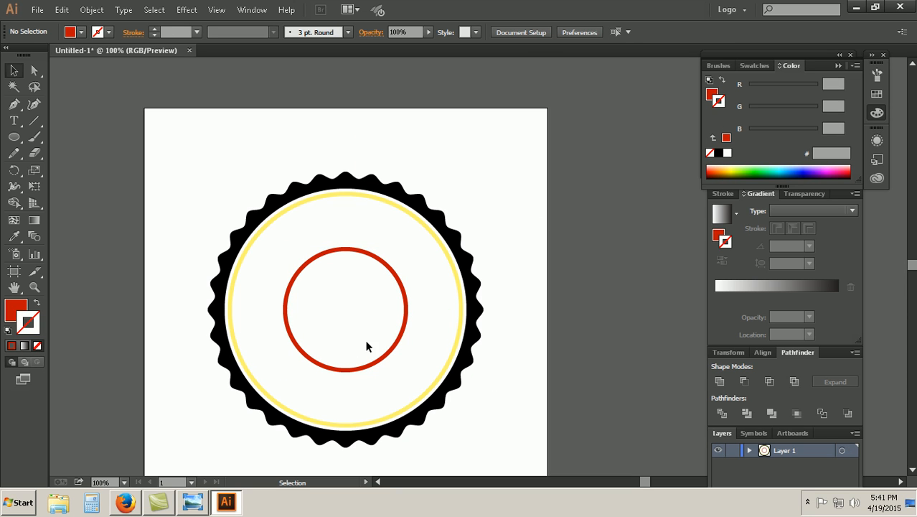
# Step: Try adding a 6 pt stroke to the expanded red ring and undo it
pyautogui.click(405, 323)
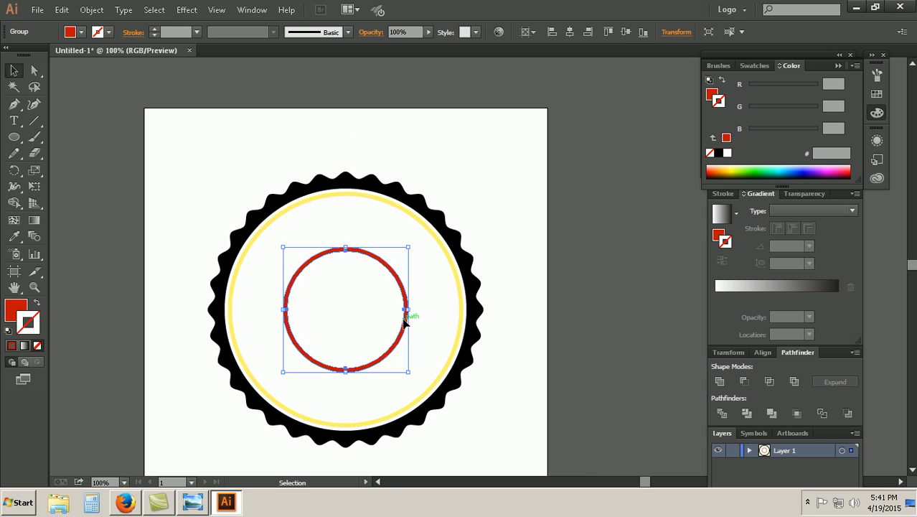
pyautogui.click(197, 32)
pyautogui.click(203, 163)
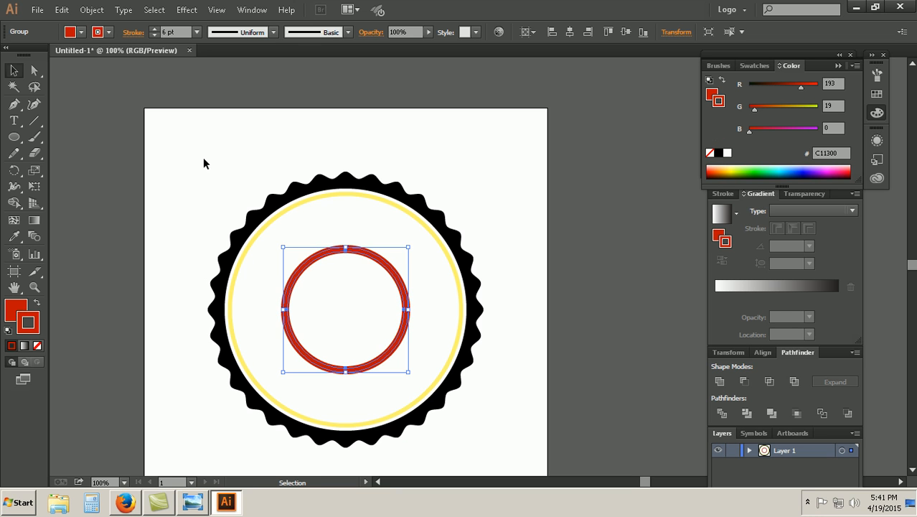
pyautogui.hotkey('ctrl', 'z')
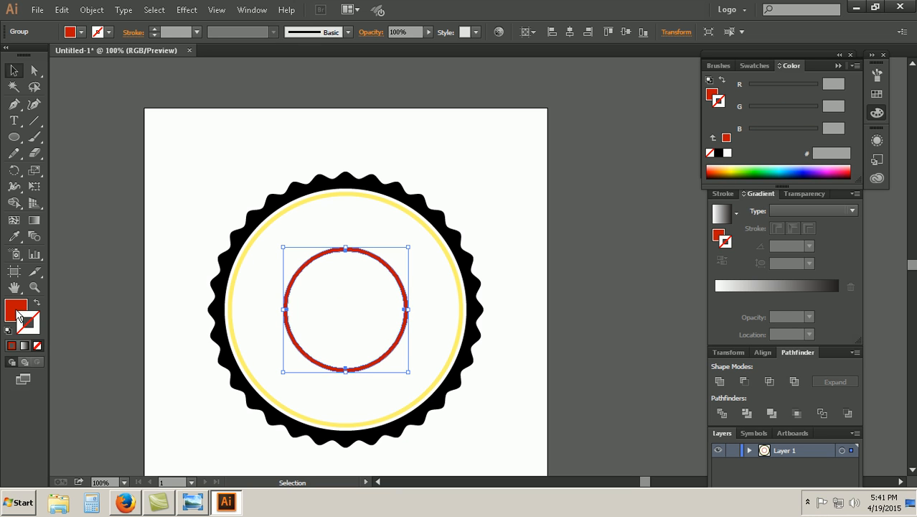
pyautogui.click(101, 244)
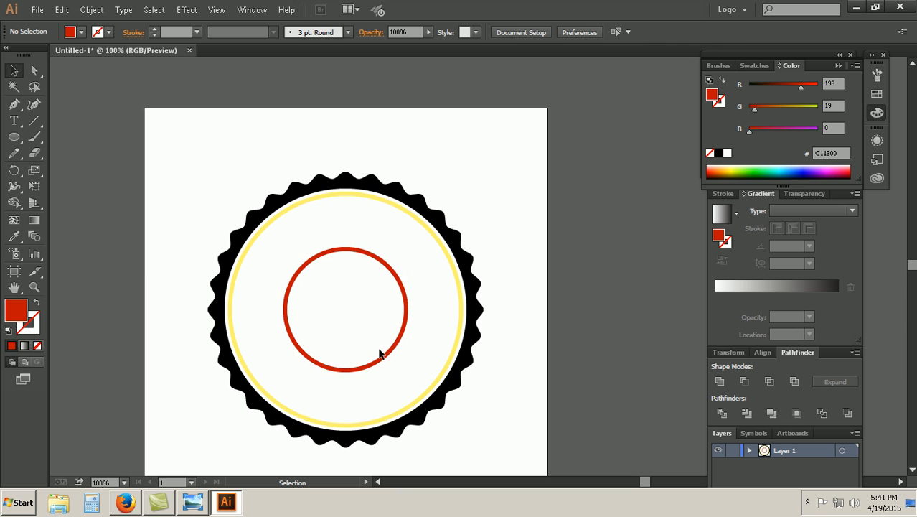
# Step: Compare the red ring with the reference badge in Windows Photo Viewer, and return to Illustrator
pyautogui.click(393, 342)
pyautogui.click(468, 424)
pyautogui.moveTo(445, 461); pyautogui.dragTo(359, 305)
pyautogui.click(188, 406)
pyautogui.click(188, 501)
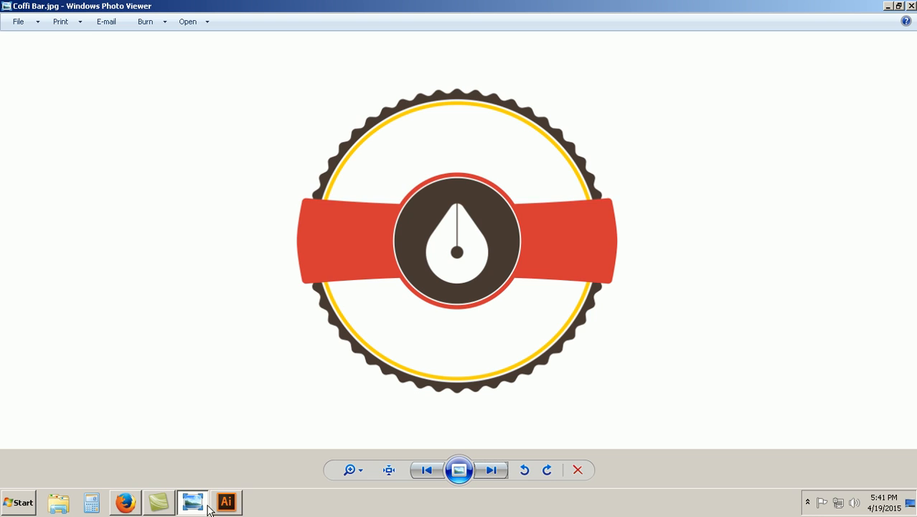
pyautogui.click(231, 503)
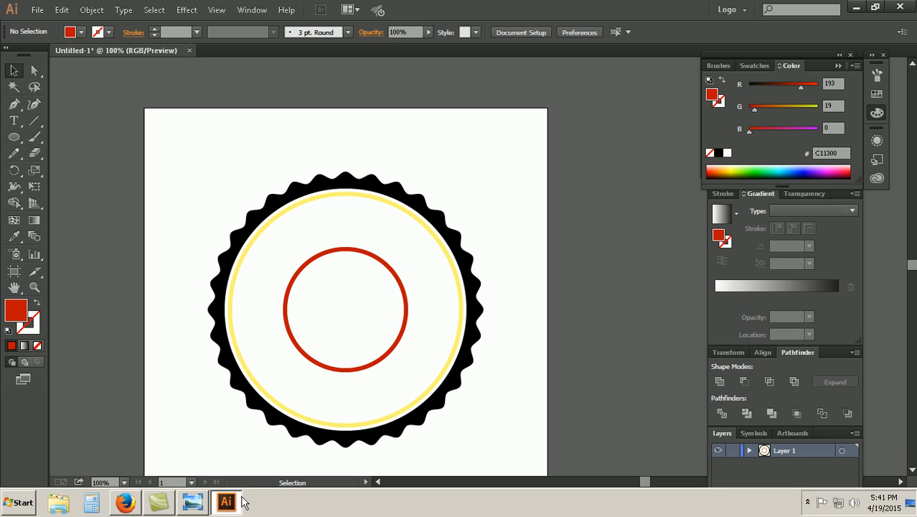
pyautogui.click(749, 450)
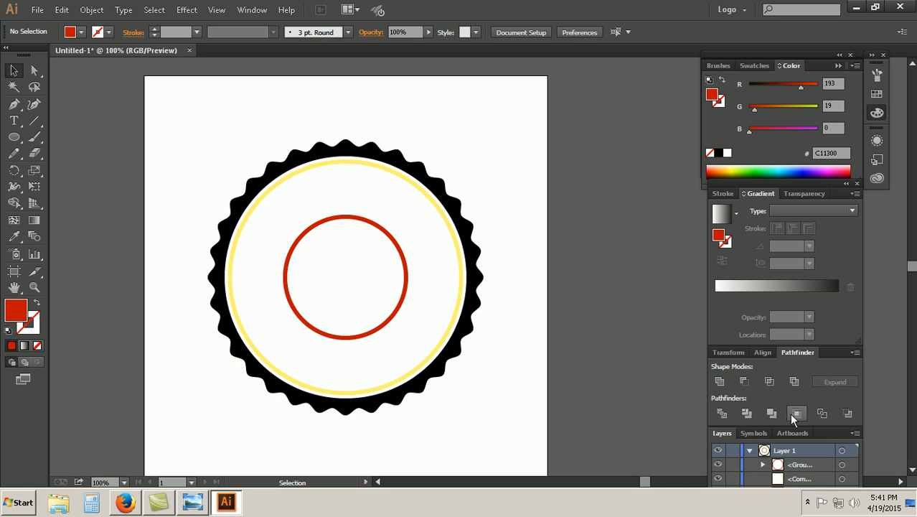
pyautogui.click(749, 450)
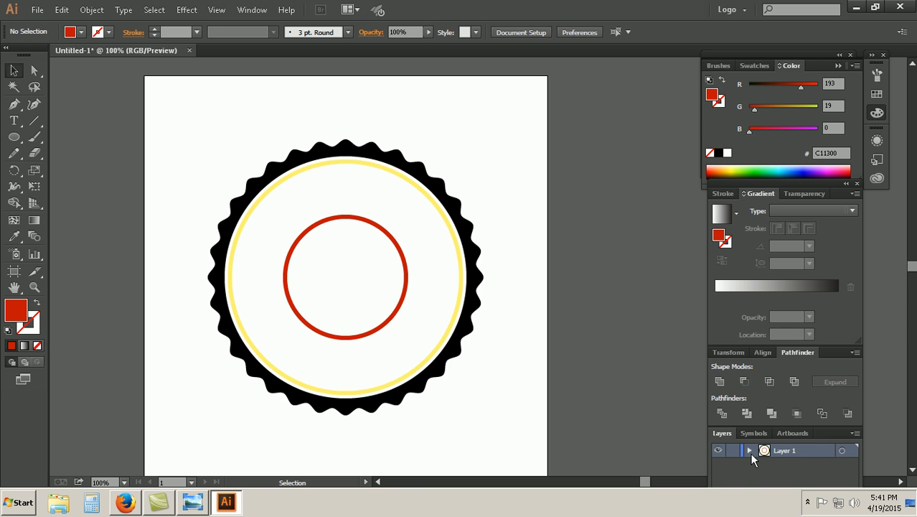
pyautogui.moveTo(529, 364); pyautogui.dragTo(407, 275)
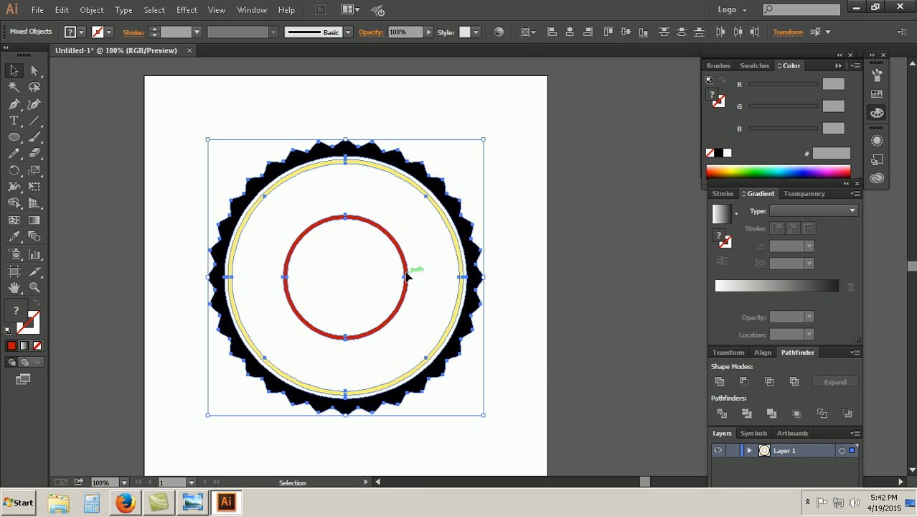
pyautogui.click(530, 424)
pyautogui.moveTo(521, 412); pyautogui.dragTo(424, 280)
pyautogui.click(511, 413)
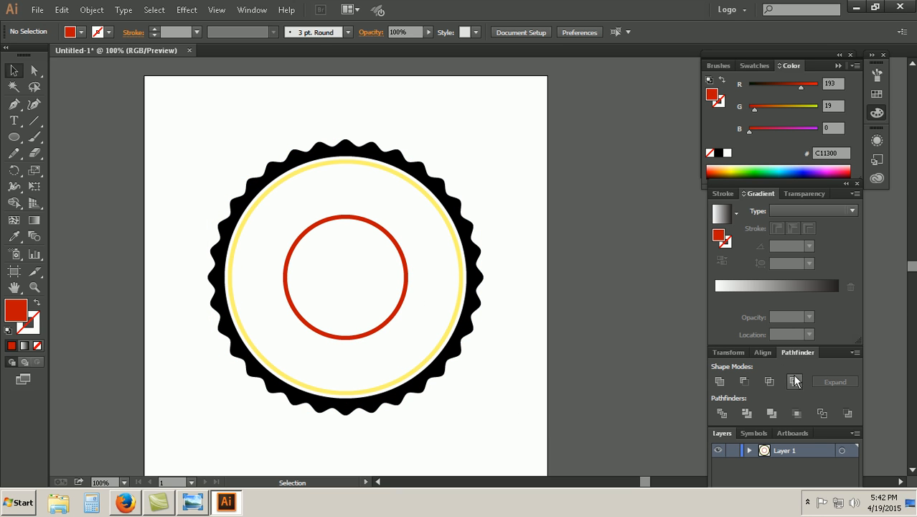
# Step: Undock the Layers panel as a floating panel and add a new layer above Layer 1
pyautogui.moveTo(720, 440); pyautogui.dragTo(561, 203)
pyautogui.click(621, 259)
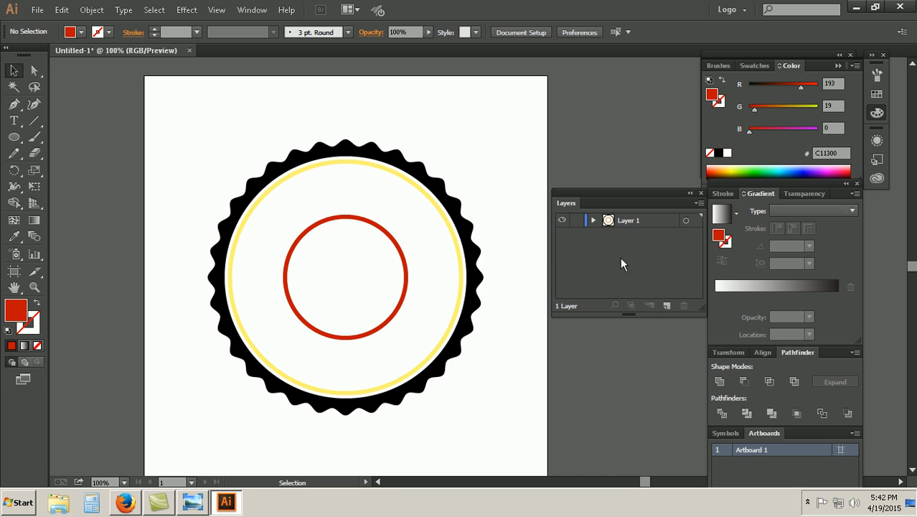
pyautogui.click(666, 306)
# Step: Check the reference badge's center emblem in Windows Photo Viewer, return to Illustrator, and hide Layer 1
pyautogui.click(562, 235)
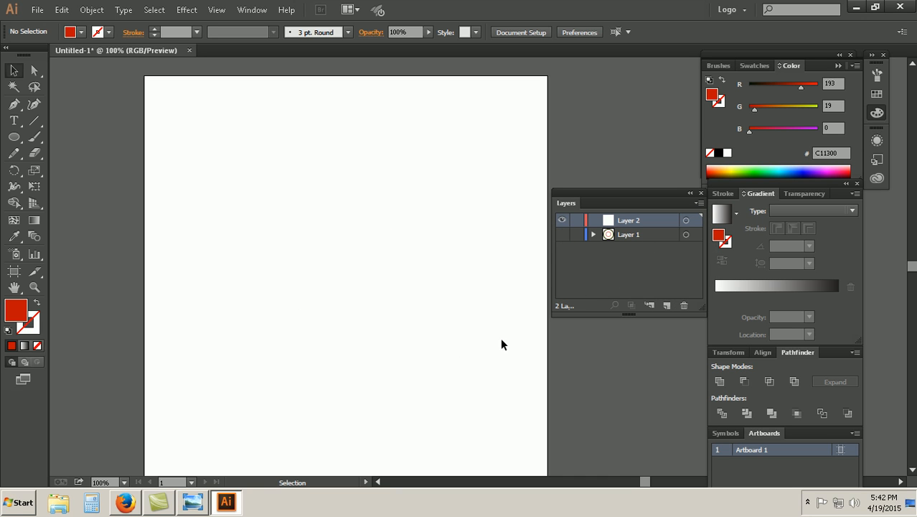
pyautogui.moveTo(380, 165); pyautogui.dragTo(368, 343)
pyautogui.click(562, 235)
pyautogui.click(562, 235)
pyautogui.click(562, 234)
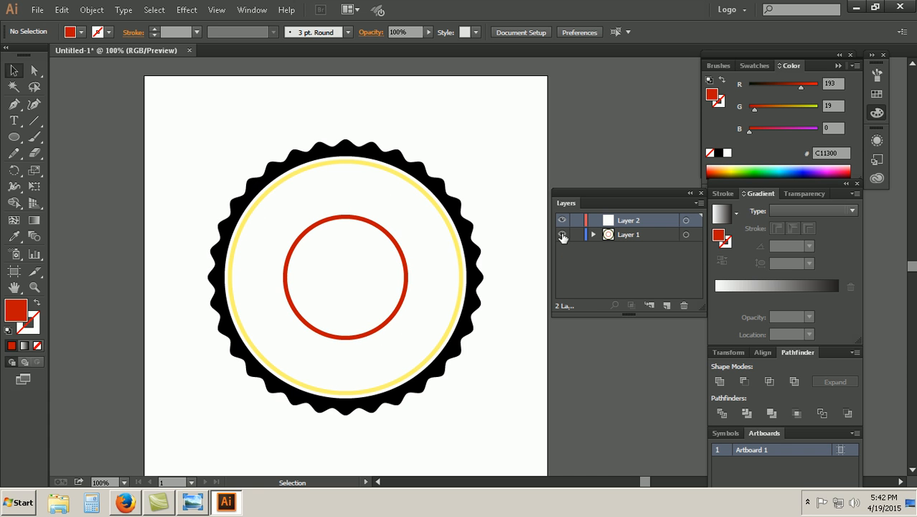
pyautogui.click(562, 235)
pyautogui.click(562, 235)
pyautogui.click(188, 504)
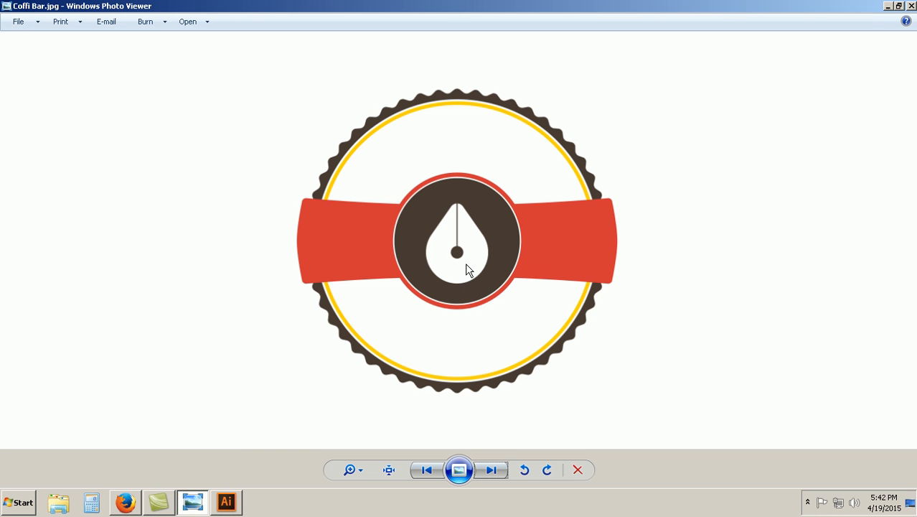
pyautogui.click(226, 504)
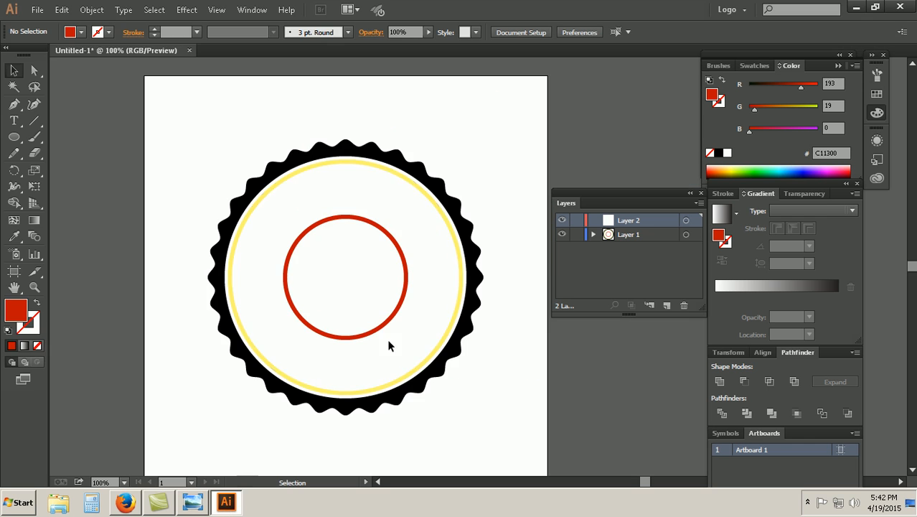
pyautogui.click(562, 235)
# Step: Draw a 60 x 60 px red circle on Layer 2 near the middle of the artboard and delete it
pyautogui.click(13, 137)
pyautogui.click(335, 269)
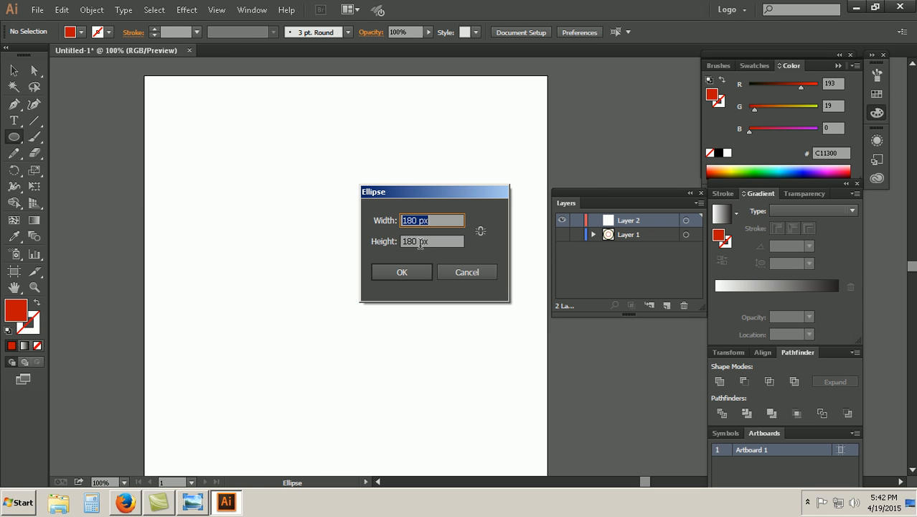
pyautogui.write('60')
pyautogui.press('Tab')
pyautogui.write('60')
pyautogui.press('Return')
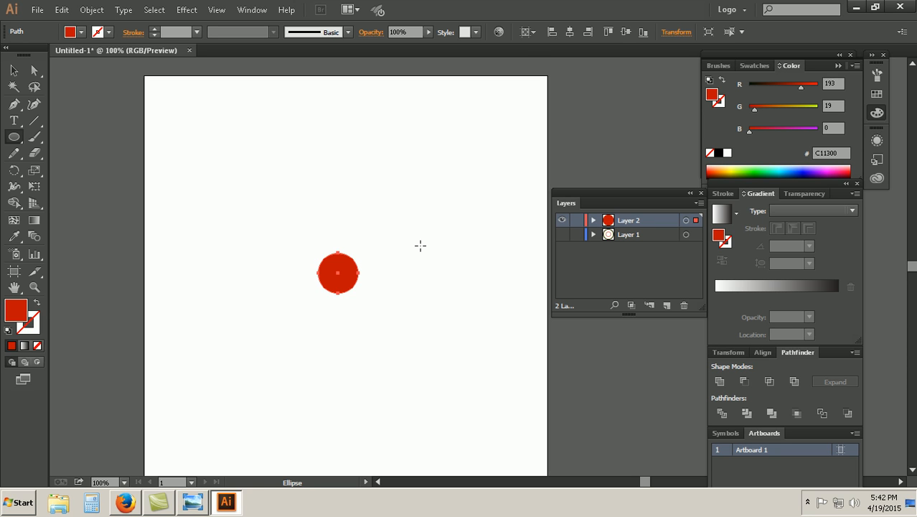
pyautogui.press('Delete')
# Step: Draw a 100 x 100 px red circle on Layer 2, and check it against the reference badge in Windows Photo Viewer
pyautogui.click(240, 236)
pyautogui.write('100')
pyautogui.press('Tab')
pyautogui.write('100')
pyautogui.press('Return')
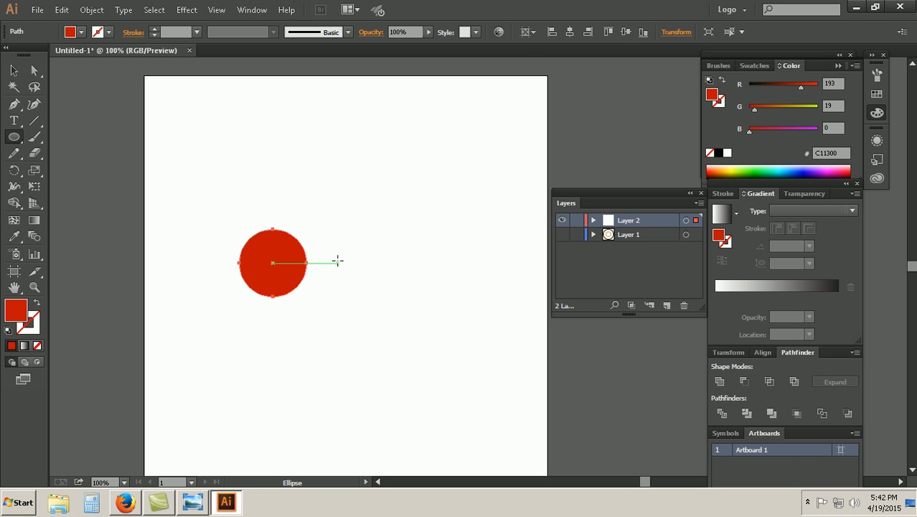
pyautogui.click(192, 510)
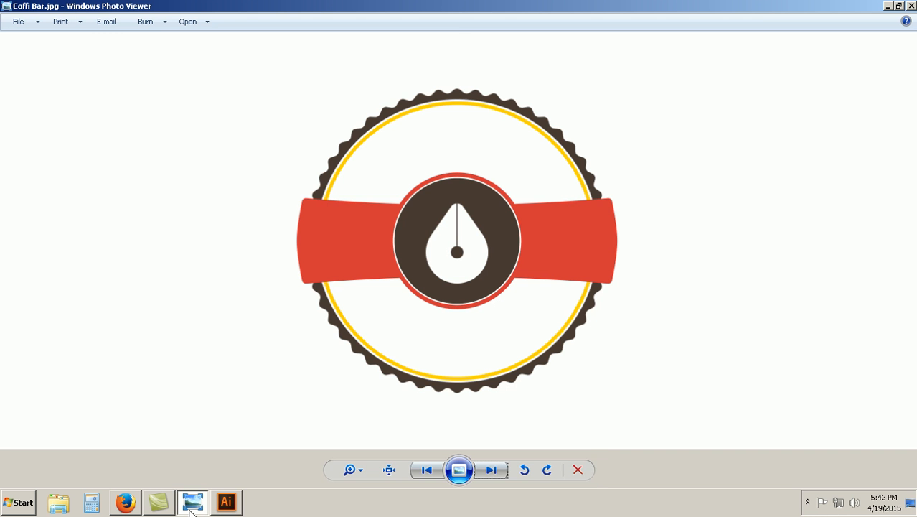
pyautogui.click(192, 510)
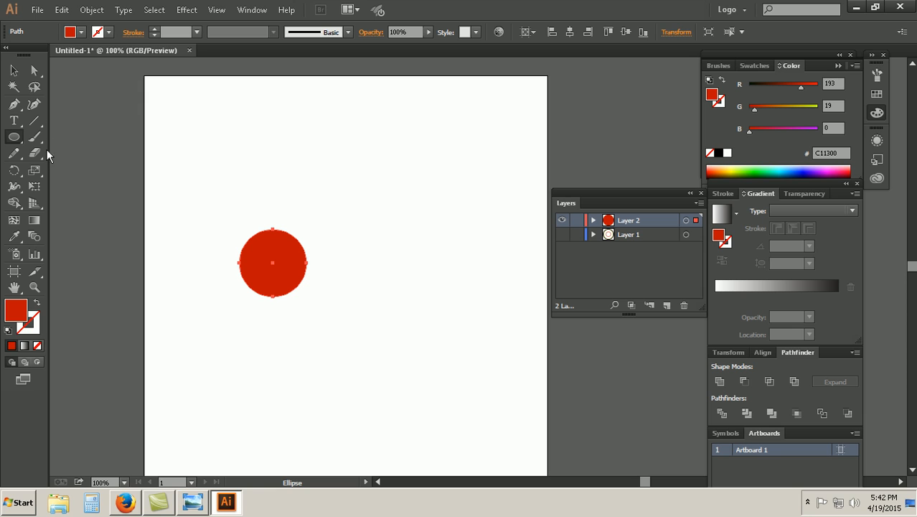
# Step: Draw a 20 x 20 px circle above and to the left of the 100 px circle, and undo it
pyautogui.click(194, 188)
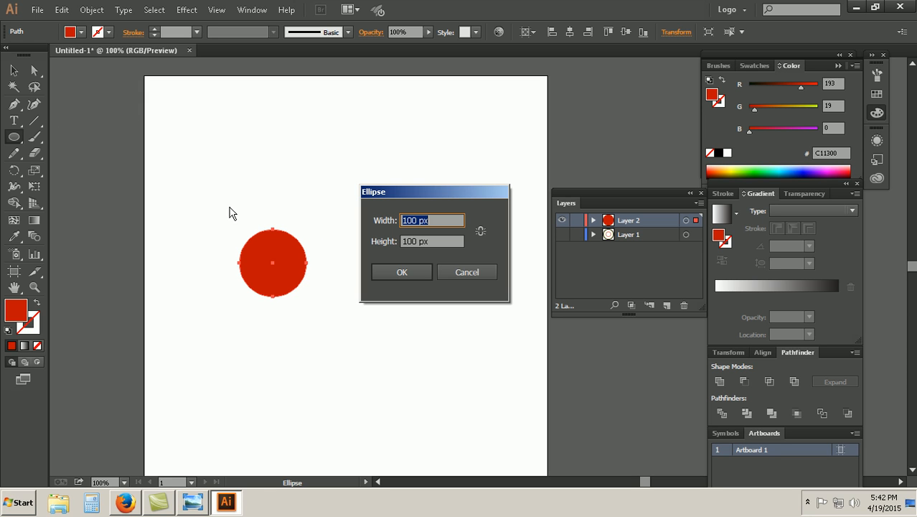
pyautogui.write('20')
pyautogui.press('Tab')
pyautogui.write('32')
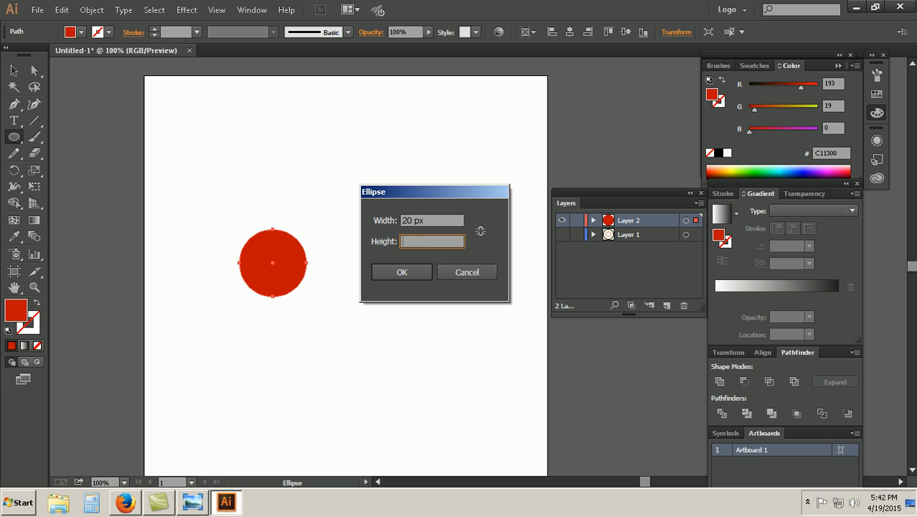
pyautogui.write('0')
pyautogui.press('Return')
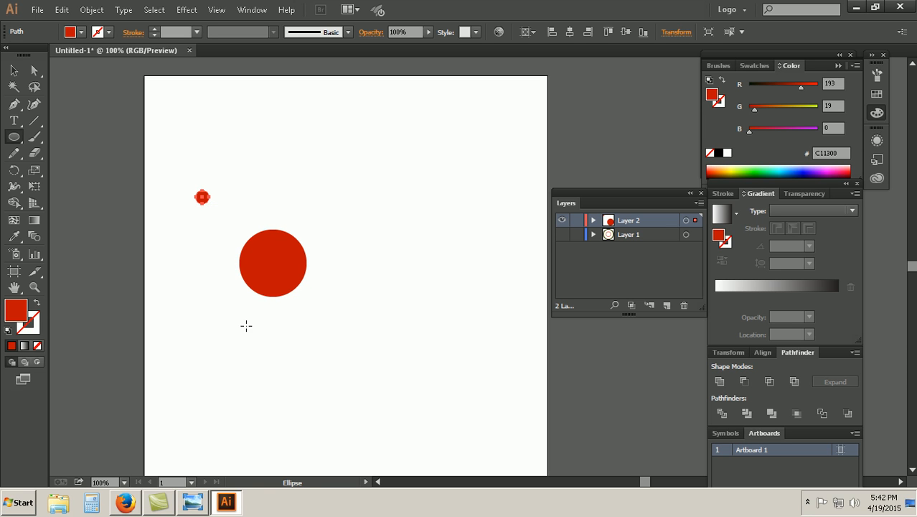
pyautogui.hotkey('ctrl', 'z')
# Step: Draw a 30 x 30 px red circle above the 100 px circle, and center it horizontally on the artboard
pyautogui.click(260, 220)
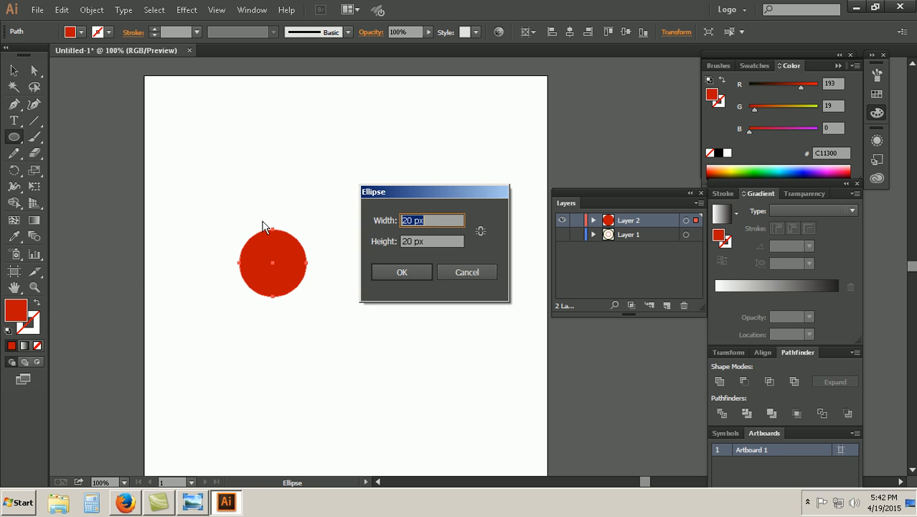
pyautogui.write('30')
pyautogui.press('Tab')
pyautogui.write('30')
pyautogui.press('Return')
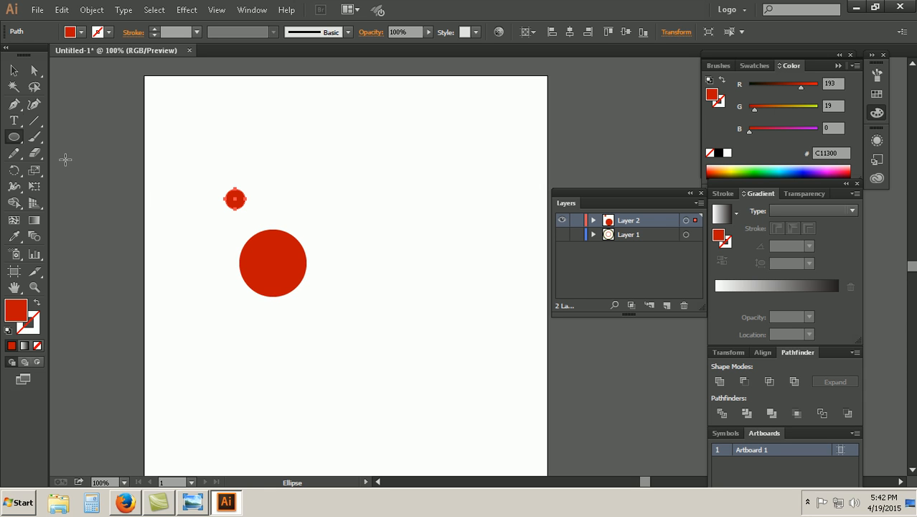
pyautogui.click(570, 33)
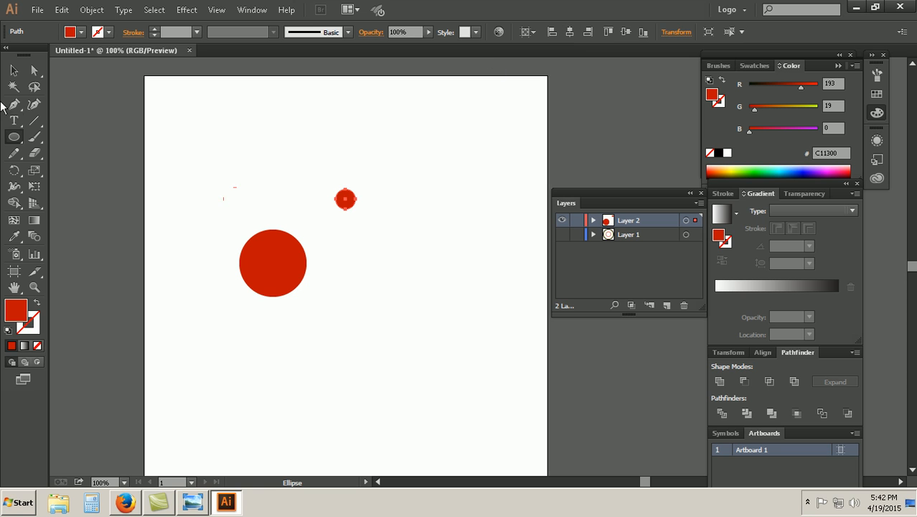
# Step: Center the 100 px red circle horizontally on the artboard
pyautogui.click(13, 69)
pyautogui.moveTo(392, 356); pyautogui.dragTo(245, 266)
pyautogui.click(570, 33)
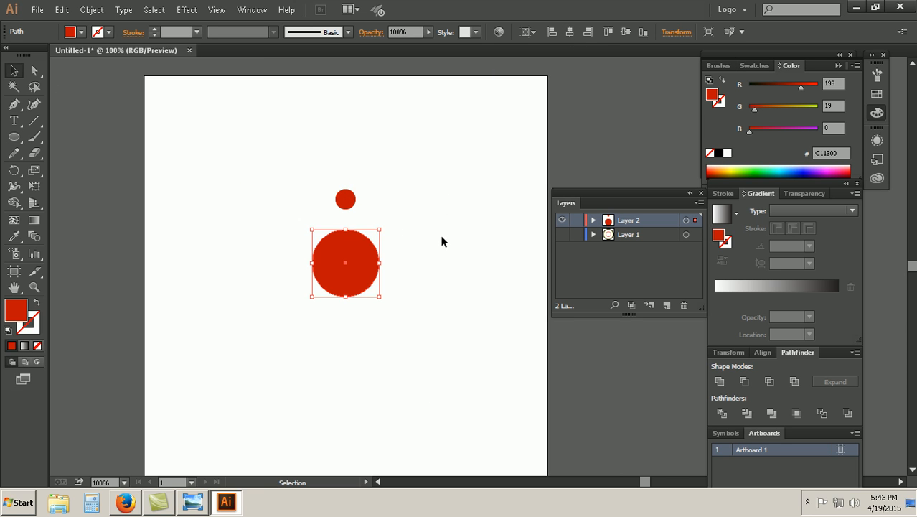
# Step: Change the small circle's fill to light green A6FF8B
pyautogui.moveTo(387, 328); pyautogui.dragTo(345, 208)
pyautogui.click(403, 267)
pyautogui.click(752, 166)
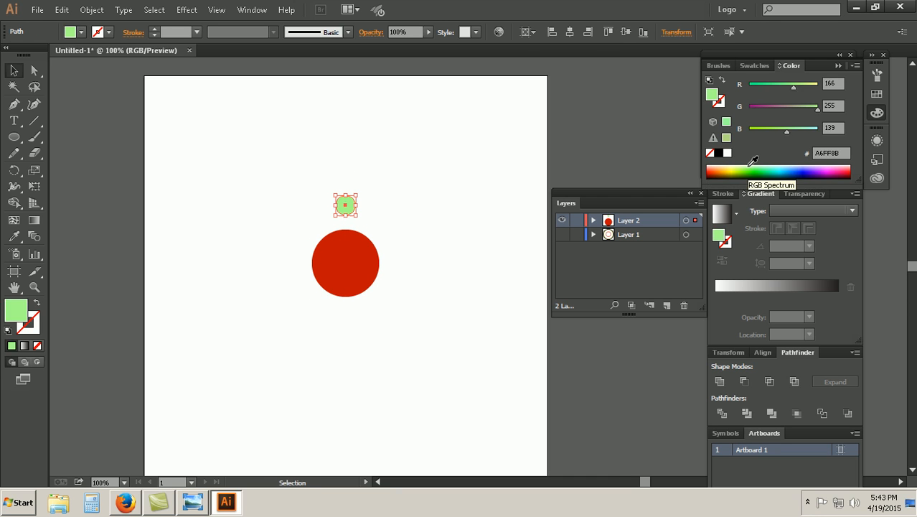
# Step: Center the green circle and the red circle vertically on the artboard
pyautogui.click(389, 324)
pyautogui.moveTo(389, 324); pyautogui.dragTo(316, 176)
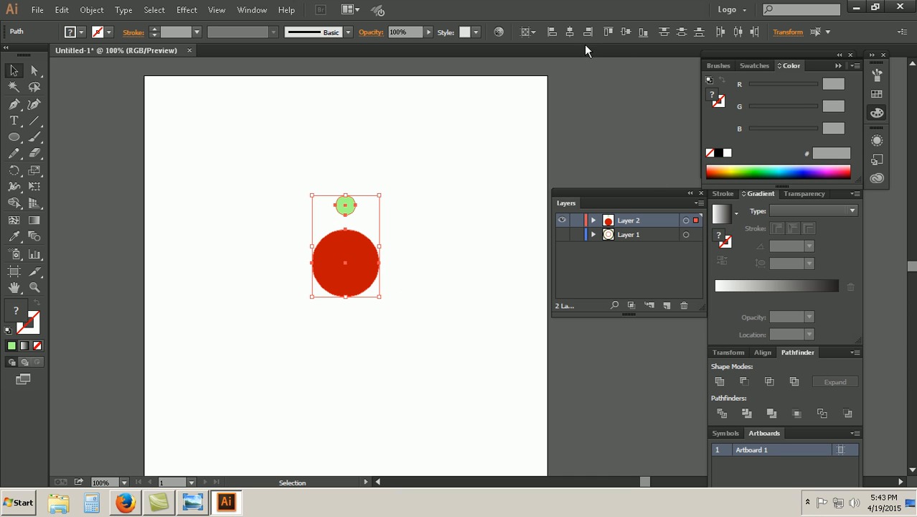
pyautogui.click(625, 32)
pyautogui.click(425, 349)
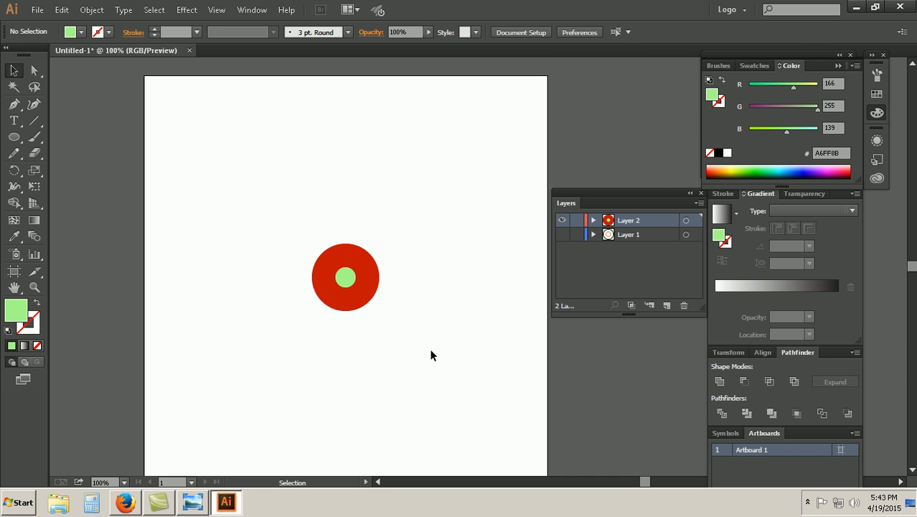
# Step: Try twice to move the green circle straight up out of the red circle, undoing each move
pyautogui.moveTo(431, 351); pyautogui.dragTo(306, 176)
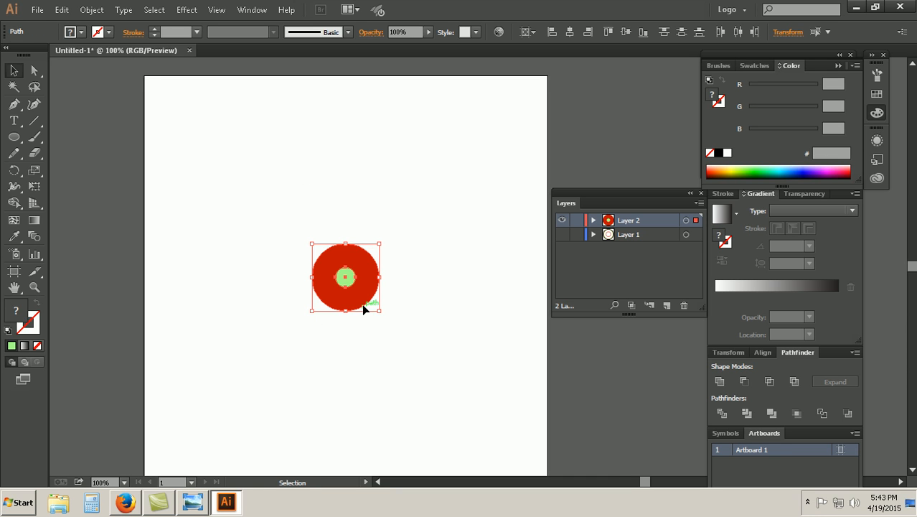
pyautogui.hotkey('ctrl', '=')
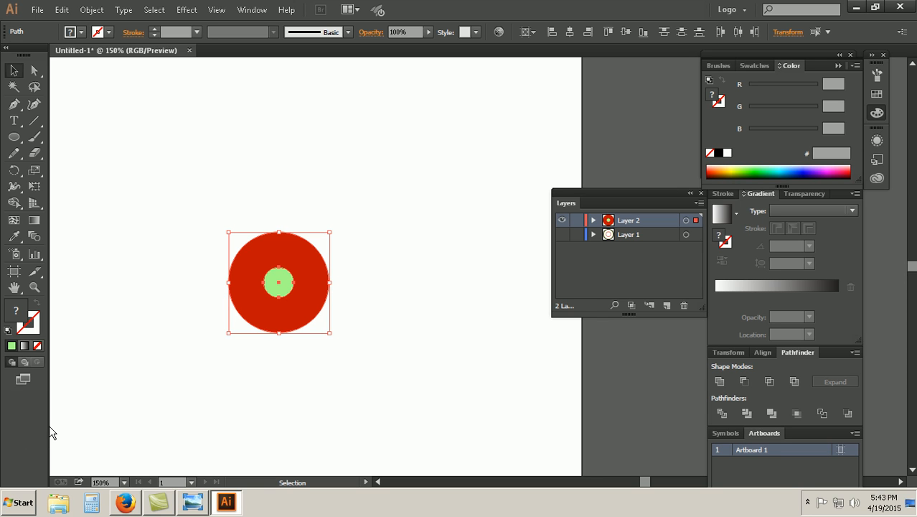
pyautogui.hotkey('ctrl', '-')
pyautogui.hotkey('ctrl', '=')
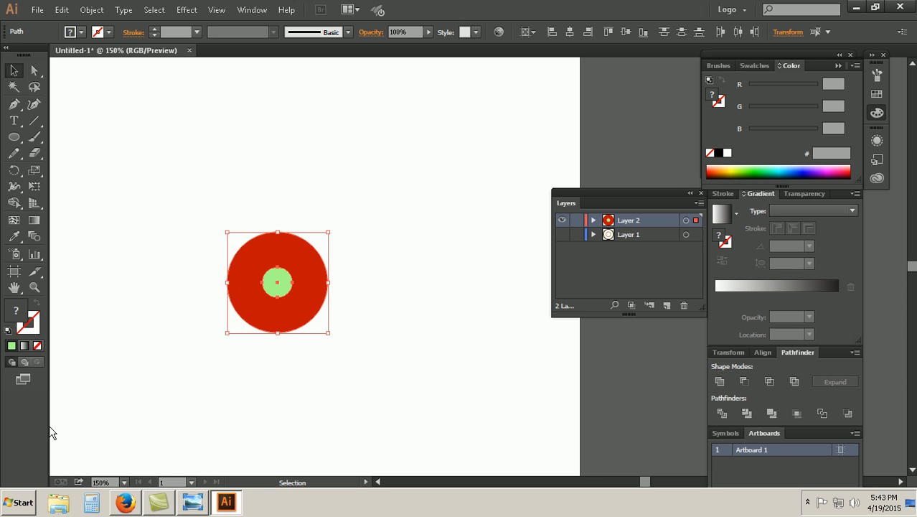
pyautogui.press('space')
pyautogui.moveTo(296, 298); pyautogui.dragTo(350, 264)
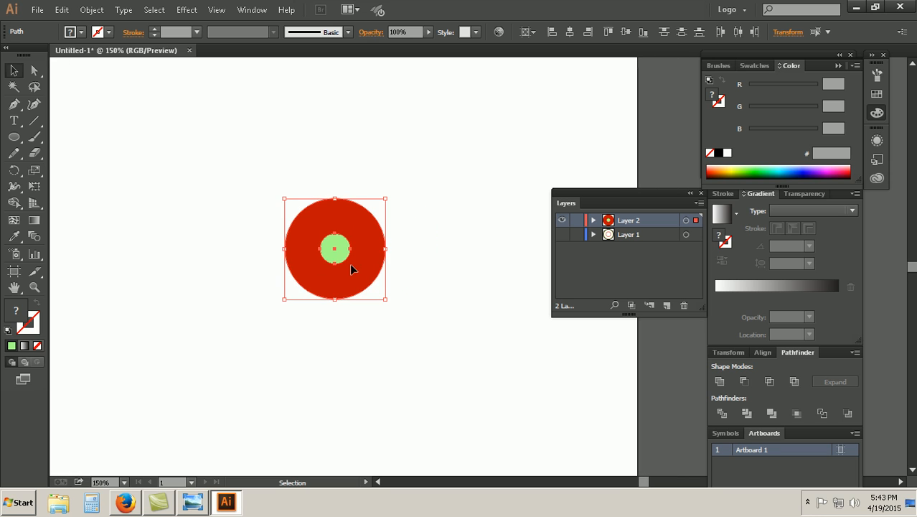
pyautogui.click(430, 350)
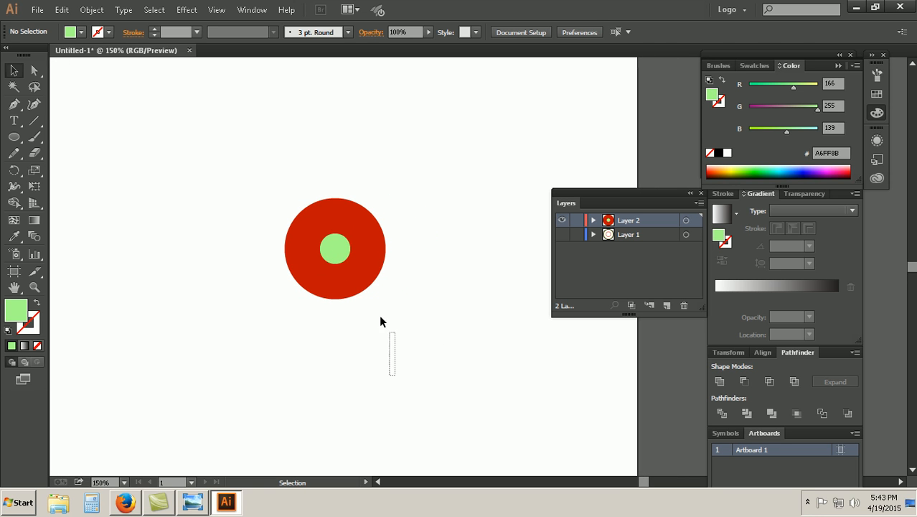
pyautogui.moveTo(394, 374); pyautogui.dragTo(286, 195)
pyautogui.click(428, 310)
pyautogui.moveTo(340, 261); pyautogui.dragTo(343, 186)
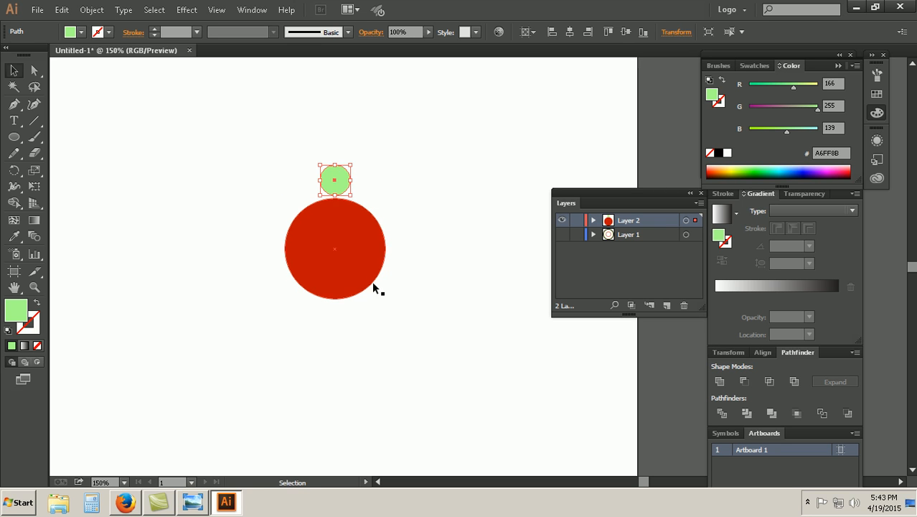
pyautogui.hotkey('ctrl', 'z')
pyautogui.moveTo(328, 262); pyautogui.dragTo(339, 201)
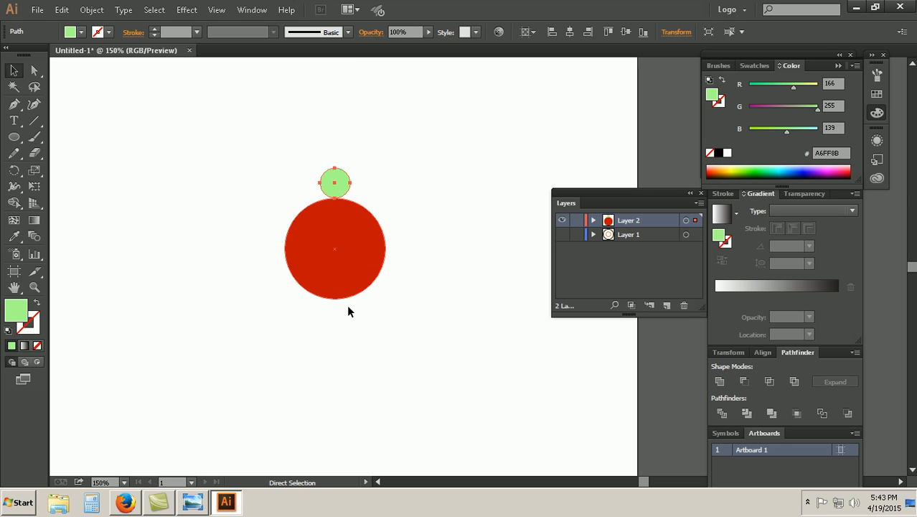
pyautogui.hotkey('ctrl', 'z')
# Step: Start a numeric move of the green circle with preview on, trying 25 px horizontal and -25 px vertical
pyautogui.click(335, 250)
pyautogui.rightClick(341, 256)
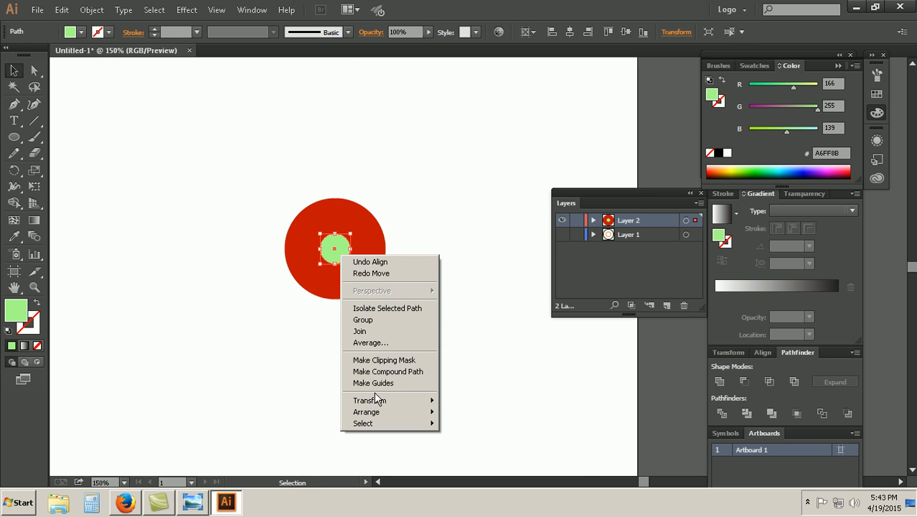
pyautogui.moveTo(366, 400)
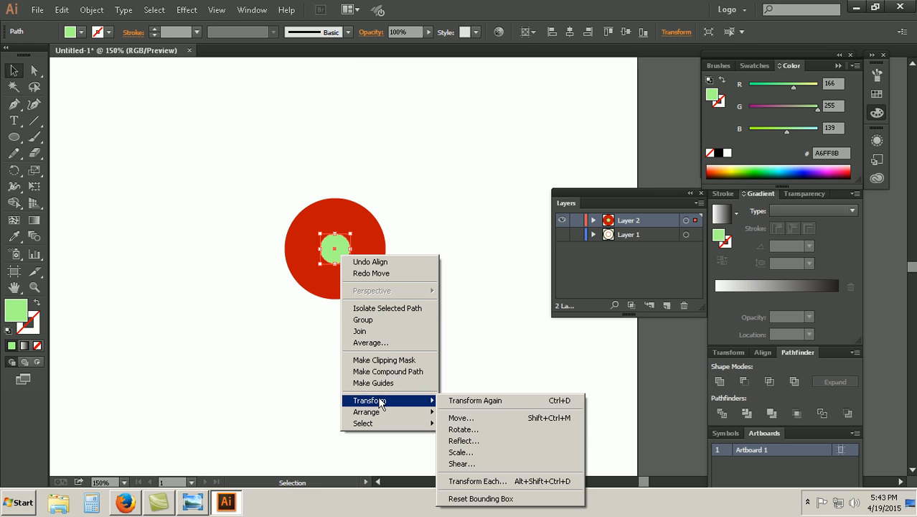
pyautogui.click(468, 420)
pyautogui.moveTo(448, 115); pyautogui.dragTo(580, 107)
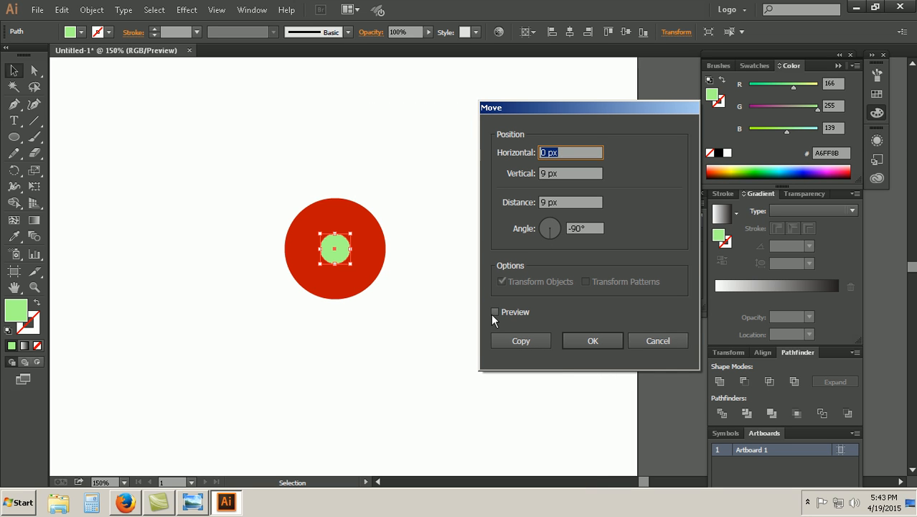
pyautogui.click(494, 313)
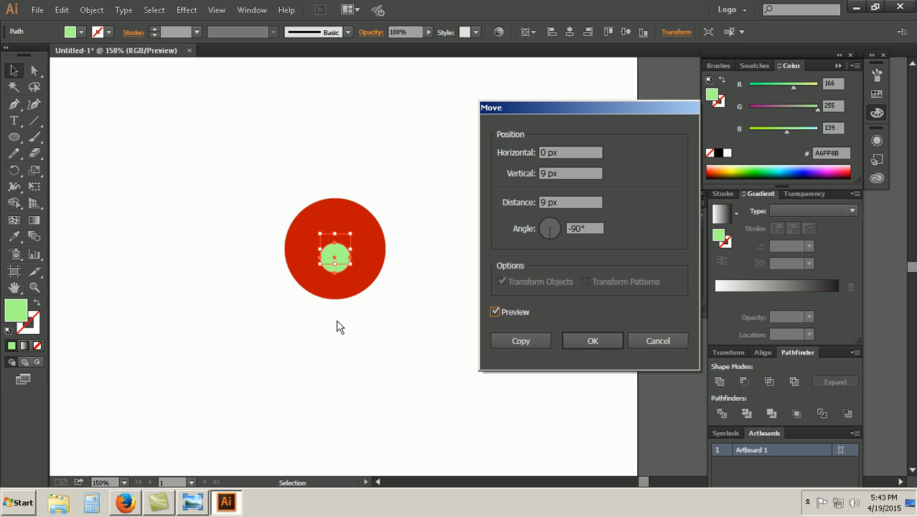
pyautogui.moveTo(568, 151); pyautogui.dragTo(525, 152)
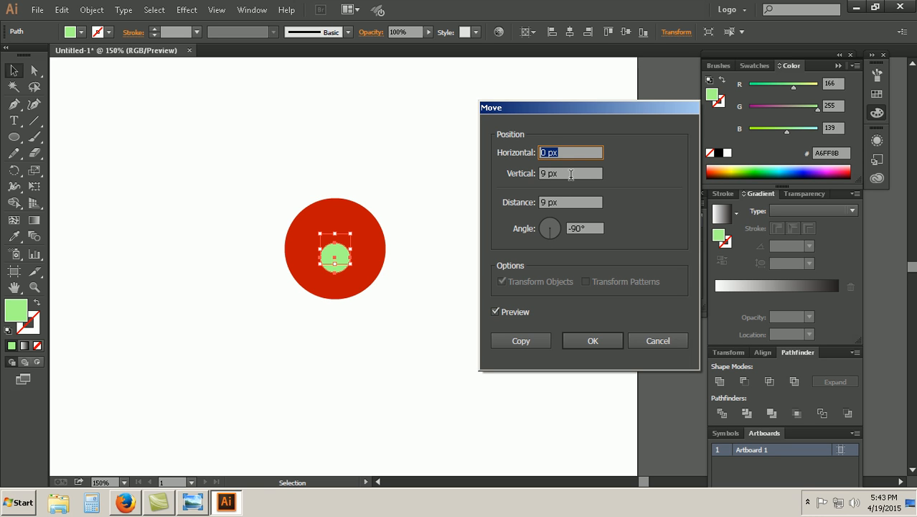
pyautogui.write('25')
pyautogui.press('Tab')
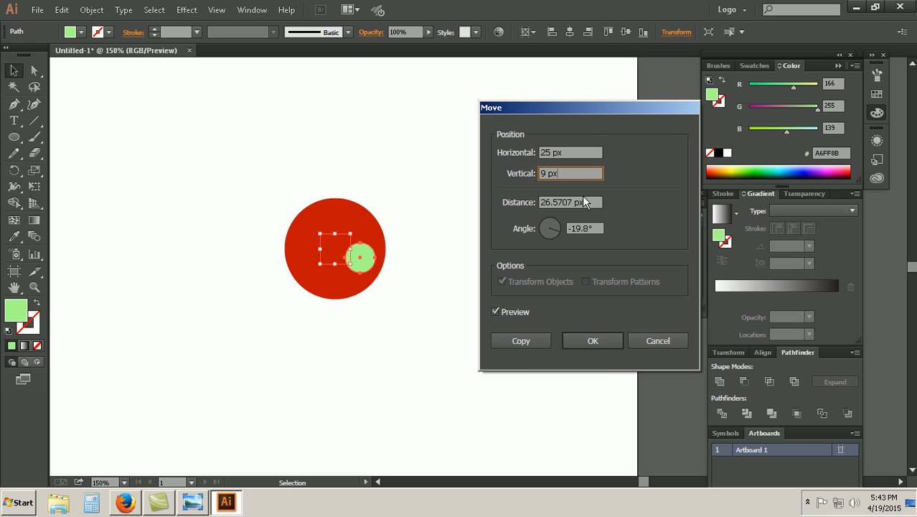
pyautogui.moveTo(578, 174); pyautogui.dragTo(496, 173)
pyautogui.write('-+25')
# Step: Preview the green circle's move with 0 px horizontal and -80 px vertical
pyautogui.click(570, 152)
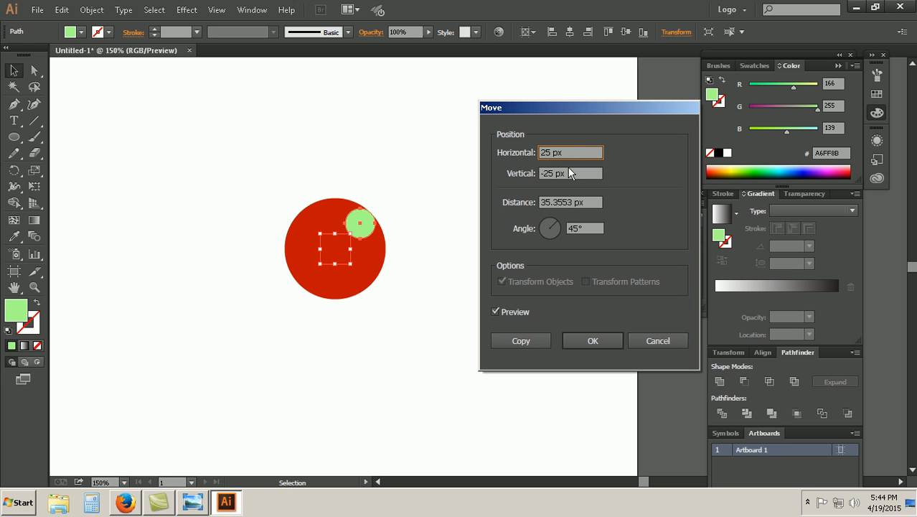
pyautogui.moveTo(567, 152); pyautogui.dragTo(502, 153)
pyautogui.write('0')
pyautogui.click(571, 173)
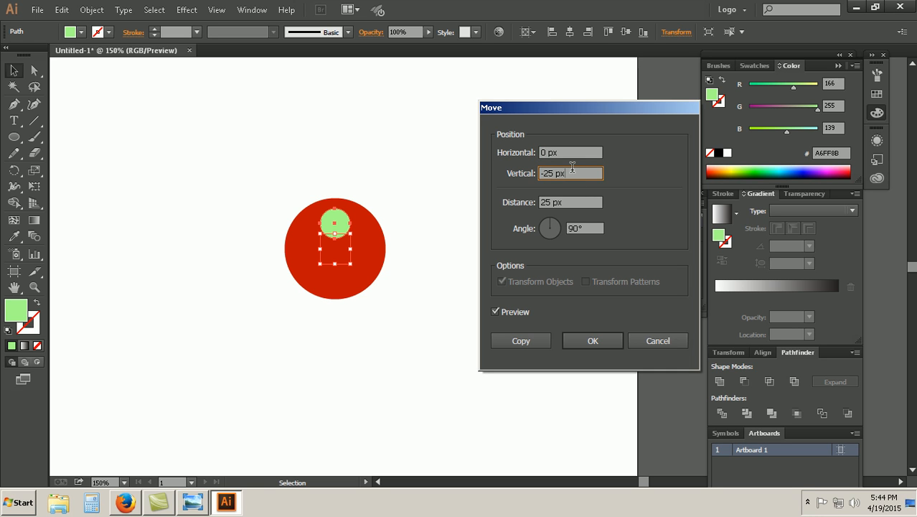
pyautogui.moveTo(572, 169); pyautogui.dragTo(542, 173)
pyautogui.click(569, 153)
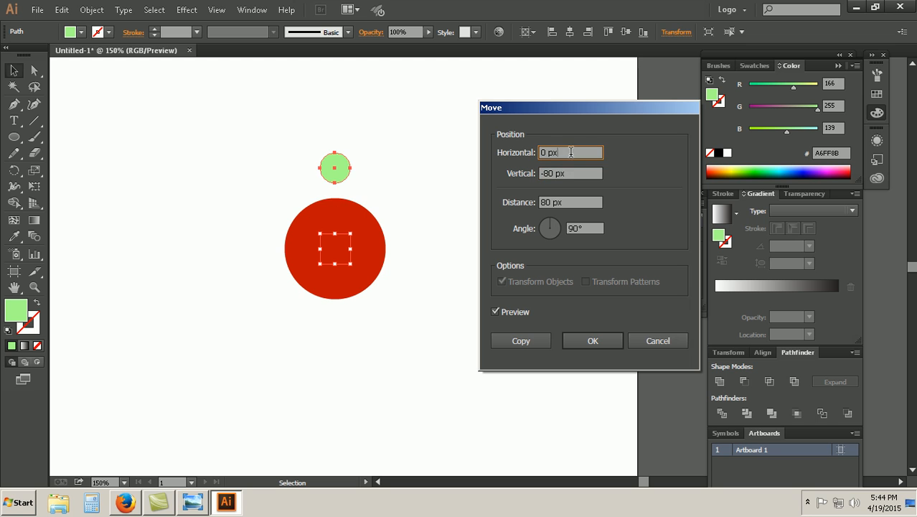
# Step: Set the green circle's vertical move to -70 px and apply it
pyautogui.press('Tab')
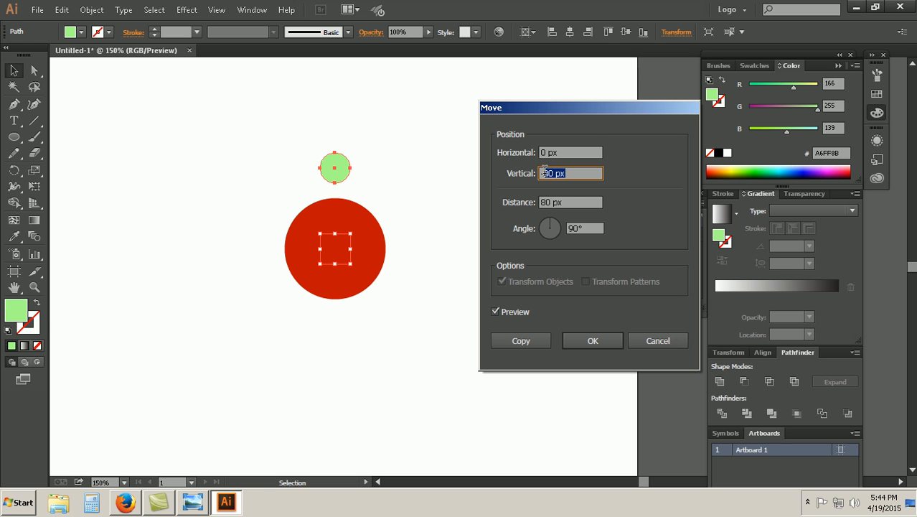
pyautogui.write('-70')
pyautogui.click(560, 149)
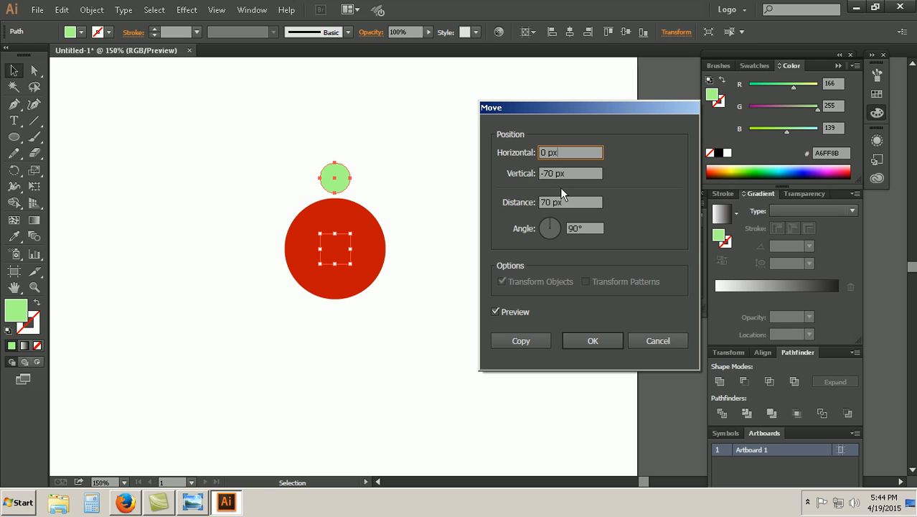
pyautogui.press('Tab')
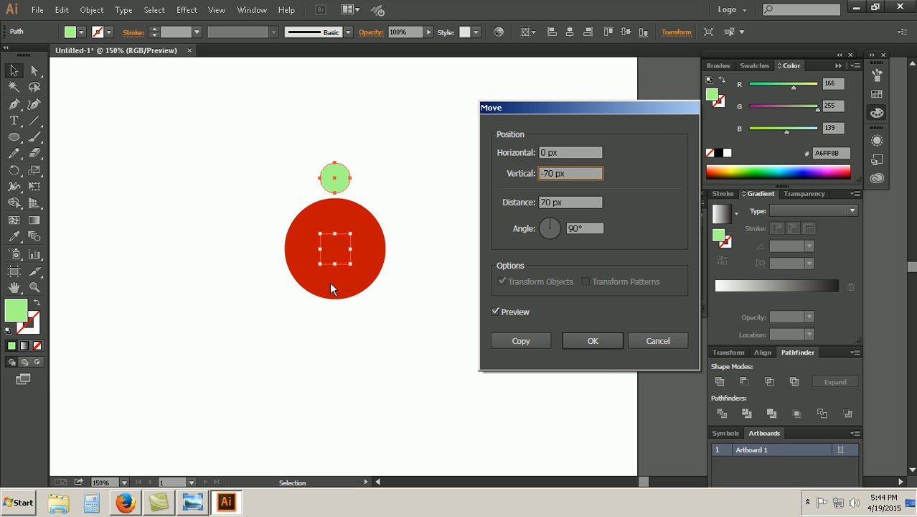
pyautogui.click(592, 341)
# Step: Open the Blend Options for both circles, check the reference badge in Windows Photo Viewer, return to Illustrator, and cancel the options
pyautogui.moveTo(383, 327); pyautogui.dragTo(268, 140)
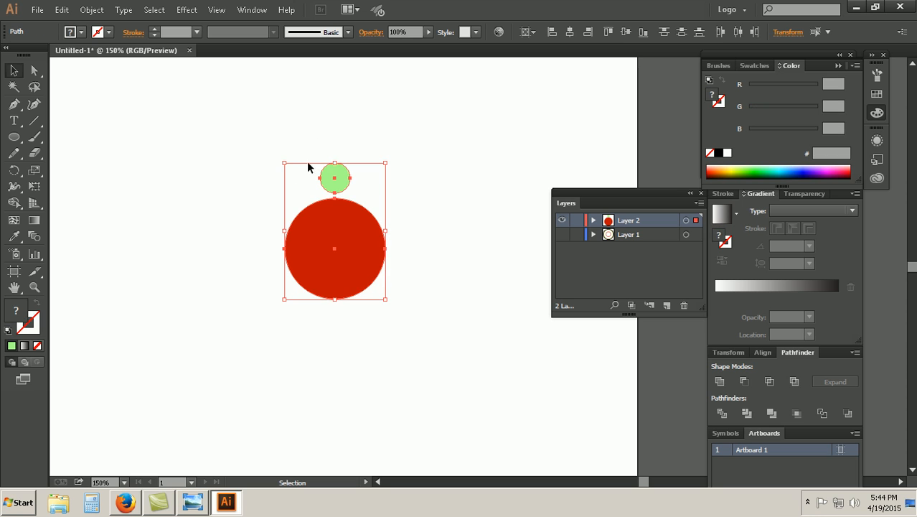
pyautogui.click(334, 346)
pyautogui.moveTo(403, 307); pyautogui.dragTo(286, 146)
pyautogui.moveTo(409, 308); pyautogui.dragTo(264, 171)
pyautogui.click(92, 9)
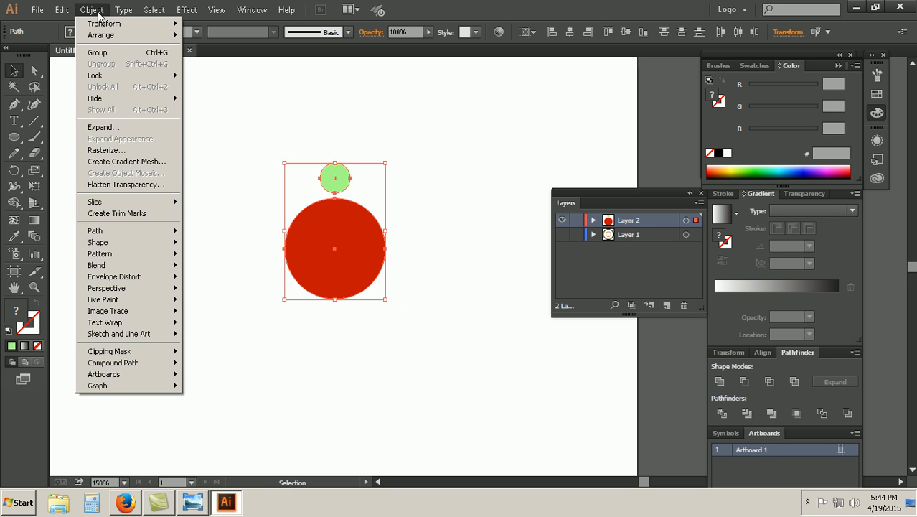
pyautogui.moveTo(172, 264)
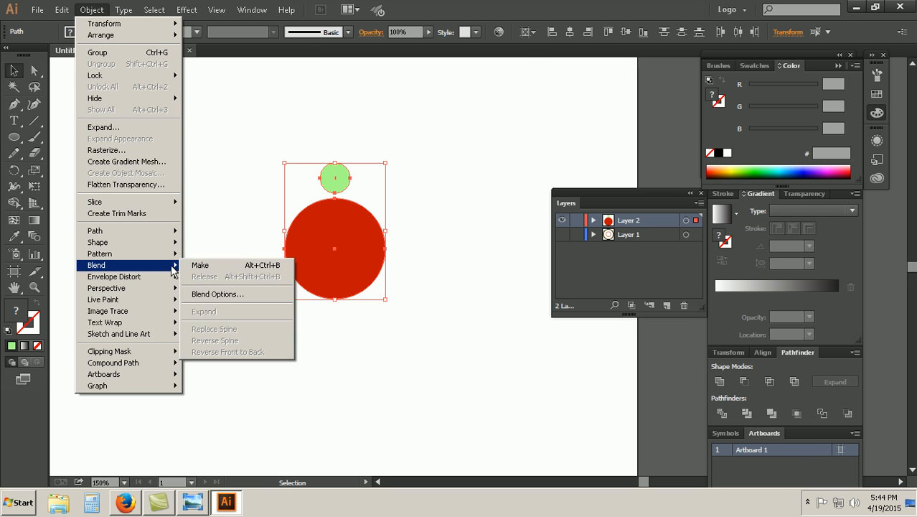
pyautogui.click(224, 293)
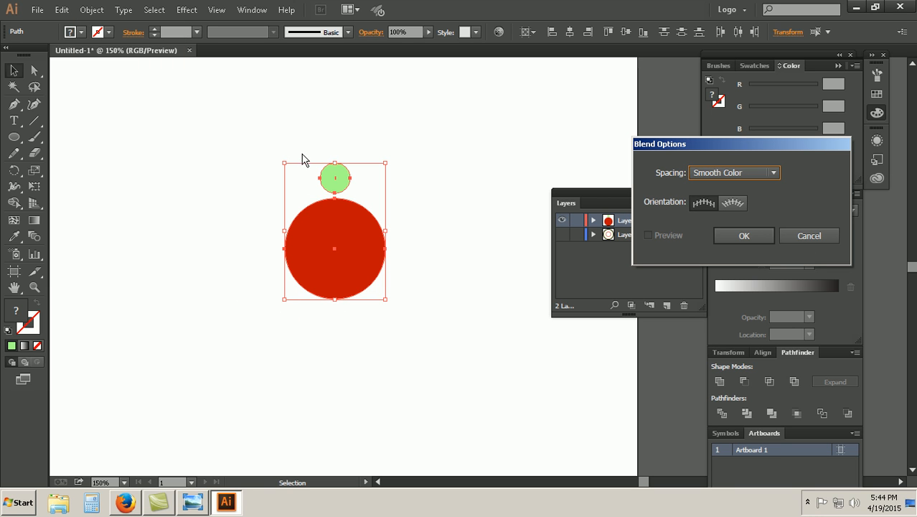
pyautogui.click(194, 504)
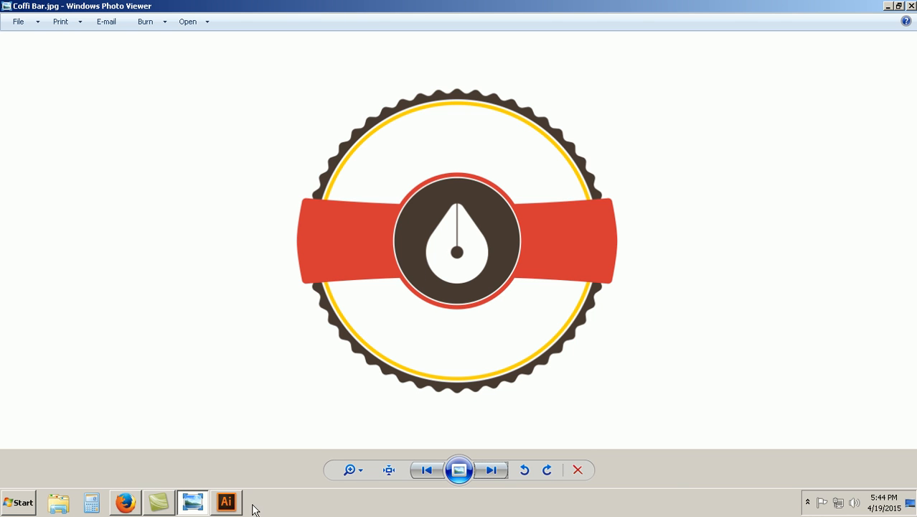
pyautogui.click(226, 502)
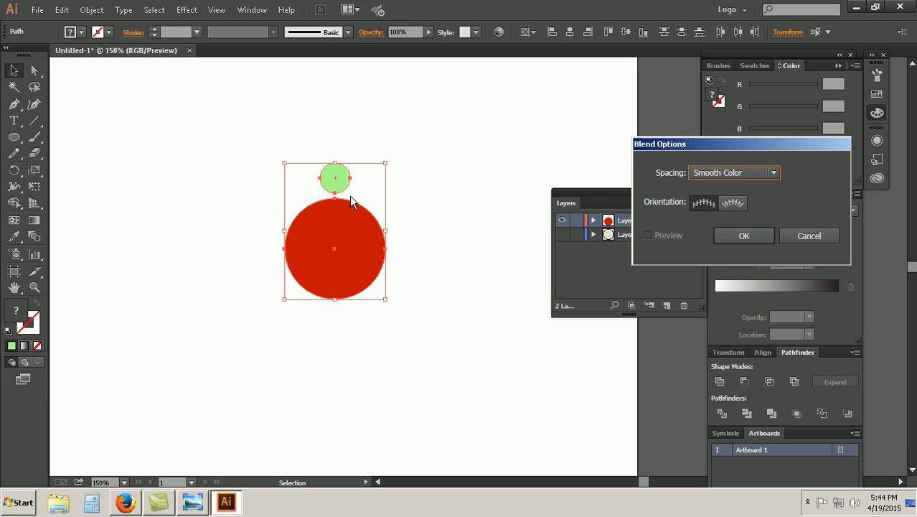
pyautogui.click(809, 236)
# Step: Delete the small green circle above the red circle
pyautogui.click(431, 213)
pyautogui.click(352, 179)
pyautogui.press('Delete')
# Step: Draw a 40 x 40 px light green circle above the red circle, and center it horizontally on the artboard
pyautogui.click(15, 140)
pyautogui.click(211, 141)
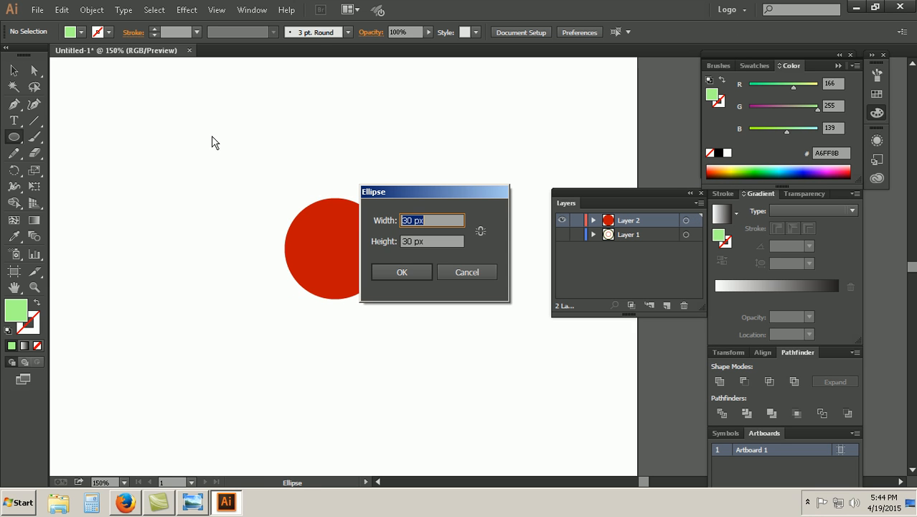
pyautogui.write('40')
pyautogui.press('Tab')
pyautogui.write('40')
pyautogui.click(392, 274)
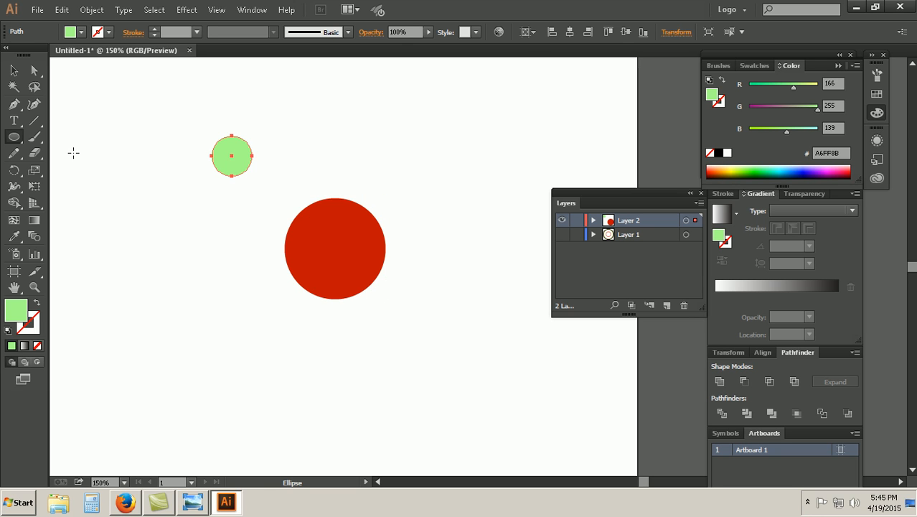
pyautogui.click(570, 31)
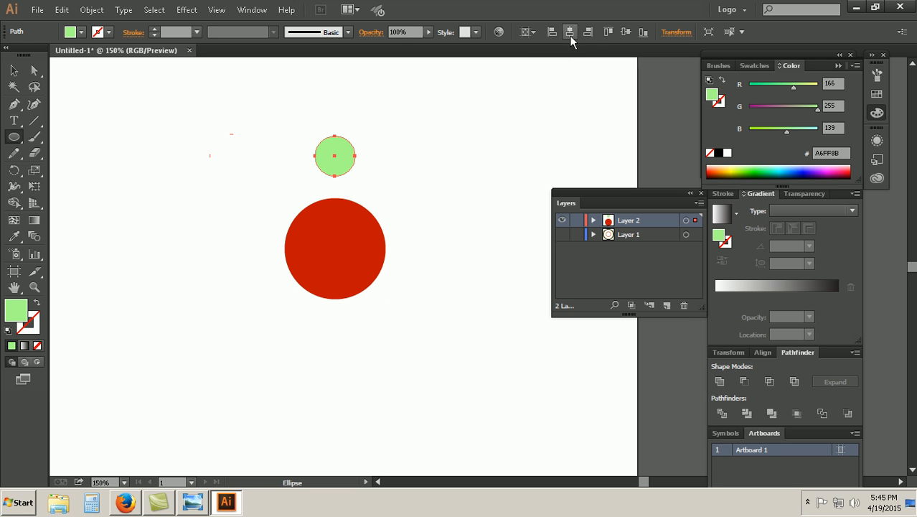
# Step: Center the 40 px green circle vertically on the artboard, and move it straight up above the red circle
pyautogui.click(607, 33)
pyautogui.click(13, 69)
pyautogui.rightClick(335, 268)
pyautogui.moveTo(387, 396)
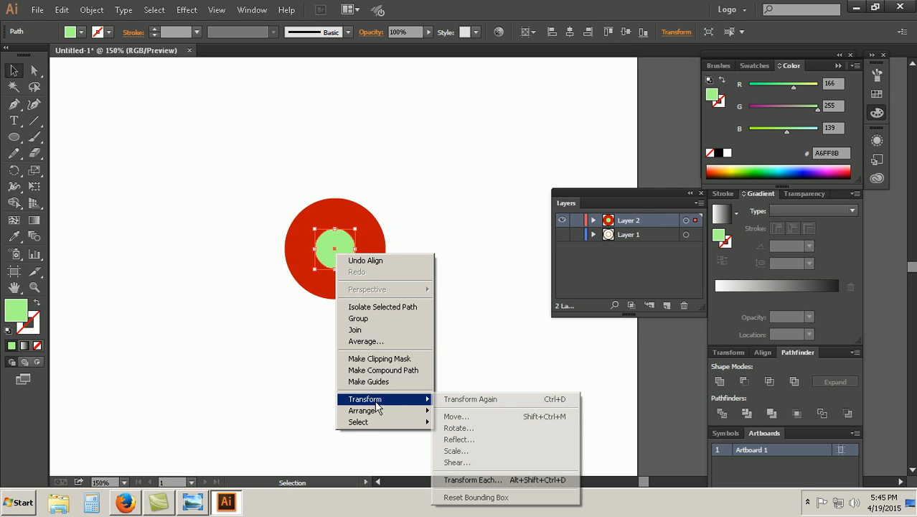
pyautogui.click(445, 411)
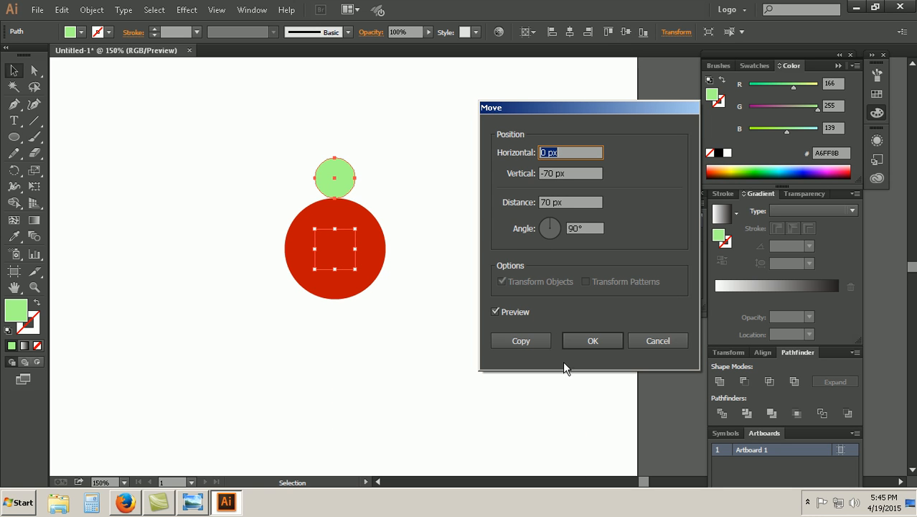
pyautogui.press('Tab')
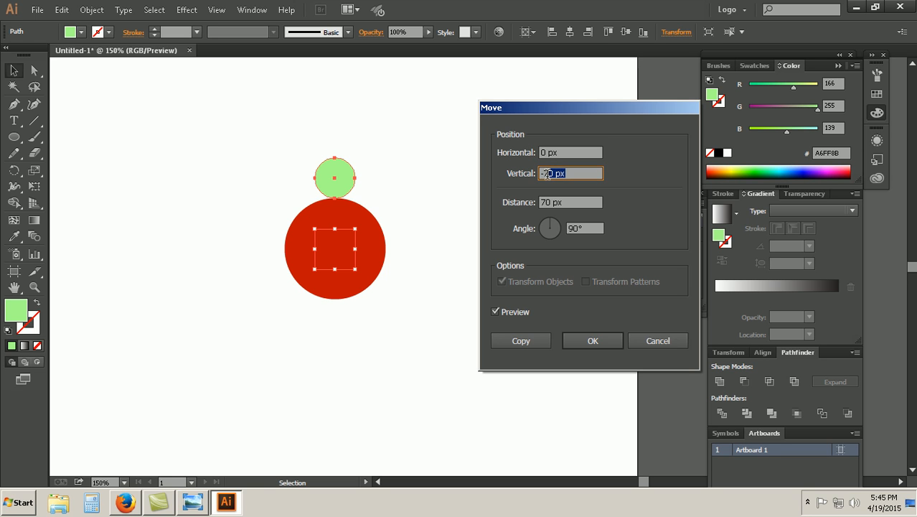
pyautogui.write('-7')
pyautogui.write('0')
pyautogui.click(590, 343)
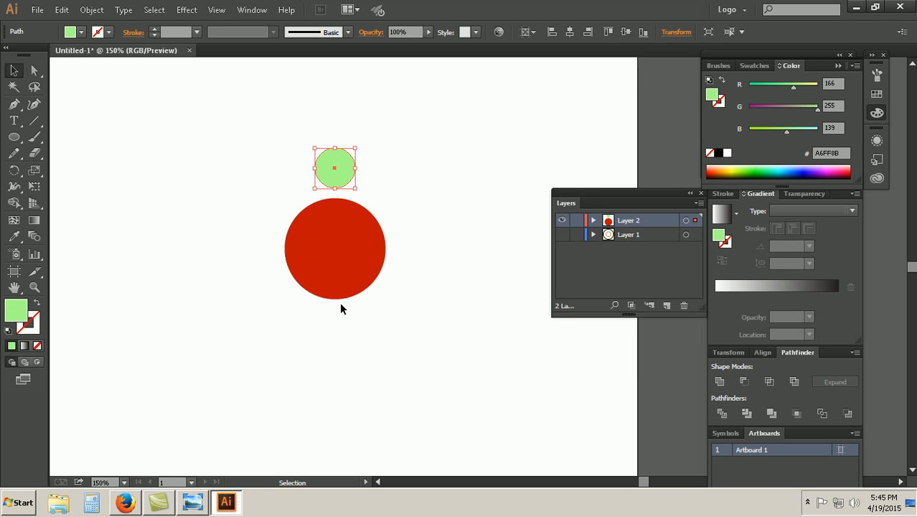
# Step: Set the blend spacing to Smooth Color for the green and red circles, and blend them
pyautogui.moveTo(167, 112); pyautogui.dragTo(400, 315)
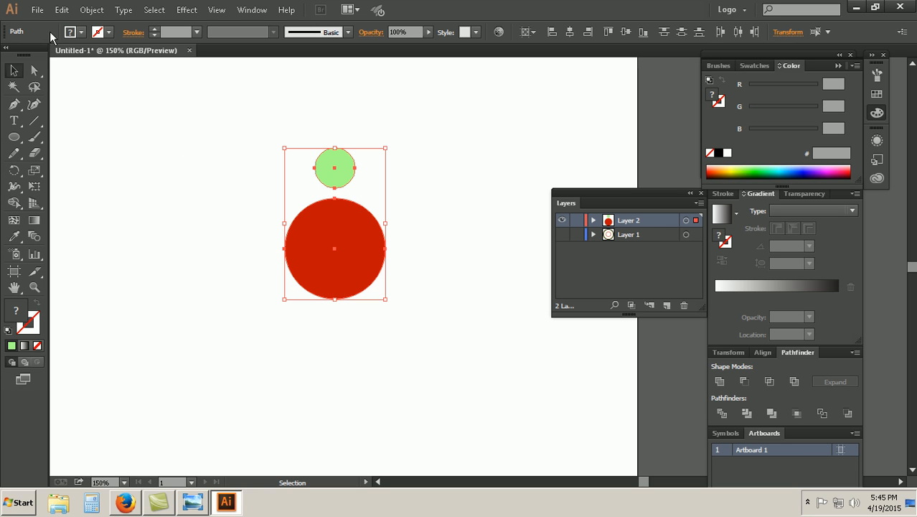
pyautogui.click(92, 9)
pyautogui.moveTo(160, 264)
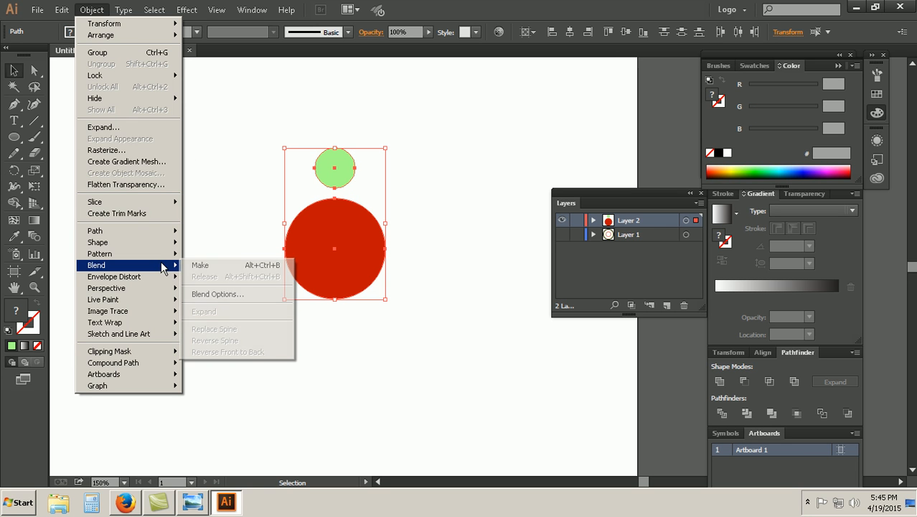
pyautogui.click(213, 295)
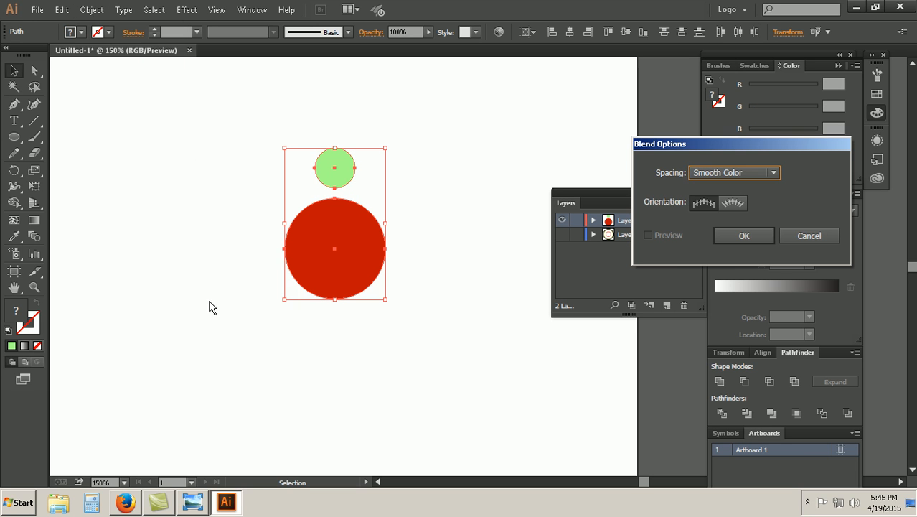
pyautogui.click(766, 180)
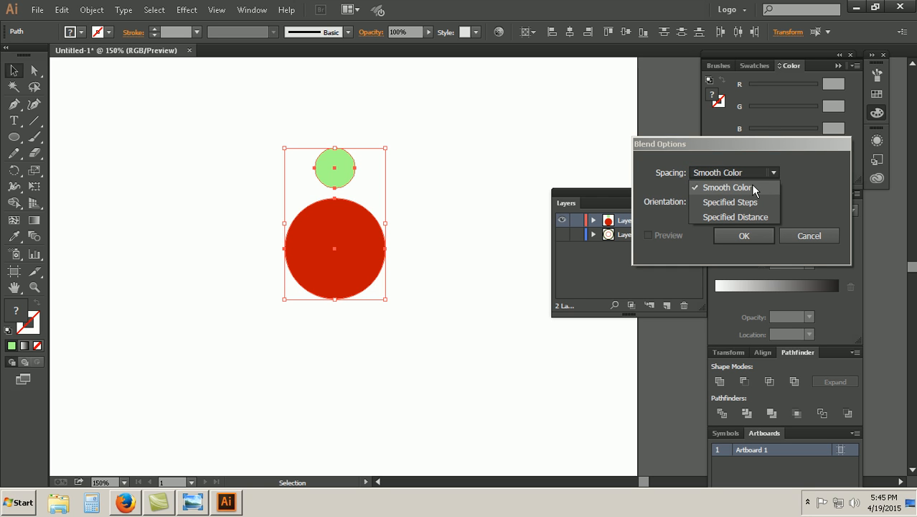
pyautogui.click(753, 188)
pyautogui.click(745, 238)
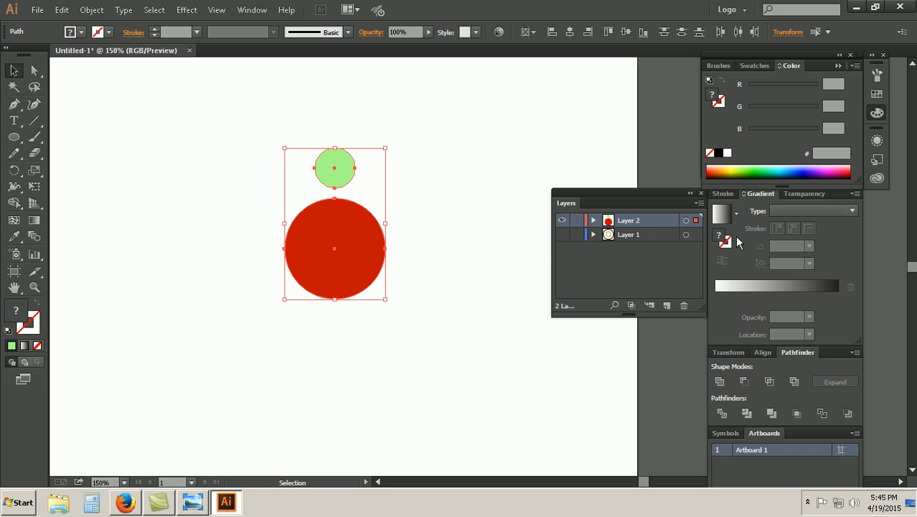
pyautogui.click(92, 10)
pyautogui.moveTo(115, 265)
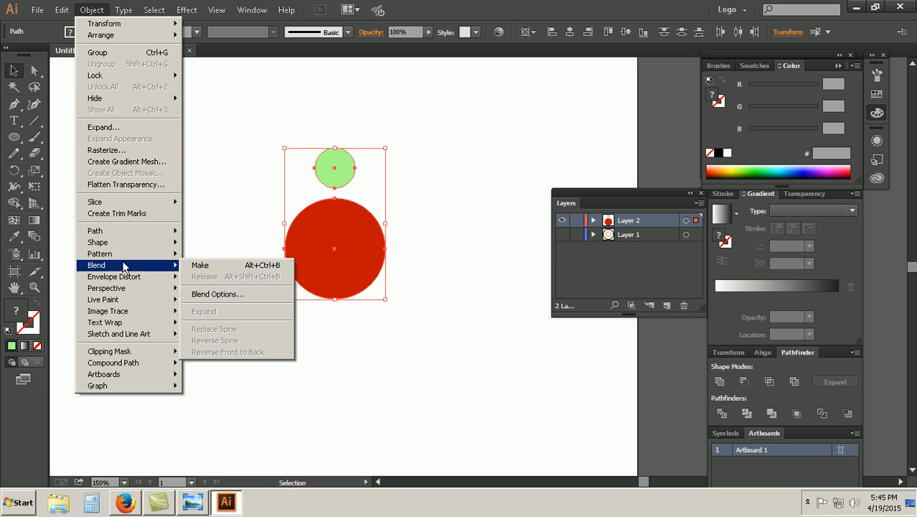
pyautogui.click(198, 265)
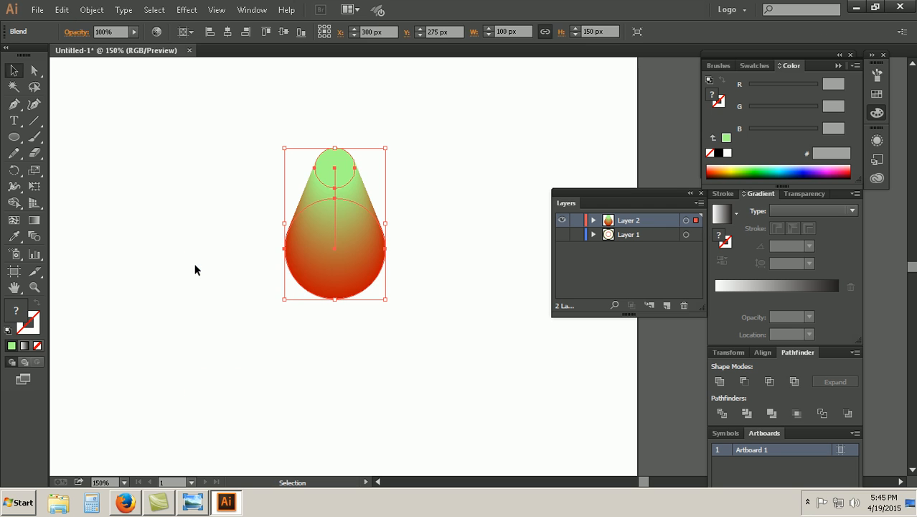
# Step: Compare the blended drop shape with the reference badge in Windows Photo Viewer, and return to Illustrator
pyautogui.click(144, 177)
pyautogui.moveTo(426, 330); pyautogui.dragTo(242, 219)
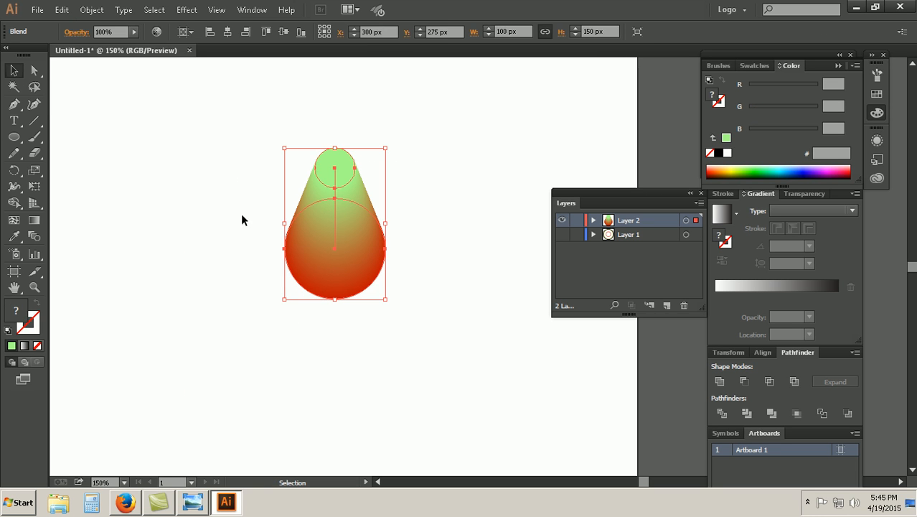
pyautogui.click(273, 308)
pyautogui.moveTo(389, 325); pyautogui.dragTo(272, 216)
pyautogui.click(195, 502)
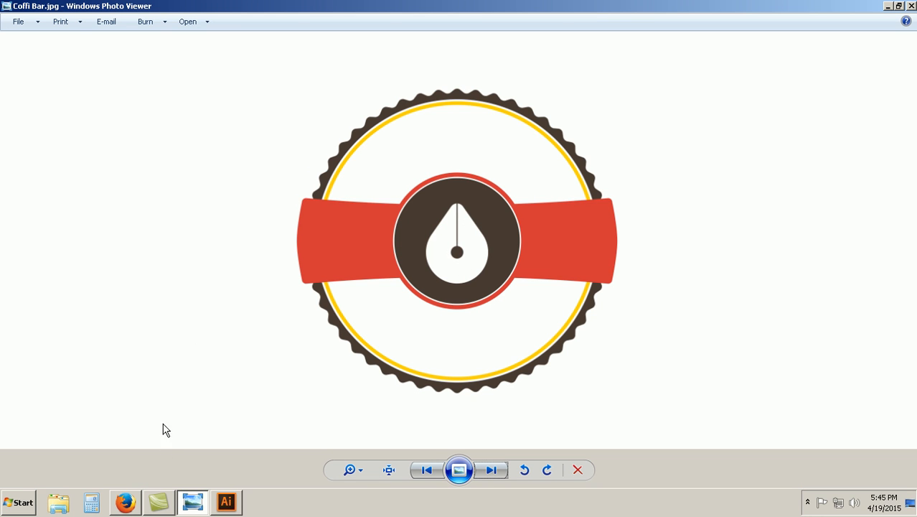
pyautogui.click(226, 502)
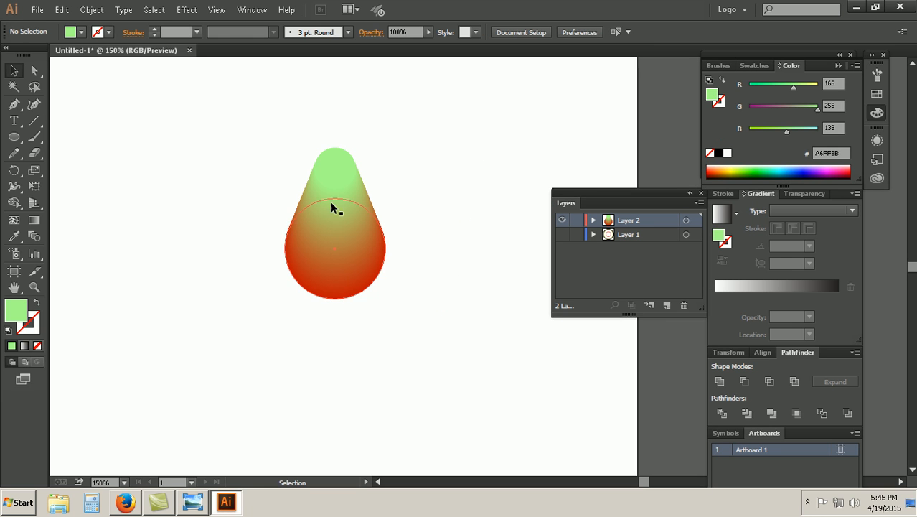
# Step: Undo the blend and the 40 px green circle, going back to the earlier smaller green circle
pyautogui.click(335, 158)
pyautogui.click(407, 232)
pyautogui.hotkey('ctrl', 'alt', 'shift', 'b')
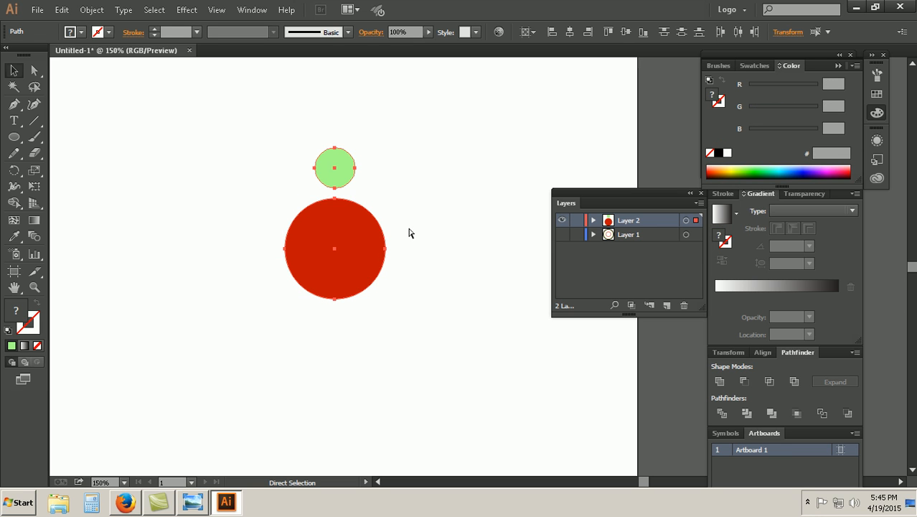
pyautogui.hotkey('ctrl', 'z')
pyautogui.hotkey('ctrl', 'z')
pyautogui.hotkey('ctrl', 'z')
pyautogui.hotkey('ctrl', 'z')
pyautogui.hotkey('ctrl', 'shift', 'z')
pyautogui.hotkey('ctrl', 'shift', 'z')
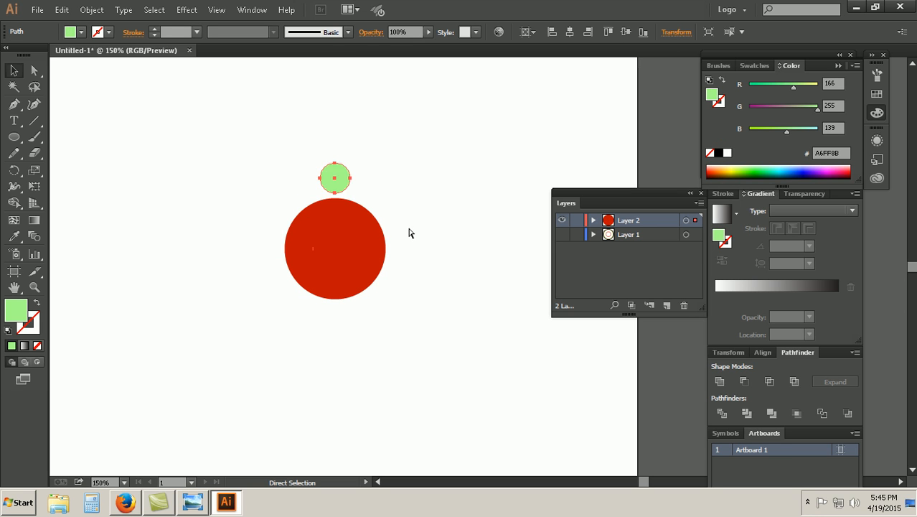
# Step: Delete the restored green circle above the red circle
pyautogui.moveTo(262, 151); pyautogui.dragTo(393, 277)
pyautogui.click(415, 283)
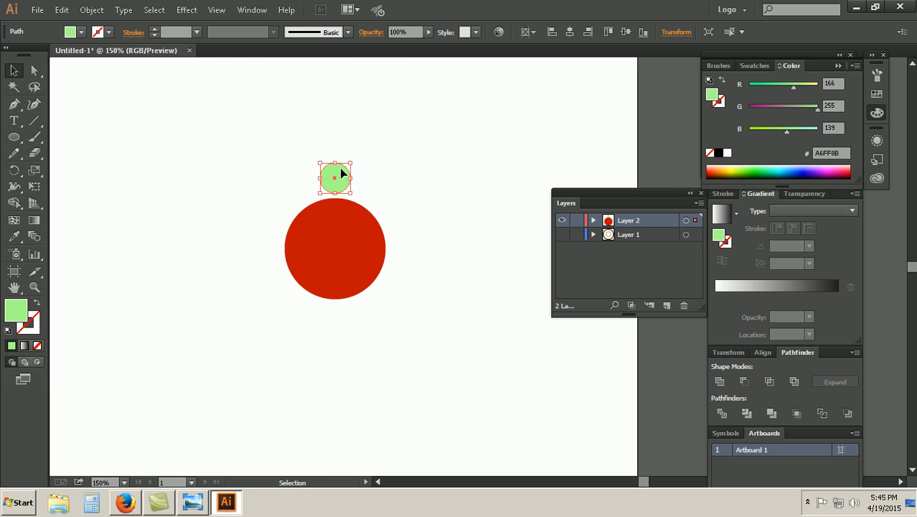
pyautogui.click(340, 174)
pyautogui.press('Delete')
# Step: Draw a 20 x 20 px light green circle, and center it horizontally and vertically on the artboard
pyautogui.press('l')
pyautogui.click(244, 176)
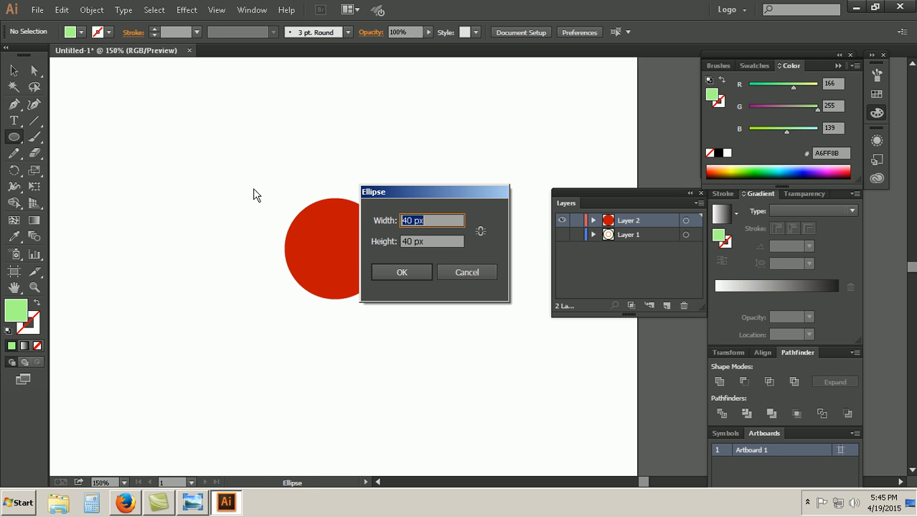
pyautogui.write('20')
pyautogui.press('Tab')
pyautogui.write('20')
pyautogui.click(408, 272)
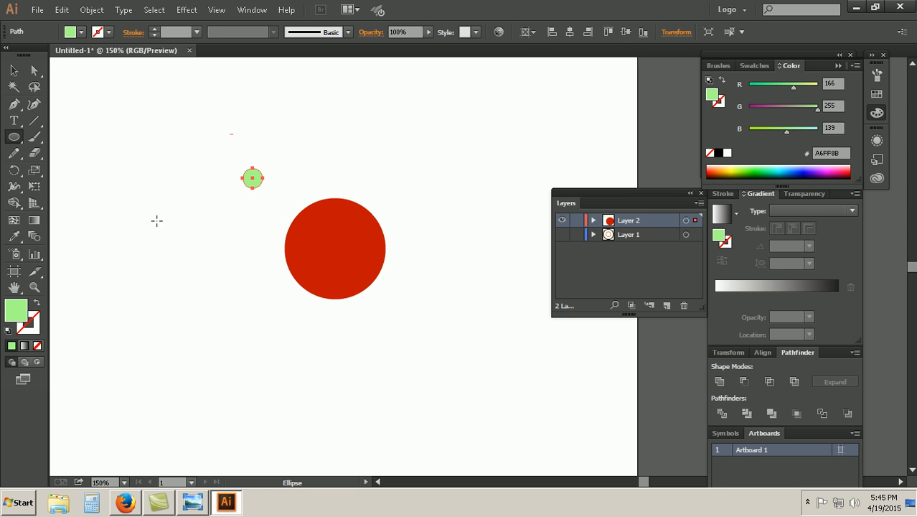
pyautogui.click(571, 32)
pyautogui.click(625, 32)
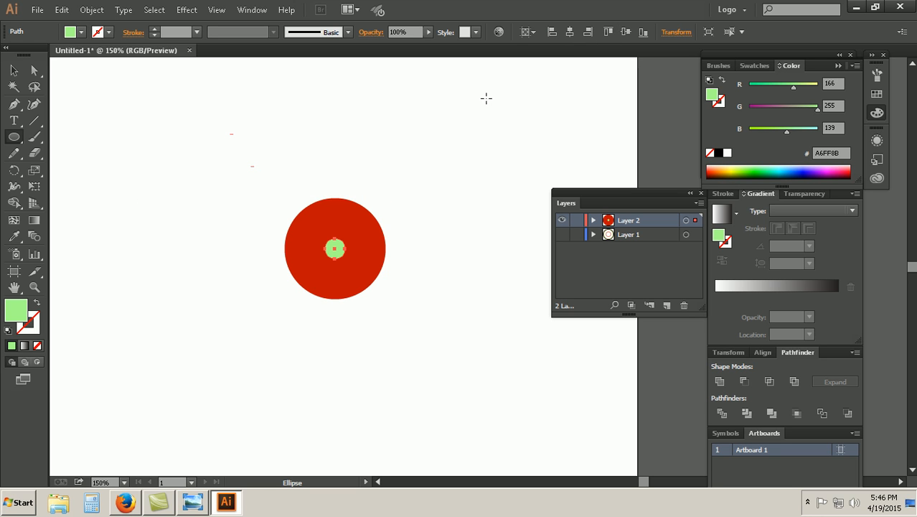
# Step: Move the 20 px green circle by 0 px horizontally and -70 px vertically
pyautogui.rightClick(334, 247)
pyautogui.moveTo(391, 394)
pyautogui.click(451, 411)
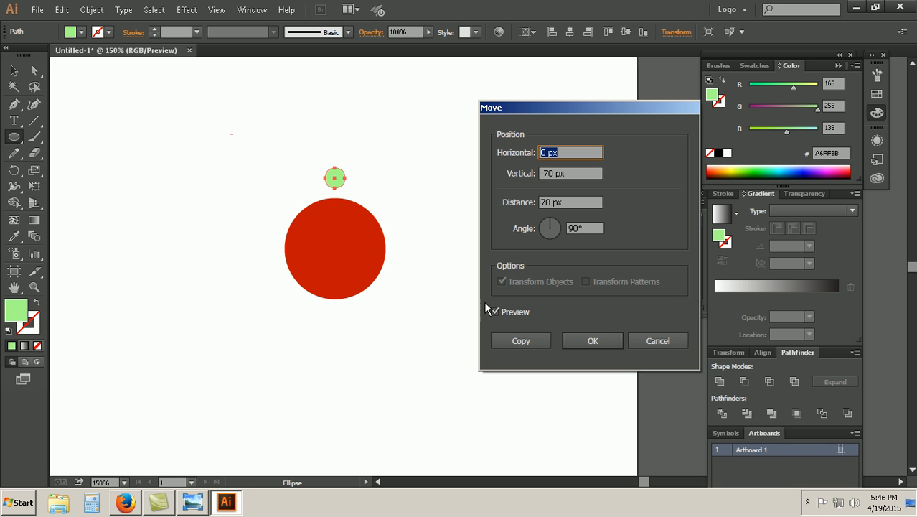
pyautogui.click(593, 341)
pyautogui.click(352, 254)
pyautogui.press('Escape')
# Step: Select the 20 px green circle and the red circle, accept the Blend Options, and blend them into a drop shape
pyautogui.click(13, 70)
pyautogui.moveTo(266, 141); pyautogui.dragTo(401, 300)
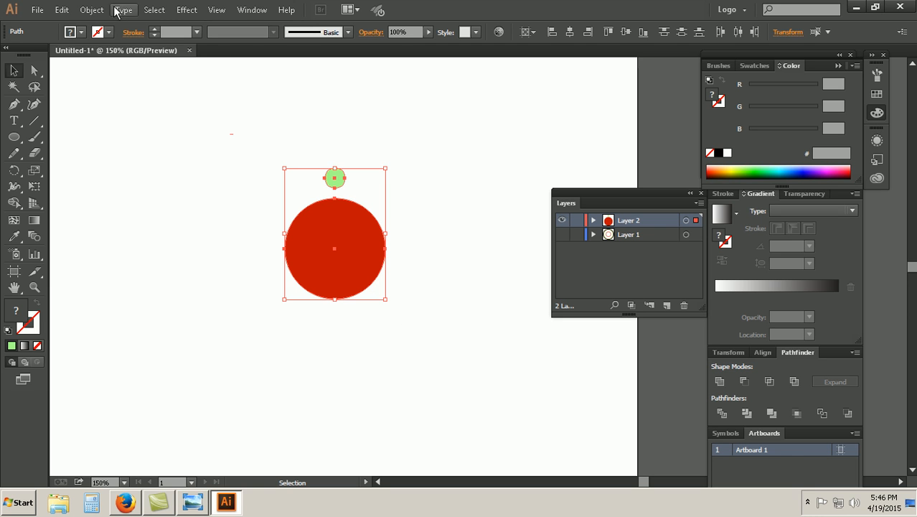
pyautogui.click(92, 10)
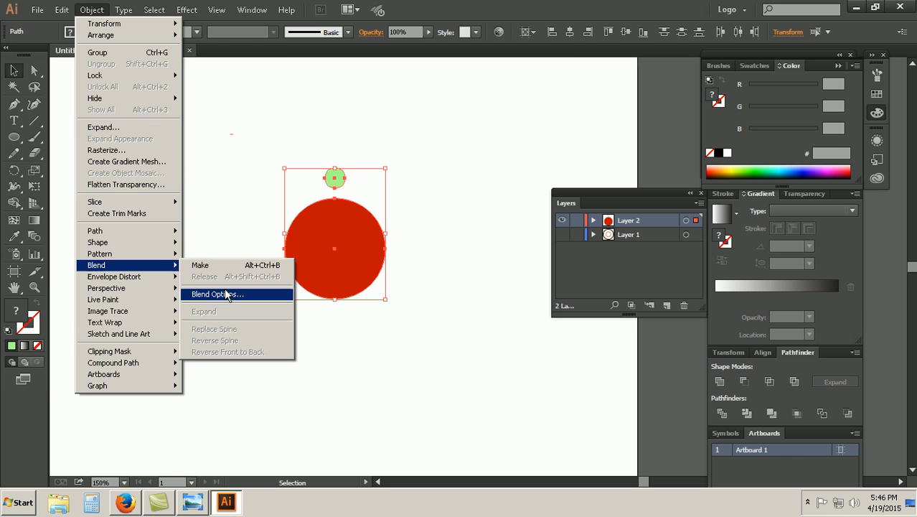
pyautogui.click(225, 293)
pyautogui.click(746, 235)
pyautogui.click(62, 9)
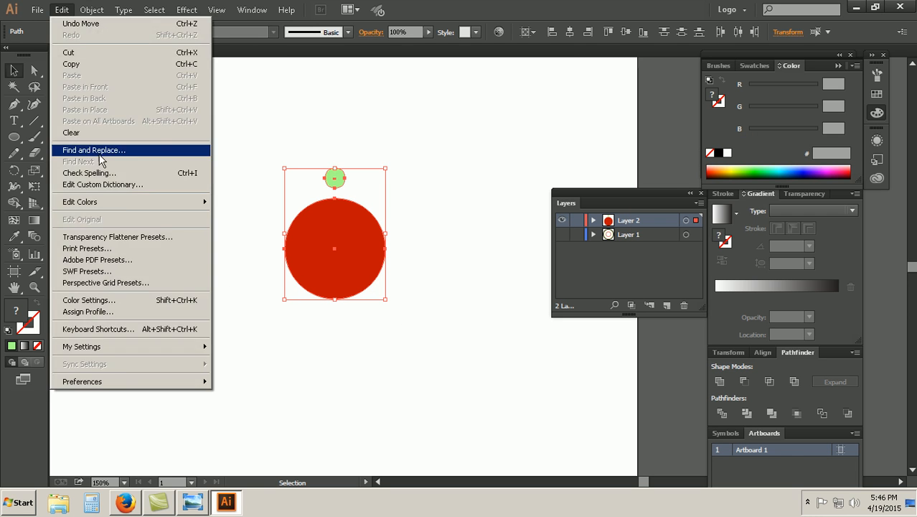
pyautogui.click(92, 9)
pyautogui.moveTo(144, 265)
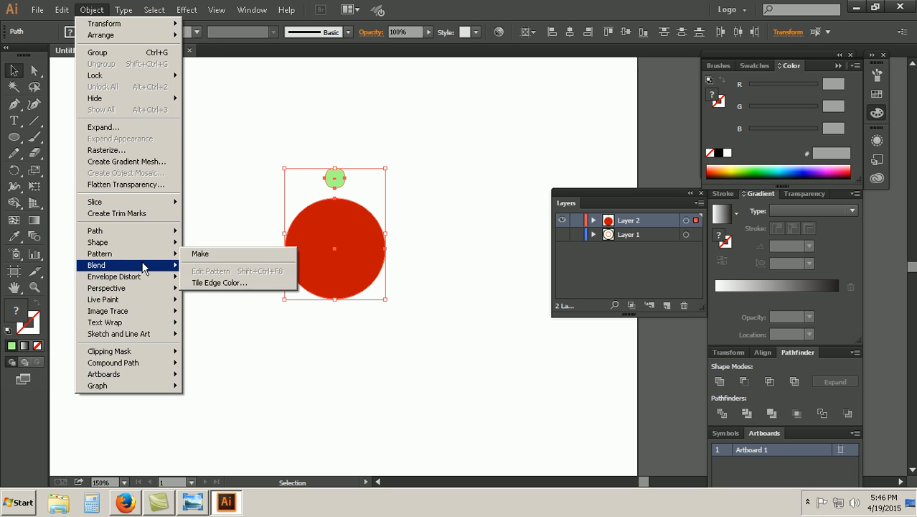
pyautogui.click(201, 262)
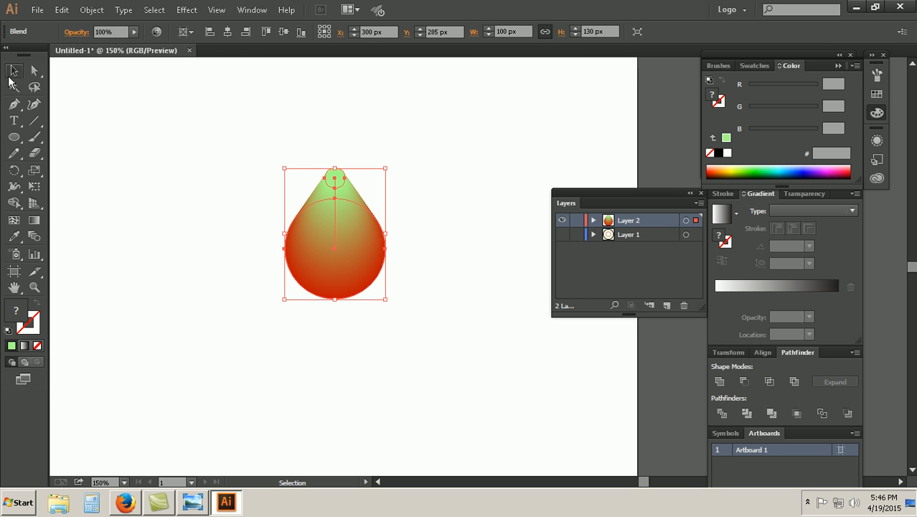
pyautogui.click(202, 260)
# Step: Expand the blended drop into editable shapes
pyautogui.moveTo(417, 330); pyautogui.dragTo(334, 208)
pyautogui.moveTo(450, 294); pyautogui.dragTo(280, 159)
pyautogui.click(92, 10)
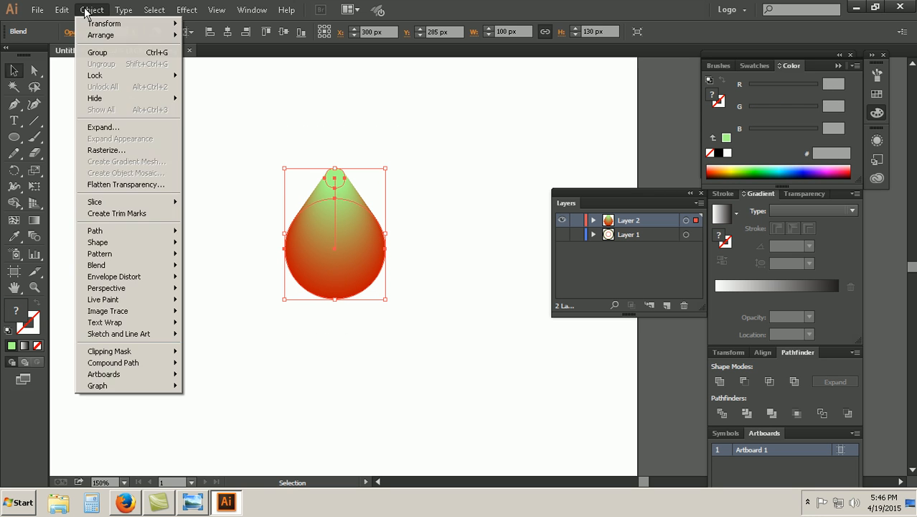
pyautogui.click(115, 135)
pyautogui.click(414, 322)
pyautogui.click(395, 335)
pyautogui.moveTo(411, 339); pyautogui.dragTo(299, 169)
pyautogui.click(422, 352)
pyautogui.moveTo(420, 354); pyautogui.dragTo(269, 174)
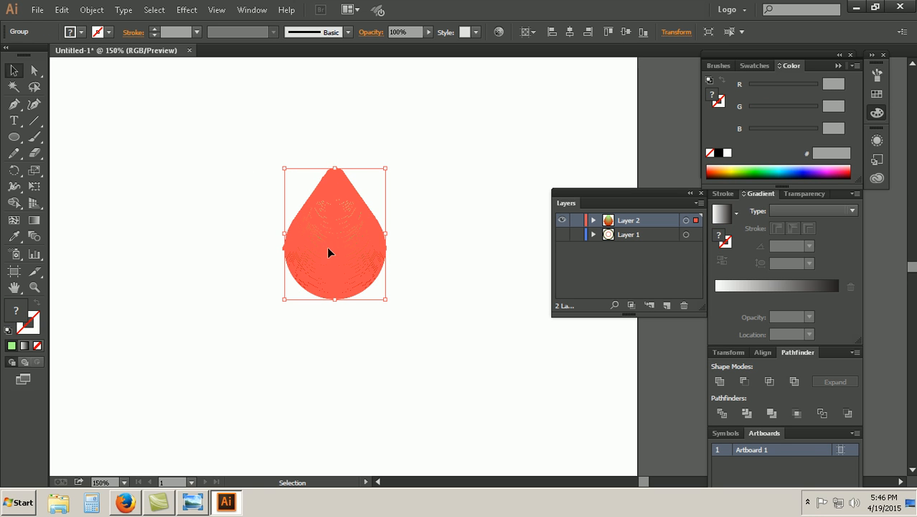
# Step: Unite the expanded shapes into one solid light green drop with Pathfinder
pyautogui.click(421, 329)
pyautogui.moveTo(421, 330); pyautogui.dragTo(252, 139)
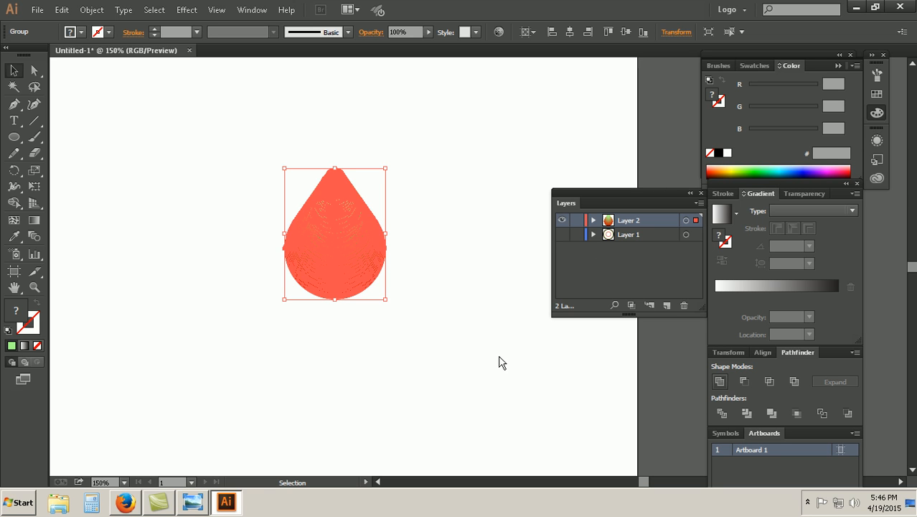
pyautogui.click(546, 323)
pyautogui.click(336, 256)
pyautogui.moveTo(414, 340); pyautogui.dragTo(239, 191)
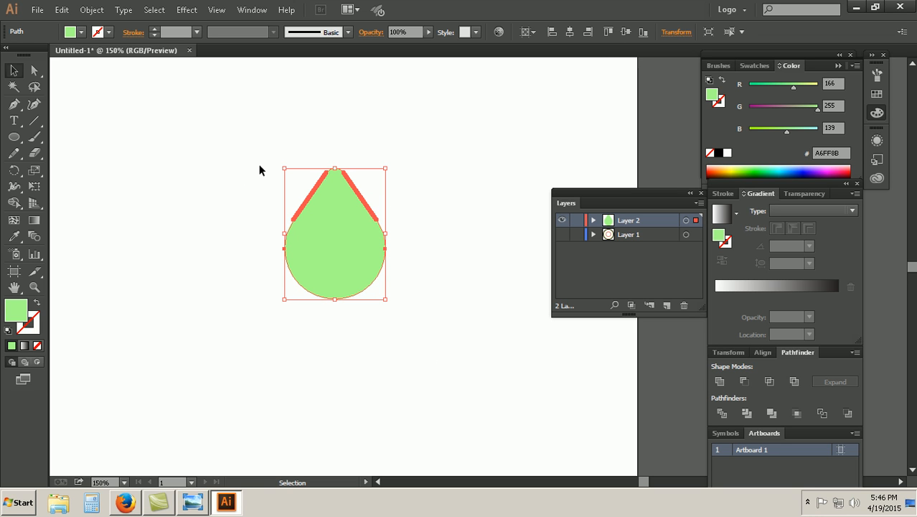
pyautogui.moveTo(425, 327); pyautogui.dragTo(258, 188)
pyautogui.click(338, 365)
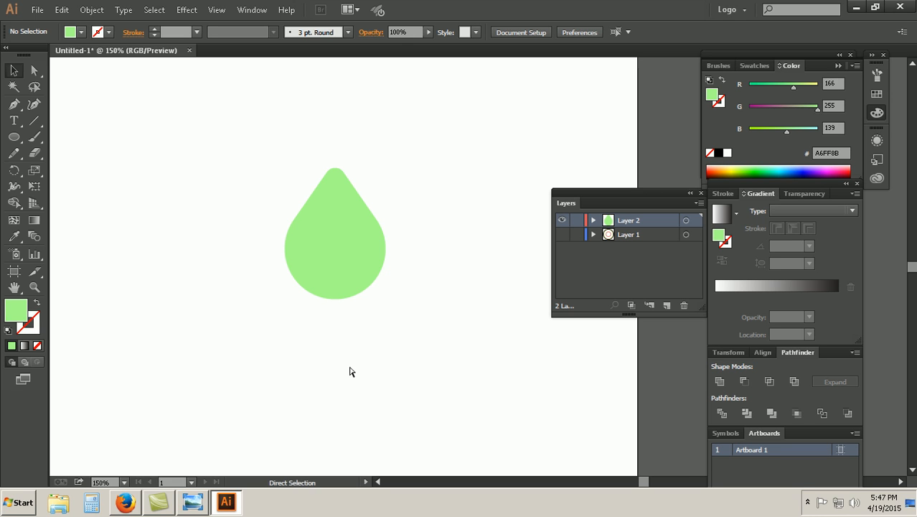
# Step: Delete the crowded anchor points along the upper part of the drop's straight left edge
pyautogui.hotkey('ctrl', '+')
pyautogui.hotkey('ctrl', '+')
pyautogui.hotkey('ctrl', '+')
pyautogui.hotkey('ctrl', '+')
pyautogui.moveTo(166, 88); pyautogui.dragTo(435, 308)
pyautogui.click(249, 176)
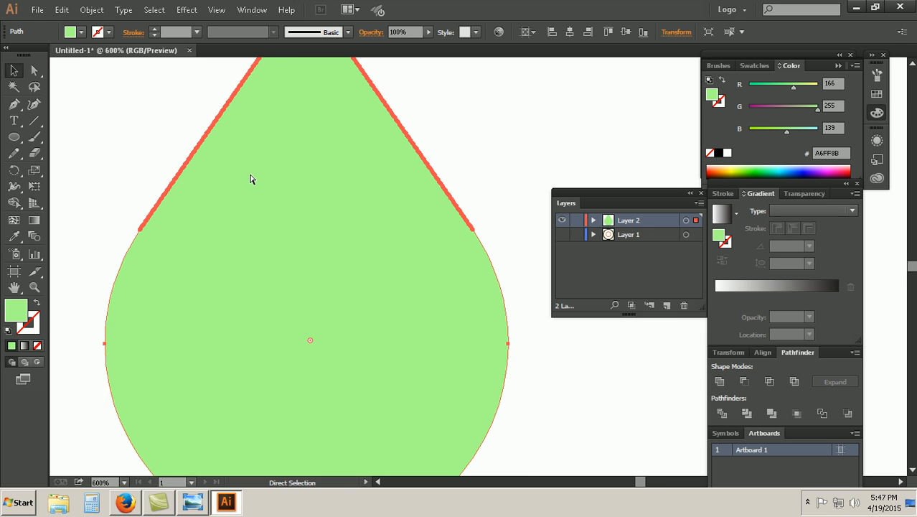
pyautogui.hotkey('ctrl', '+')
pyautogui.hotkey('ctrl', '+')
pyautogui.press('space')
pyautogui.moveTo(219, 158); pyautogui.dragTo(459, 418)
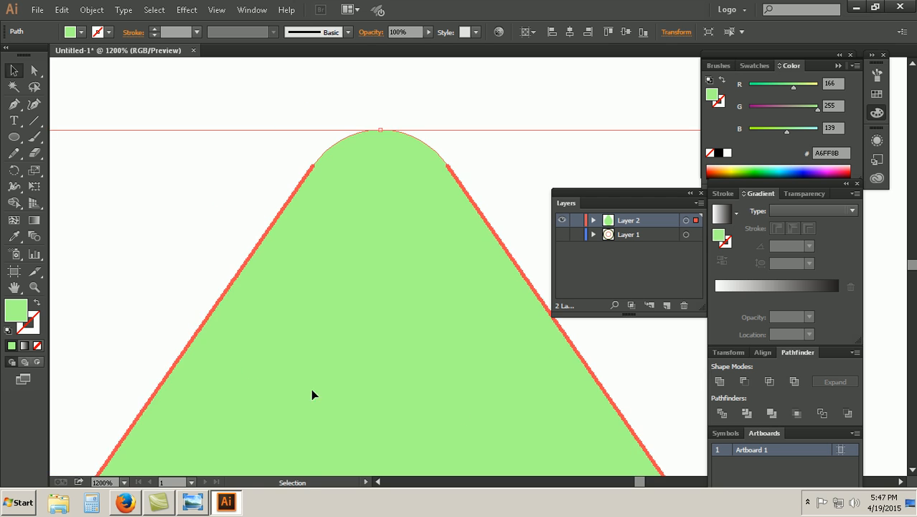
pyautogui.moveTo(260, 329); pyautogui.dragTo(340, 270)
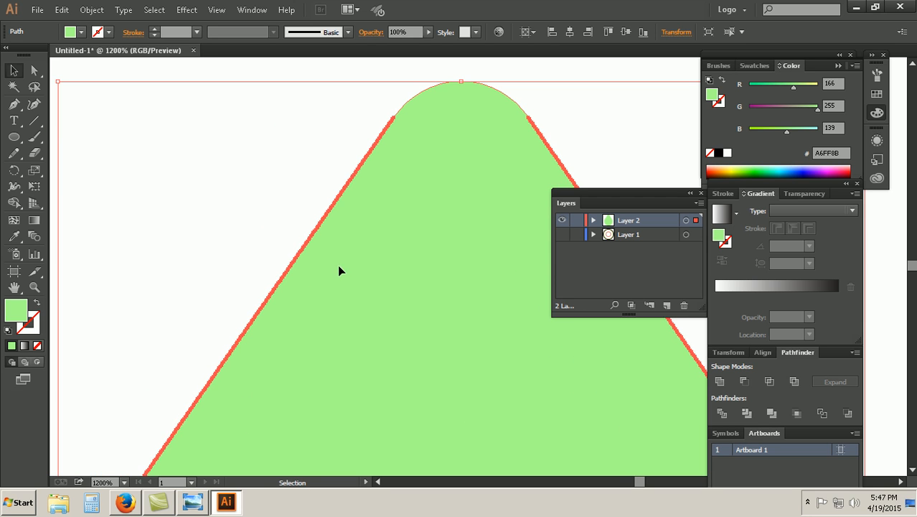
pyautogui.click(35, 71)
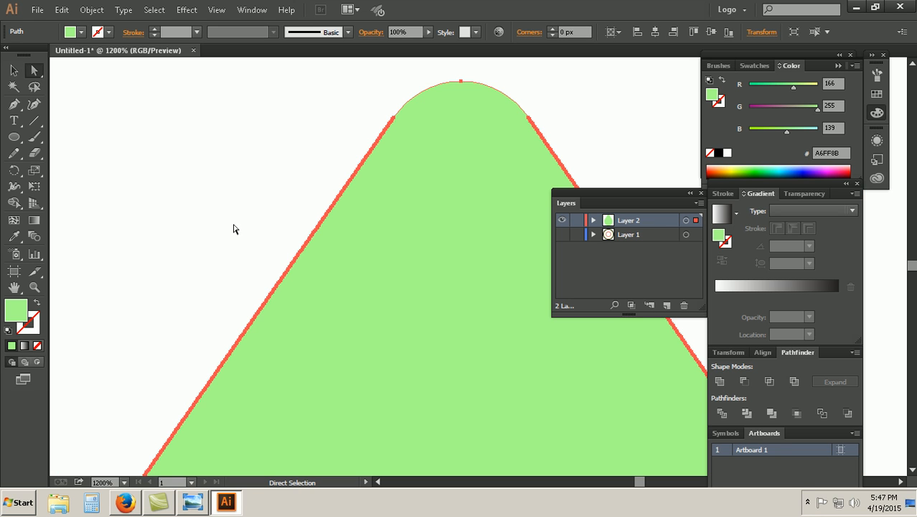
pyautogui.moveTo(164, 128); pyautogui.dragTo(398, 319)
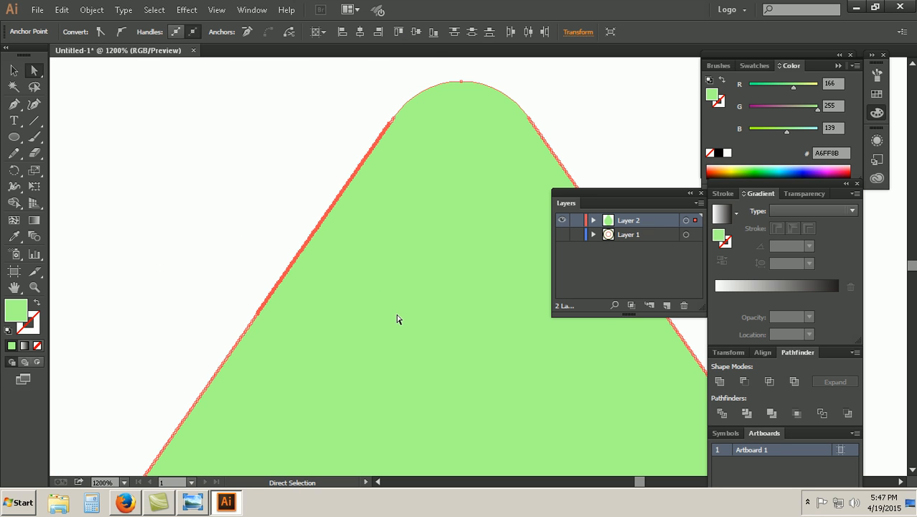
pyautogui.press('Delete')
pyautogui.moveTo(173, 212); pyautogui.dragTo(328, 377)
pyautogui.press('Delete')
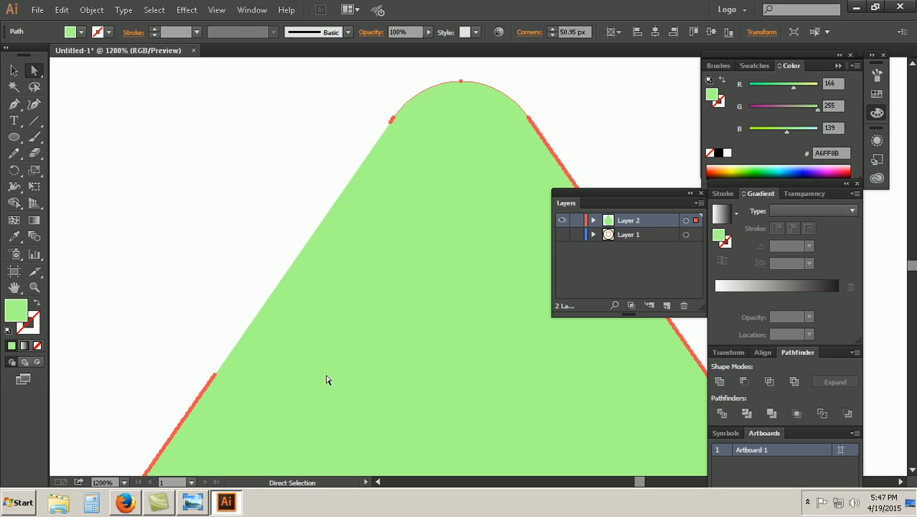
# Step: Delete the remaining crowded anchor points down the lower part of the drop's straight left edge
pyautogui.scroll(-3, 319, 296)
pyautogui.moveTo(115, 176); pyautogui.dragTo(309, 251)
pyautogui.press('Delete')
pyautogui.moveTo(127, 243)
pyautogui.mouseDown()
pyautogui.moveTo(173, 260)
pyautogui.moveTo(262, 323)
pyautogui.mouseUp()
pyautogui.press('Delete')
pyautogui.moveTo(120, 239); pyautogui.dragTo(199, 335)
pyautogui.press('Delete')
pyautogui.moveTo(119, 316); pyautogui.dragTo(162, 340)
pyautogui.press('Delete')
pyautogui.click(130, 337)
pyautogui.press('Delete')
pyautogui.click(128, 337)
pyautogui.press('Delete')
# Step: Delete the leftover anchor points where the left edge meets the drop's rounded tip
pyautogui.scroll(5, 393, 291)
pyautogui.click(393, 171)
pyautogui.press('Delete')
pyautogui.click(391, 169)
pyautogui.press('Delete')
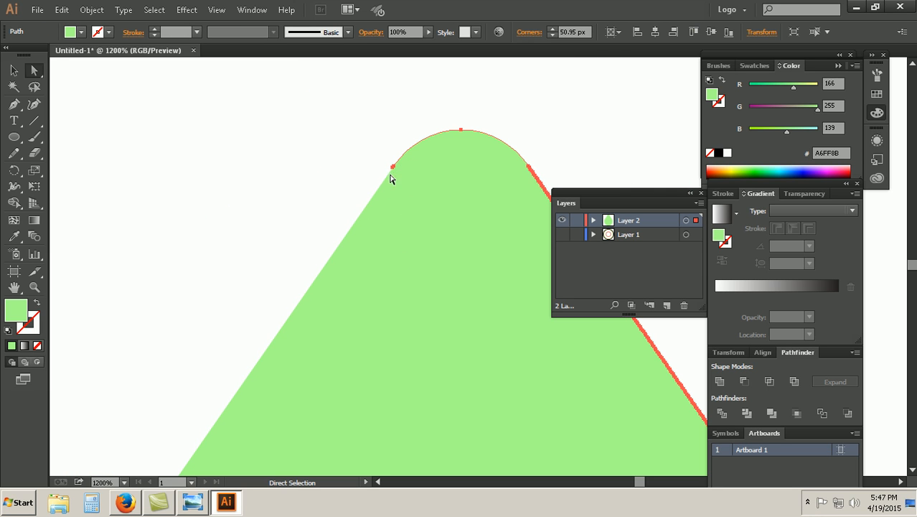
pyautogui.click(392, 169)
pyautogui.press('Delete')
# Step: Join the two open endpoints on the drop's left side with a straight segment
pyautogui.hotkey('ctrl', '-')
pyautogui.hotkey('ctrl', '-')
pyautogui.moveTo(224, 155); pyautogui.dragTo(447, 441)
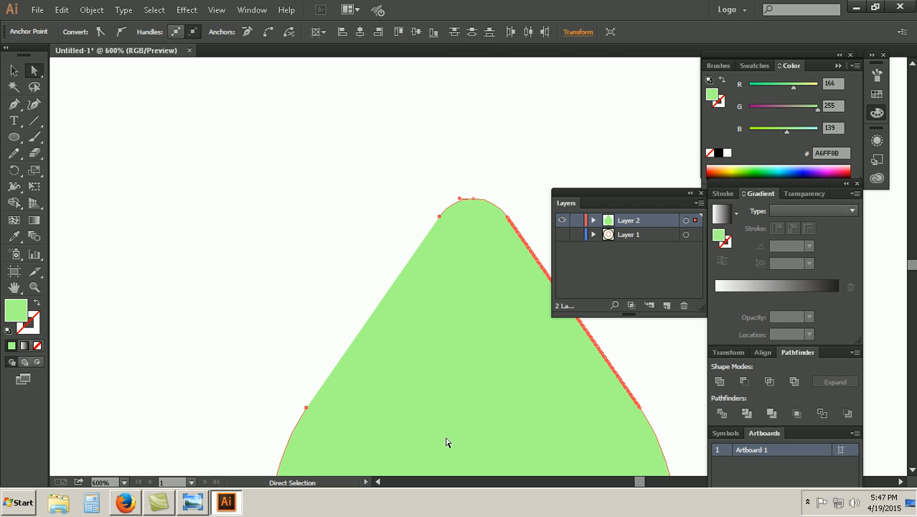
pyautogui.click(91, 14)
pyautogui.moveTo(116, 230)
pyautogui.click(207, 236)
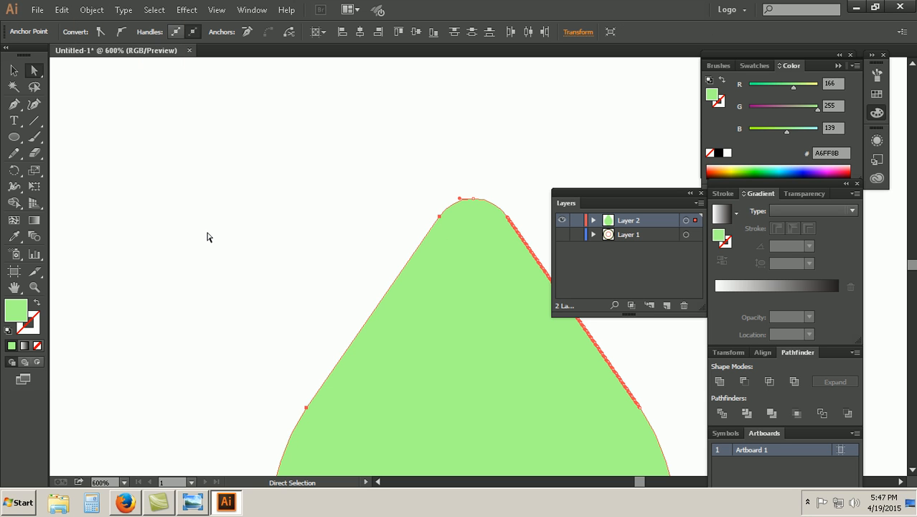
# Step: Delete most of the crowded anchor points along the drop's straight right edge
pyautogui.click(208, 243)
pyautogui.moveTo(348, 258); pyautogui.dragTo(154, 201)
pyautogui.click(221, 224)
pyautogui.moveTo(457, 326); pyautogui.dragTo(279, 168)
pyautogui.moveTo(485, 346); pyautogui.dragTo(399, 350)
pyautogui.click(376, 308)
pyautogui.moveTo(377, 305); pyautogui.dragTo(441, 326)
pyautogui.hotkey('ctrl', 'z')
pyautogui.click(480, 329)
pyautogui.moveTo(456, 296); pyautogui.dragTo(391, 344)
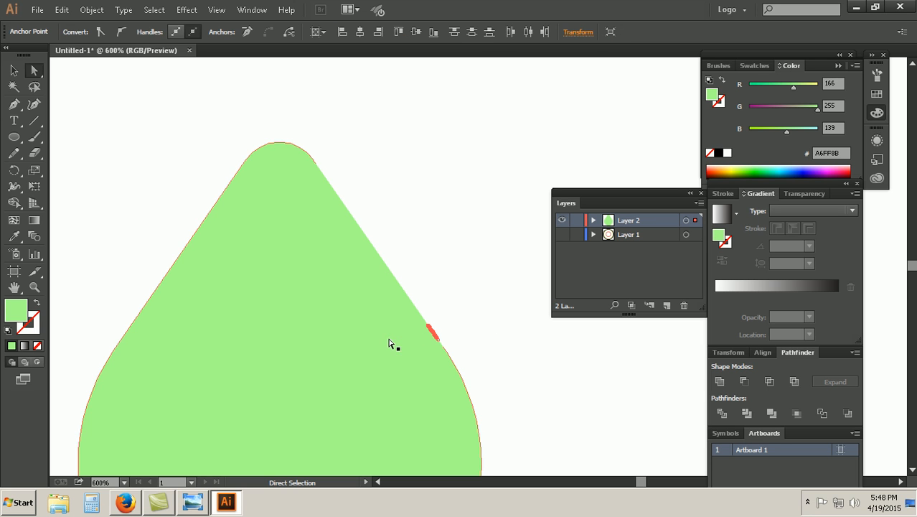
# Step: Delete the remaining cluster of anchor points at the lower end of the drop's right edge
pyautogui.click(434, 334)
pyautogui.moveTo(431, 307); pyautogui.dragTo(404, 342)
pyautogui.press('Delete')
pyautogui.moveTo(442, 306); pyautogui.dragTo(412, 343)
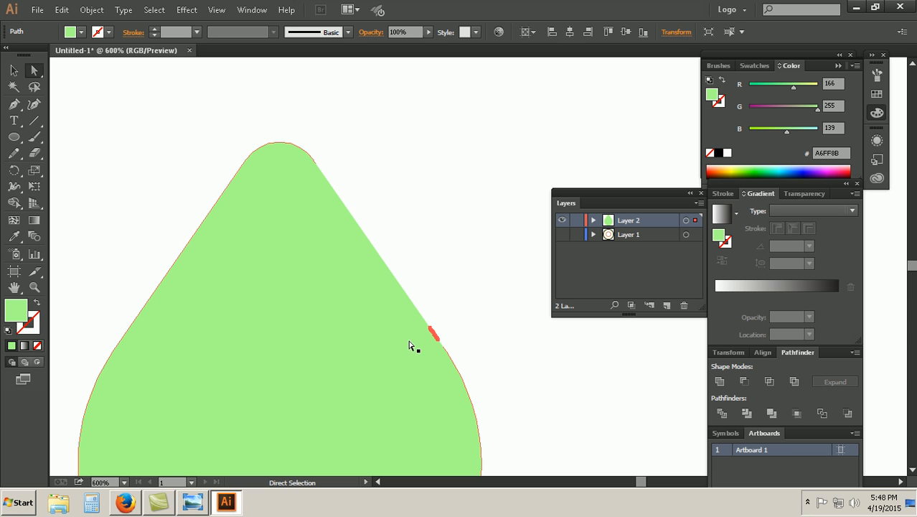
pyautogui.moveTo(488, 386); pyautogui.dragTo(290, 138)
pyautogui.click(459, 306)
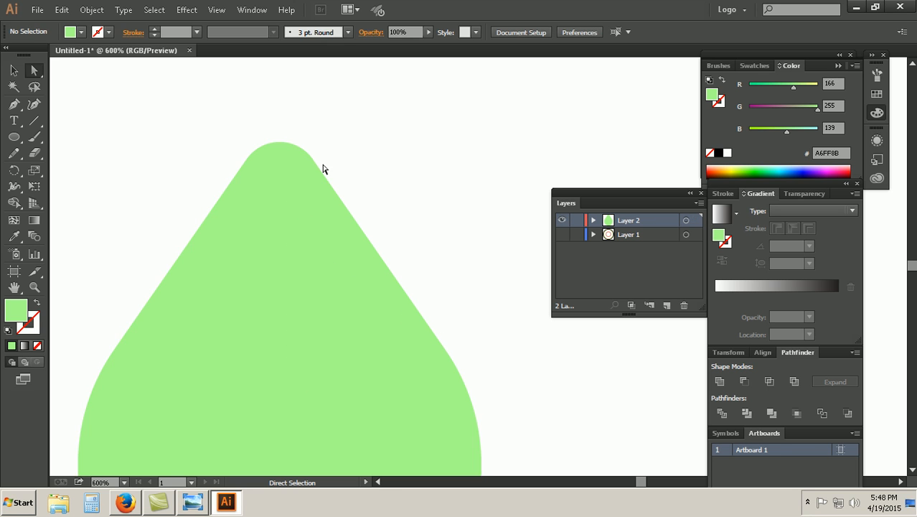
# Step: Delete the stray duplicate anchor points at the ends of the open right edge
pyautogui.click(314, 163)
pyautogui.click(318, 166)
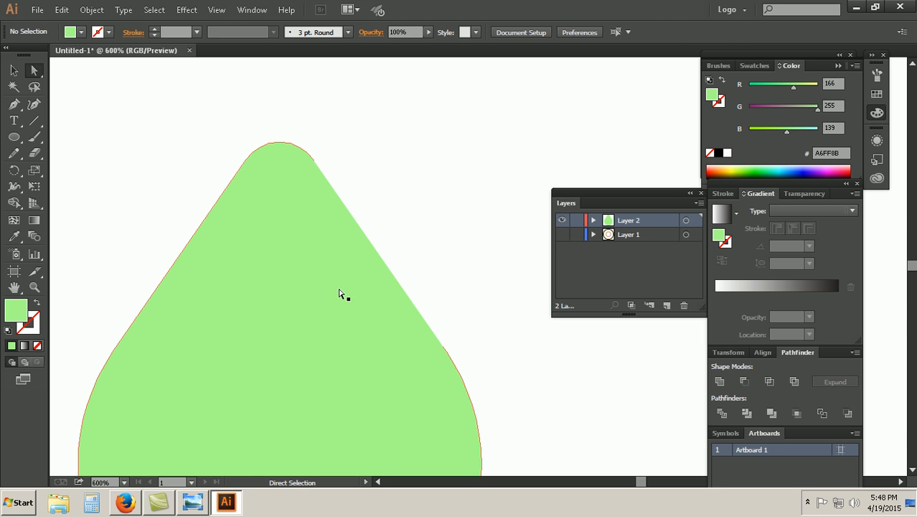
pyautogui.click(444, 349)
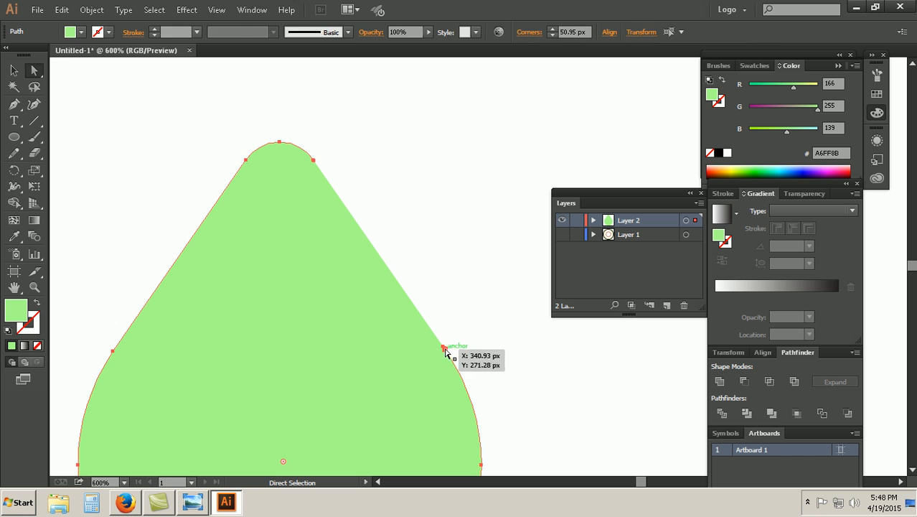
pyautogui.press('Delete')
pyautogui.click(445, 349)
pyautogui.press('Delete')
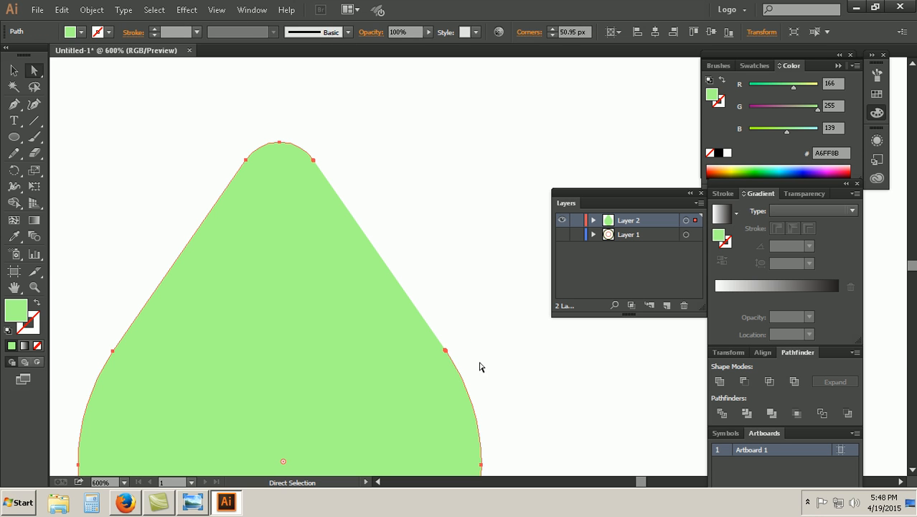
pyautogui.click(446, 351)
pyautogui.press('Delete')
# Step: Try to join the end anchors at the tip and the lower curve on the drop's right side
pyautogui.moveTo(310, 133); pyautogui.dragTo(463, 374)
pyautogui.click(92, 10)
pyautogui.moveTo(146, 231)
pyautogui.click(201, 231)
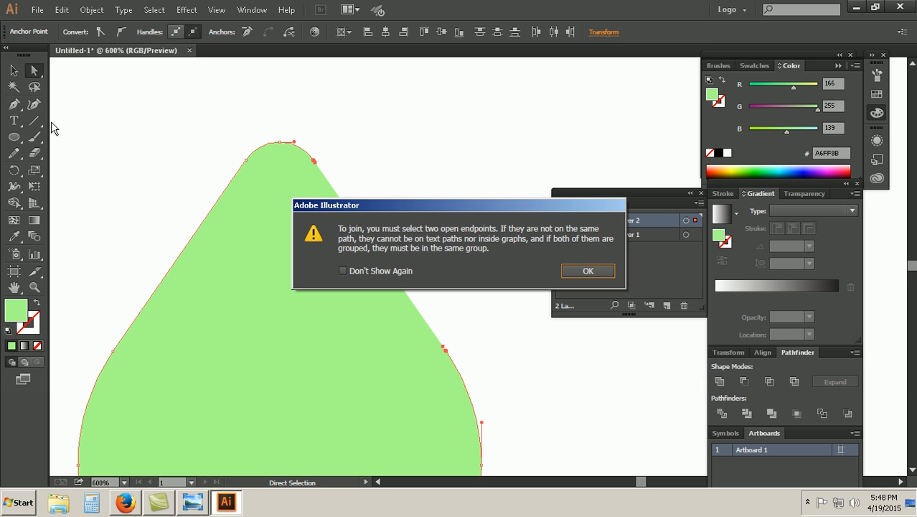
pyautogui.click(588, 270)
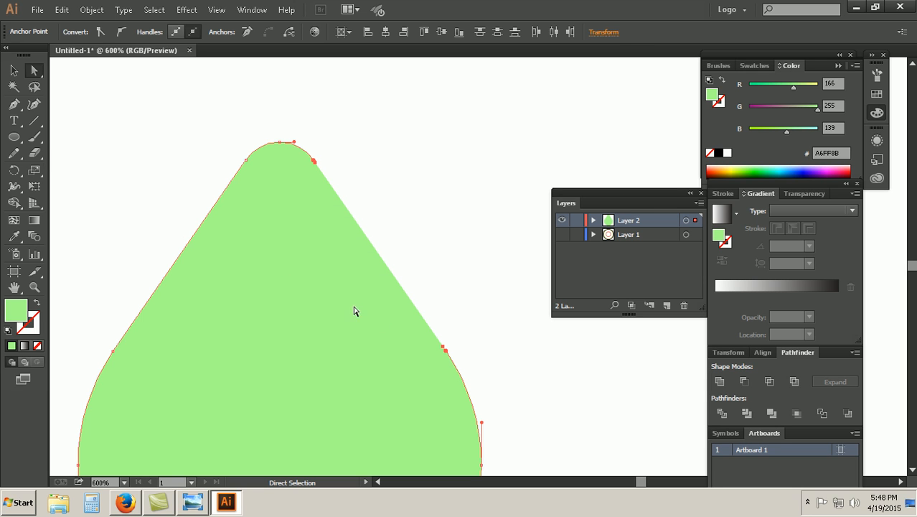
# Step: Try deleting the selected end anchors on the right edge, and undo the change
pyautogui.click(468, 368)
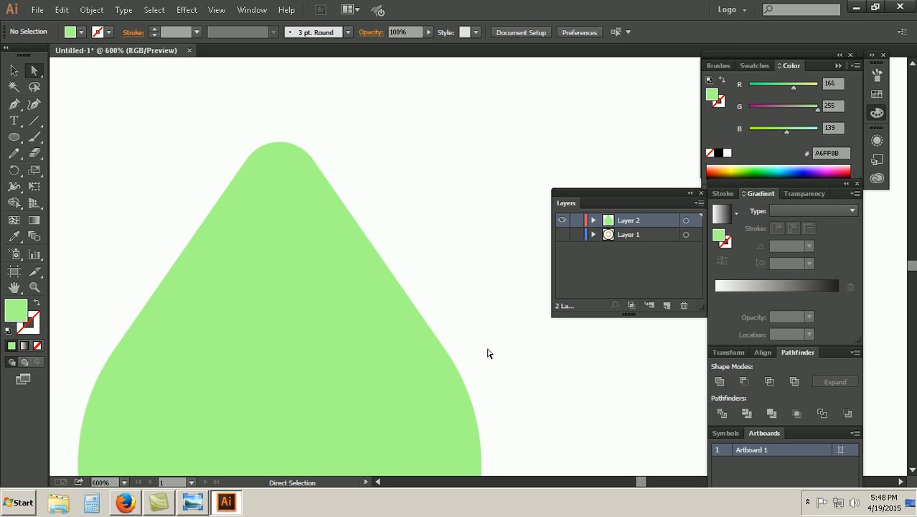
pyautogui.moveTo(313, 127); pyautogui.dragTo(478, 394)
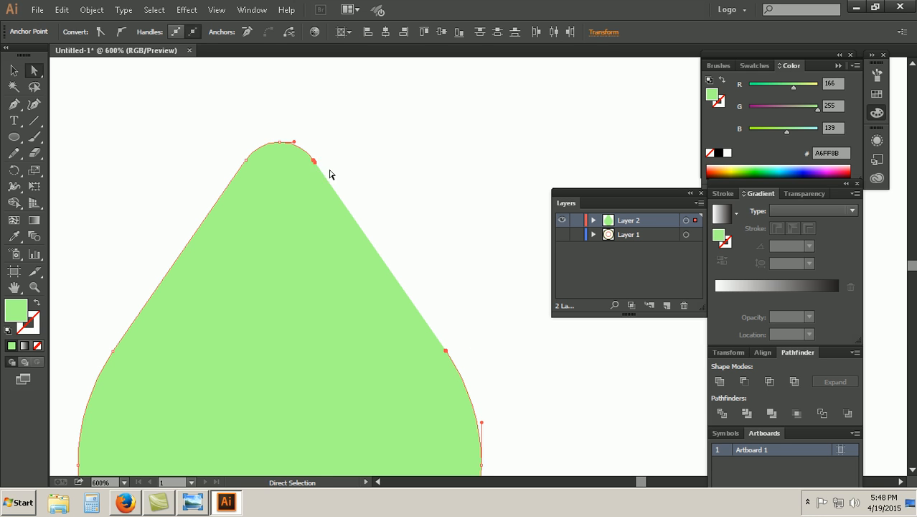
pyautogui.press('Delete')
pyautogui.hotkey('ctrl', 'z')
pyautogui.hotkey('ctrl', 'z')
pyautogui.hotkey('ctrl', 'z')
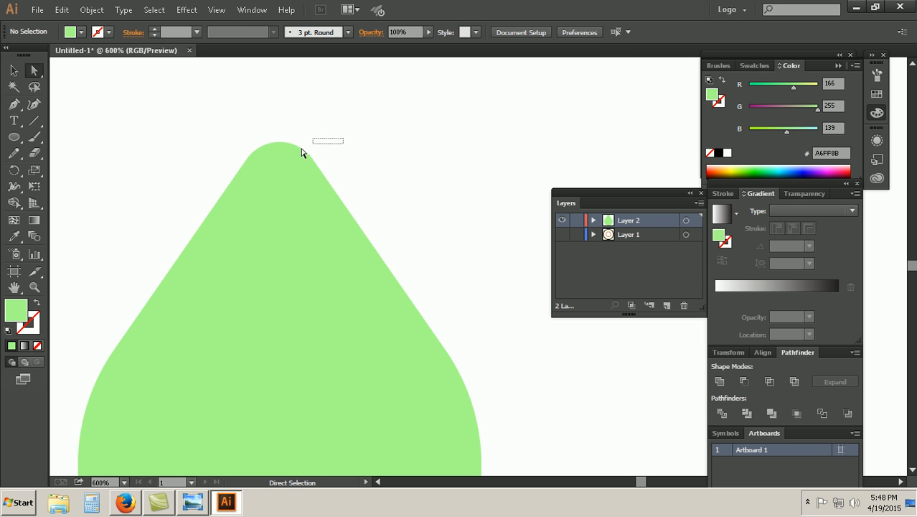
# Step: Examine the end anchors on the right side of the drop's tip for overlapping points
pyautogui.hotkey('ctrl', '+')
pyautogui.hotkey('ctrl', '+')
pyautogui.moveTo(201, 207); pyautogui.dragTo(257, 286)
pyautogui.click(291, 135)
pyautogui.click(184, 147)
pyautogui.click(206, 135)
pyautogui.click(217, 150)
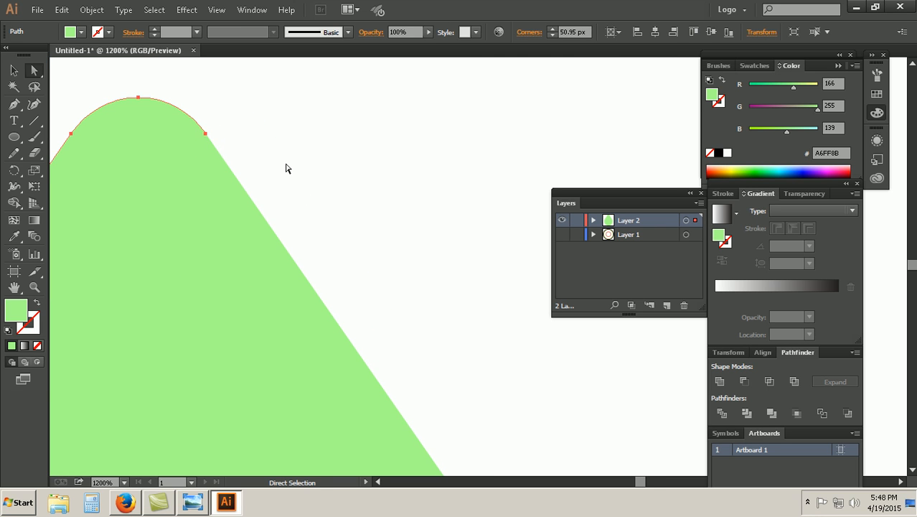
# Step: Try again to join the upper and lower end anchors of the drop's open right edge
pyautogui.hotkey('ctrl', '-')
pyautogui.hotkey('ctrl', '-')
pyautogui.hotkey('ctrl', '-')
pyautogui.moveTo(524, 370); pyautogui.dragTo(378, 194)
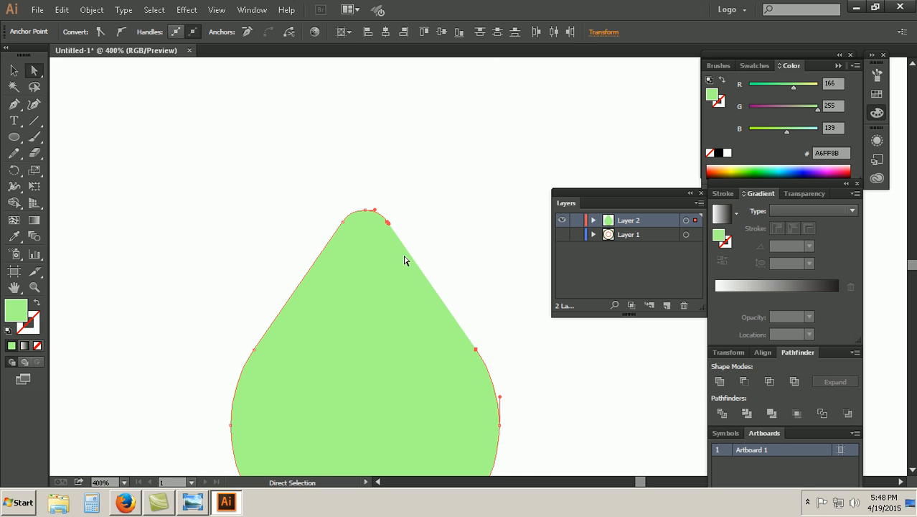
pyautogui.click(92, 9)
pyautogui.moveTo(165, 231)
pyautogui.click(195, 231)
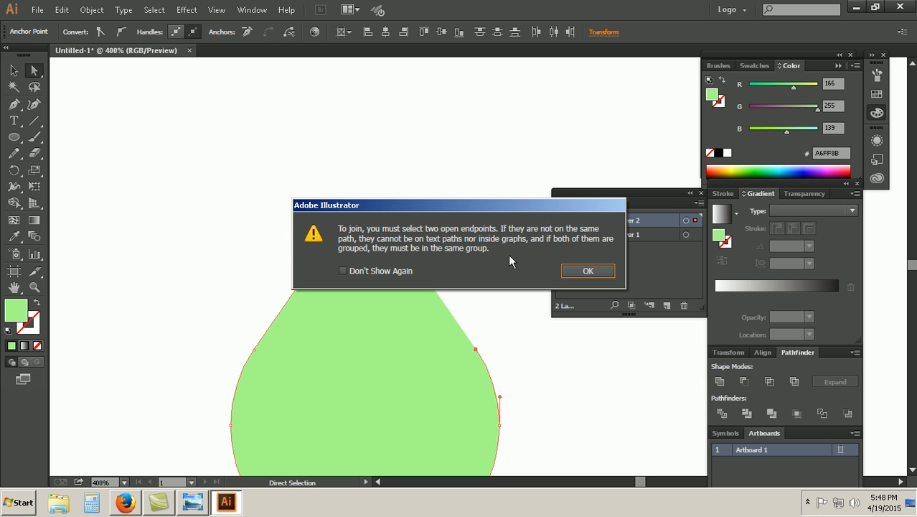
pyautogui.click(580, 270)
# Step: Remove the stray point beside the drop's tip and join the right edge's two open endpoints
pyautogui.click(395, 232)
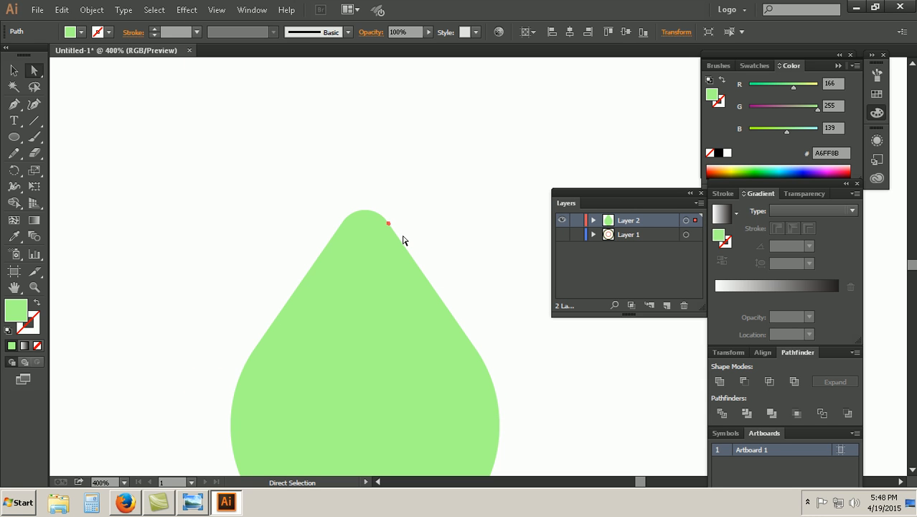
pyautogui.moveTo(373, 192); pyautogui.dragTo(520, 375)
pyautogui.click(92, 10)
pyautogui.moveTo(161, 231)
pyautogui.click(195, 231)
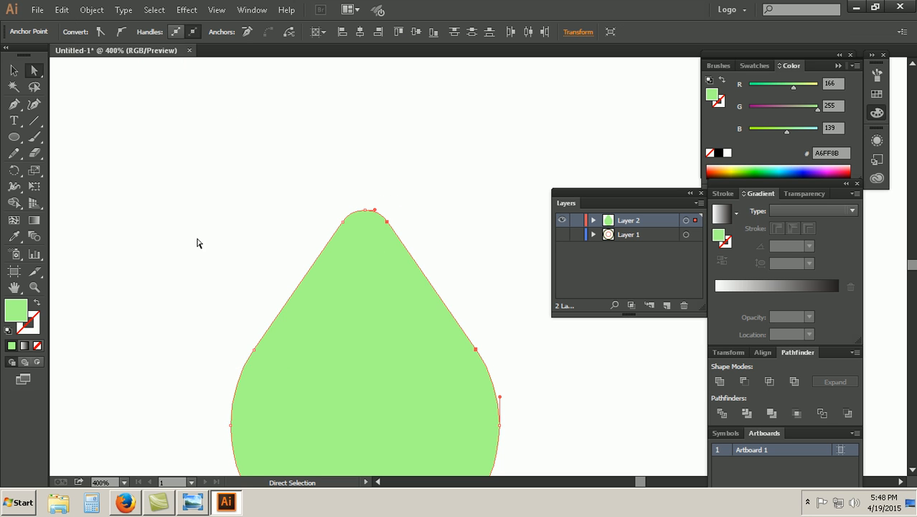
pyautogui.click(14, 70)
pyautogui.hotkey('ctrl', '-')
pyautogui.hotkey('ctrl', '-')
pyautogui.hotkey('ctrl', '-')
pyautogui.hotkey('ctrl', '-')
pyautogui.hotkey('ctrl', '-')
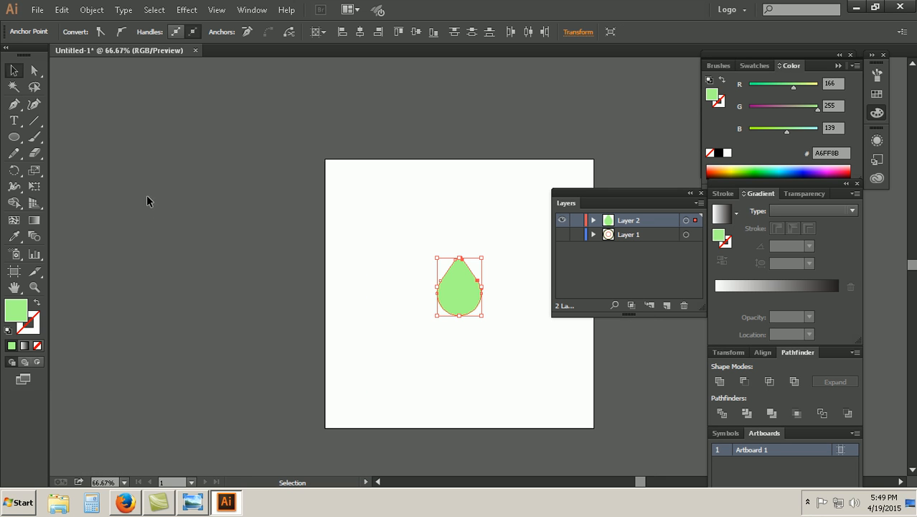
pyautogui.click(447, 251)
# Step: Check the center emblem in the reference image Coffi Bar.jpg, and draw a 10 px by 10 px circle in Illustrator
pyautogui.click(194, 504)
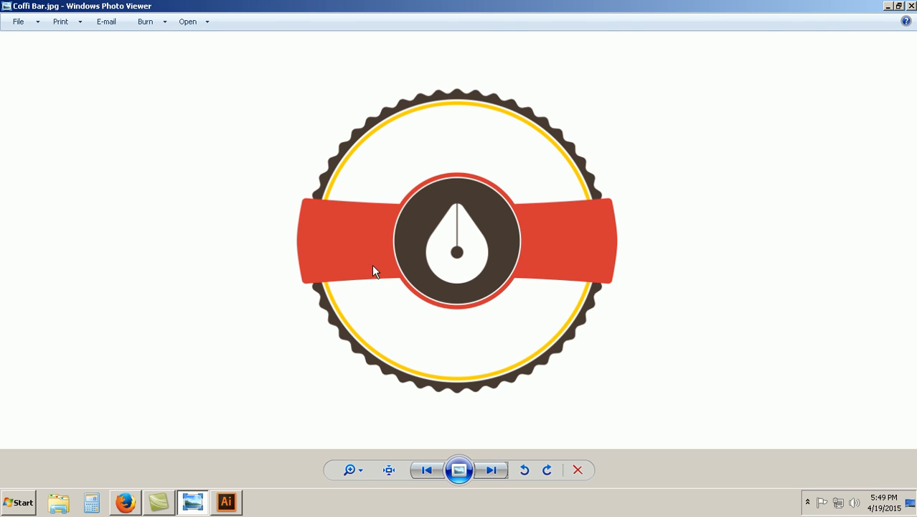
pyautogui.click(228, 507)
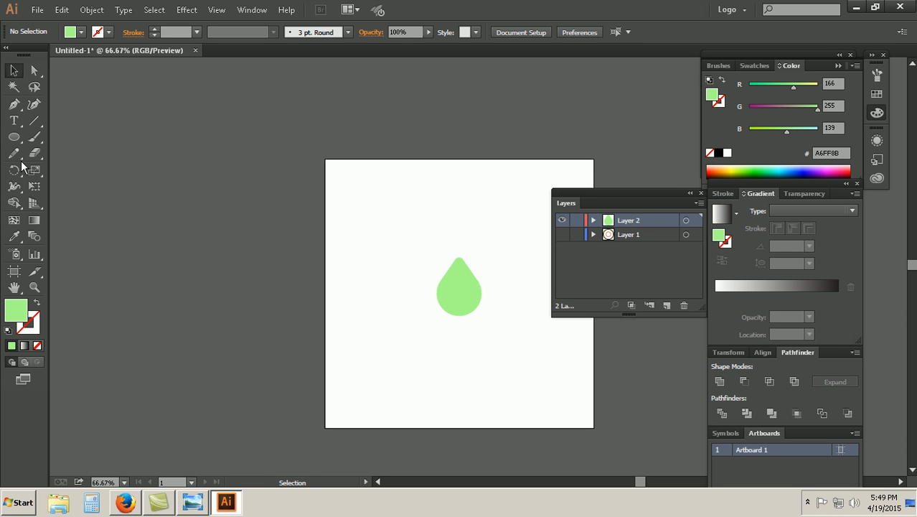
pyautogui.click(352, 229)
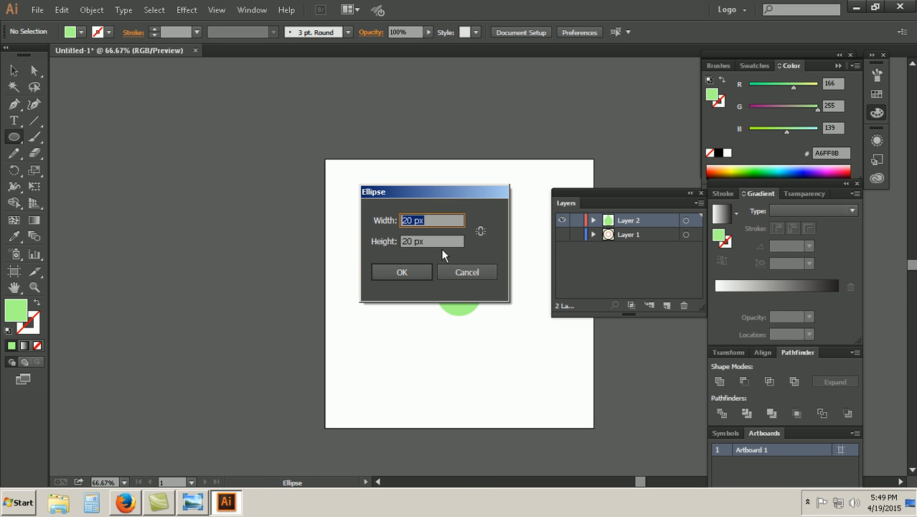
pyautogui.write('10')
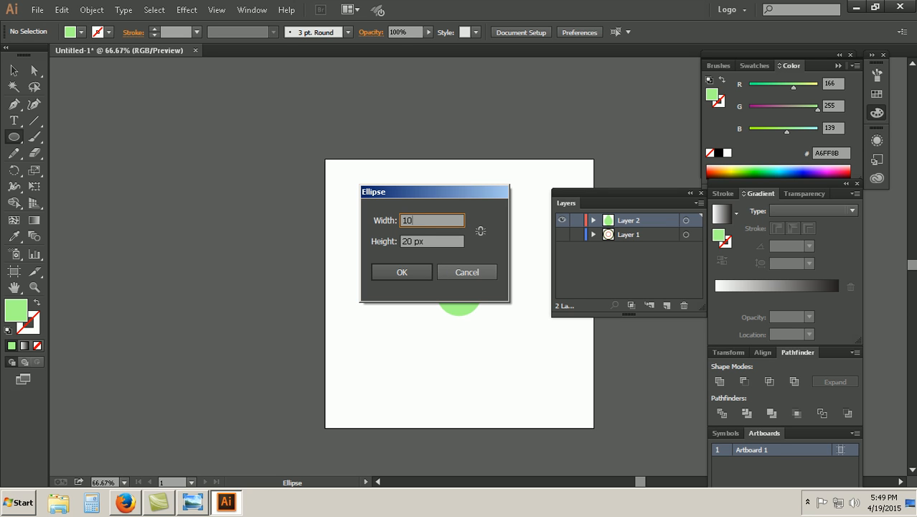
pyautogui.press('Tab')
pyautogui.write('10')
pyautogui.press('Return')
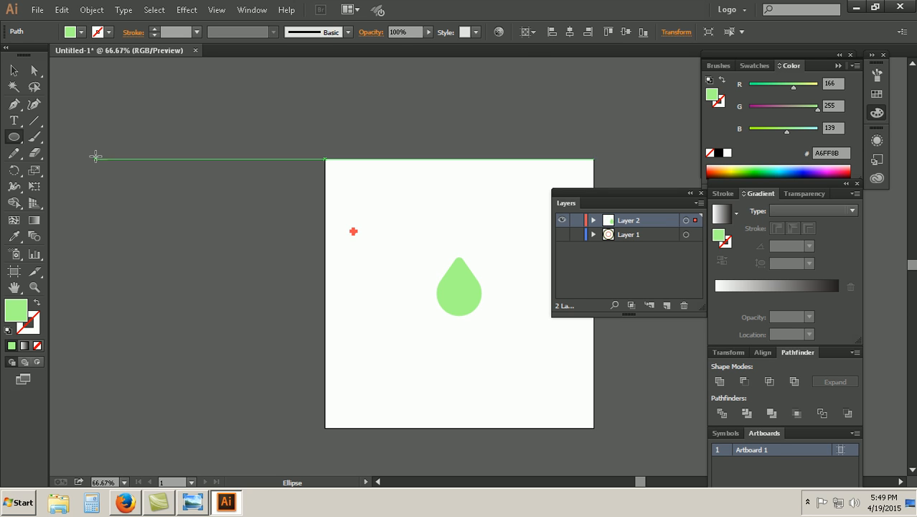
# Step: Fill the 10 px circle with black
pyautogui.click(11, 71)
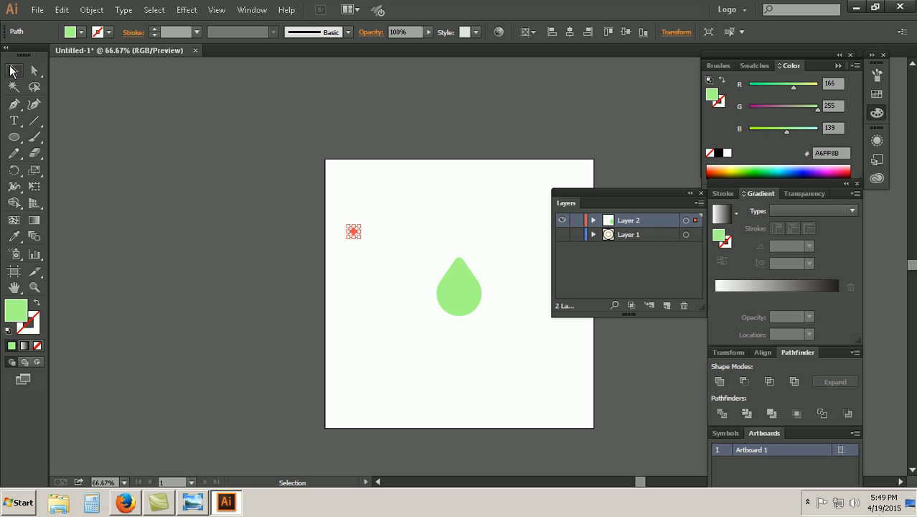
pyautogui.click(739, 169)
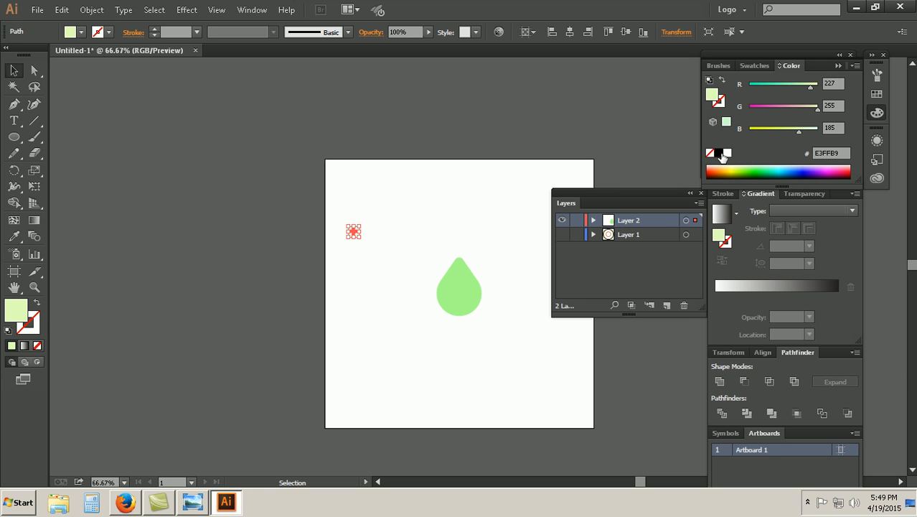
pyautogui.click(719, 153)
# Step: Move the small black circle inside the drop, centered at X 300 px, Y 295 px
pyautogui.click(342, 301)
pyautogui.moveTo(399, 260); pyautogui.dragTo(352, 214)
pyautogui.hotkey('ctrl', '+')
pyautogui.hotkey('ctrl', '+')
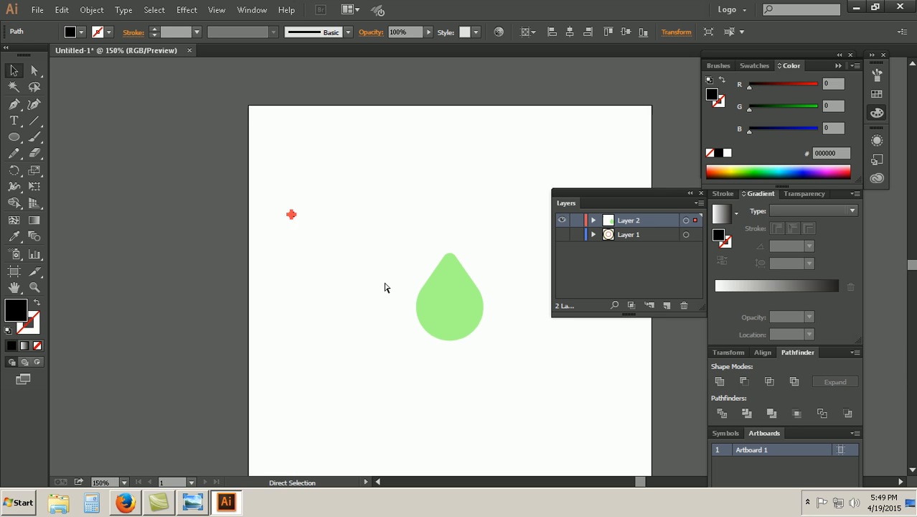
pyautogui.click(194, 250)
pyautogui.moveTo(197, 188); pyautogui.dragTo(434, 322)
pyautogui.click(491, 379)
pyautogui.click(436, 322)
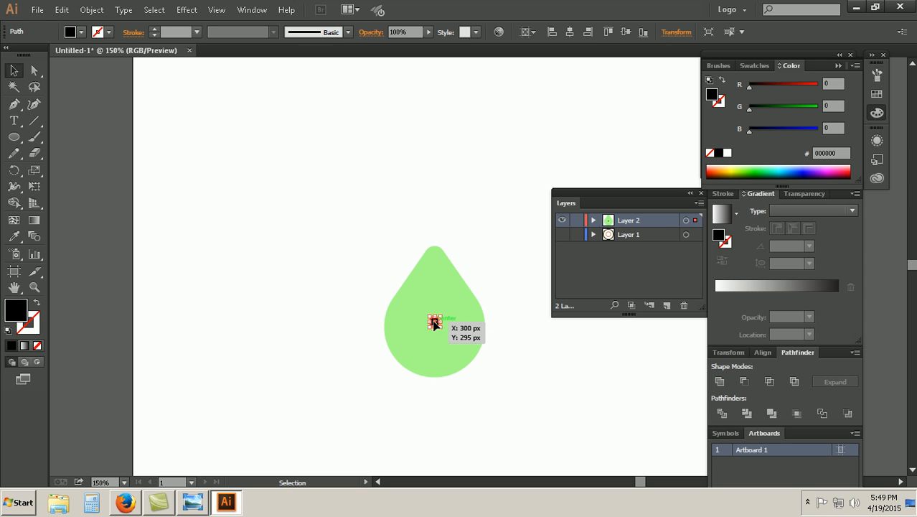
# Step: Delete the small black circle inside the drop and draw a 20 px by 20 px black circle in its place
pyautogui.press('Delete')
pyautogui.click(14, 136)
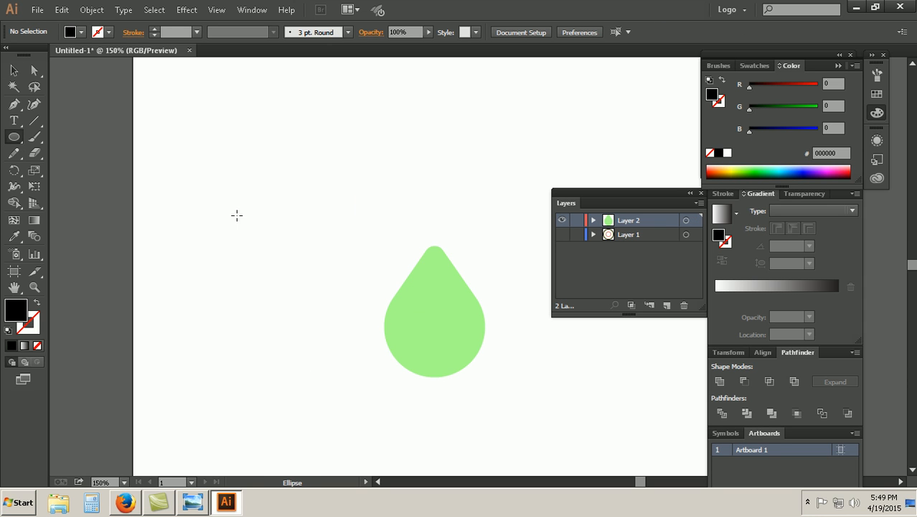
pyautogui.click(252, 235)
pyautogui.press('Tab')
pyautogui.write('20')
pyautogui.press('Tab')
pyautogui.write('3')
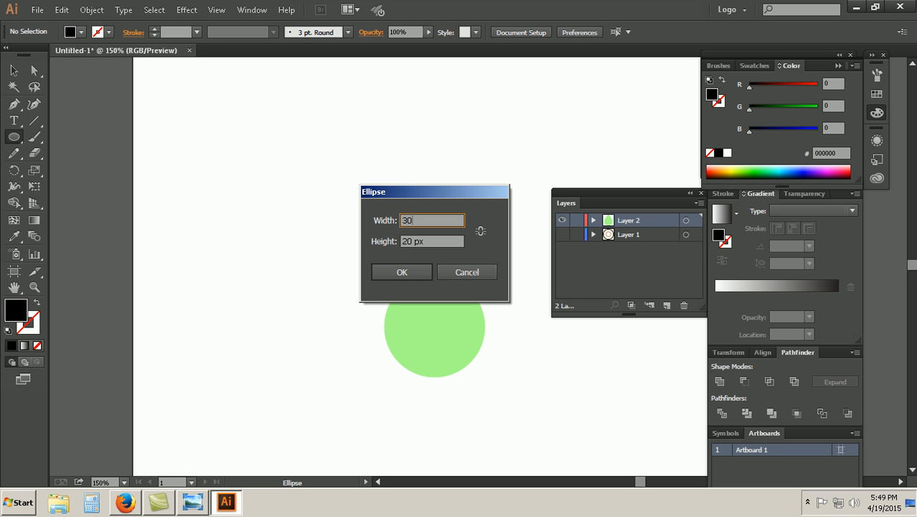
pyautogui.press('Tab')
pyautogui.hotkey('shift', 'Tab')
pyautogui.hotkey('shift', 'Tab')
pyautogui.hotkey('shift', 'Tab')
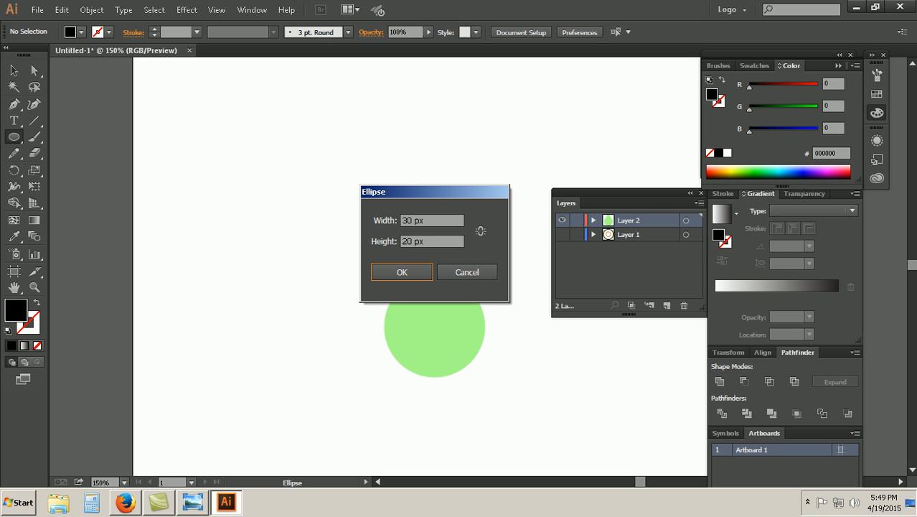
pyautogui.write('520')
pyautogui.press('Tab')
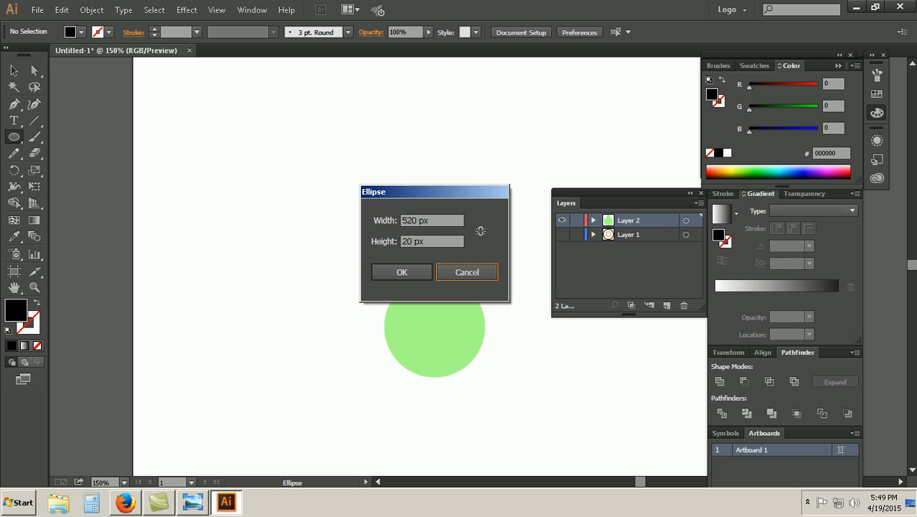
pyautogui.hotkey('shift', 'Tab')
pyautogui.hotkey('shift', 'Tab')
pyautogui.hotkey('shift', 'Tab')
pyautogui.write('20')
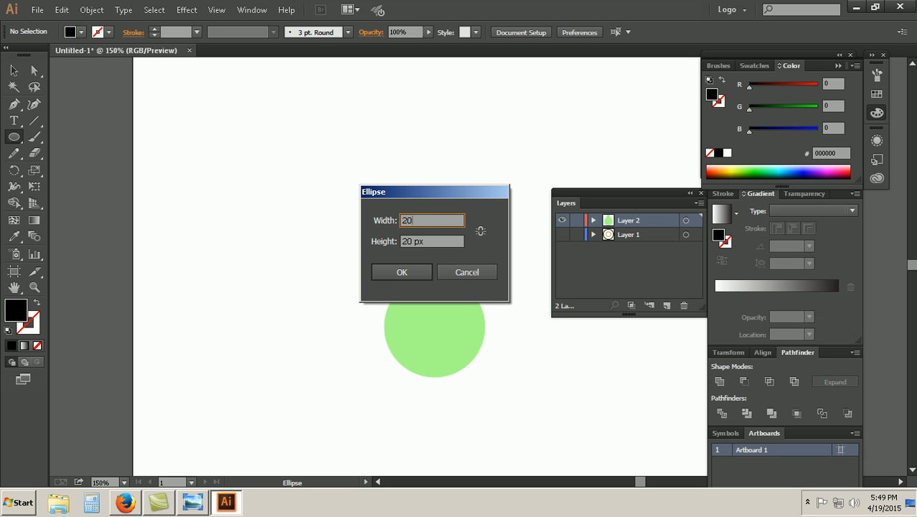
pyautogui.press('Return')
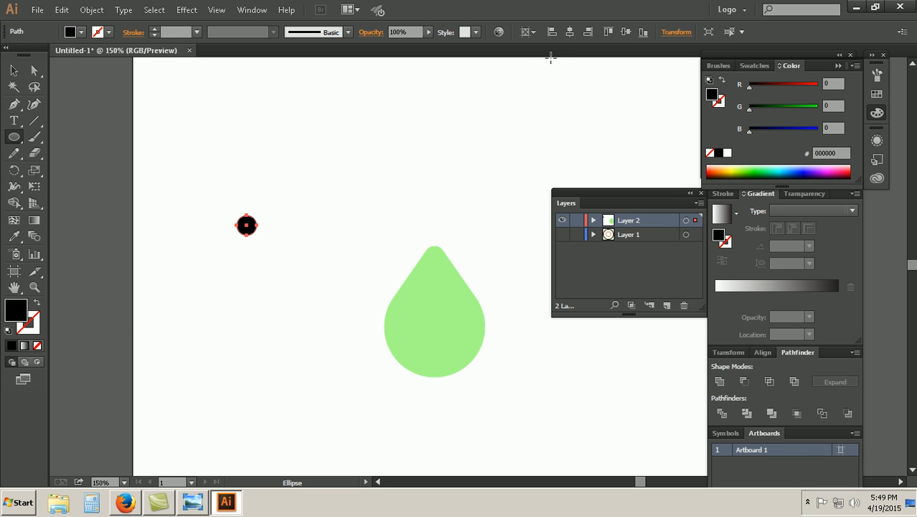
# Step: Center the 20 px circle horizontally and vertically on the artboard, over the drop, and deselect it
pyautogui.click(570, 32)
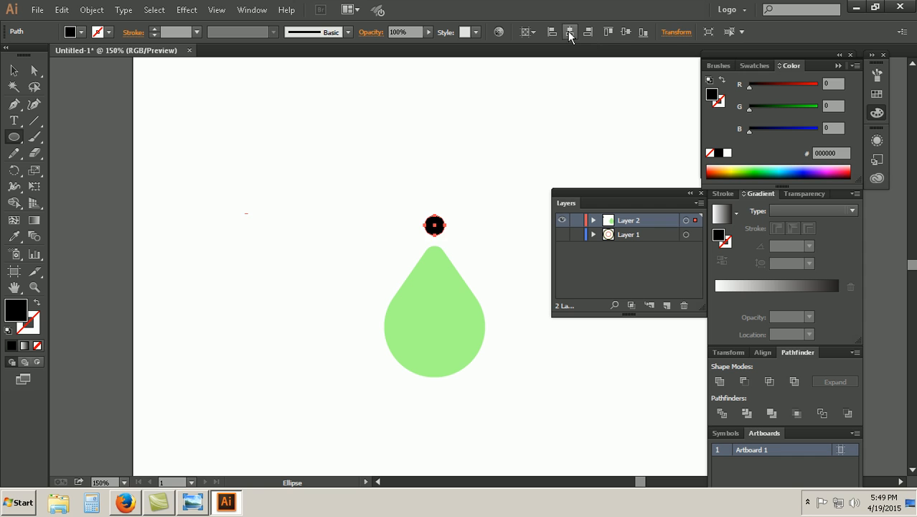
pyautogui.click(625, 33)
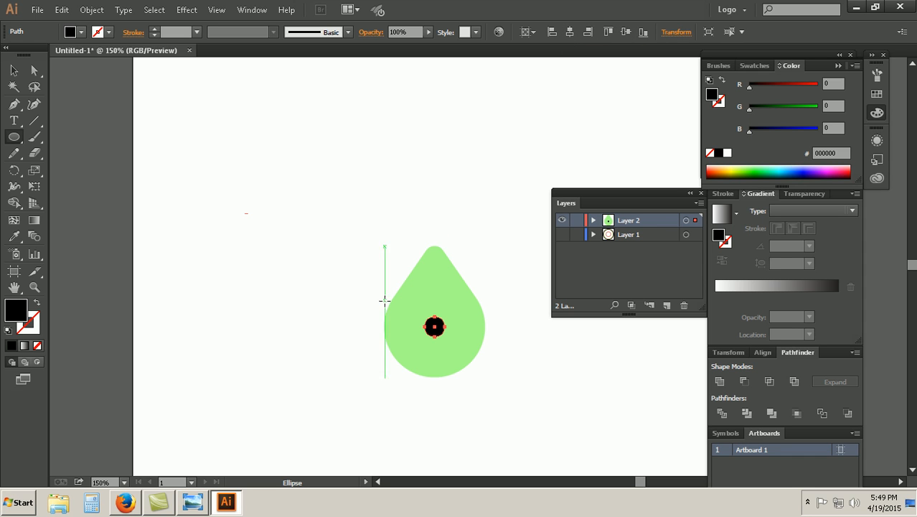
pyautogui.click(13, 71)
pyautogui.click(82, 179)
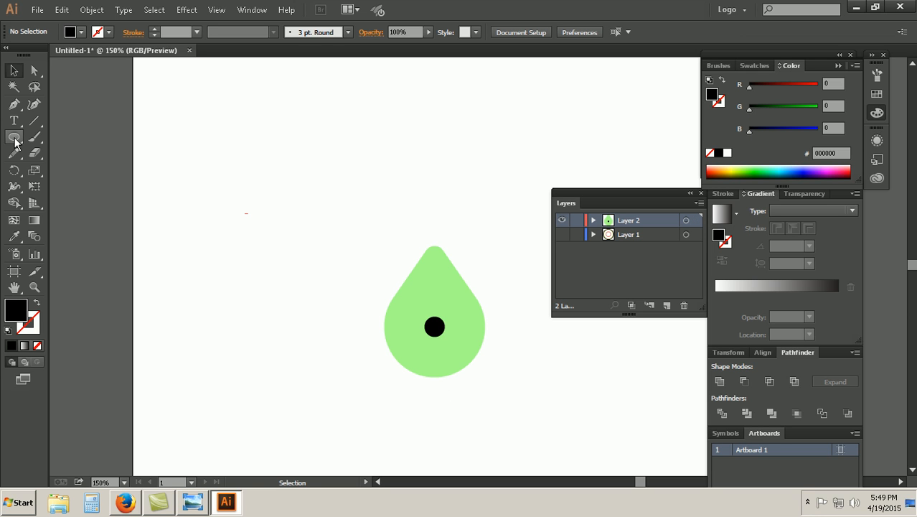
# Step: Try a black rectangle 10 px wide and 70 px high beside the drop and remove it
pyautogui.moveTo(15, 142); pyautogui.dragTo(35, 141)
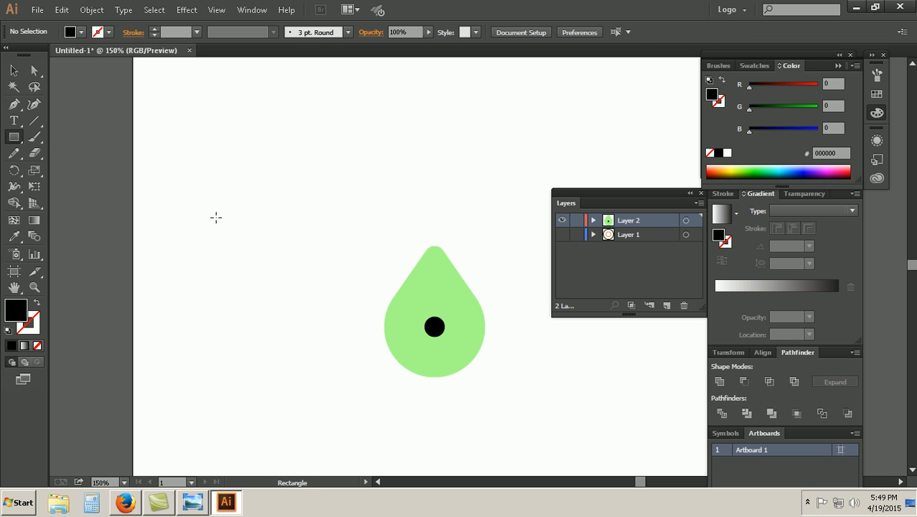
pyautogui.moveTo(215, 214); pyautogui.dragTo(218, 217)
pyautogui.hotkey('ctrl', 'z')
pyautogui.click(223, 172)
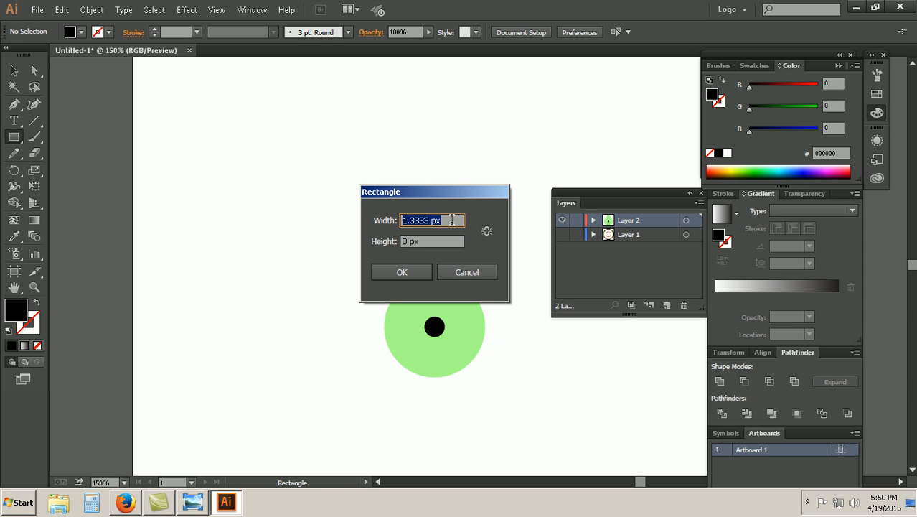
pyautogui.write('10')
pyautogui.press('Tab')
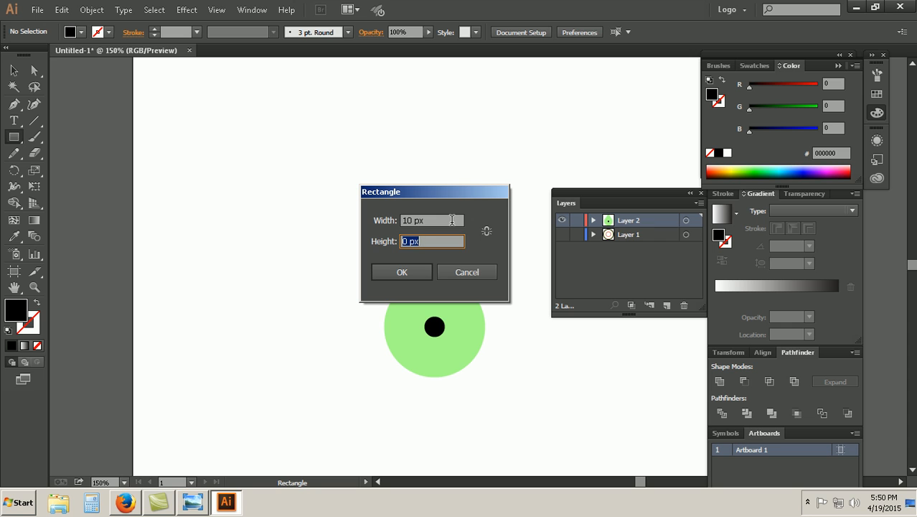
pyautogui.write('70')
pyautogui.press('Return')
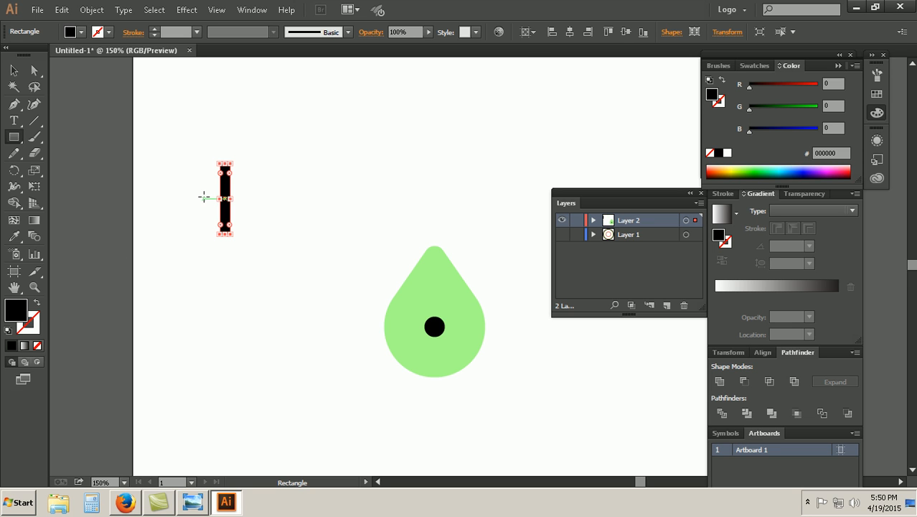
pyautogui.press('Delete')
# Step: Draw a black rectangle 5 px wide and 70 px high outside the artboard
pyautogui.click(106, 164)
pyautogui.write('5')
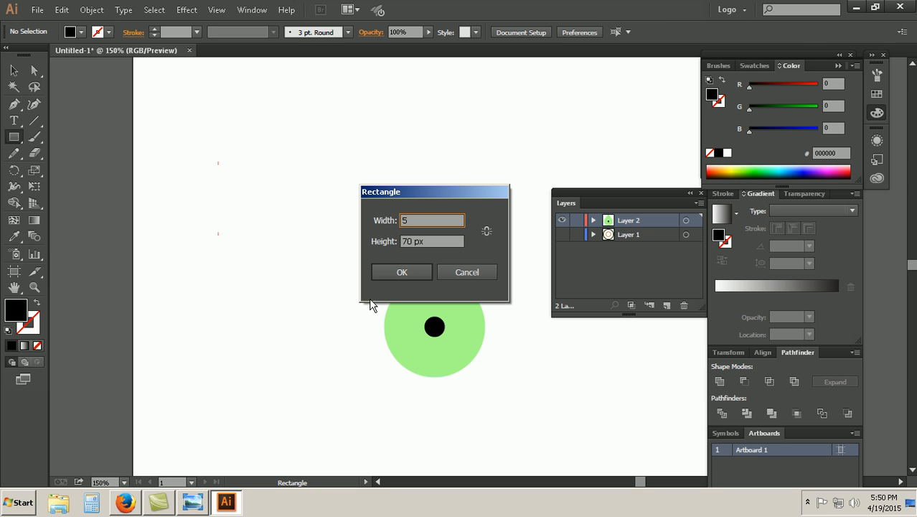
pyautogui.click(383, 275)
pyautogui.click(34, 104)
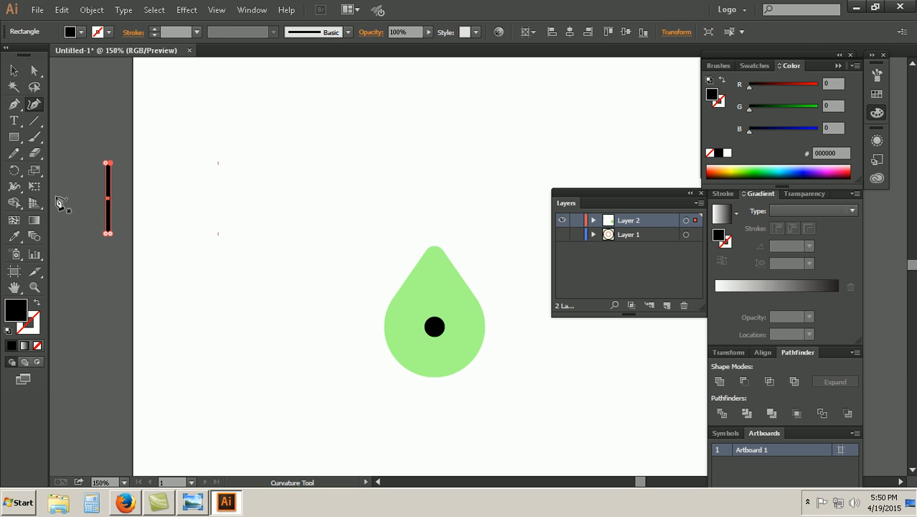
pyautogui.click(13, 70)
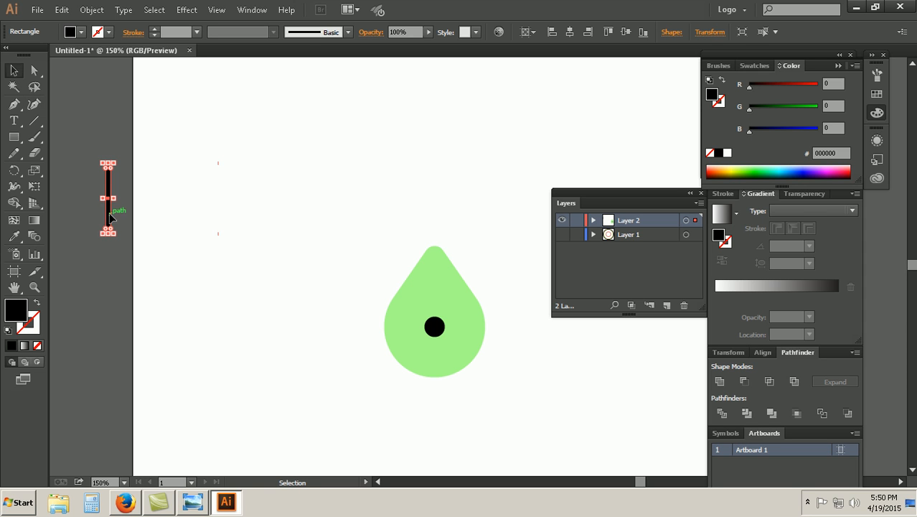
# Step: Center the 5 px bar on the artboard and move it up until its lower end just overlaps the black circle
pyautogui.click(569, 33)
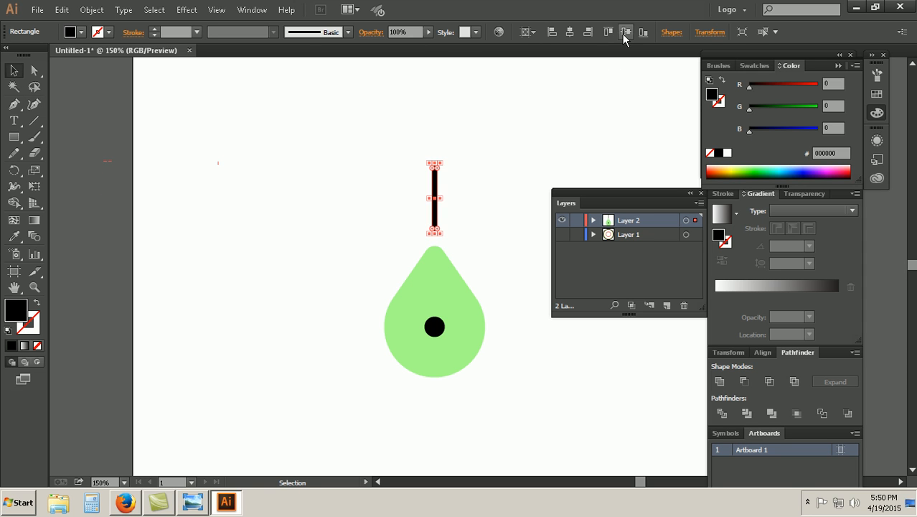
pyautogui.click(625, 33)
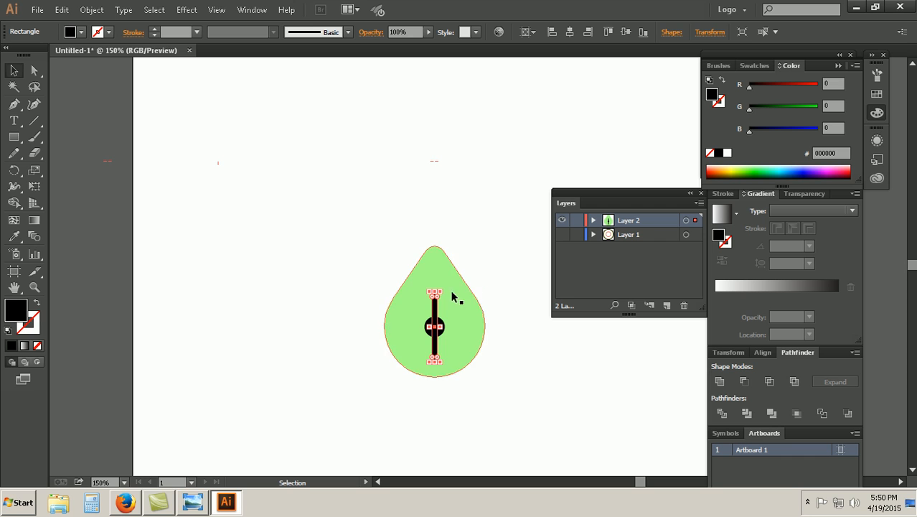
pyautogui.press('Up')
pyautogui.press('Up')
pyautogui.press('Up')
pyautogui.press('Up')
pyautogui.press('Up')
pyautogui.press('Up')
pyautogui.press('Up')
pyautogui.press('Up')
pyautogui.press('Up')
pyautogui.press('Up')
pyautogui.press('Up')
pyautogui.press('Up')
pyautogui.press('Up')
pyautogui.press('Up')
pyautogui.press('Up')
pyautogui.press('Up')
pyautogui.press('Up')
pyautogui.press('Up')
pyautogui.press('Up')
pyautogui.press('Up')
pyautogui.press('Up')
pyautogui.press('Up')
pyautogui.press('Up')
pyautogui.press('Up')
pyautogui.press('Up')
pyautogui.press('Up')
pyautogui.press('Up')
pyautogui.press('Up')
pyautogui.press('Up')
pyautogui.press('Up')
pyautogui.press('Up')
pyautogui.press('Up')
pyautogui.press('Up')
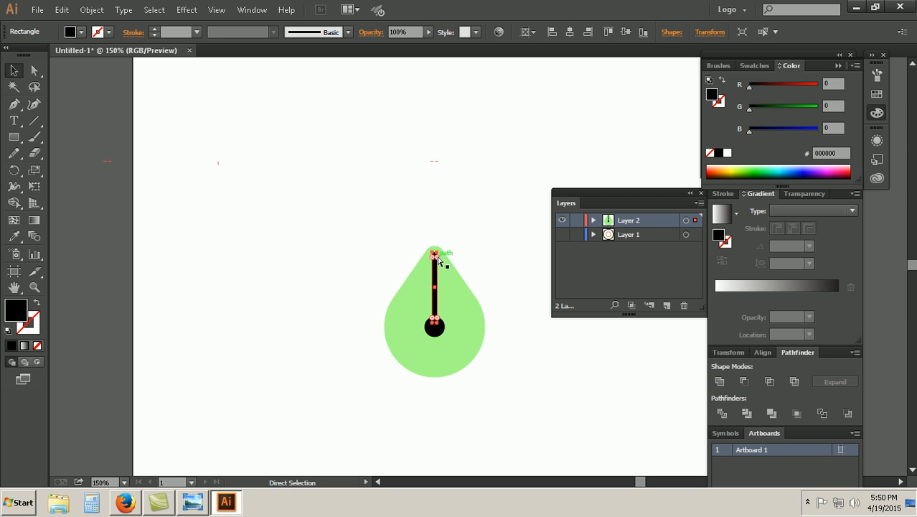
# Step: Stretch the bar's upper end until it extends slightly beyond the drop's tip
pyautogui.hotkey('ctrl', '+')
pyautogui.hotkey('ctrl', '+')
pyautogui.hotkey('ctrl', '+')
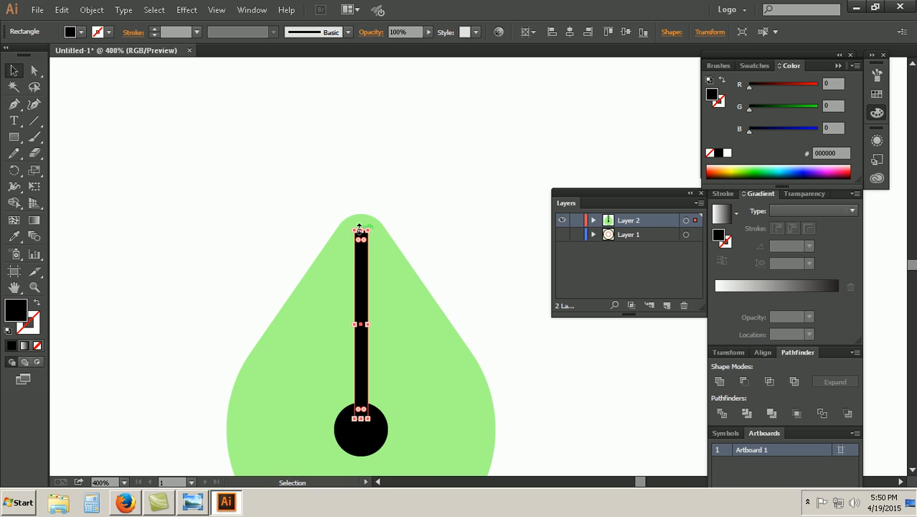
pyautogui.moveTo(359, 228); pyautogui.dragTo(363, 198)
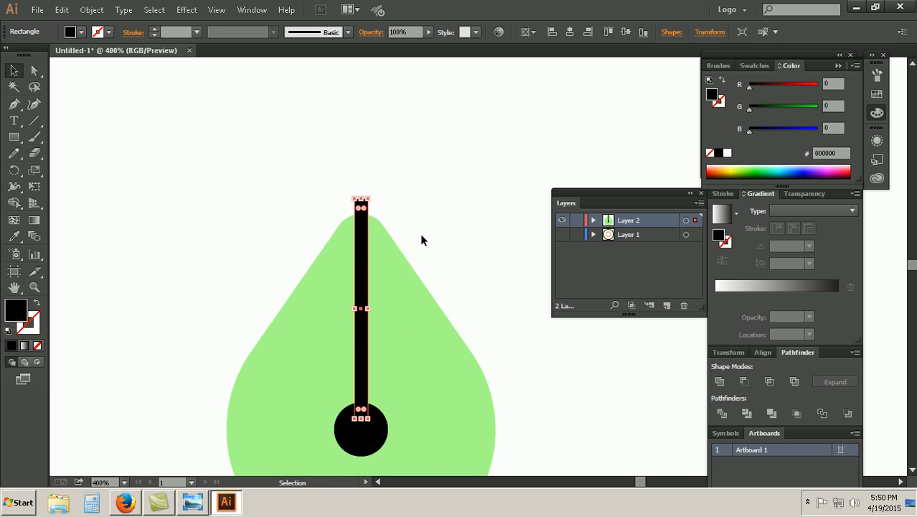
pyautogui.hotkey('ctrl', '-')
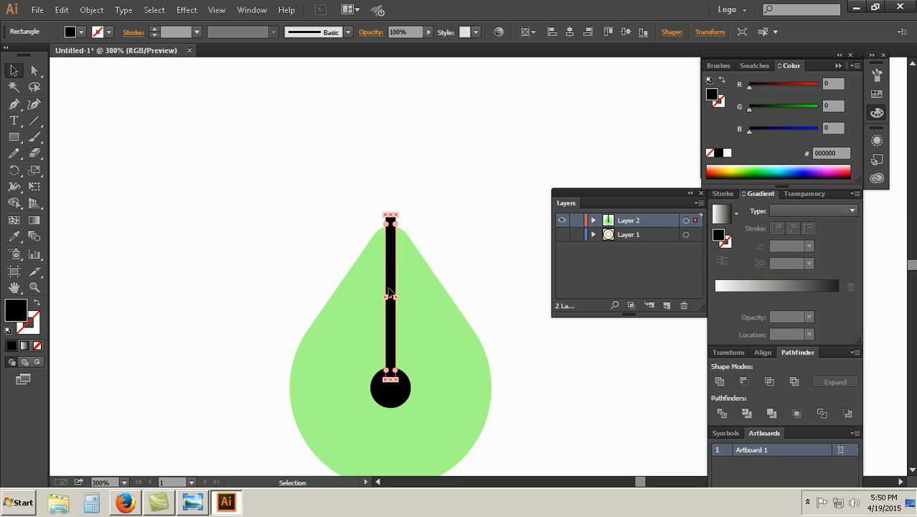
# Step: Unite the black circle and the bar into a single shape
pyautogui.keyDown('shift'); pyautogui.click(394, 277); pyautogui.keyUp('shift')
pyautogui.keyDown('shift'); pyautogui.click(401, 397); pyautogui.keyUp('shift')
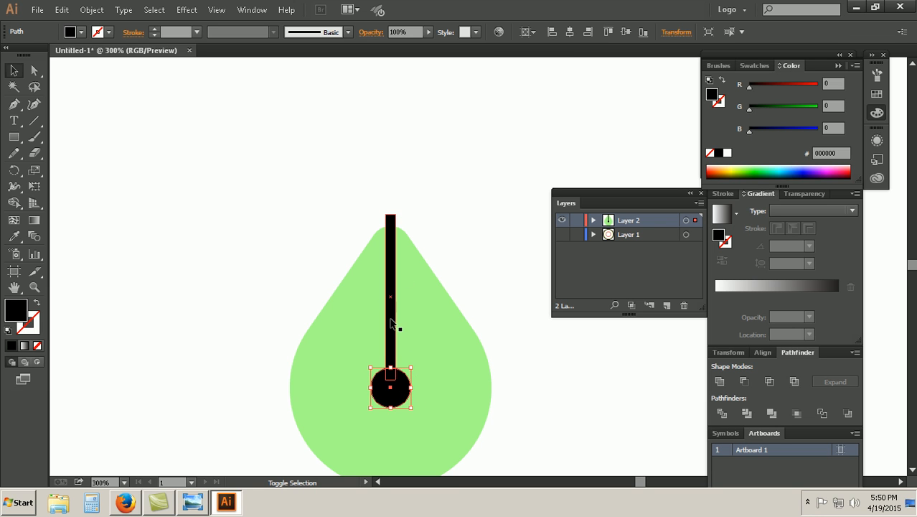
pyautogui.keyDown('shift'); pyautogui.click(391, 320); pyautogui.keyUp('shift')
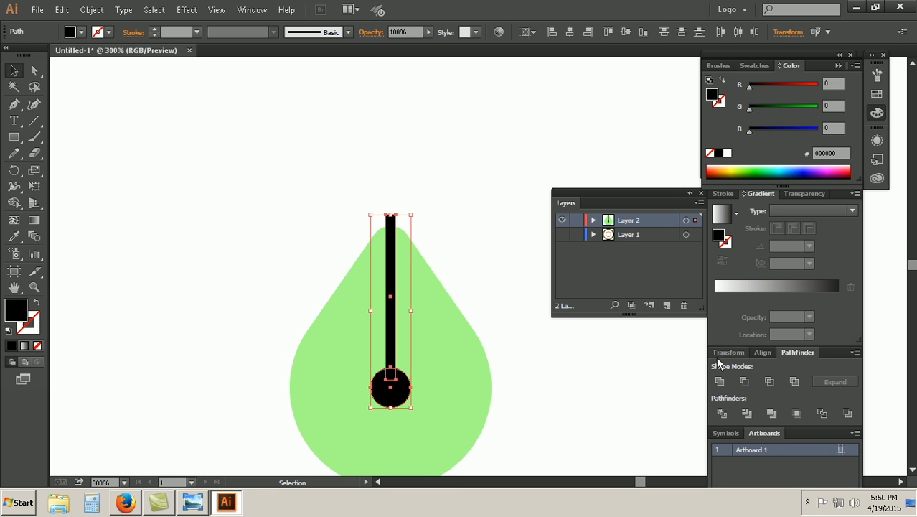
pyautogui.click(718, 381)
pyautogui.click(579, 388)
# Step: Try cutting the united black shape out of the drop with Minus Front, and undo it
pyautogui.moveTo(579, 388); pyautogui.dragTo(313, 309)
pyautogui.moveTo(542, 414); pyautogui.dragTo(300, 324)
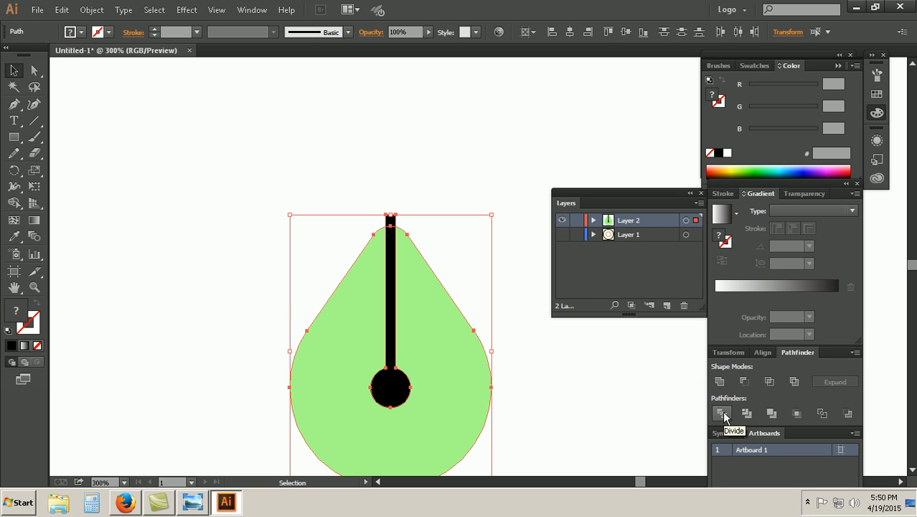
pyautogui.click(743, 382)
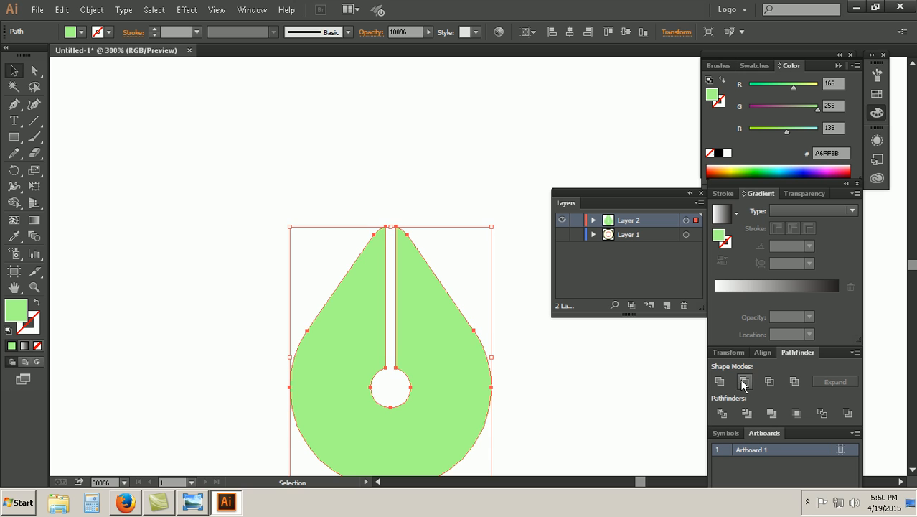
pyautogui.click(528, 401)
pyautogui.hotkey('ctrl', '-')
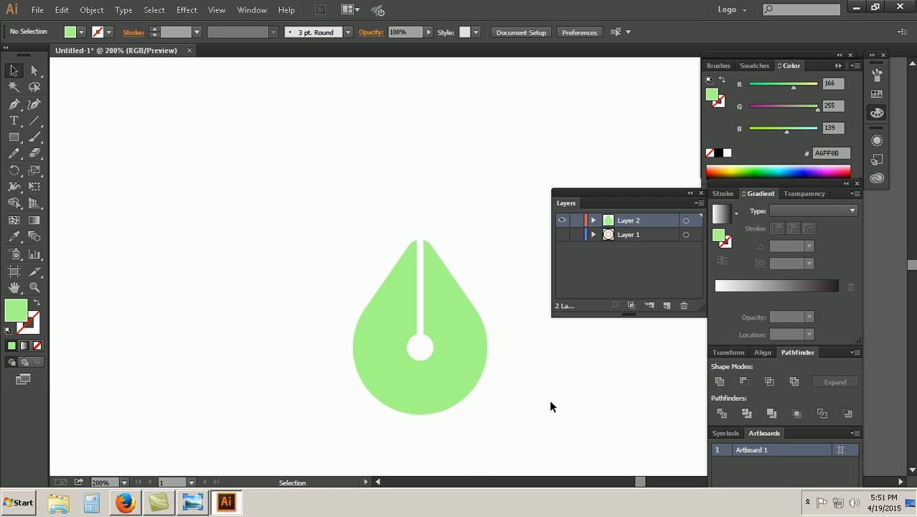
pyautogui.hotkey('ctrl', 'z')
# Step: Subtract the united bar and circle from the green drop with Minus Front
pyautogui.click(528, 371)
pyautogui.click(427, 311)
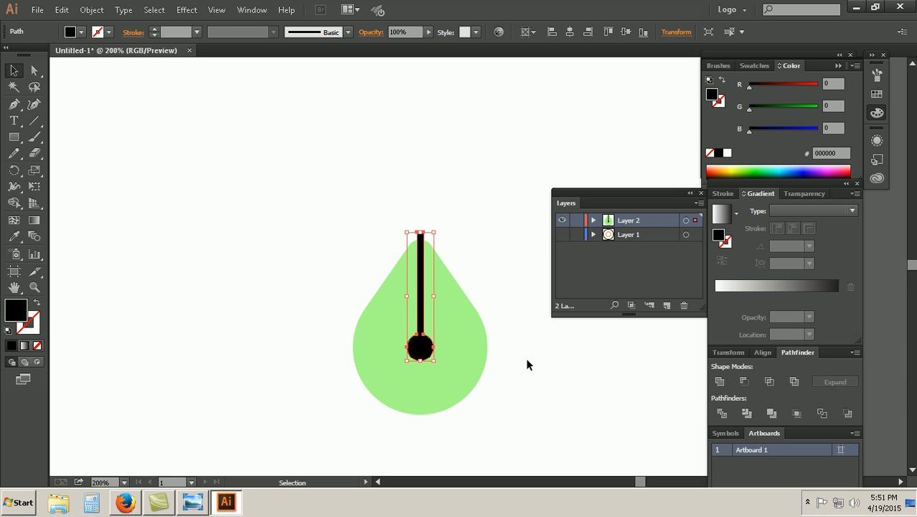
pyautogui.moveTo(526, 358); pyautogui.dragTo(323, 276)
pyautogui.click(745, 382)
pyautogui.click(570, 369)
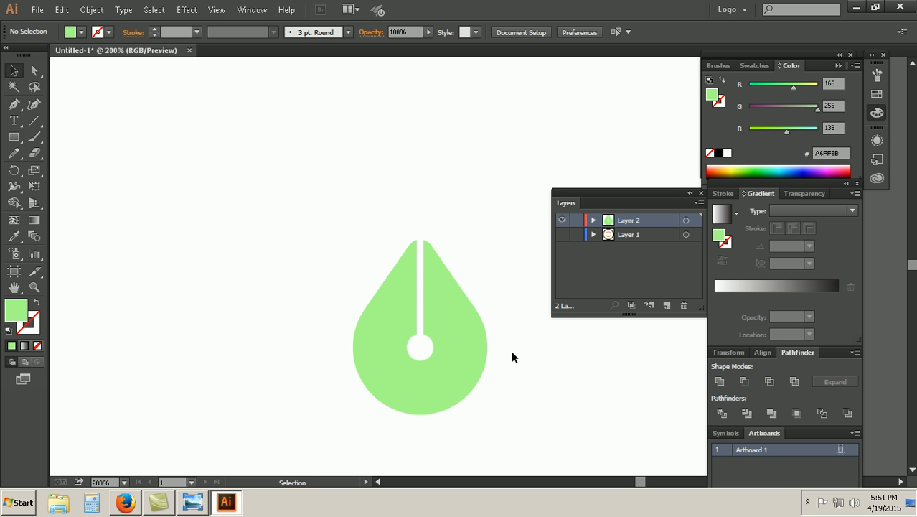
# Step: Compare the slotted drop with the center emblem in the reference image Coffi Bar.jpg, and return to Illustrator
pyautogui.hotkey('ctrl', '-')
pyautogui.hotkey('ctrl', '-')
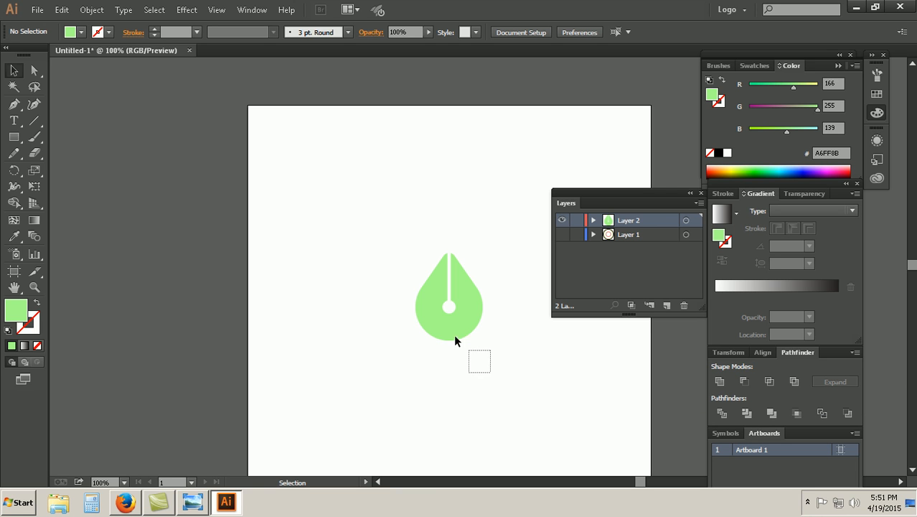
pyautogui.moveTo(489, 370); pyautogui.dragTo(348, 234)
pyautogui.click(466, 387)
pyautogui.click(200, 500)
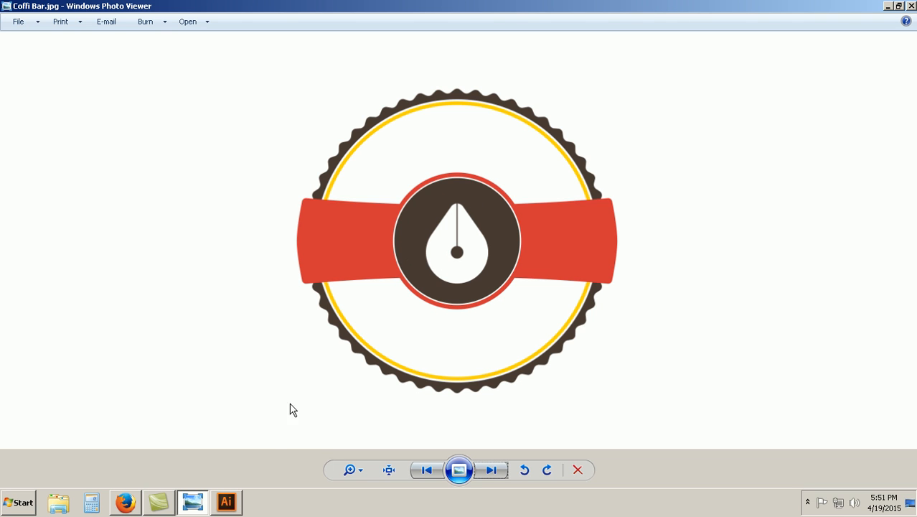
pyautogui.click(235, 507)
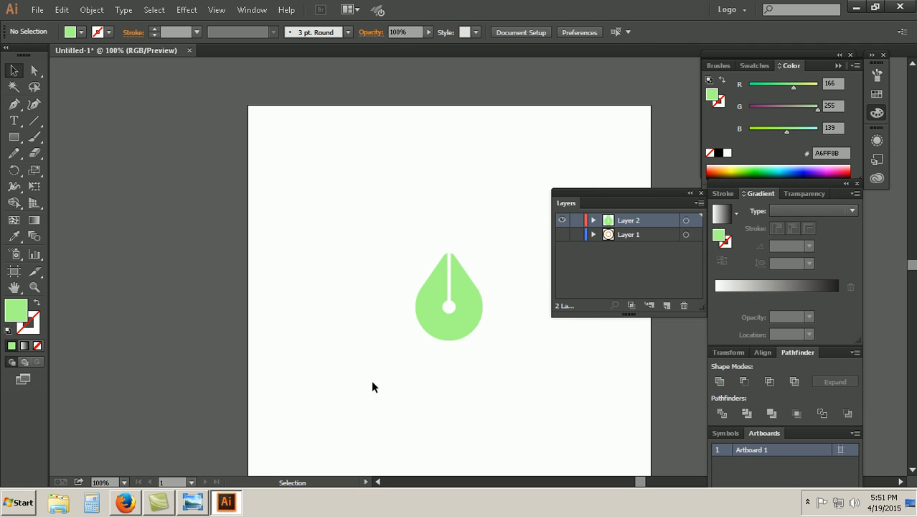
pyautogui.click(457, 335)
pyautogui.click(503, 351)
# Step: Recheck the reference image Coffi Bar.jpg and make Layer 1 with the badge rings visible in Illustrator
pyautogui.click(193, 502)
pyautogui.hotkey('alt', 'Tab')
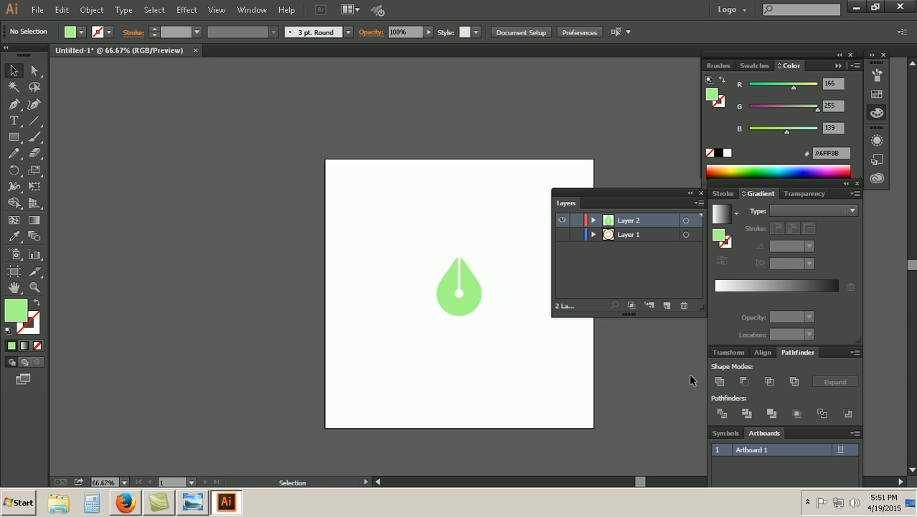
pyautogui.click(562, 235)
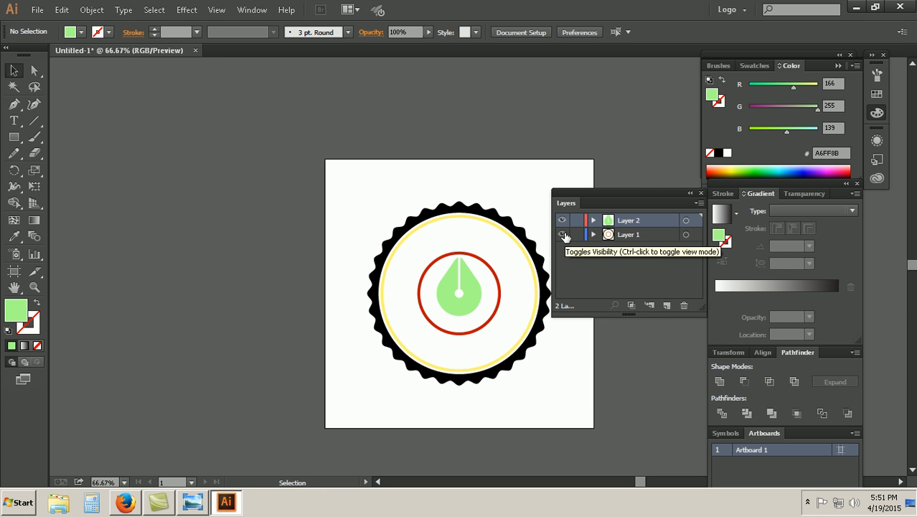
# Step: Compare the drop with Layer 1 hidden and shown, and recheck the center emblem in Coffi Bar.jpg before returning to Illustrator
pyautogui.click(565, 235)
pyautogui.click(565, 236)
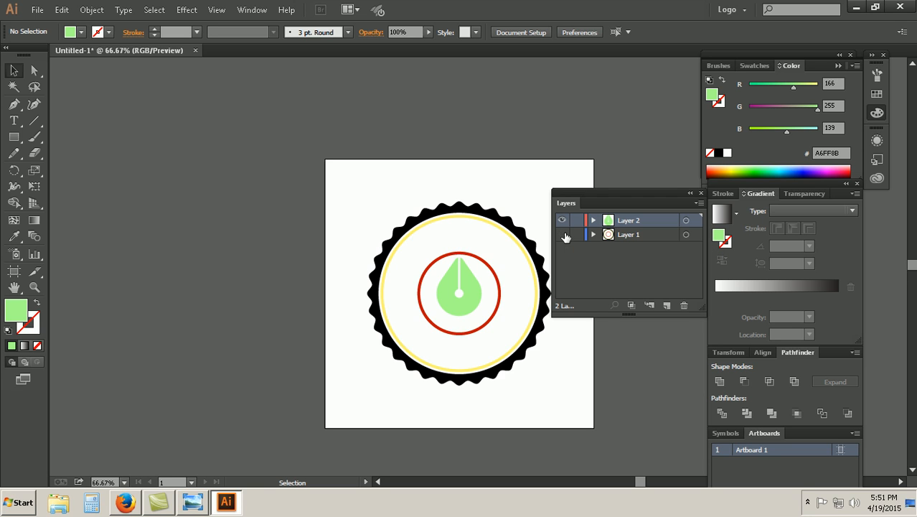
pyautogui.click(563, 236)
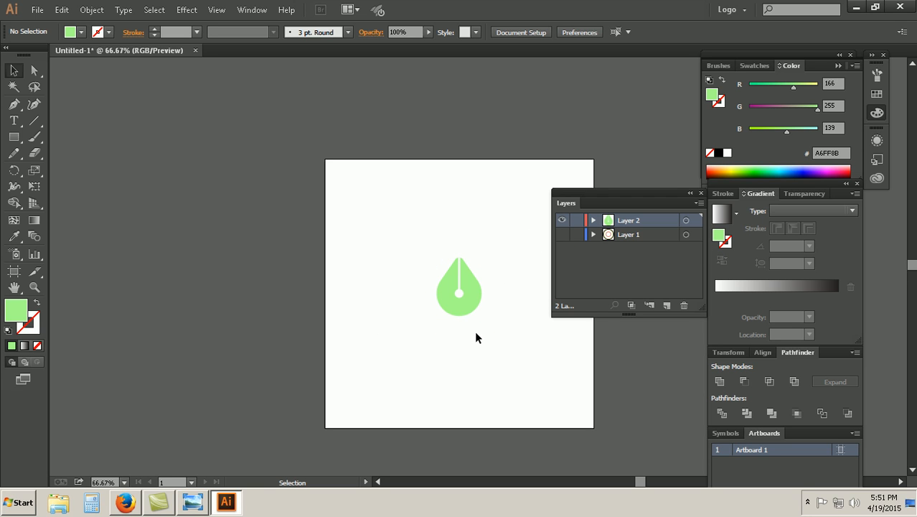
pyautogui.click(562, 235)
pyautogui.click(562, 235)
pyautogui.click(562, 235)
pyautogui.click(562, 235)
pyautogui.click(562, 235)
pyautogui.click(562, 235)
pyautogui.click(561, 235)
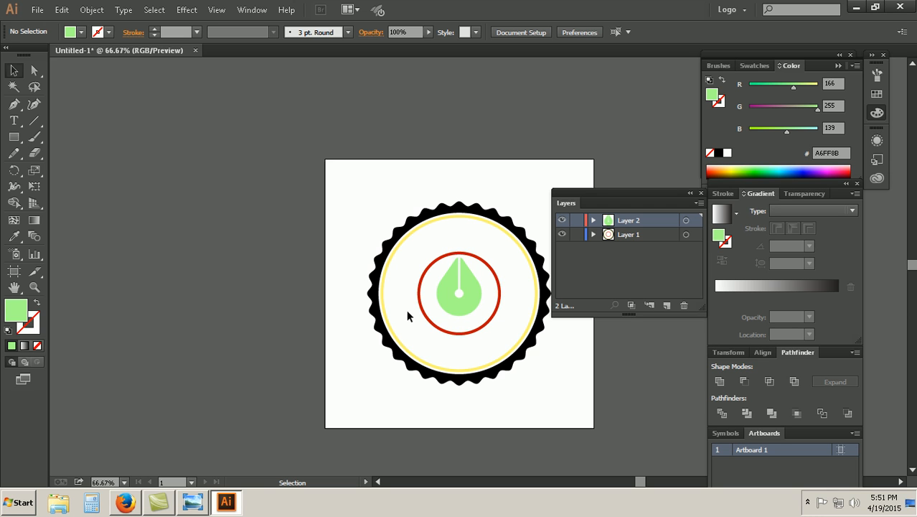
pyautogui.click(200, 501)
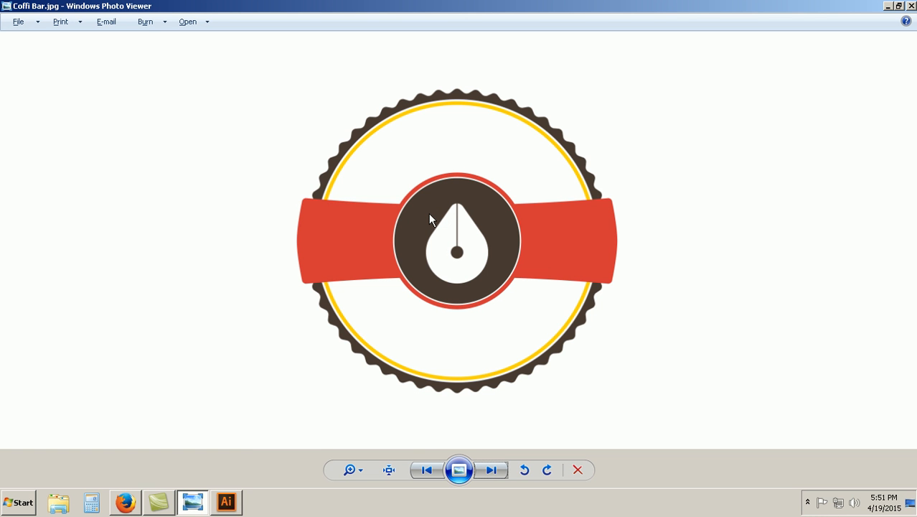
pyautogui.click(228, 502)
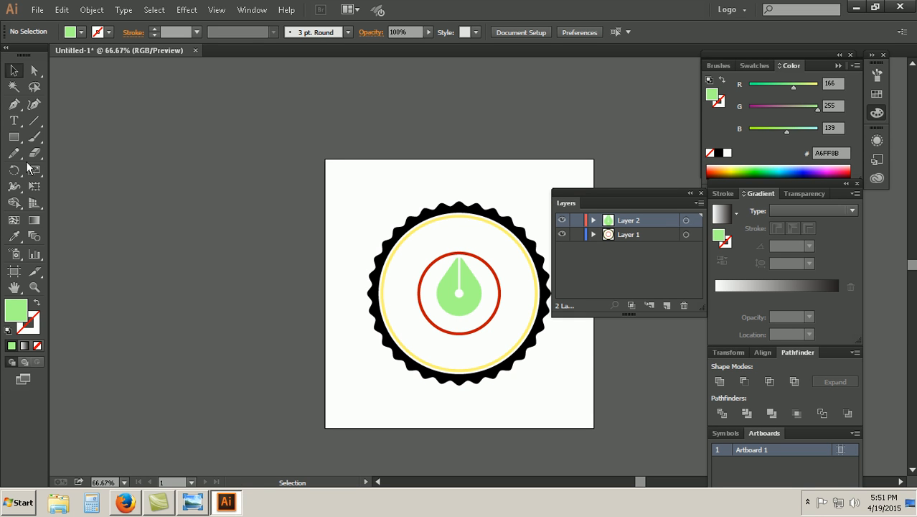
# Step: Draw a 170 by 170 px circle and center it horizontally and vertically on the artboard
pyautogui.moveTo(19, 140); pyautogui.dragTo(50, 171)
pyautogui.click(282, 234)
pyautogui.write('170')
pyautogui.press('Tab')
pyautogui.write('1')
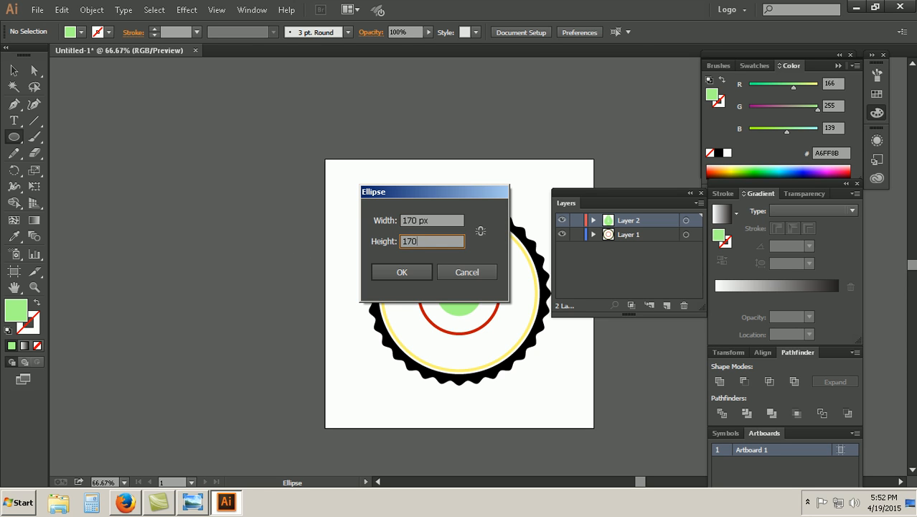
pyautogui.press('Return')
pyautogui.click(574, 33)
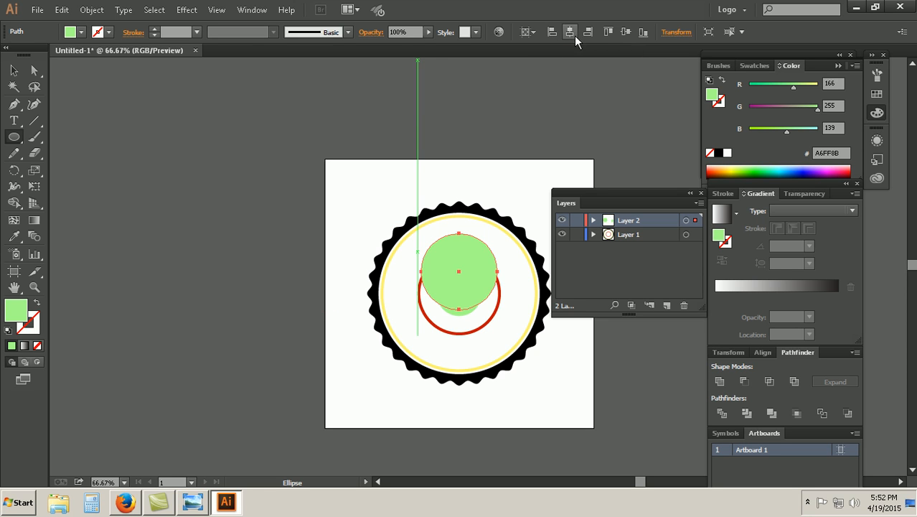
pyautogui.click(623, 33)
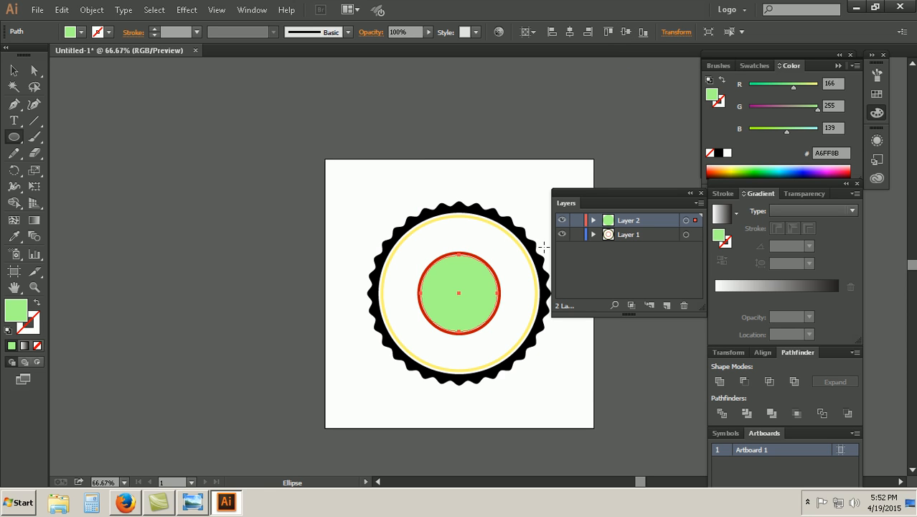
# Step: Fill the new circle with dark brown 451900 and send it to the back behind the green drop
pyautogui.click(717, 174)
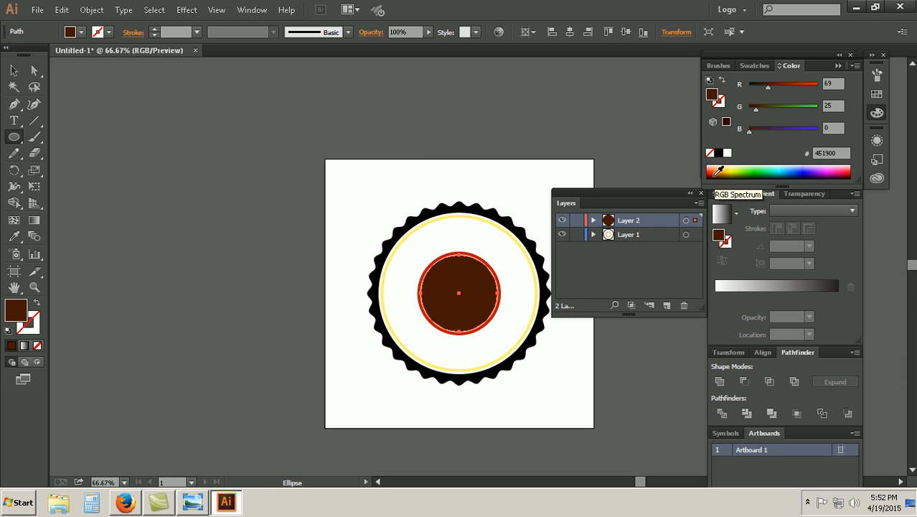
pyautogui.click(13, 71)
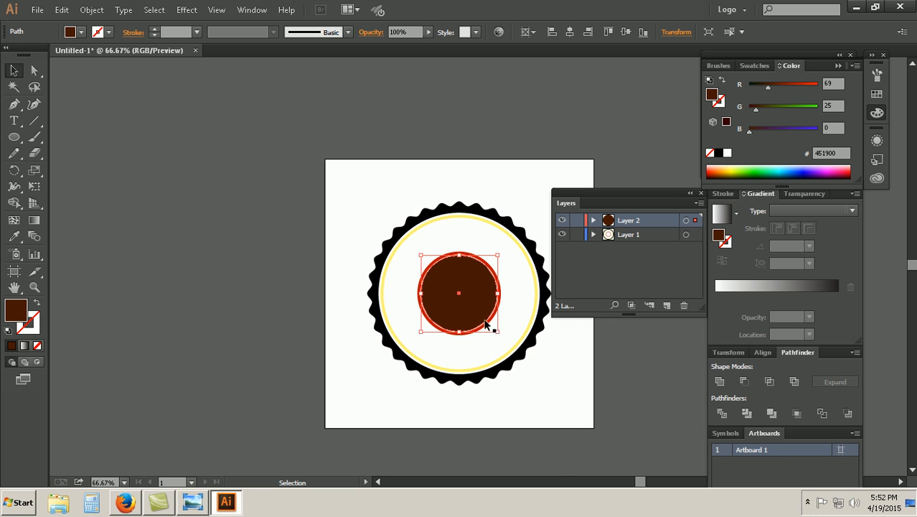
pyautogui.rightClick(467, 296)
pyautogui.moveTo(517, 453)
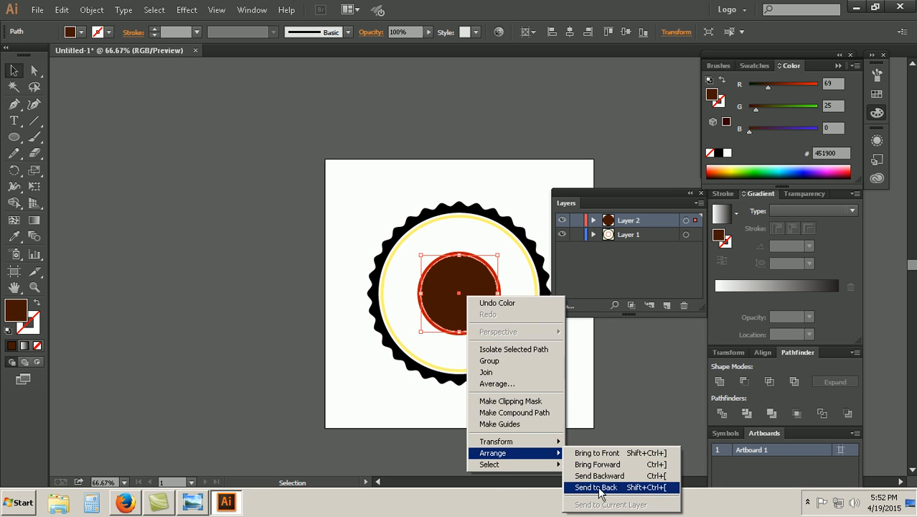
pyautogui.click(596, 487)
pyautogui.click(521, 387)
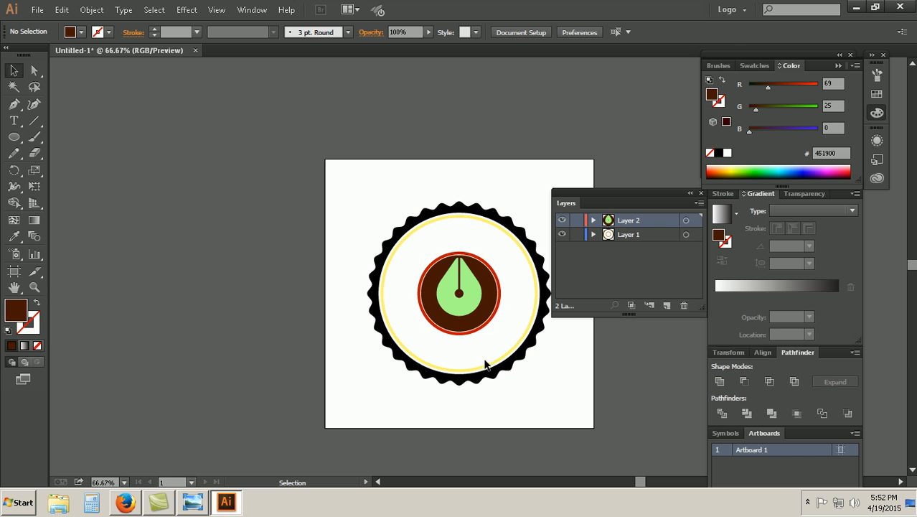
# Step: Compare the emblem with Coffi Bar.jpg and shift the green drop slightly downward inside the brown circle
pyautogui.hotkey('ctrl', '1')
pyautogui.hotkey('ctrl', '=')
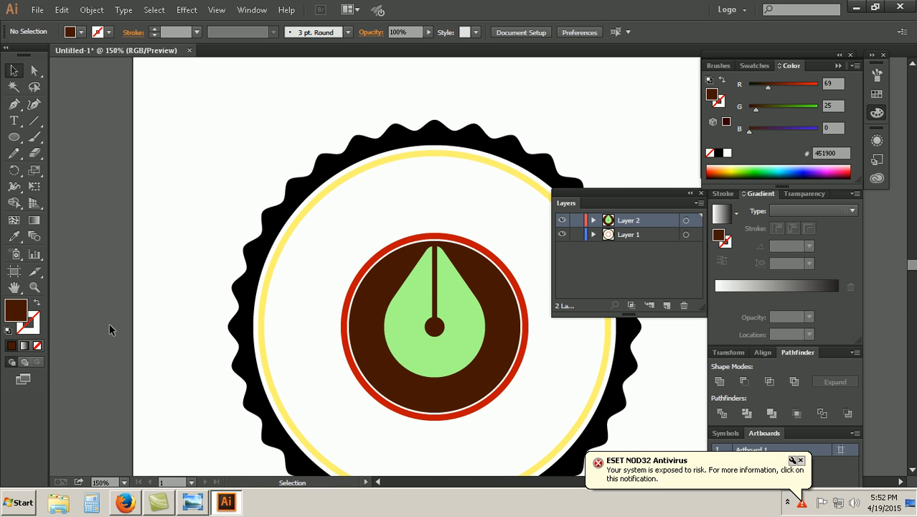
pyautogui.moveTo(417, 321); pyautogui.dragTo(416, 290)
pyautogui.moveTo(453, 379); pyautogui.dragTo(361, 332)
pyautogui.scroll(-3, 330, 344)
pyautogui.click(192, 504)
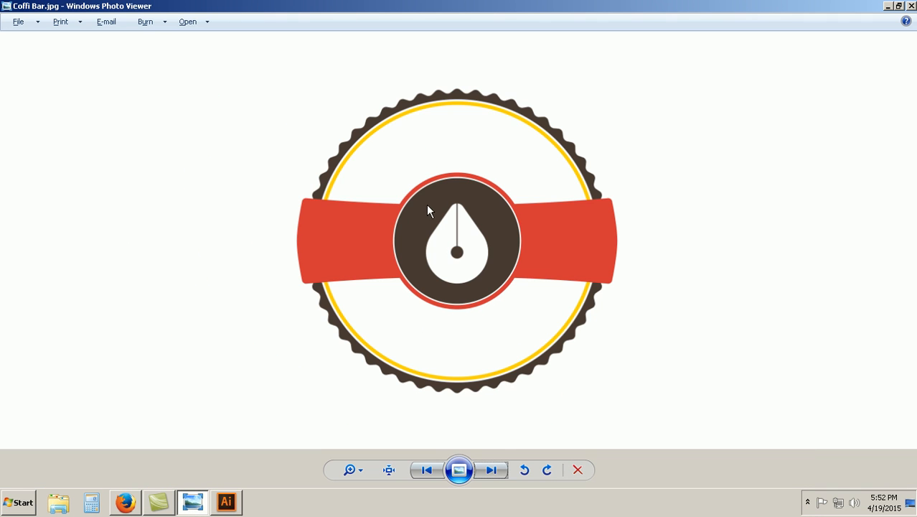
pyautogui.click(224, 504)
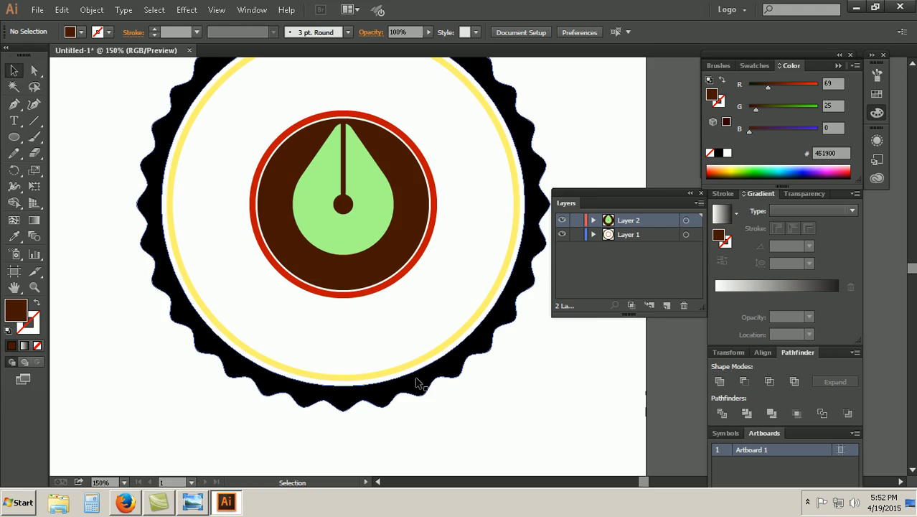
pyautogui.click(365, 219)
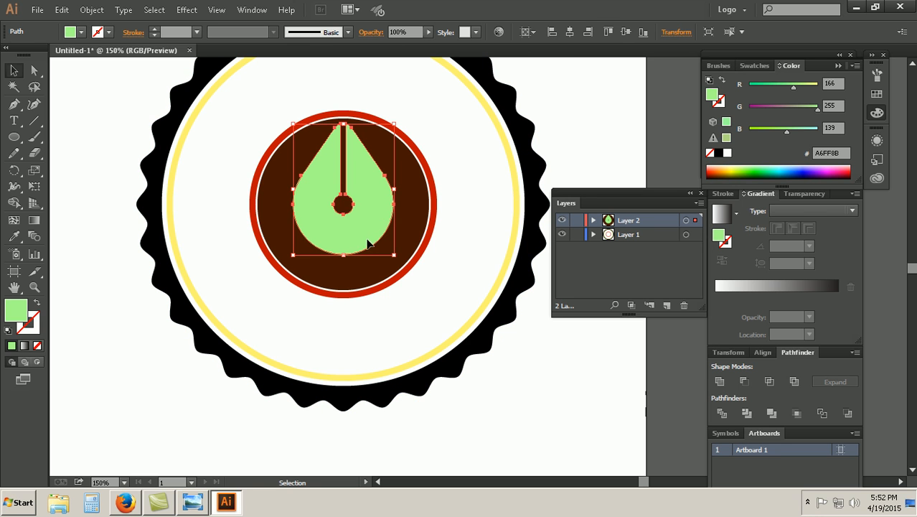
pyautogui.moveTo(370, 235); pyautogui.dragTo(366, 246)
pyautogui.click(543, 434)
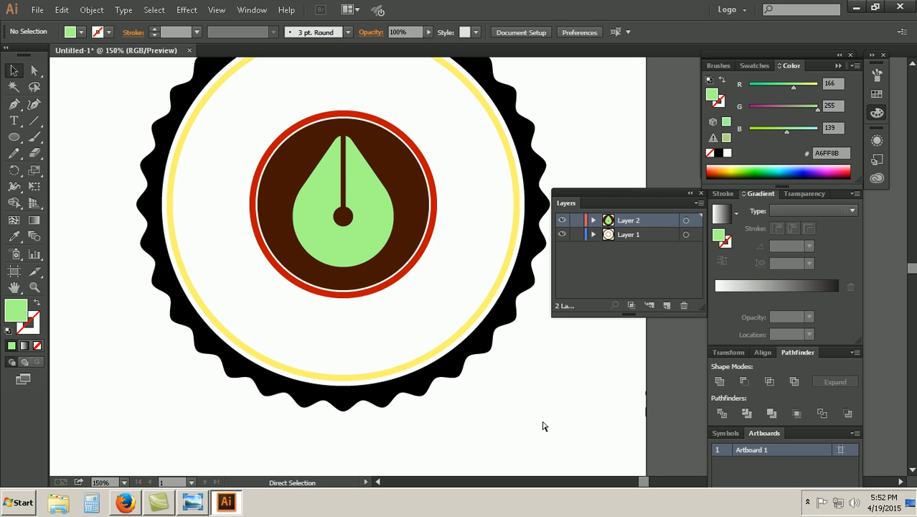
# Step: Check the red ribbon in the reference image Coffi Bar.jpg, return to Illustrator and collapse the Layers panel
pyautogui.hotkey('ctrl', '-')
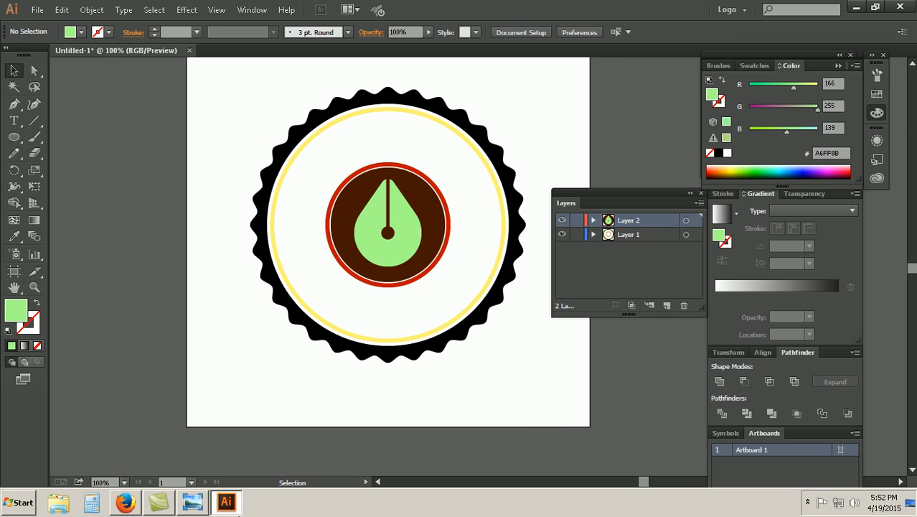
pyautogui.click(201, 502)
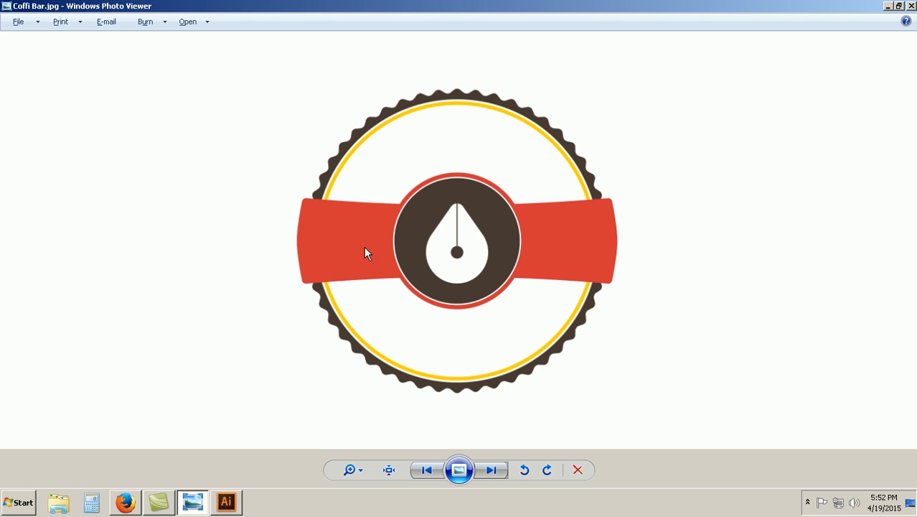
pyautogui.click(226, 501)
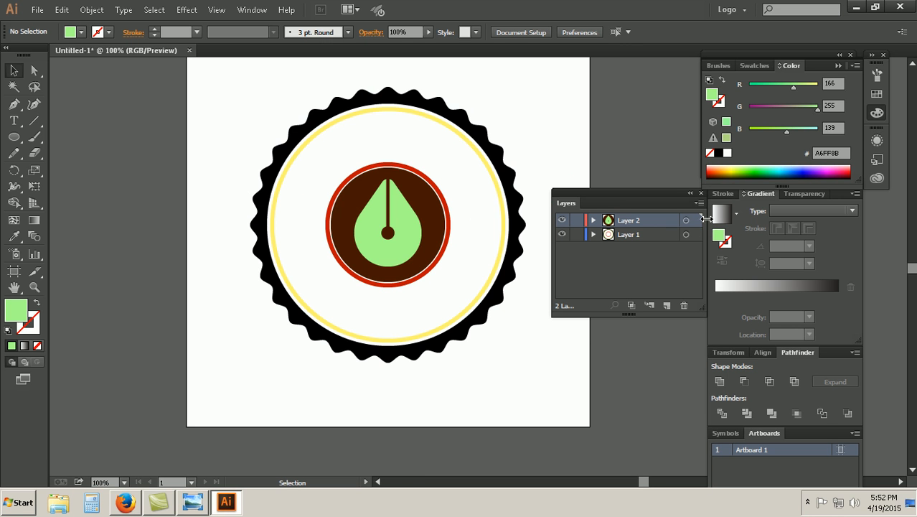
pyautogui.click(689, 192)
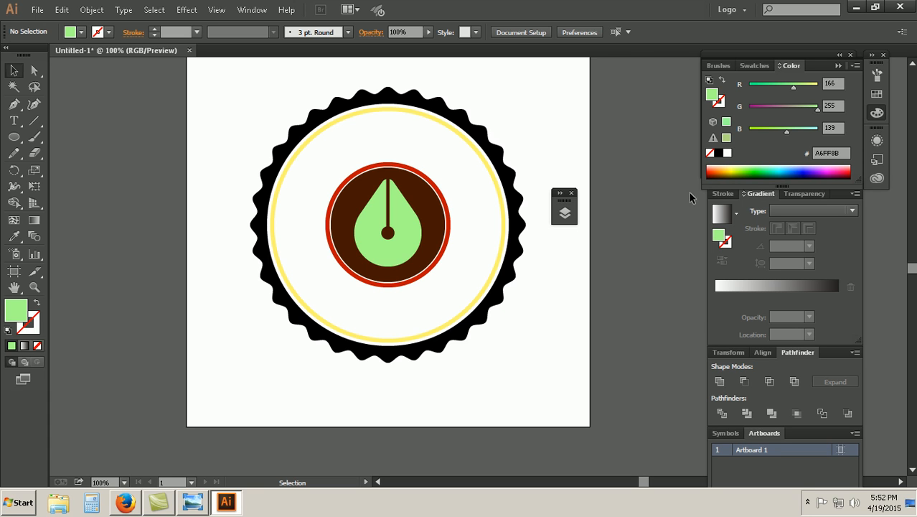
# Step: Try a freehand rectangle of about 548 by 111 px across the badge, and delete it
pyautogui.click(15, 139)
pyautogui.moveTo(16, 140); pyautogui.dragTo(58, 136)
pyautogui.moveTo(191, 173); pyautogui.dragTo(560, 249)
pyautogui.click(14, 70)
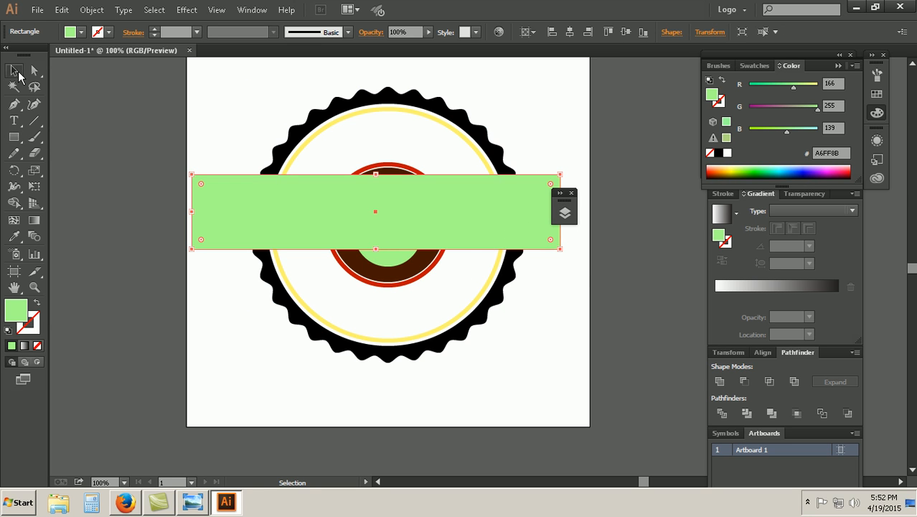
pyautogui.press('Delete')
# Step: Try a rectangle of 430 by 120 px for the ribbon across the badge, and undo it
pyautogui.click(14, 137)
pyautogui.click(208, 224)
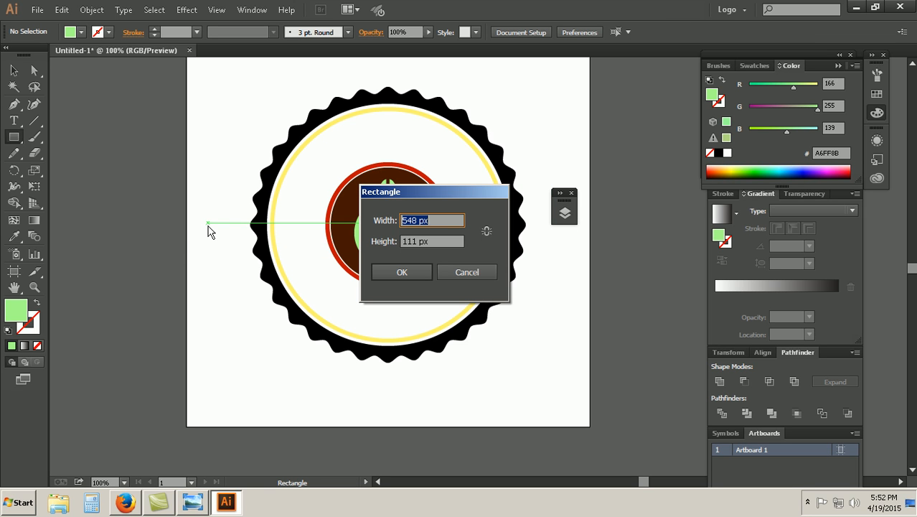
pyautogui.write('420')
pyautogui.press('Tab')
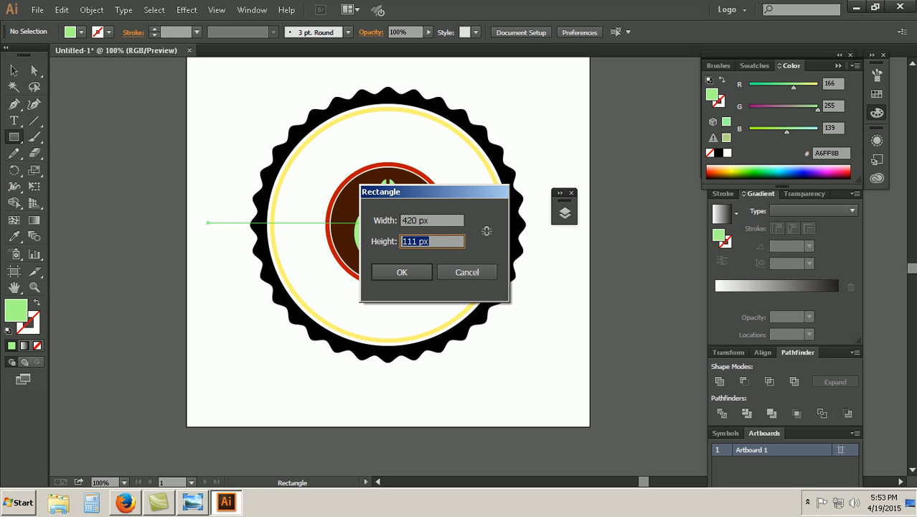
pyautogui.hotkey('shift', 'Tab')
pyautogui.write('430')
pyautogui.press('Tab')
pyautogui.write('1')
pyautogui.press('Return')
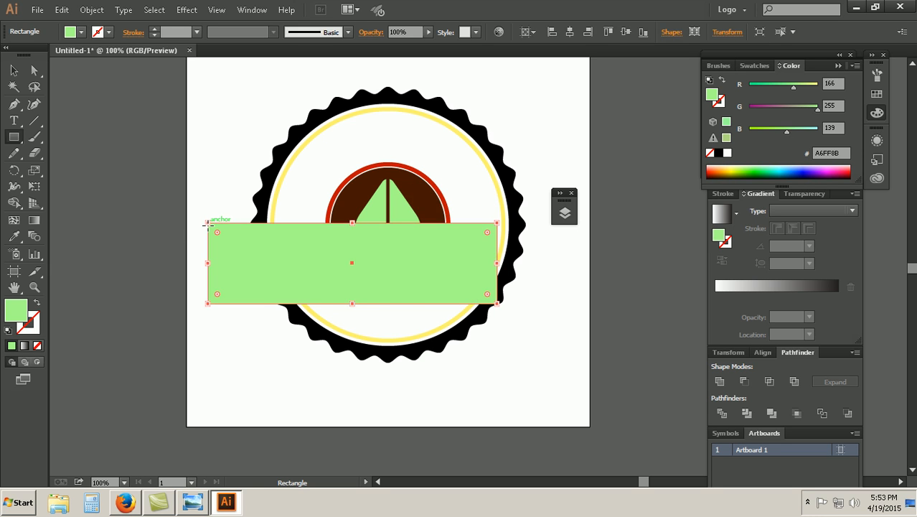
pyautogui.hotkey('ctrl', 'z')
# Step: Try a rectangle of 430 by 80 px, compare it with the reference image, and delete it
pyautogui.click(224, 191)
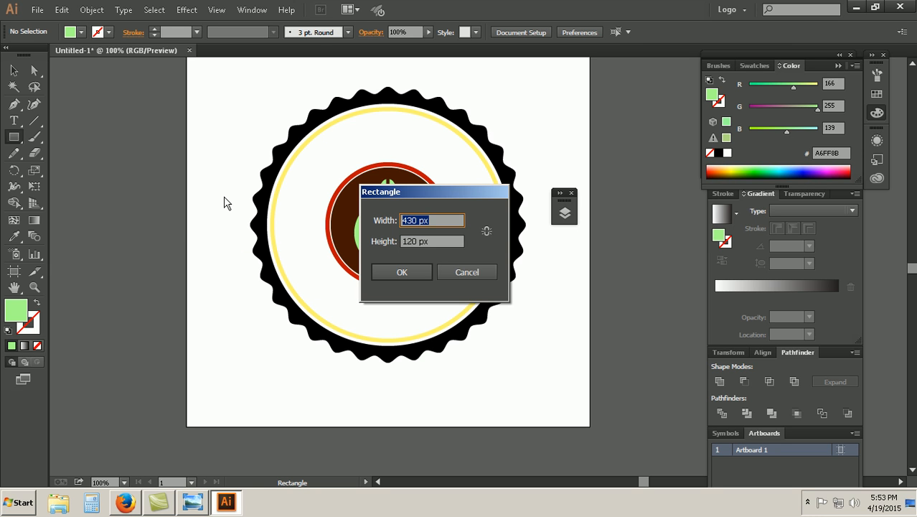
pyautogui.press('Tab')
pyautogui.write('80')
pyautogui.press('Return')
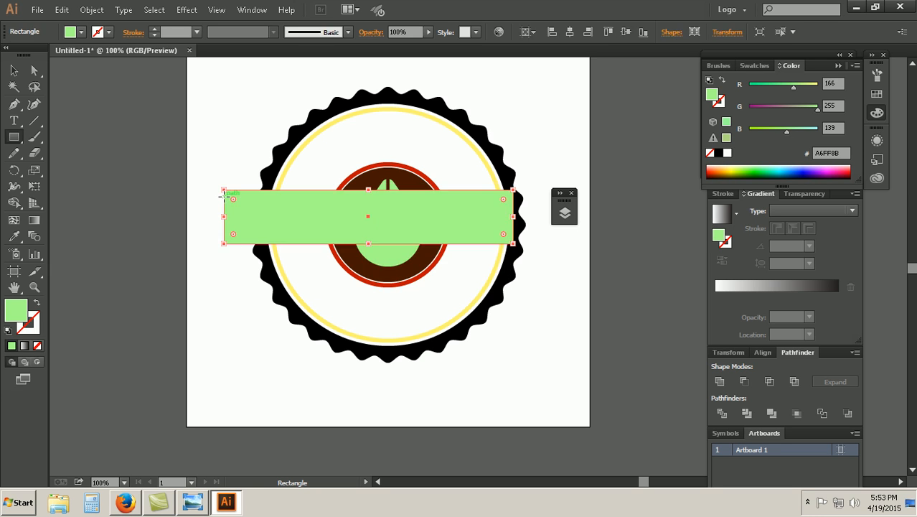
pyautogui.hotkey('alt', 'Tab')
pyautogui.hotkey('alt', 'Tab')
pyautogui.press('Delete')
# Step: Draw a 430 by 100 px rectangle and center it vertically and horizontally on the artboard
pyautogui.click(213, 249)
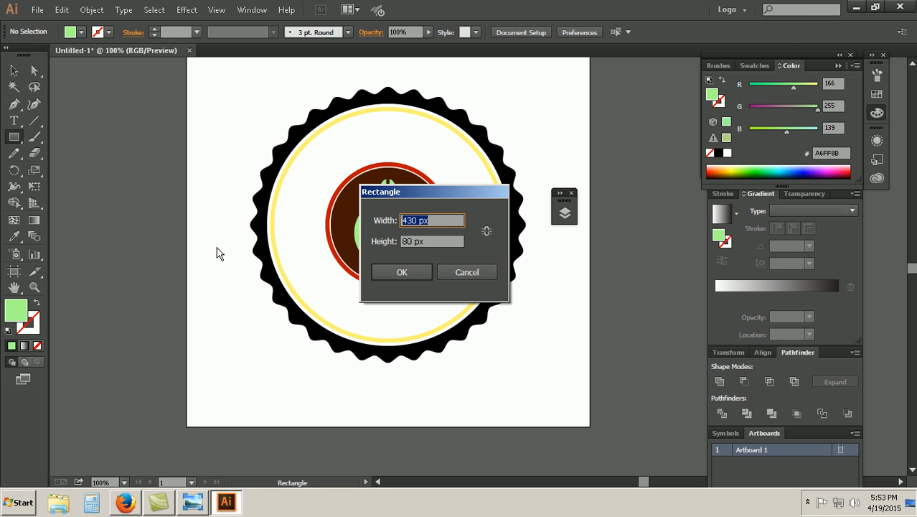
pyautogui.press('Tab')
pyautogui.write('100')
pyautogui.press('Return')
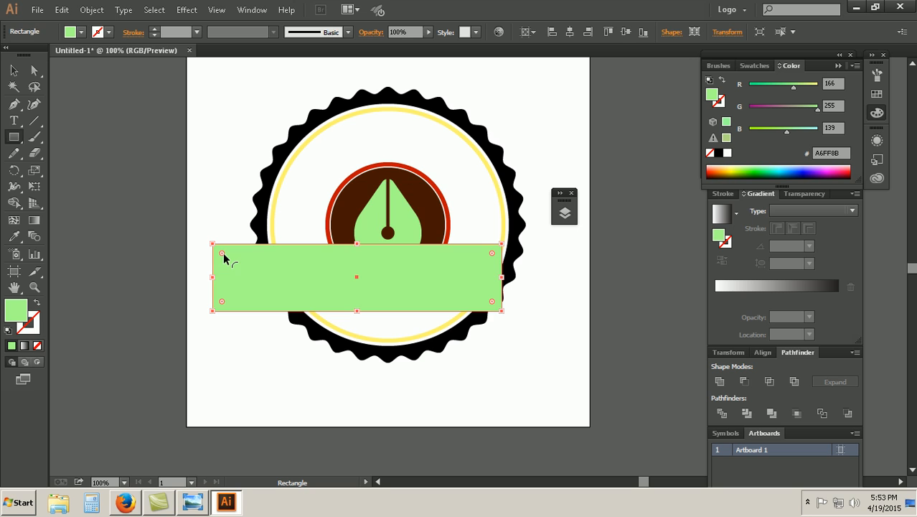
pyautogui.click(626, 32)
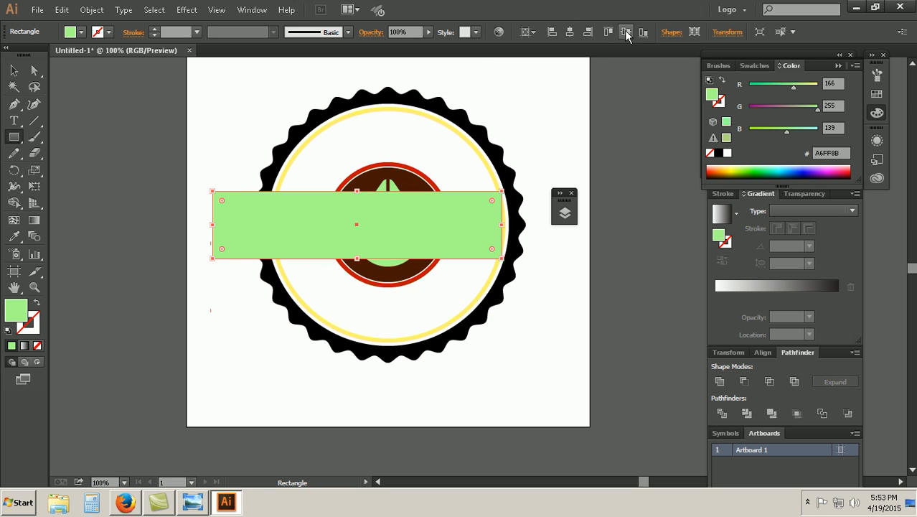
pyautogui.click(569, 33)
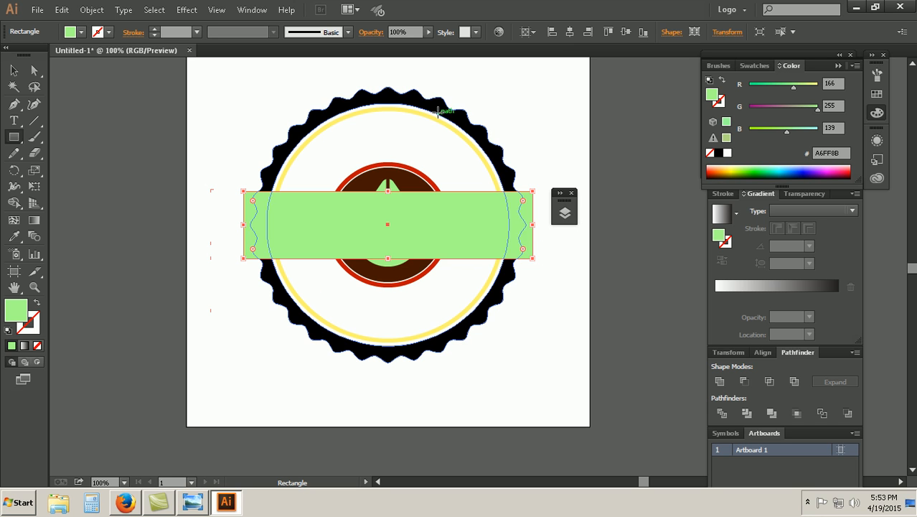
# Step: Try lowering the rectangle's opacity to 56%, and restore it to 100%
pyautogui.click(429, 32)
pyautogui.moveTo(429, 45); pyautogui.dragTo(401, 46)
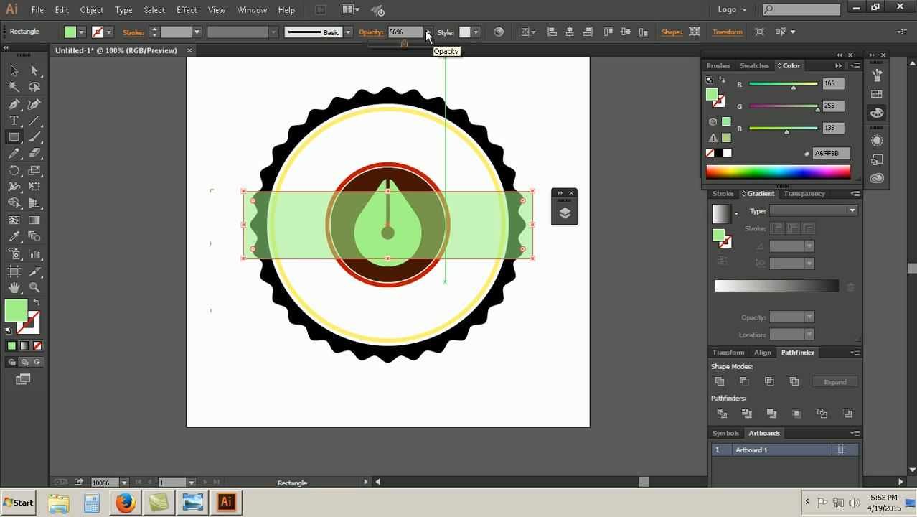
pyautogui.moveTo(404, 44); pyautogui.dragTo(449, 45)
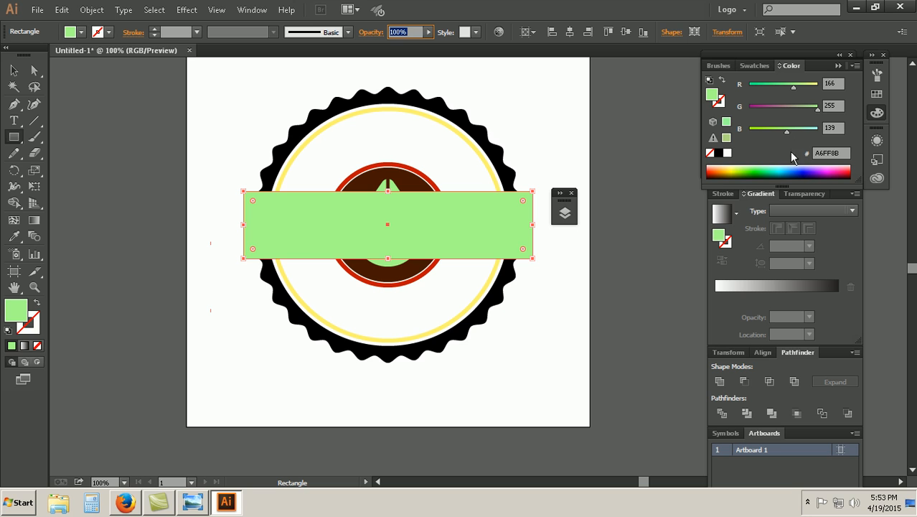
# Step: Fill the ribbon rectangle with orange-red FF4417 and switch to the Selection tool
pyautogui.click(724, 170)
pyautogui.click(720, 175)
pyautogui.click(718, 168)
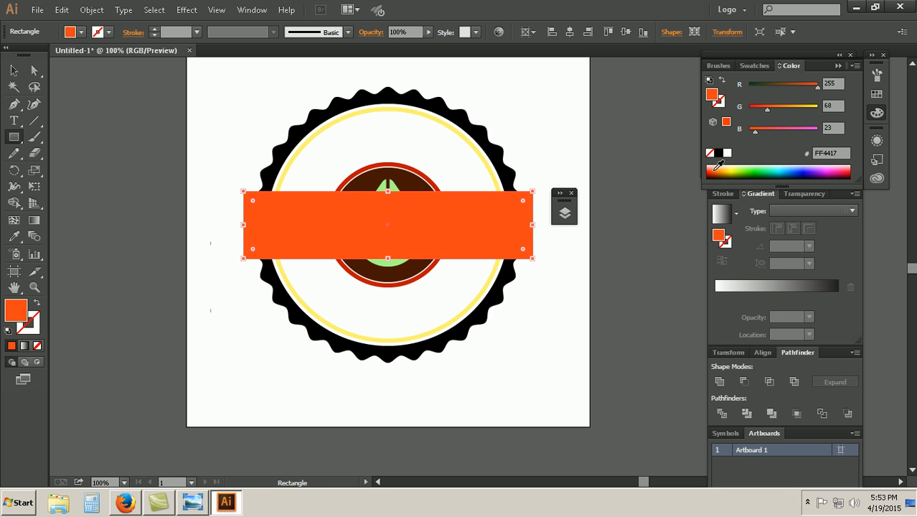
pyautogui.click(14, 70)
pyautogui.click(94, 143)
pyautogui.click(252, 218)
pyautogui.click(531, 318)
pyautogui.click(518, 238)
pyautogui.click(554, 287)
pyautogui.click(520, 232)
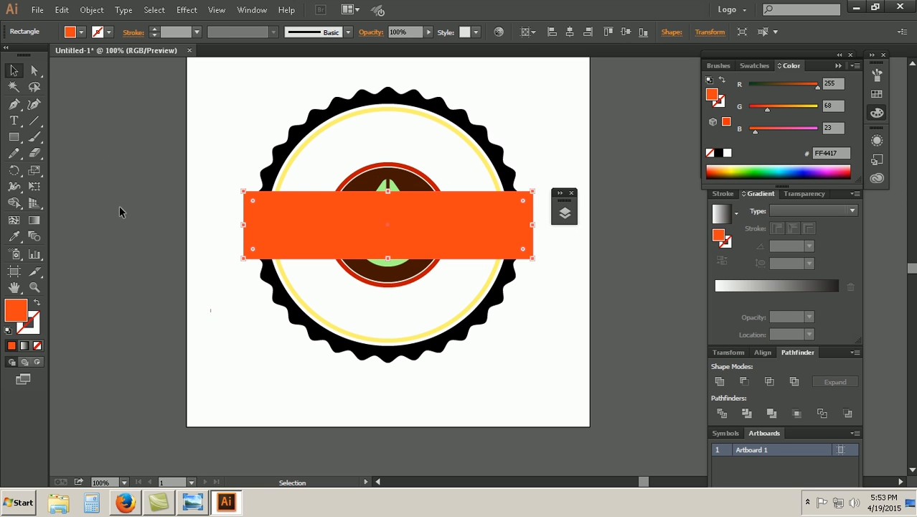
# Step: Recolor the ribbon rectangle with the center ring's red C11300 using the Eyedropper, reselect the rectangle and compare it with the reference image
pyautogui.click(13, 236)
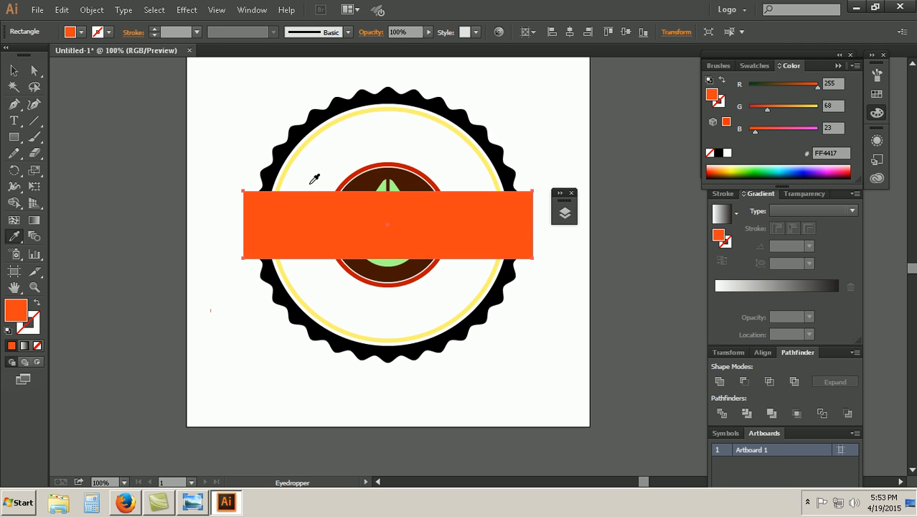
pyautogui.click(381, 165)
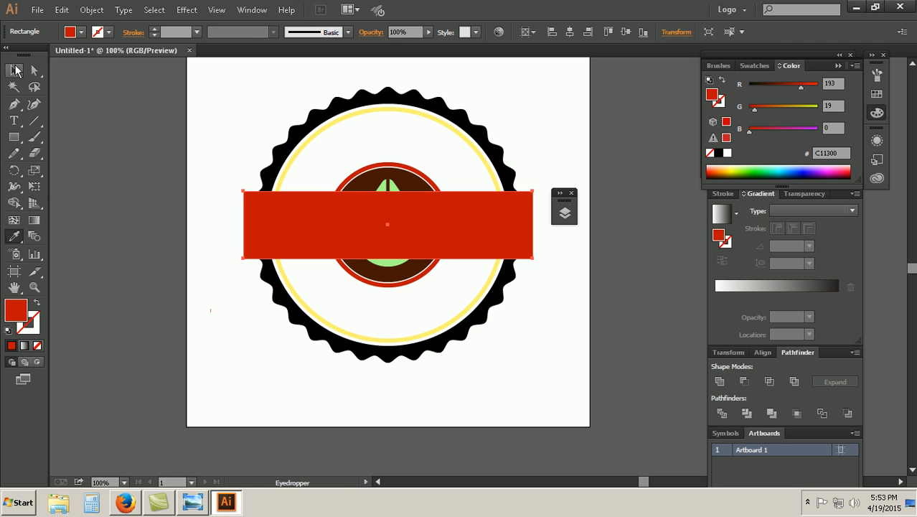
pyautogui.click(13, 70)
pyautogui.click(96, 209)
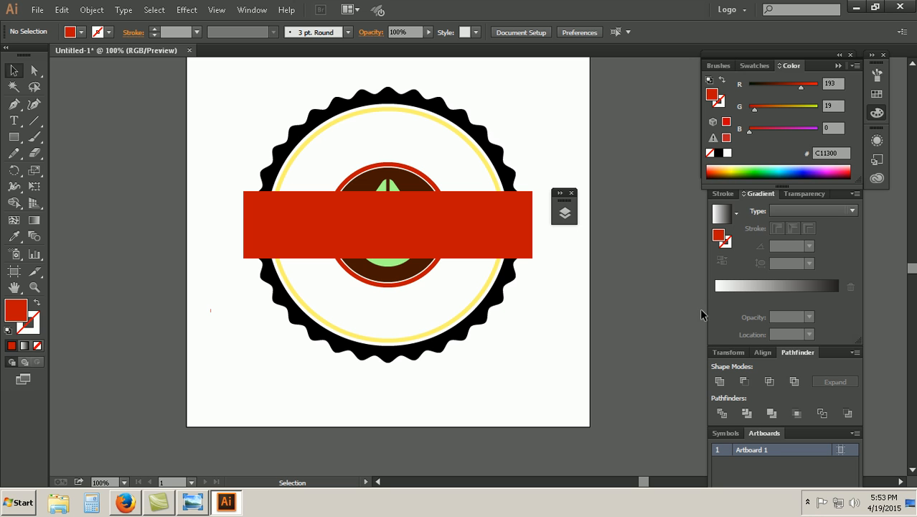
pyautogui.click(520, 232)
pyautogui.click(192, 502)
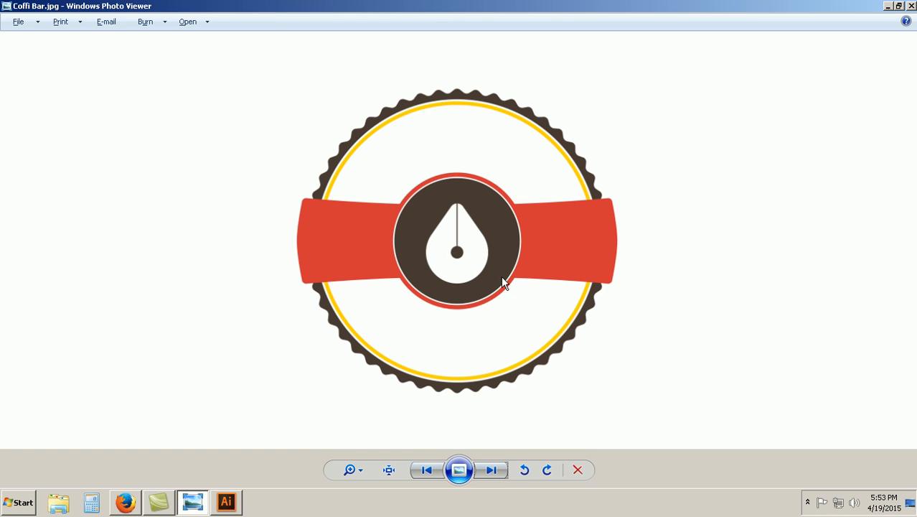
pyautogui.click(227, 502)
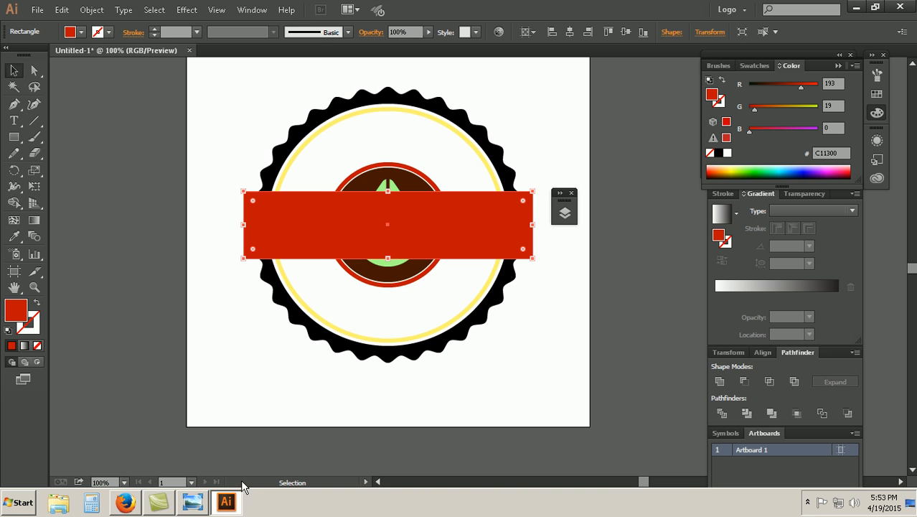
pyautogui.click(187, 9)
pyautogui.moveTo(225, 95)
pyautogui.moveTo(250, 155)
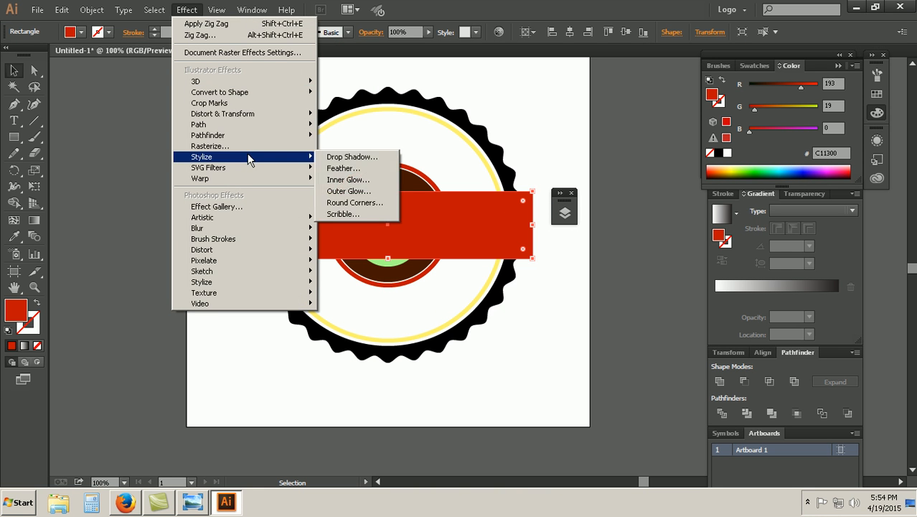
pyautogui.click(382, 203)
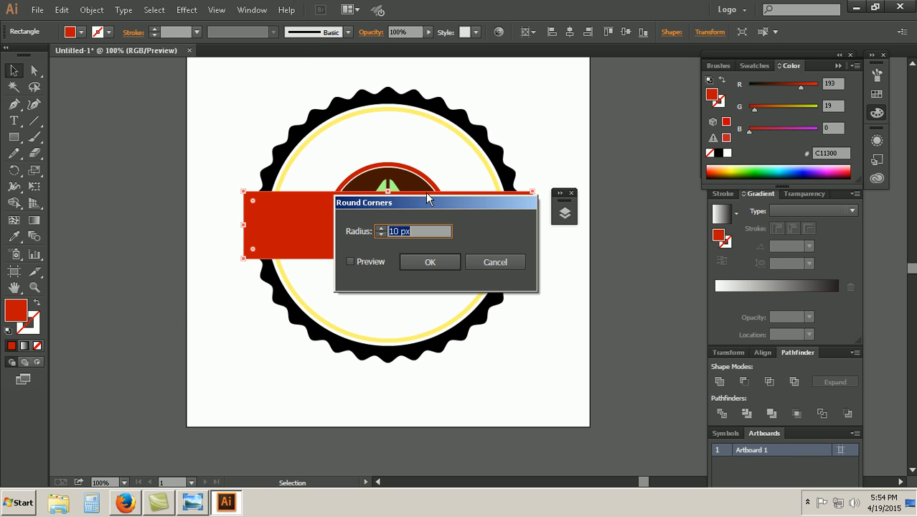
pyautogui.moveTo(395, 211); pyautogui.dragTo(432, 348)
pyautogui.click(388, 399)
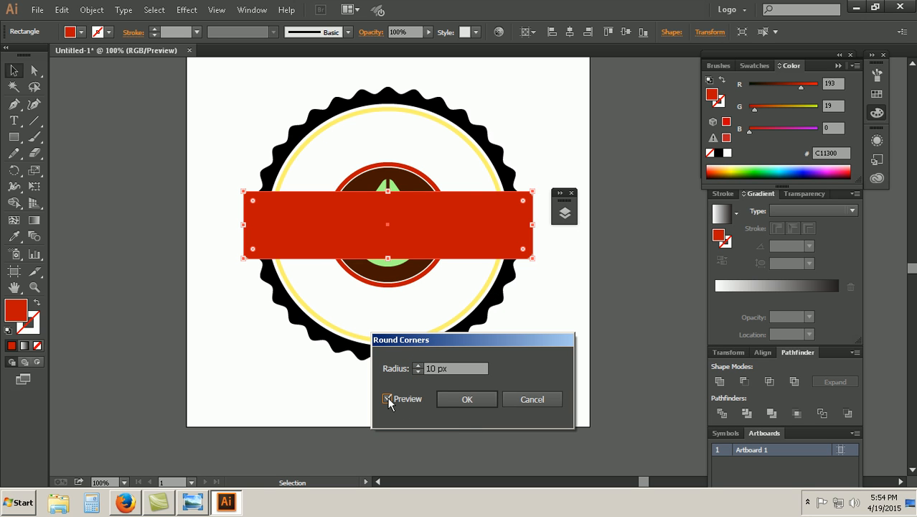
pyautogui.click(419, 366)
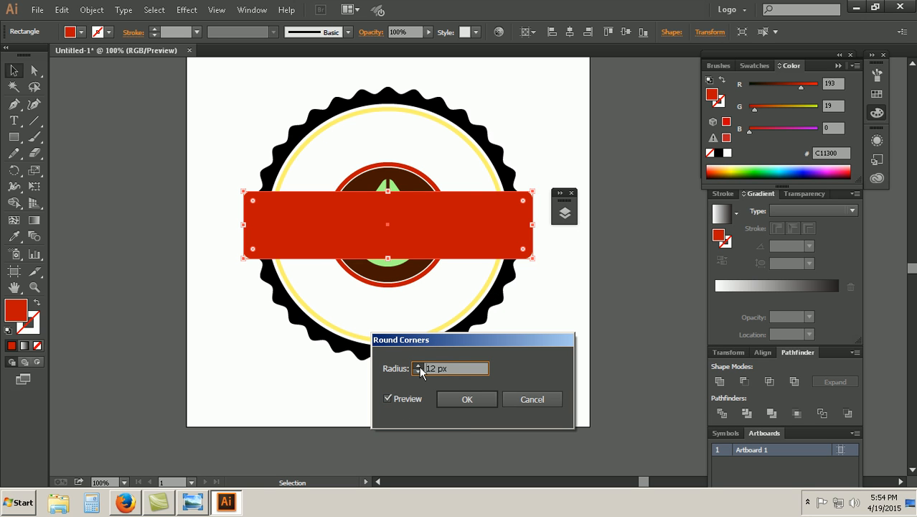
pyautogui.click(419, 366)
pyautogui.click(419, 366)
pyautogui.click(550, 400)
# Step: Check the ribbon shape in the reference image, and set up a horizontal Bulge warp with preview on the ribbon rectangle
pyautogui.click(203, 10)
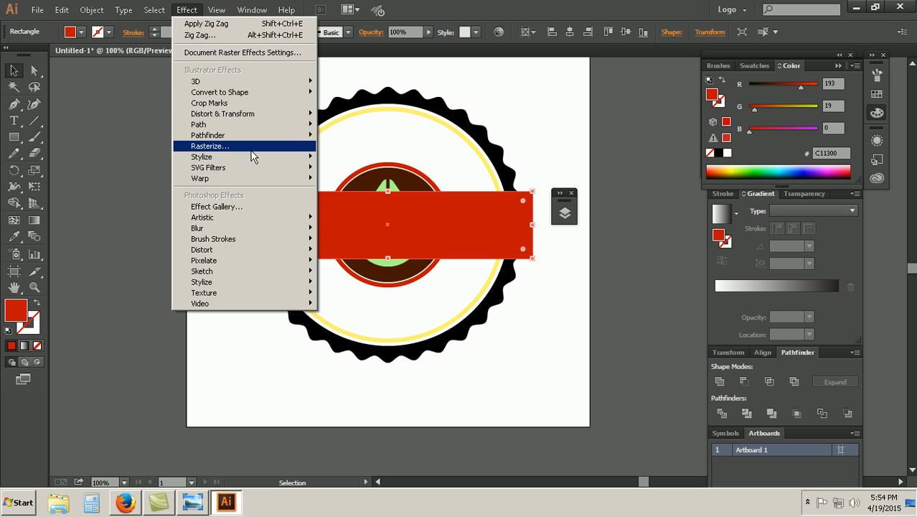
pyautogui.moveTo(252, 159)
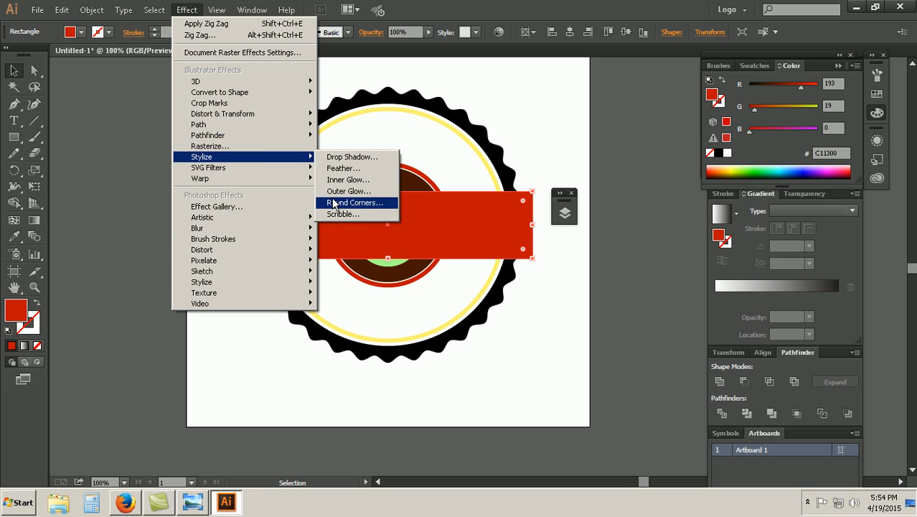
pyautogui.click(192, 502)
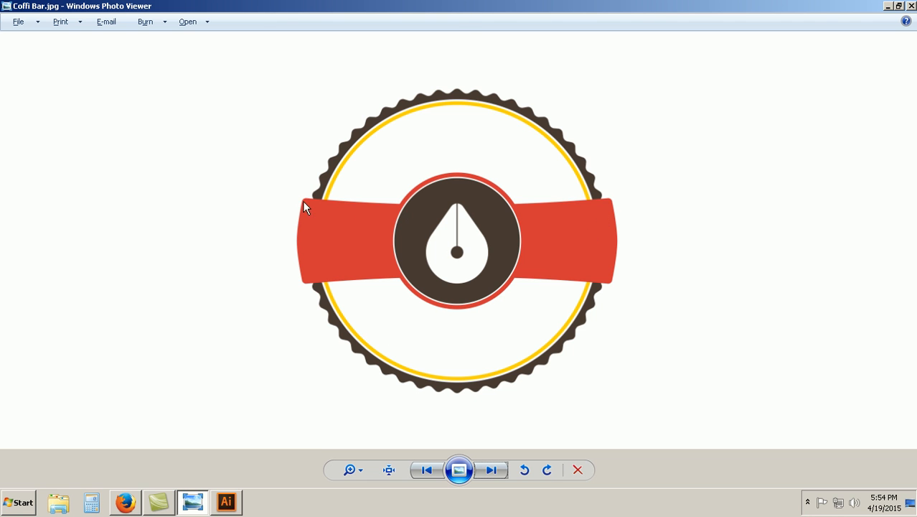
pyautogui.click(227, 506)
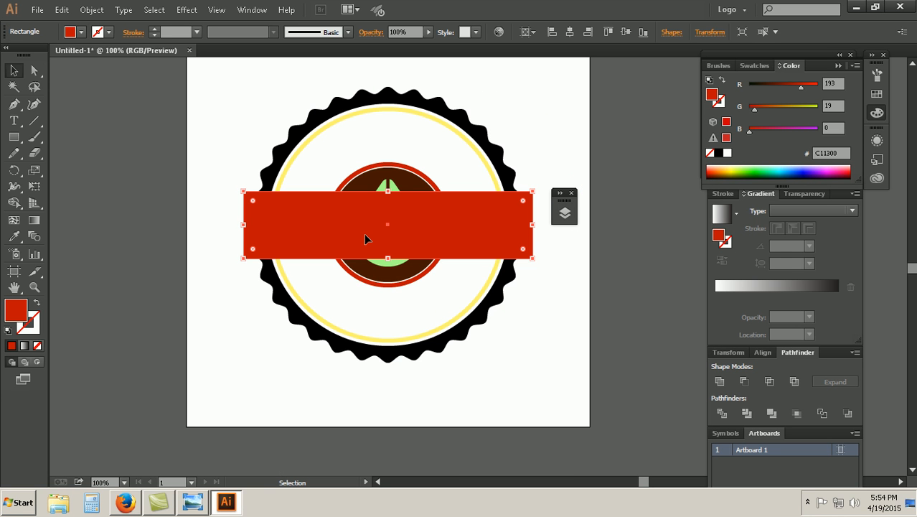
pyautogui.click(185, 10)
pyautogui.moveTo(224, 179)
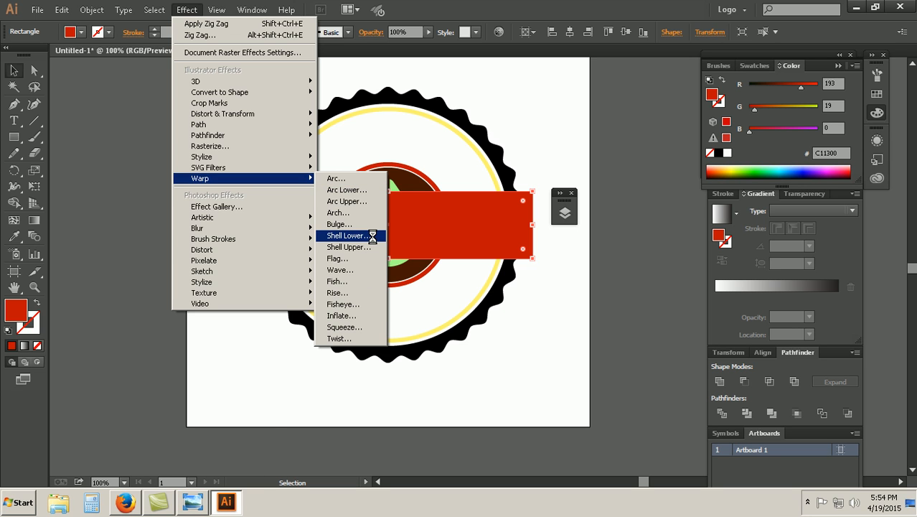
pyautogui.click(354, 304)
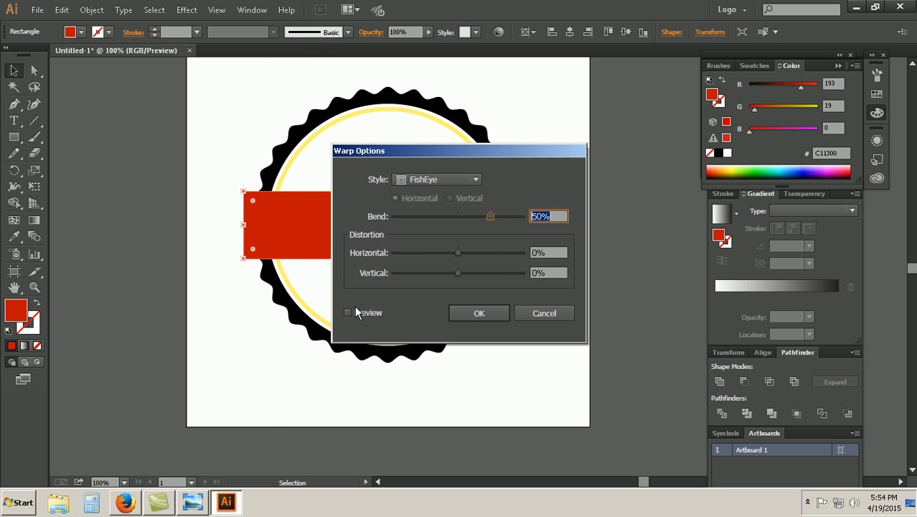
pyautogui.click(434, 180)
pyautogui.click(428, 256)
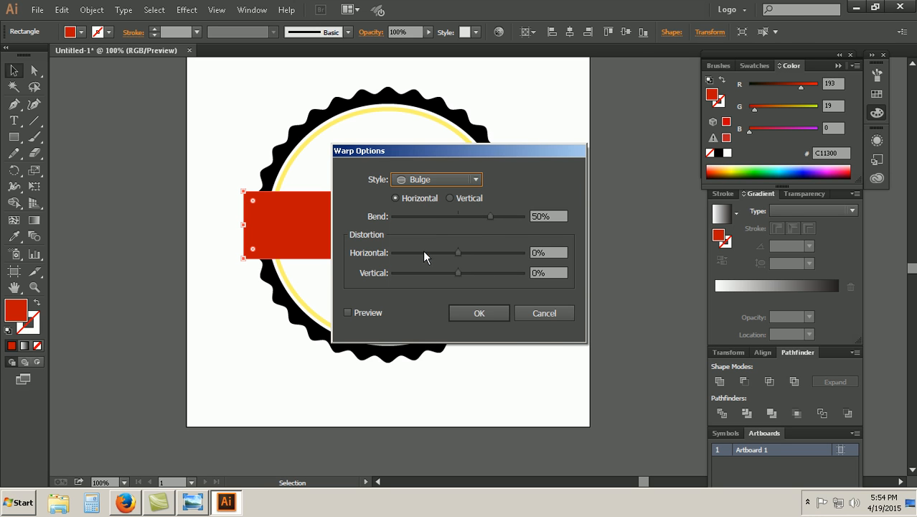
pyautogui.moveTo(437, 152); pyautogui.dragTo(644, 22)
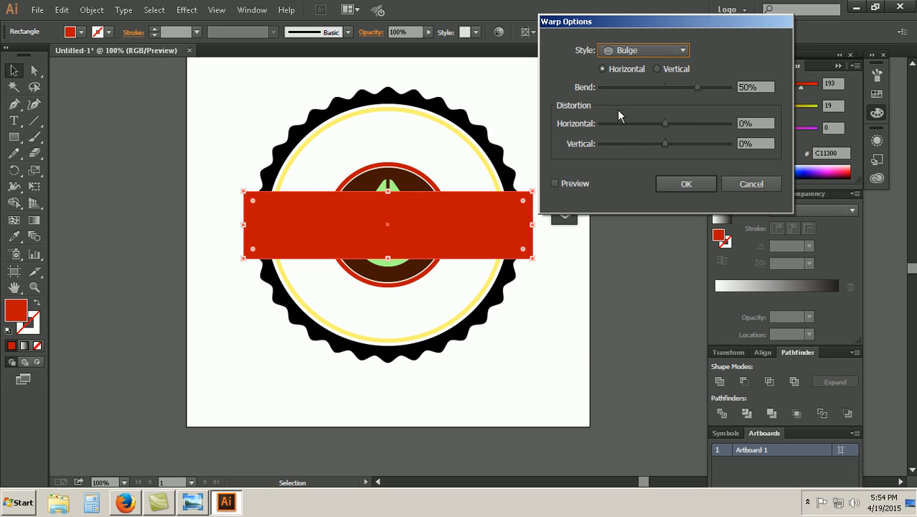
pyautogui.click(556, 184)
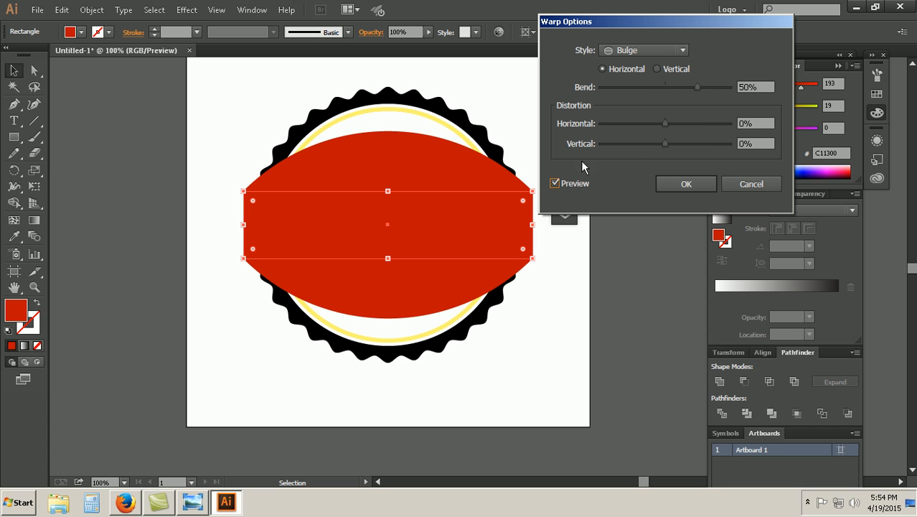
# Step: Set the ribbon's Bulge warp bend to -5% and apply the effect
pyautogui.click(657, 88)
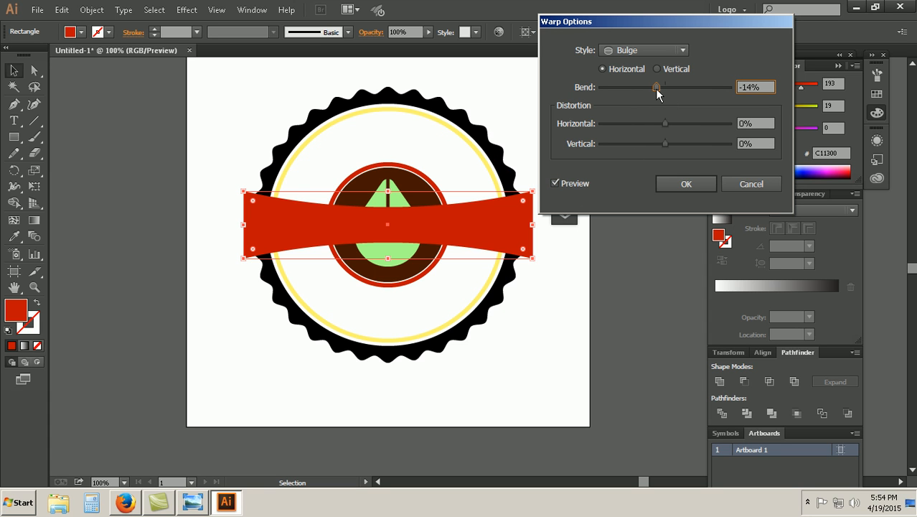
pyautogui.moveTo(657, 89); pyautogui.dragTo(662, 89)
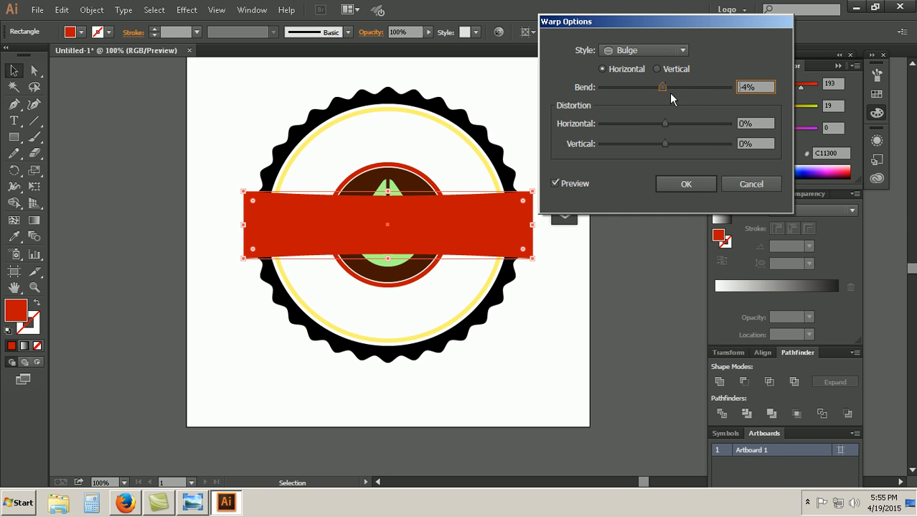
pyautogui.moveTo(753, 87); pyautogui.dragTo(740, 87)
pyautogui.write('-5')
pyautogui.click(757, 123)
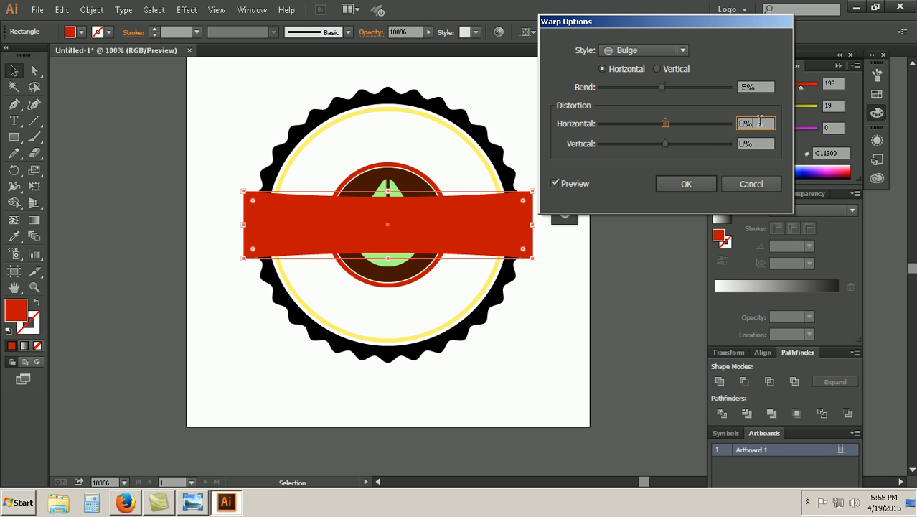
pyautogui.click(686, 184)
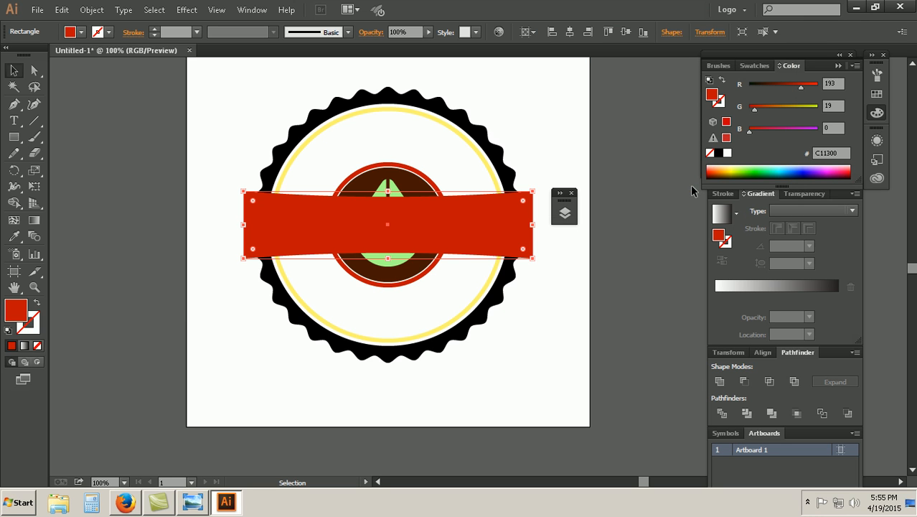
pyautogui.click(186, 9)
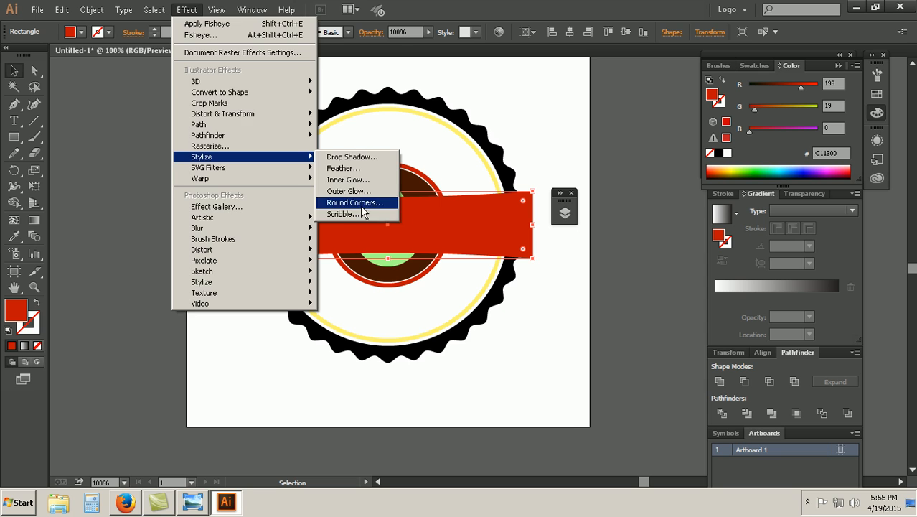
pyautogui.click(354, 203)
pyautogui.click(387, 399)
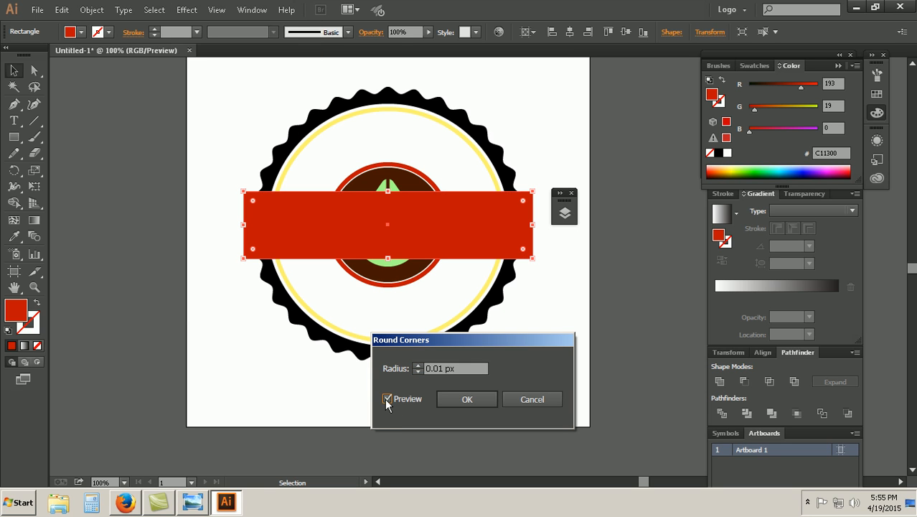
pyautogui.click(420, 368)
pyautogui.click(419, 371)
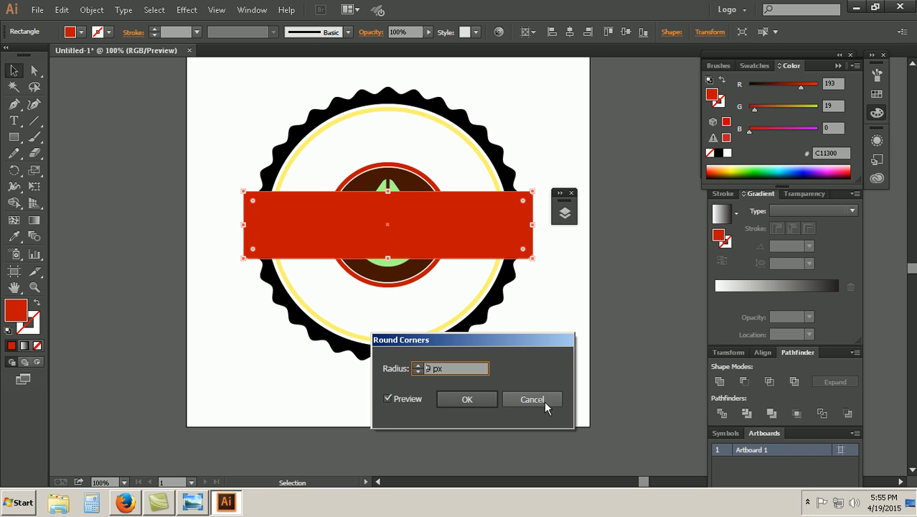
pyautogui.click(388, 399)
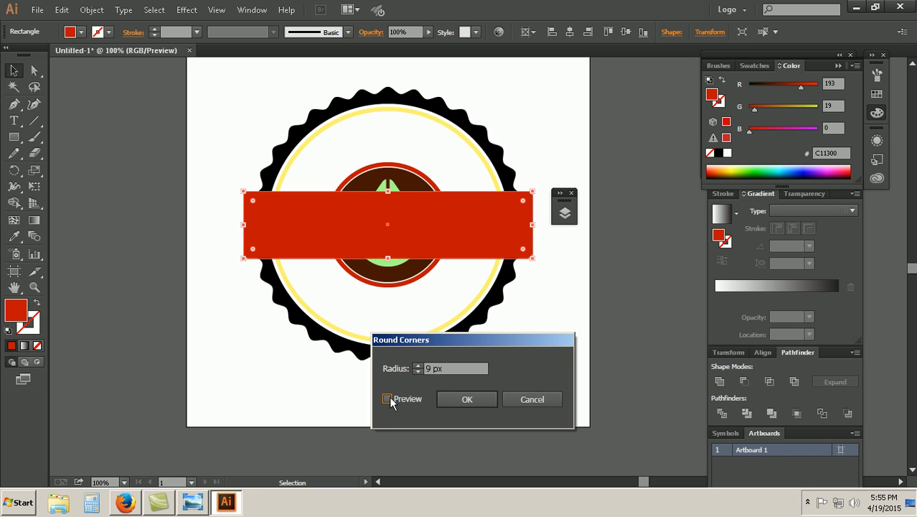
pyautogui.click(531, 399)
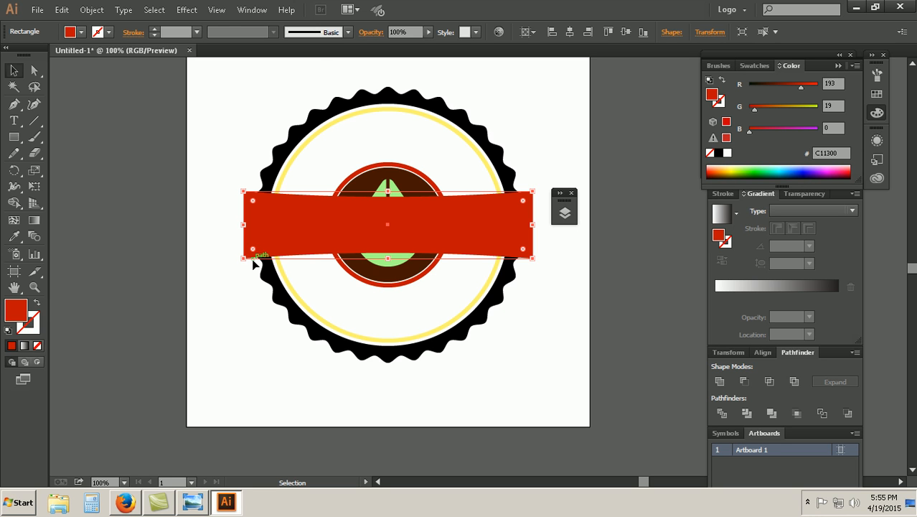
pyautogui.click(191, 10)
pyautogui.moveTo(241, 161)
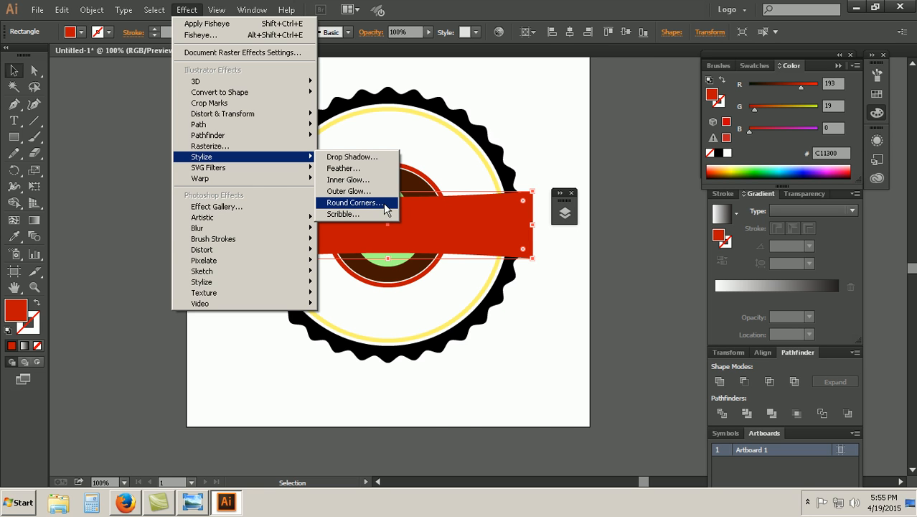
pyautogui.click(354, 202)
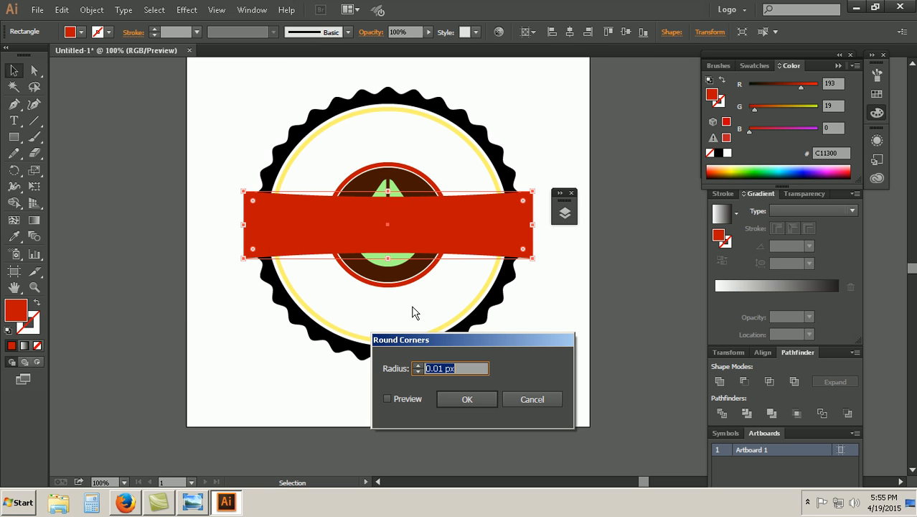
pyautogui.click(387, 399)
pyautogui.click(387, 399)
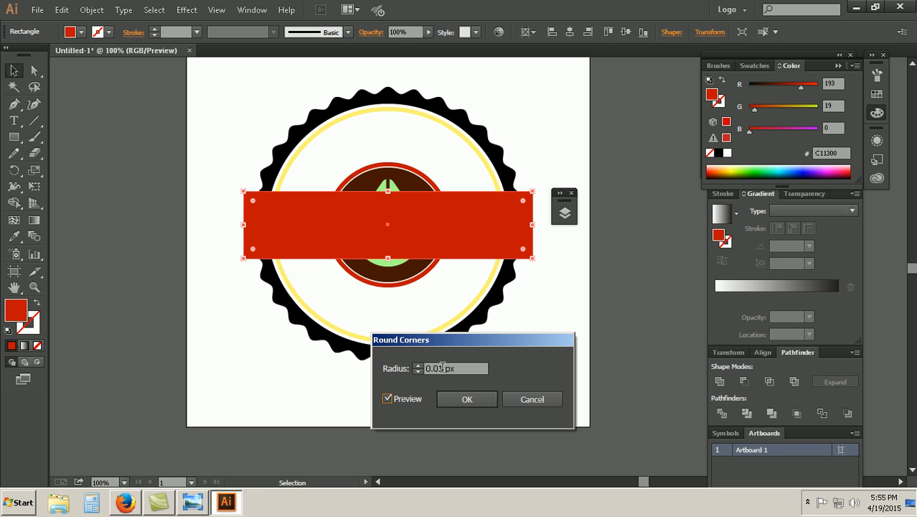
pyautogui.click(419, 366)
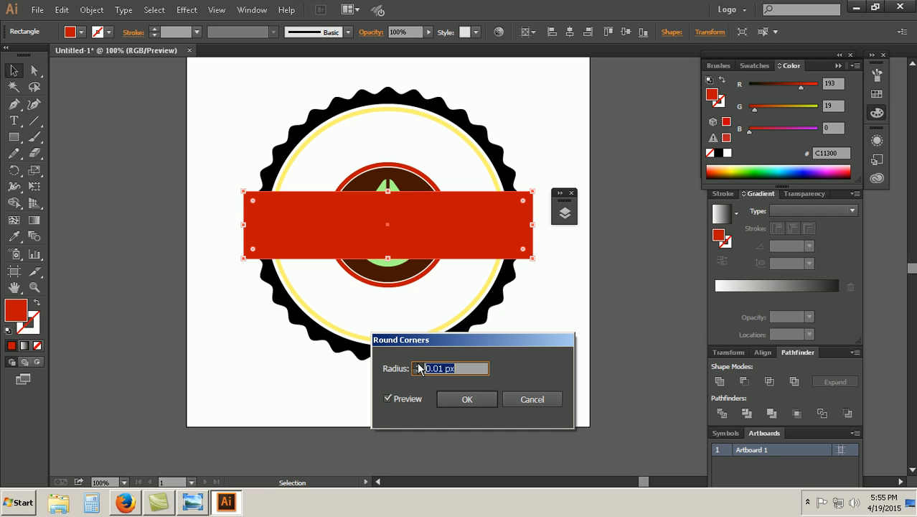
pyautogui.click(388, 399)
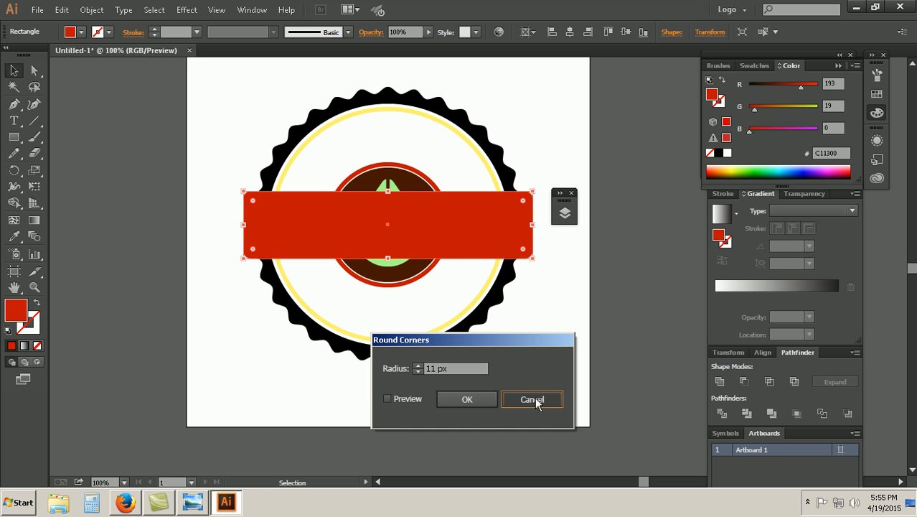
pyautogui.click(534, 399)
pyautogui.click(187, 9)
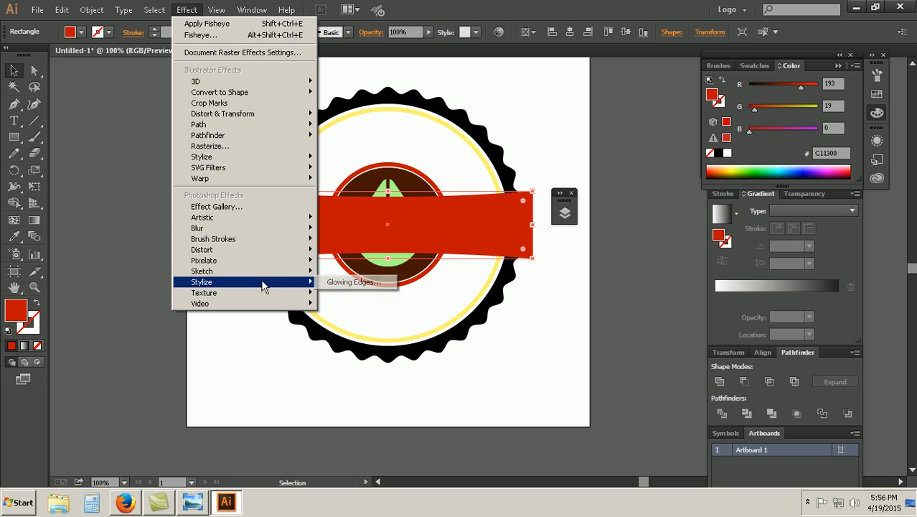
pyautogui.moveTo(272, 288)
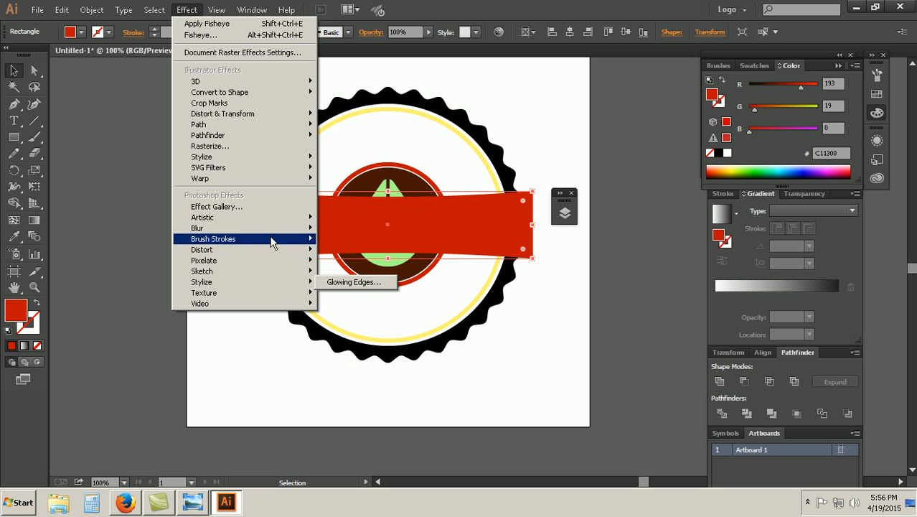
pyautogui.moveTo(276, 161)
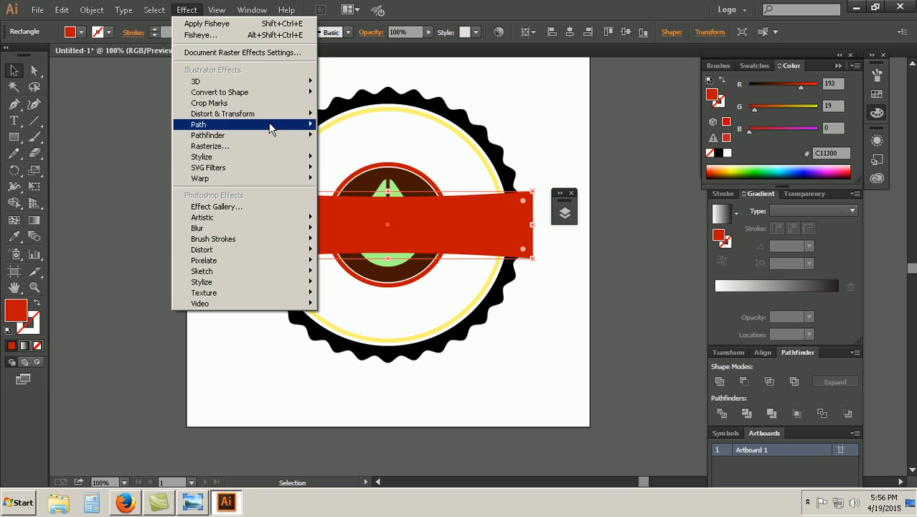
pyautogui.moveTo(260, 117)
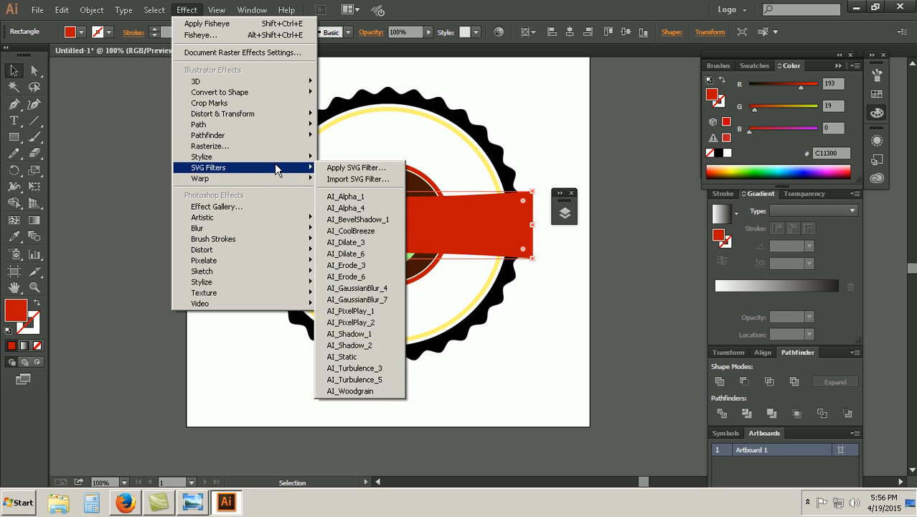
pyautogui.moveTo(278, 180)
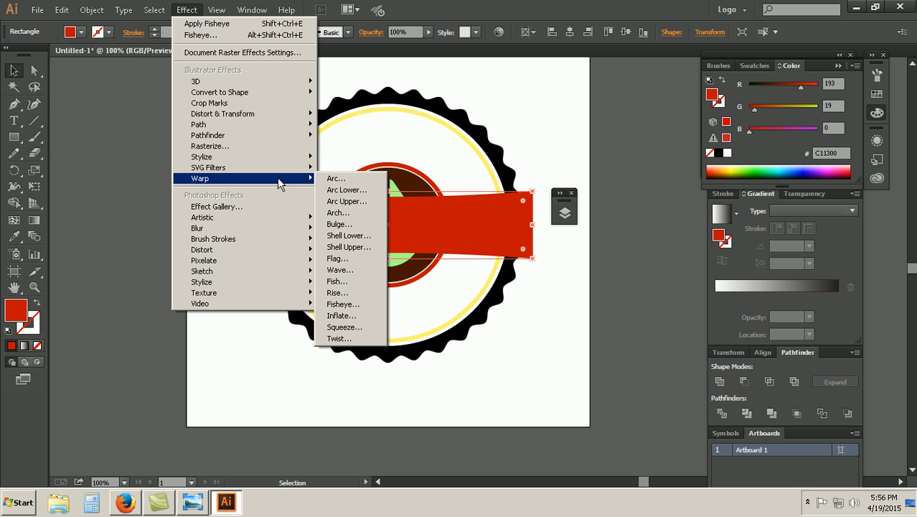
pyautogui.moveTo(289, 245)
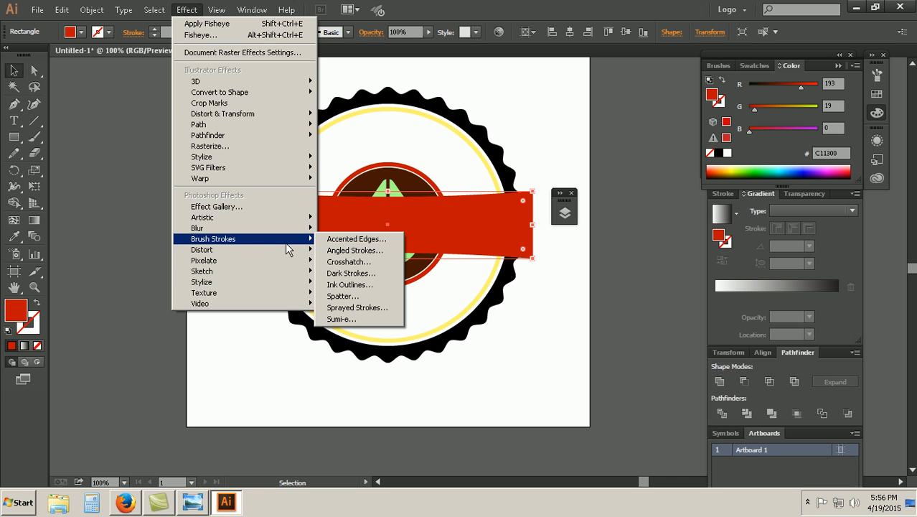
pyautogui.moveTo(277, 162)
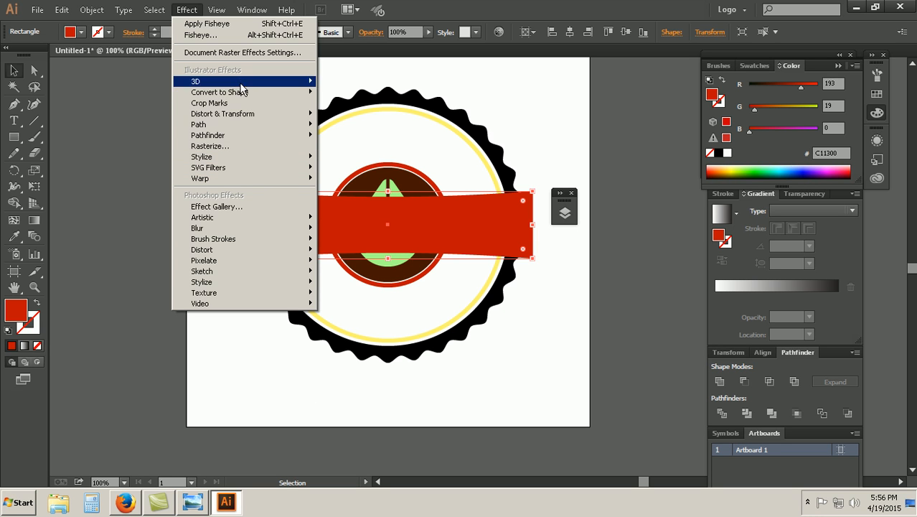
pyautogui.moveTo(244, 119)
pyautogui.click(353, 140)
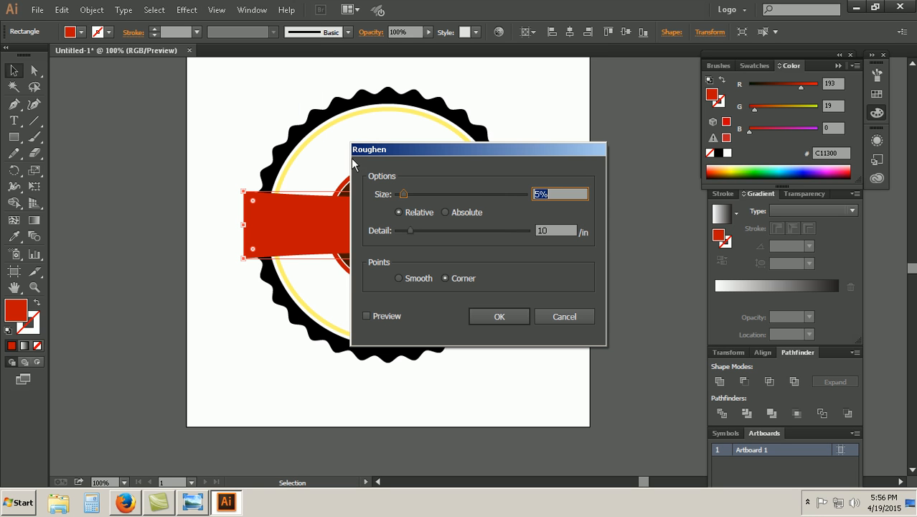
pyautogui.click(366, 315)
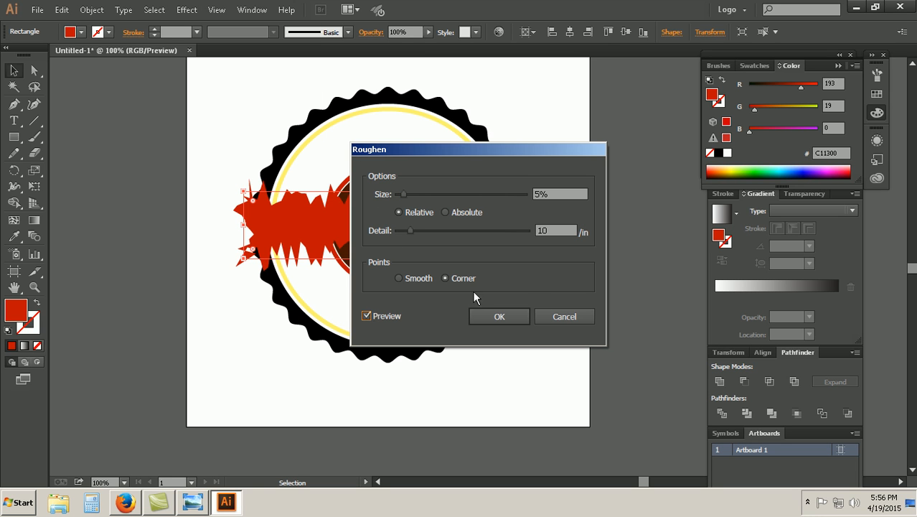
pyautogui.click(557, 315)
pyautogui.click(188, 10)
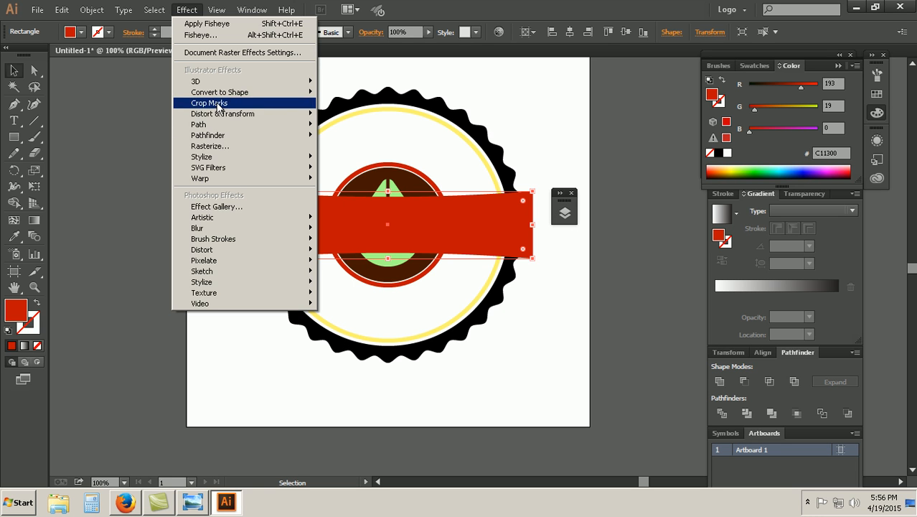
pyautogui.moveTo(231, 119)
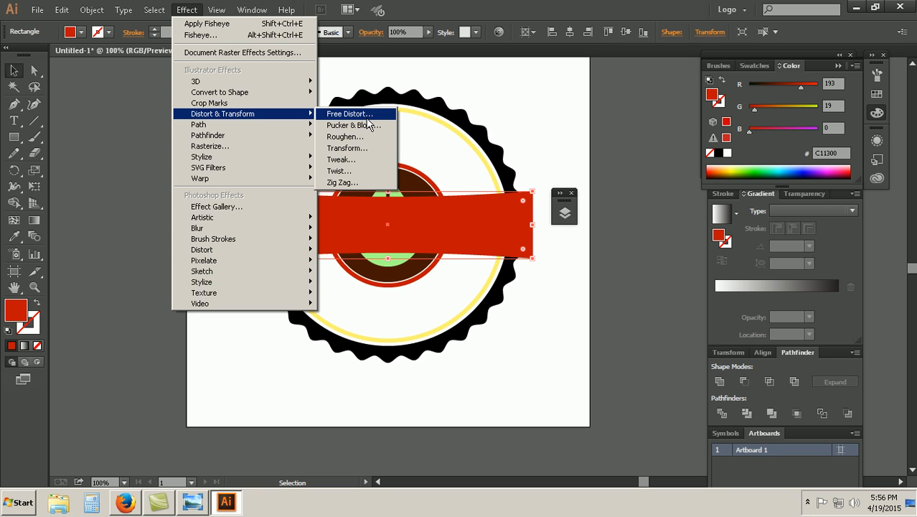
pyautogui.click(363, 171)
pyautogui.click(341, 272)
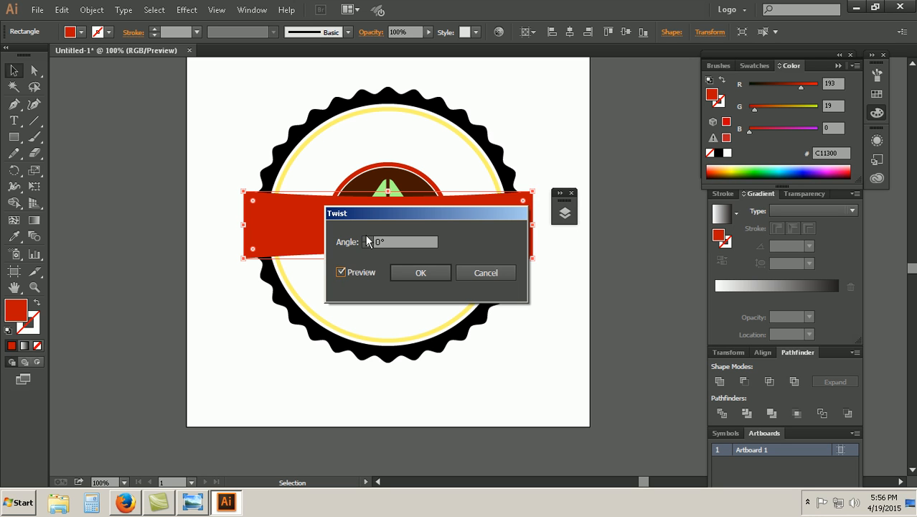
pyautogui.click(459, 276)
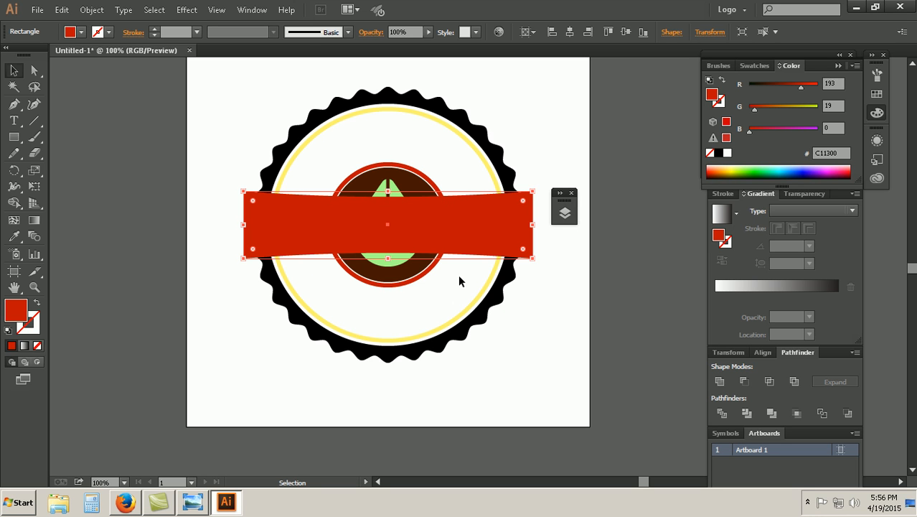
# Step: Divide the overlapping warped ribbon and large red circle with Pathfinder, and ungroup the resulting pieces
pyautogui.hotkey('ctrl', '+')
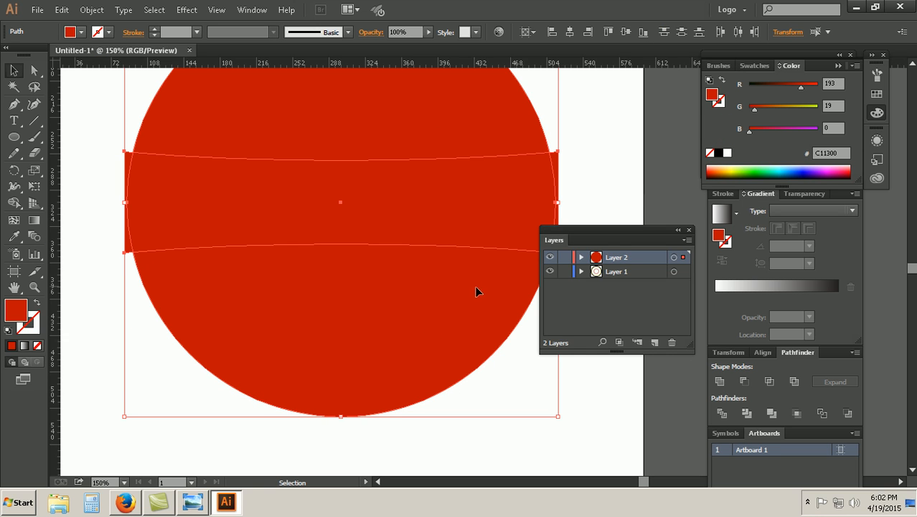
pyautogui.moveTo(619, 230); pyautogui.dragTo(624, 308)
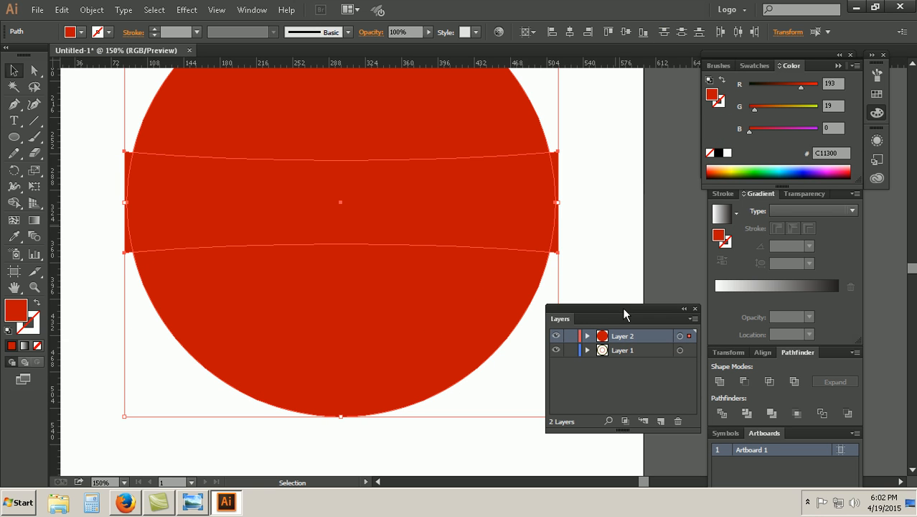
pyautogui.click(620, 236)
pyautogui.moveTo(551, 154); pyautogui.dragTo(545, 153)
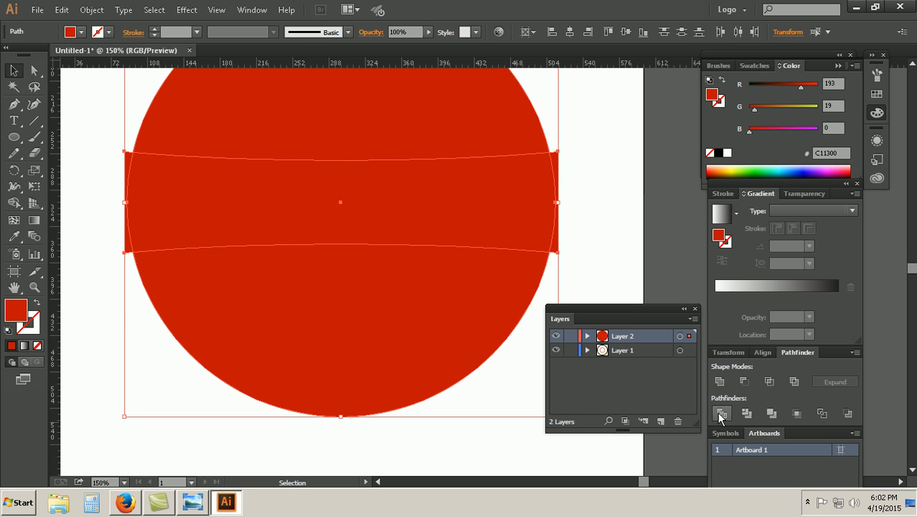
pyautogui.click(620, 209)
pyautogui.rightClick(556, 164)
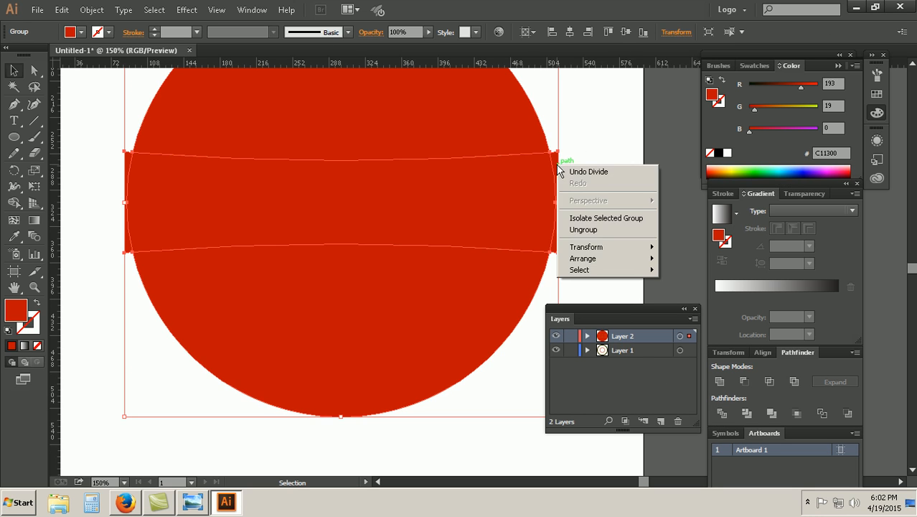
pyautogui.click(580, 229)
# Step: Delete the ribbon ends outside the large circle and the circle parts above and below the ribbon, keeping the curved-end ribbon
pyautogui.click(558, 162)
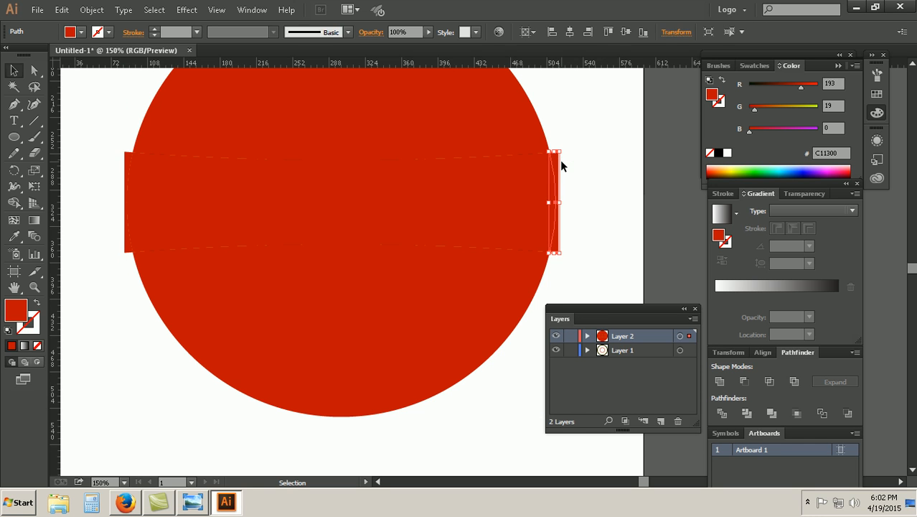
pyautogui.press('Delete')
pyautogui.click(499, 144)
pyautogui.press('Delete')
pyautogui.click(302, 411)
pyautogui.press('Delete')
pyautogui.click(127, 244)
pyautogui.press('Delete')
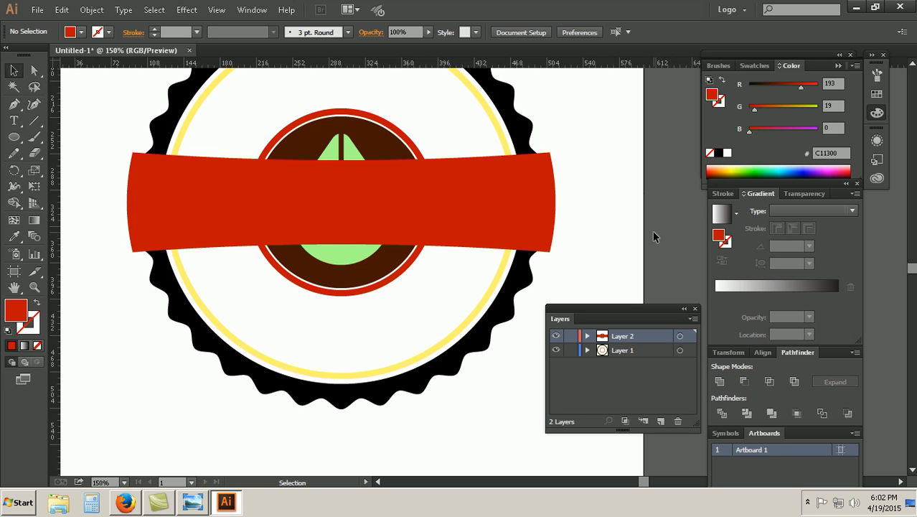
# Step: Inspect the trimmed ribbon and compare it with the reference image Coffi Bar.jpg in Windows Photo Viewer
pyautogui.click(268, 201)
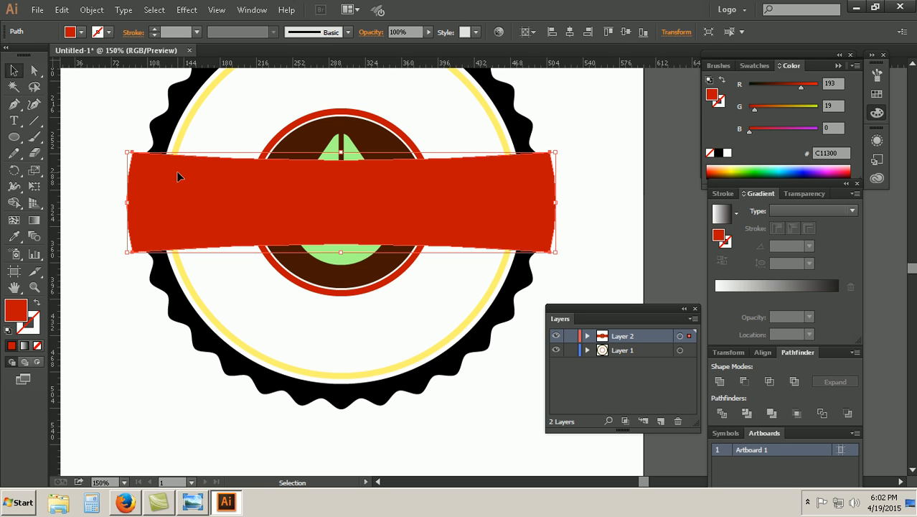
pyautogui.moveTo(628, 205); pyautogui.dragTo(140, 137)
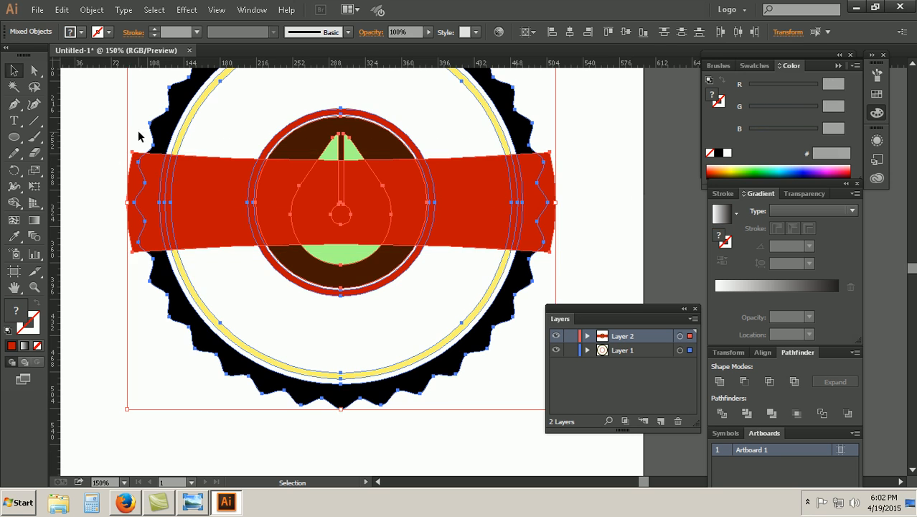
pyautogui.click(101, 133)
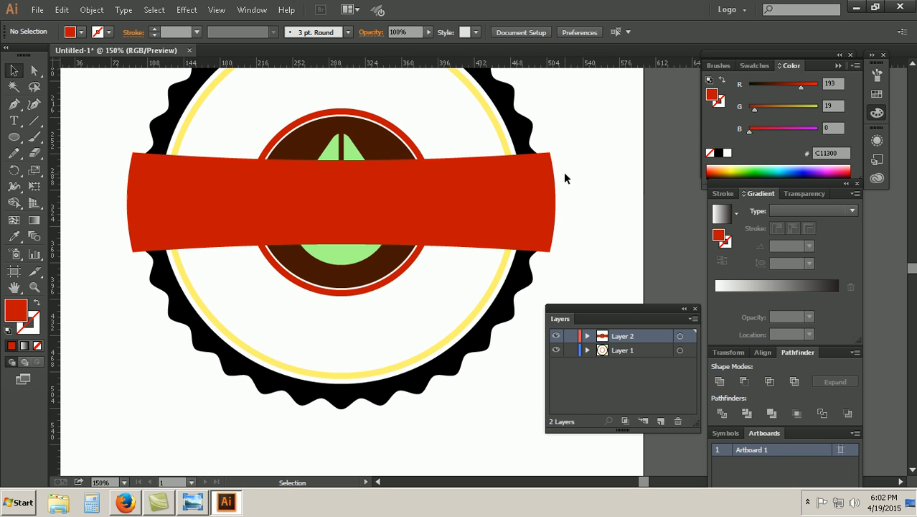
pyautogui.scroll(1, 340, 184)
pyautogui.scroll(-2, 337, 174)
pyautogui.click(192, 502)
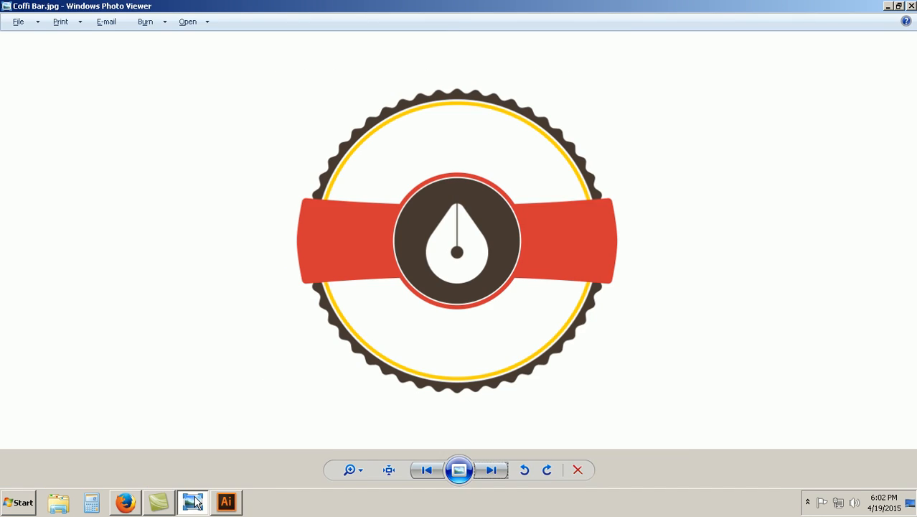
pyautogui.click(194, 502)
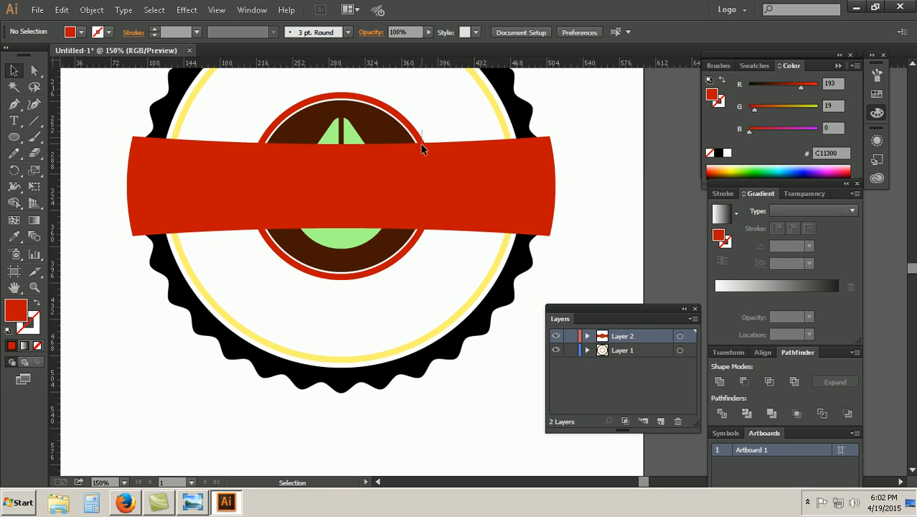
# Step: Try the Exclude, Unite, Minus Front and Intersect shape modes on the red center ring and ribbon, undoing the attempts
pyautogui.click(258, 135)
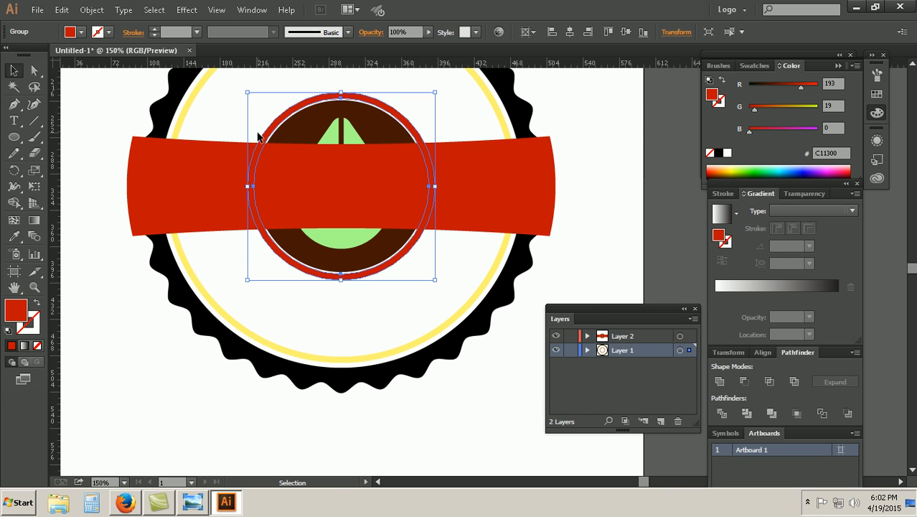
pyautogui.click(594, 173)
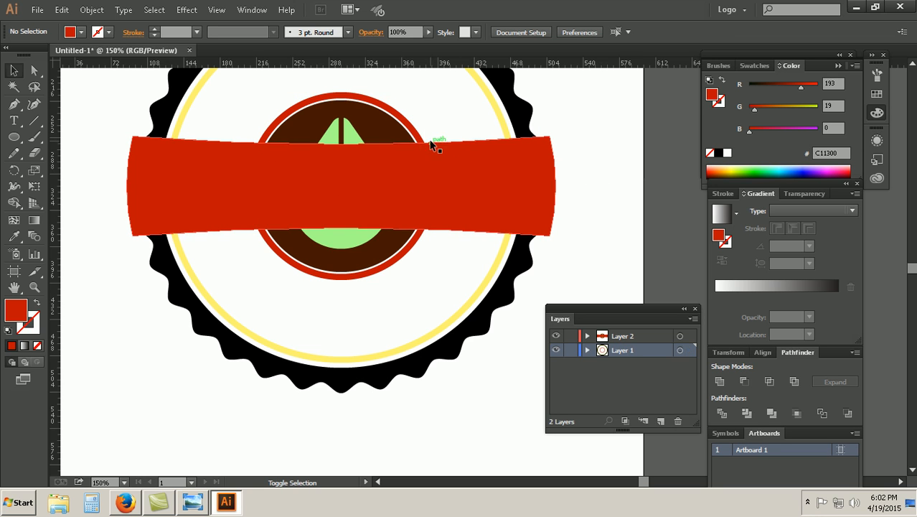
pyautogui.click(420, 127)
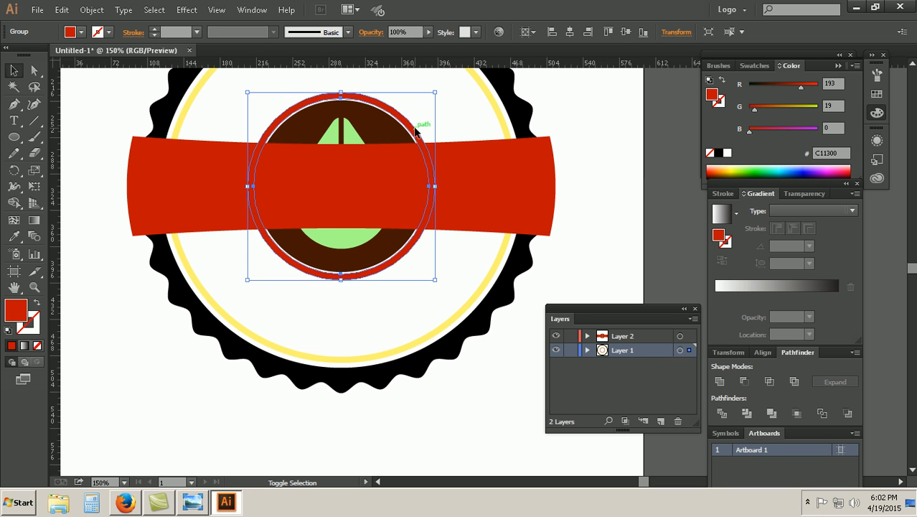
pyautogui.keyDown('shift'); pyautogui.click(454, 162); pyautogui.keyUp('shift')
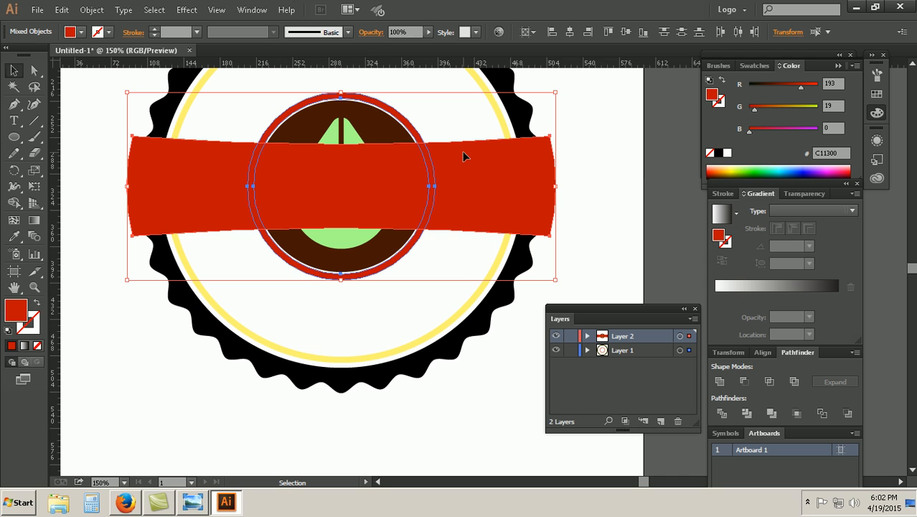
pyautogui.click(793, 386)
pyautogui.hotkey('ctrl', 'z')
pyautogui.click(720, 383)
pyautogui.click(745, 382)
pyautogui.hotkey('ctrl', 'z')
pyautogui.click(772, 385)
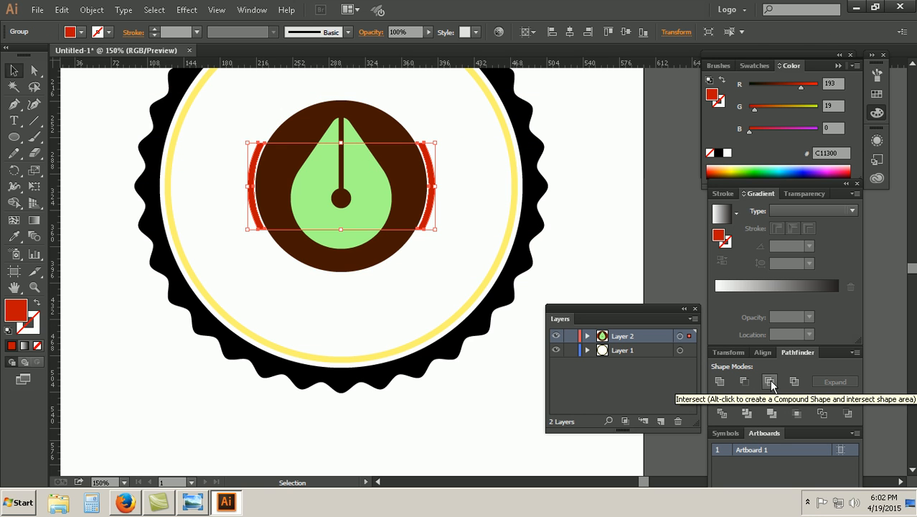
pyautogui.hotkey('ctrl', 'z')
pyautogui.click(598, 192)
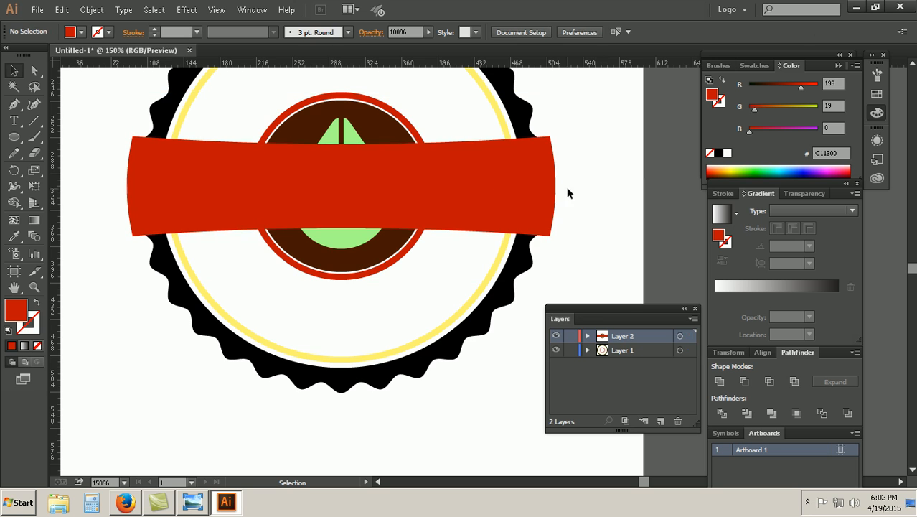
pyautogui.click(424, 131)
pyautogui.rightClick(421, 132)
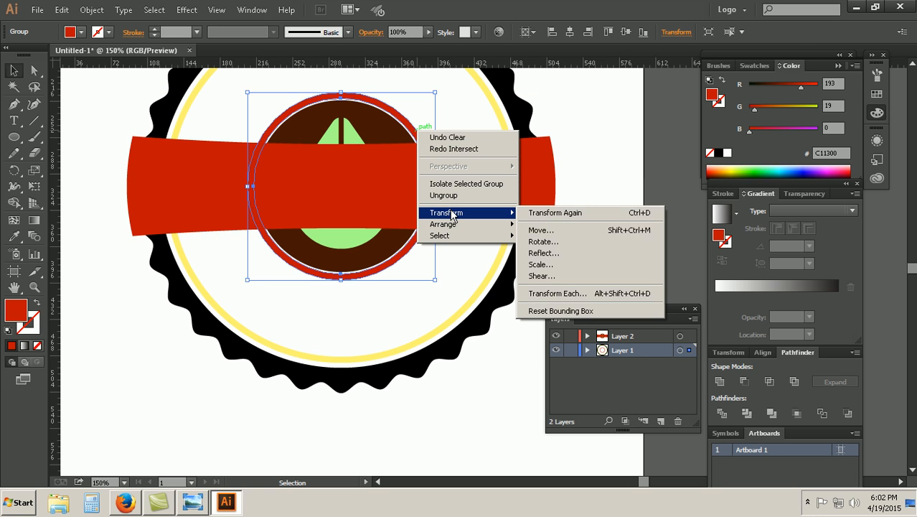
pyautogui.moveTo(513, 230)
pyautogui.click(554, 224)
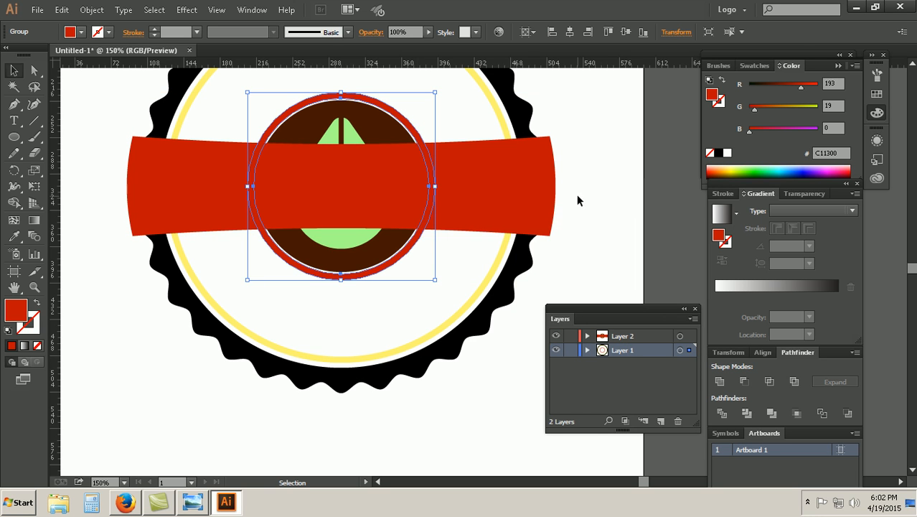
pyautogui.click(563, 213)
# Step: Divide the ribbon and red center ring with Pathfinder, and ungroup the resulting pieces
pyautogui.moveTo(435, 127); pyautogui.dragTo(423, 155)
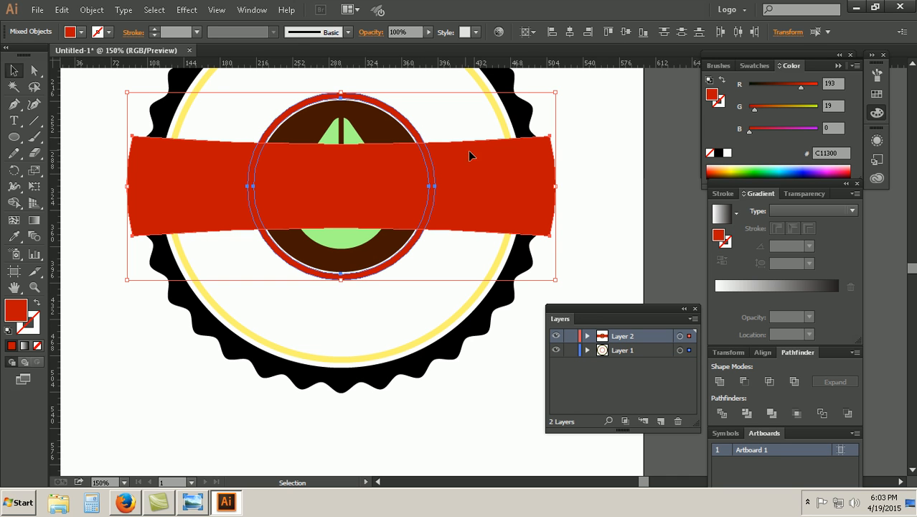
pyautogui.click(721, 415)
pyautogui.click(621, 215)
pyautogui.click(410, 202)
pyautogui.rightClick(410, 201)
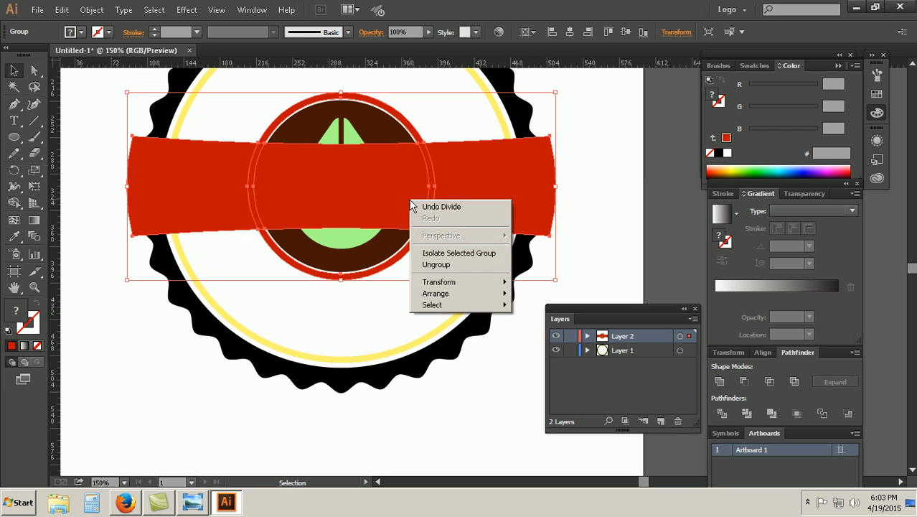
pyautogui.click(435, 265)
pyautogui.click(470, 251)
# Step: Delete the divided red ribbon piece covering the brown circle and drop at the badge's center
pyautogui.click(394, 197)
pyautogui.press('Delete')
pyautogui.moveTo(440, 155); pyautogui.dragTo(431, 180)
# Step: Unite the two ribbon ends and the red center ring pieces into a single red shape
pyautogui.keyDown('ctrl'); pyautogui.click(405, 118); pyautogui.keyUp('ctrl')
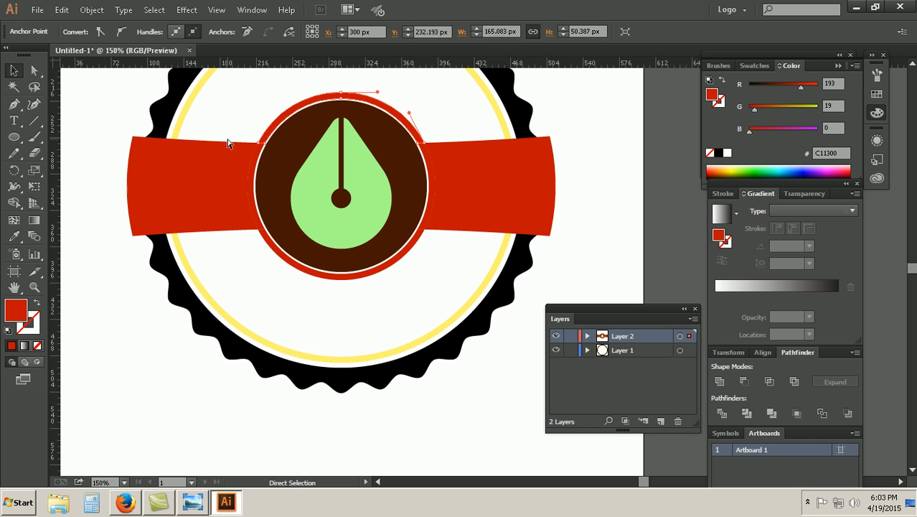
pyautogui.click(254, 163)
pyautogui.keyDown('shift'); pyautogui.click(272, 117); pyautogui.keyUp('shift')
pyautogui.keyDown('shift'); pyautogui.click(429, 178); pyautogui.keyUp('shift')
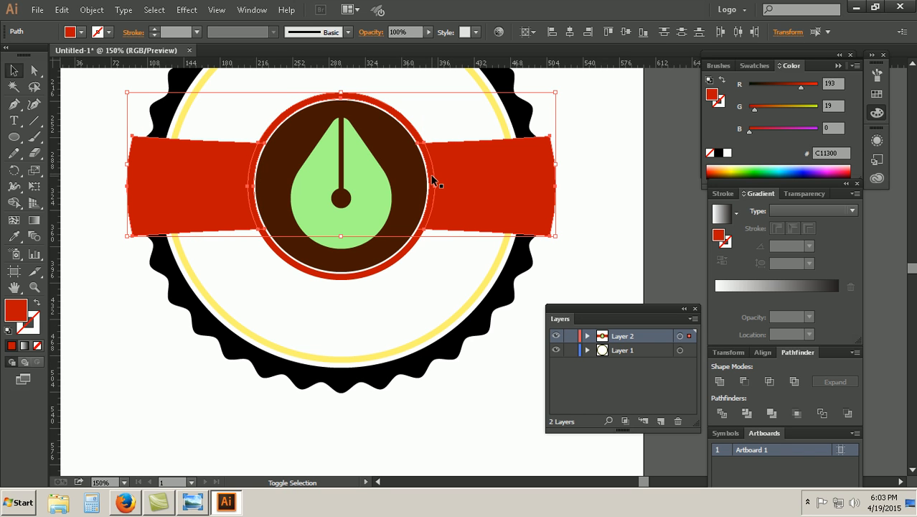
pyautogui.keyDown('shift'); pyautogui.click(398, 264); pyautogui.keyUp('shift')
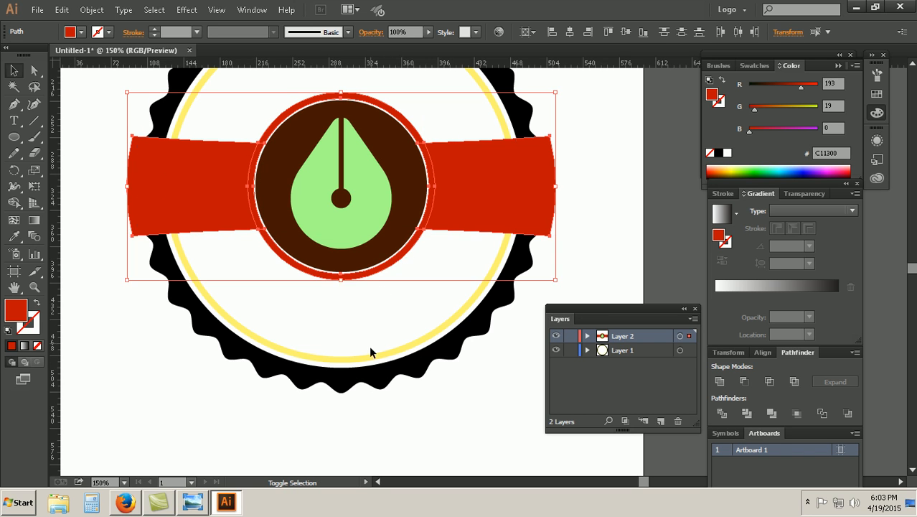
pyautogui.click(719, 381)
pyautogui.click(635, 211)
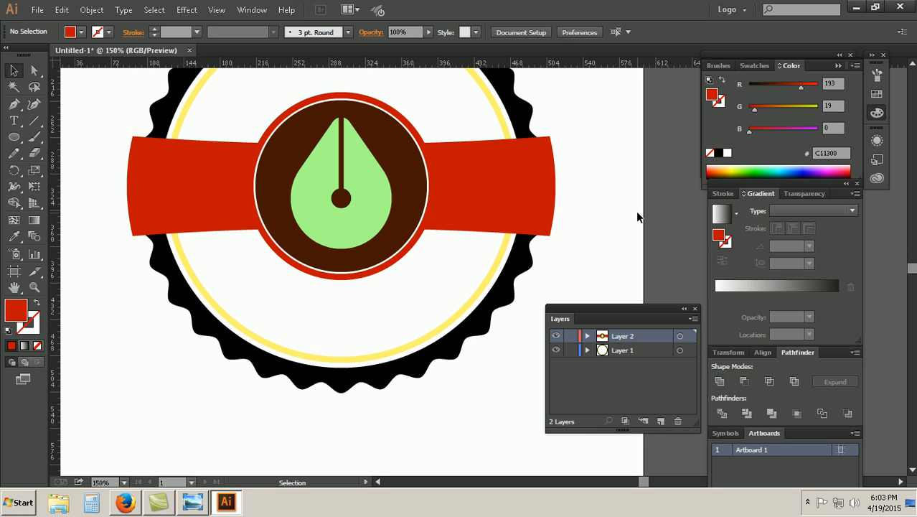
# Step: List the contents of Layer 2 and check the united red shape by hiding and showing it
pyautogui.click(587, 336)
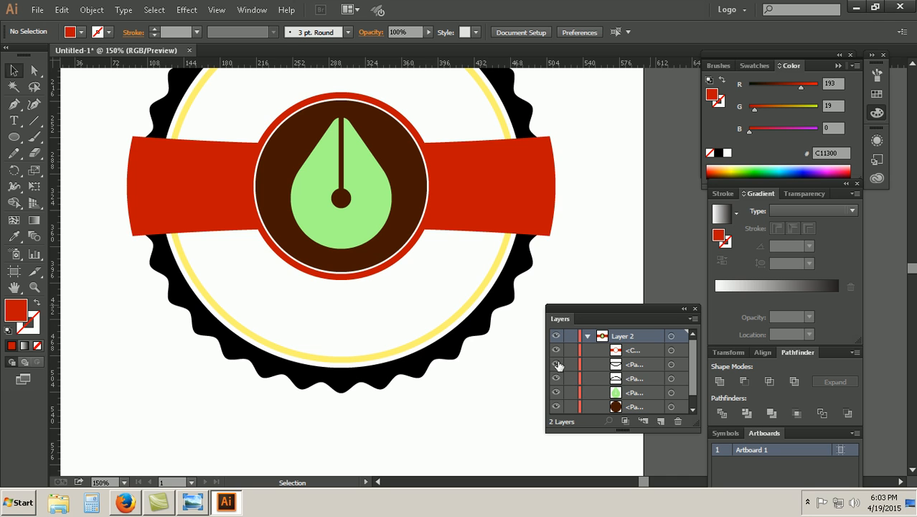
pyautogui.click(556, 350)
pyautogui.click(556, 349)
pyautogui.click(556, 350)
pyautogui.click(556, 350)
# Step: Zoom out to the whole artboard and enlarge the Layers panel to list the contents of Layer 1 as well
pyautogui.hotkey('ctrl', '1')
pyautogui.hotkey('ctrl', '-')
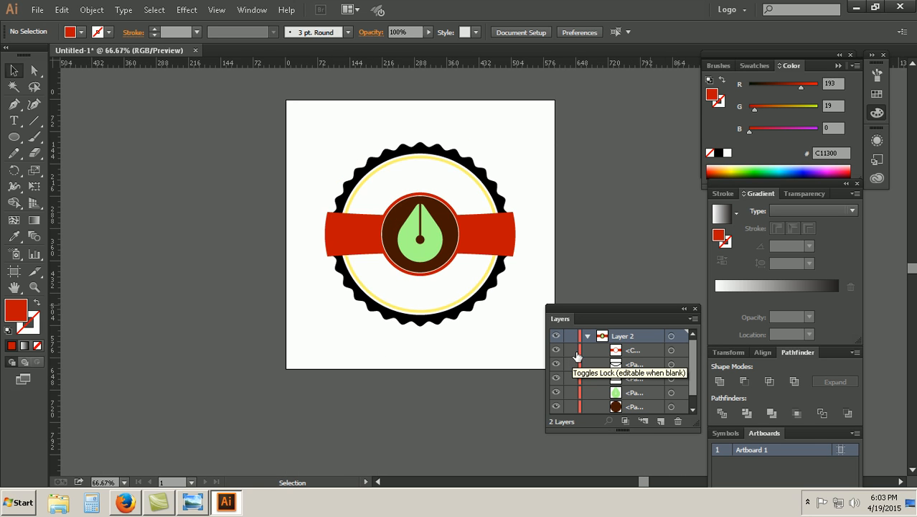
pyautogui.moveTo(618, 309); pyautogui.dragTo(617, 145)
pyautogui.moveTo(624, 265); pyautogui.dragTo(624, 422)
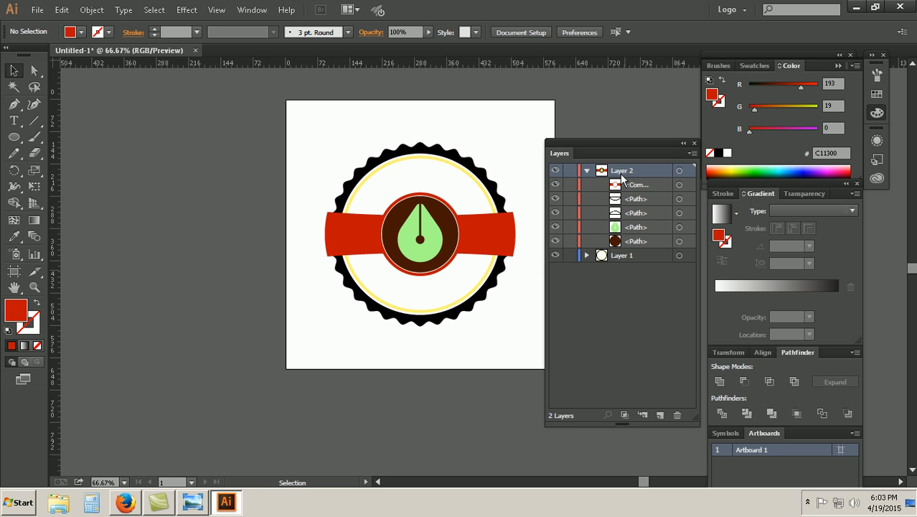
pyautogui.click(587, 256)
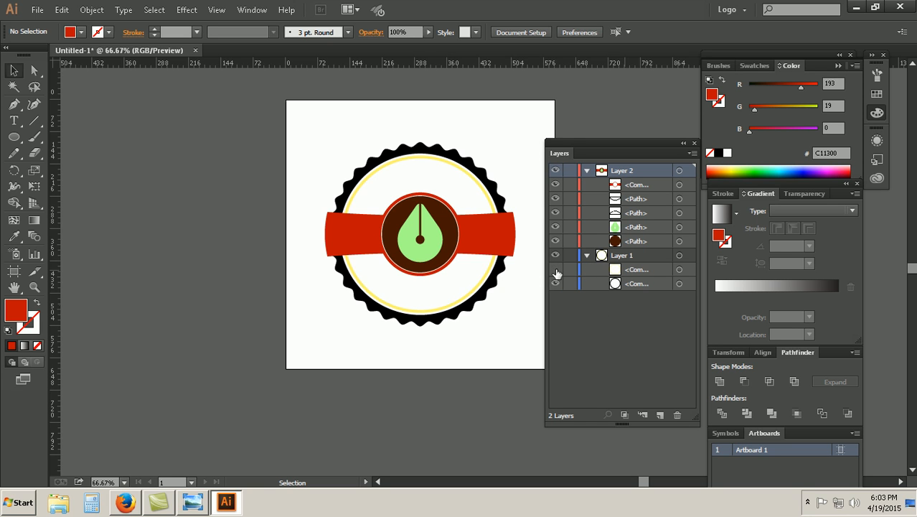
# Step: Check the listed objects by toggling their visibility, and delete the two leftover curved paths from Layer 2
pyautogui.click(555, 284)
pyautogui.click(555, 283)
pyautogui.click(555, 242)
pyautogui.click(555, 241)
pyautogui.click(554, 227)
pyautogui.click(554, 227)
pyautogui.moveTo(655, 198); pyautogui.dragTo(676, 415)
pyautogui.moveTo(650, 197); pyautogui.dragTo(677, 415)
pyautogui.click(554, 185)
pyautogui.click(555, 185)
pyautogui.click(555, 185)
pyautogui.click(555, 186)
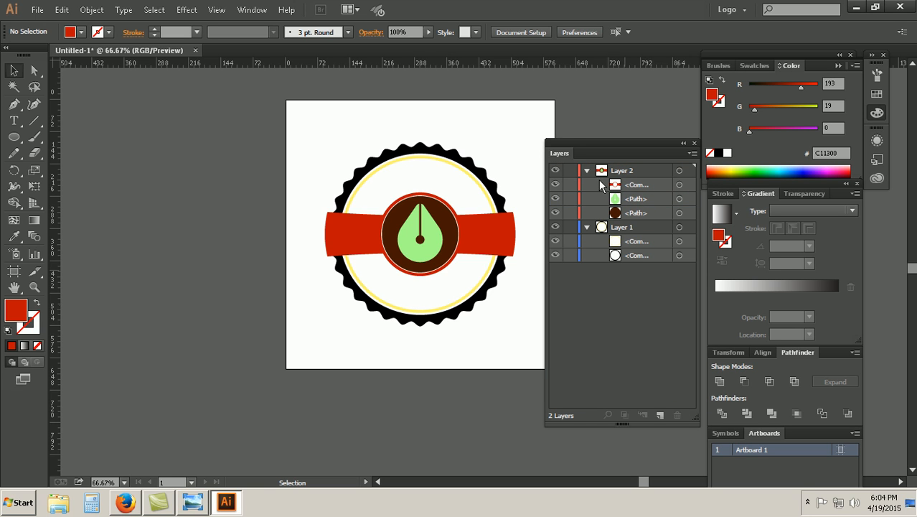
pyautogui.click(586, 171)
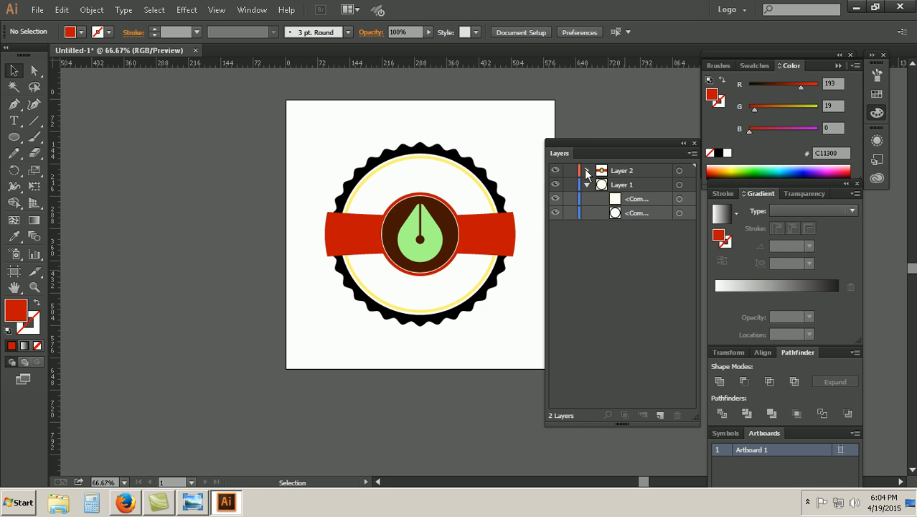
pyautogui.click(586, 171)
pyautogui.click(644, 186)
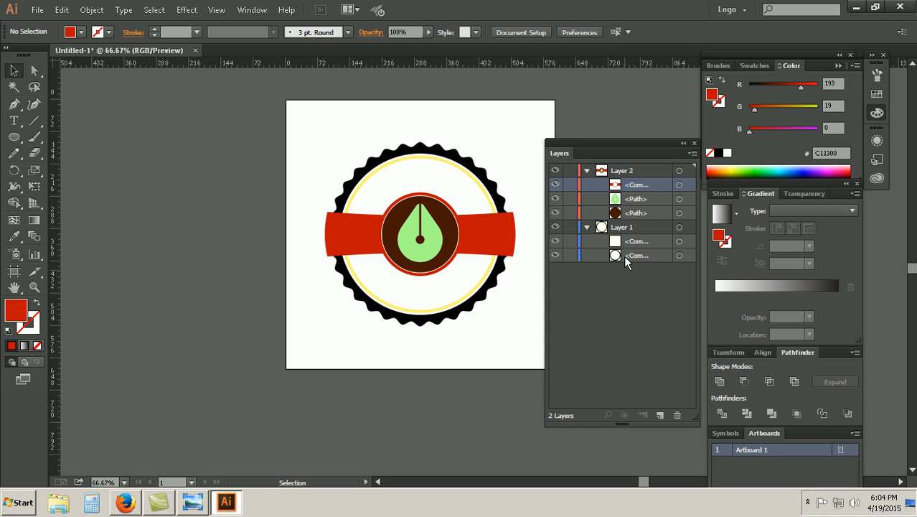
pyautogui.click(621, 311)
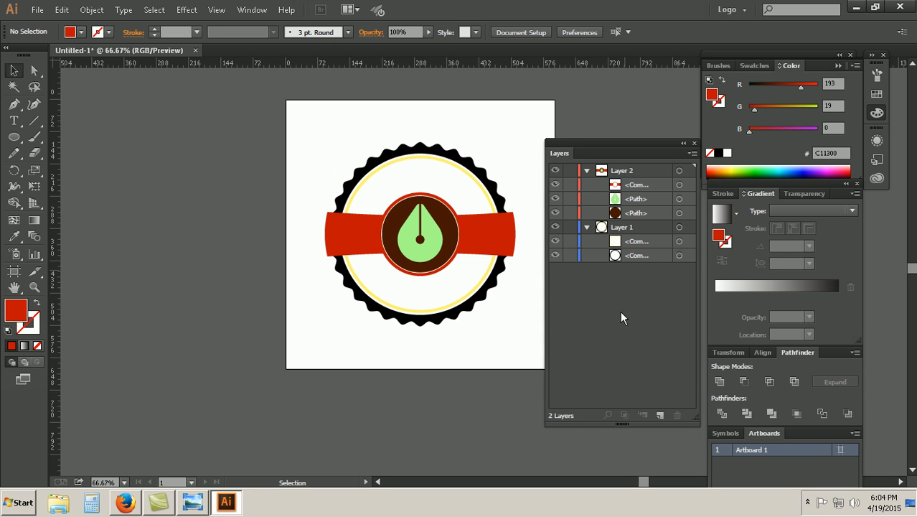
# Step: Rename the black scalloped ring's compound path in Layer 1 as ZigZag Round
pyautogui.click(556, 255)
pyautogui.click(555, 256)
pyautogui.doubleClick(636, 255)
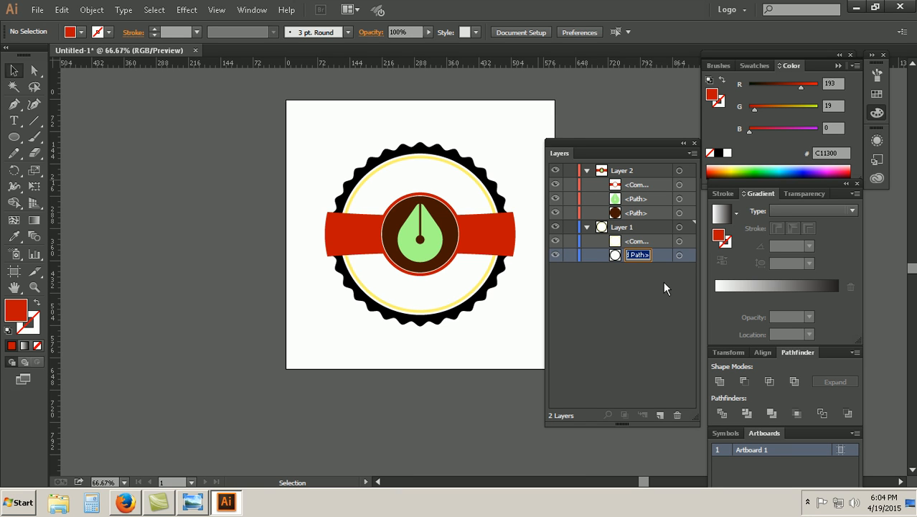
pyautogui.write('Zi')
pyautogui.write('gZag Rou')
pyautogui.write('nd')
pyautogui.press('Return')
# Step: Rename the yellow ring's compound path in Layer 1 as Yellow Row
pyautogui.doubleClick(635, 245)
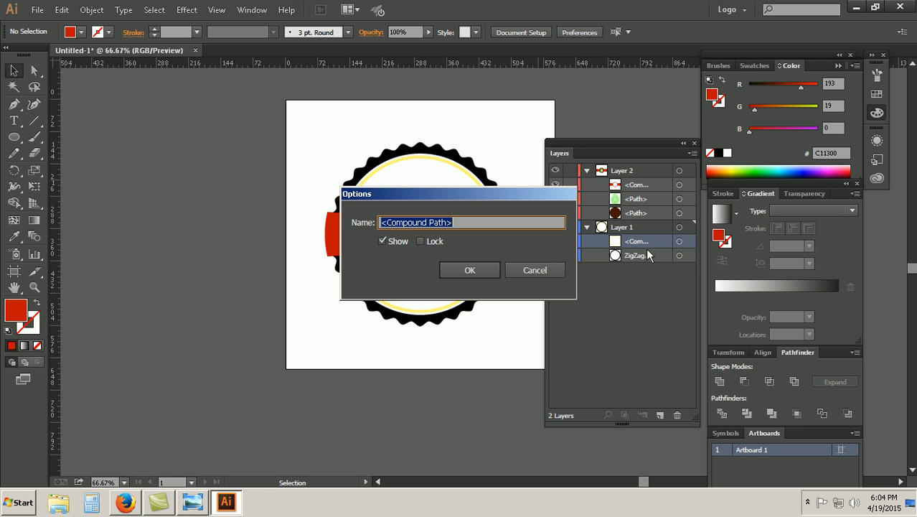
pyautogui.click(544, 270)
pyautogui.doubleClick(638, 241)
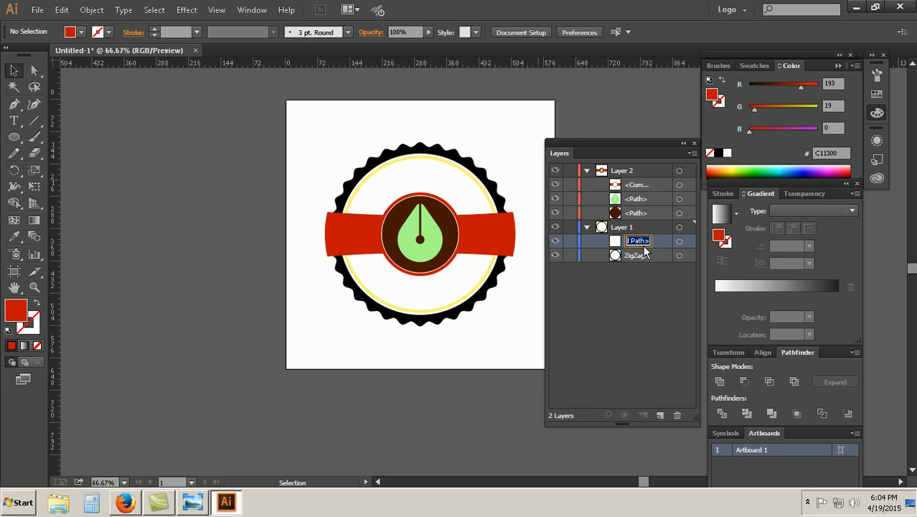
pyautogui.write('Yellow Row')
pyautogui.click(620, 318)
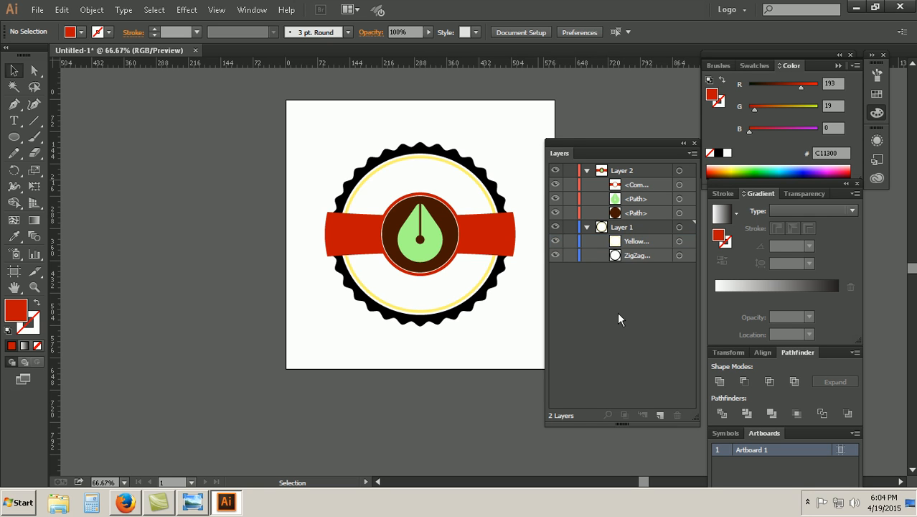
# Step: Collapse Layer 1 and rename it as Round
pyautogui.click(587, 226)
pyautogui.doubleClick(618, 228)
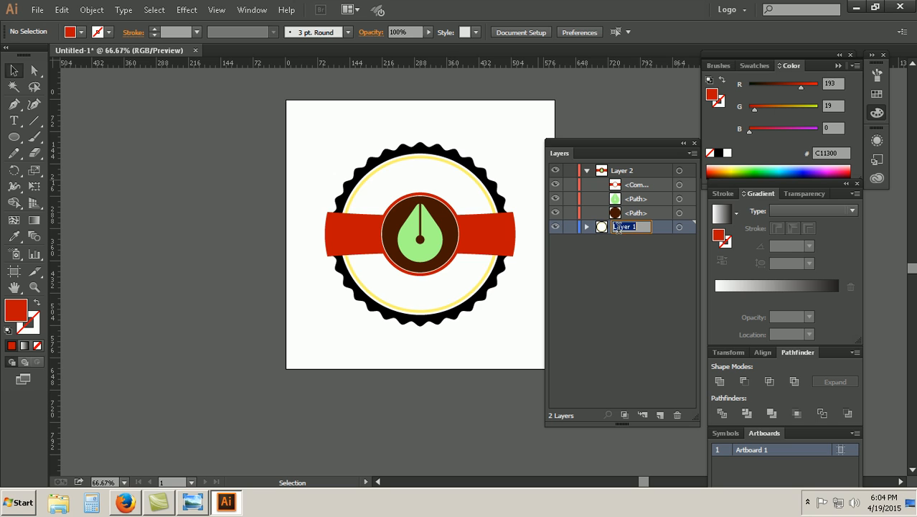
pyautogui.write('ro')
pyautogui.press('BackSpace')
pyautogui.press('BackSpace')
pyautogui.write('Round')
pyautogui.click(603, 348)
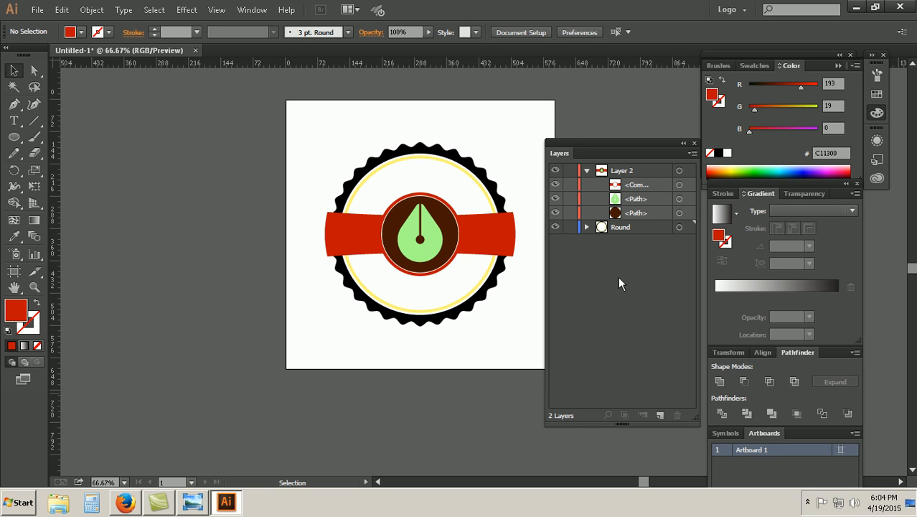
pyautogui.click(587, 227)
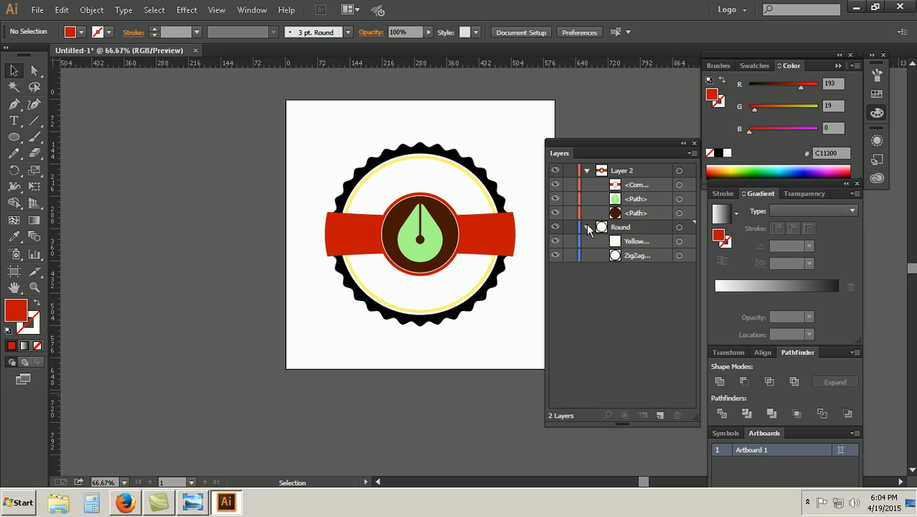
pyautogui.click(588, 227)
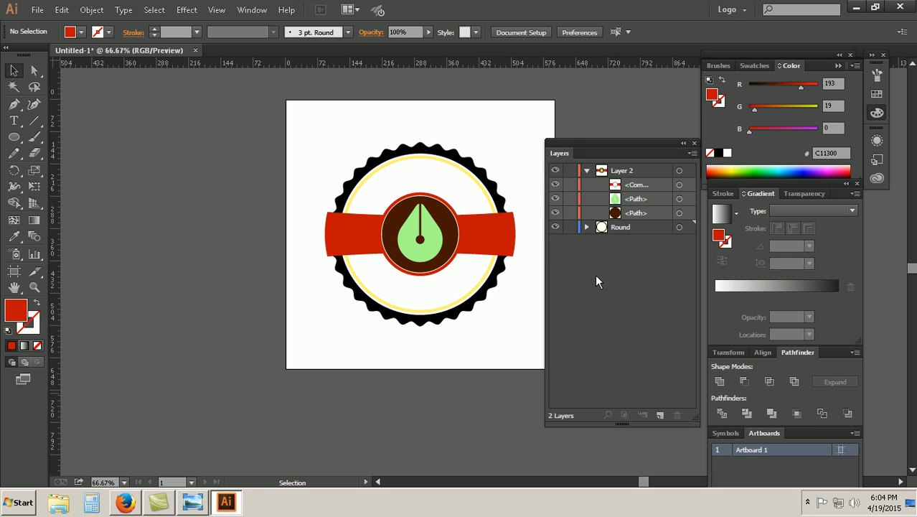
pyautogui.click(587, 228)
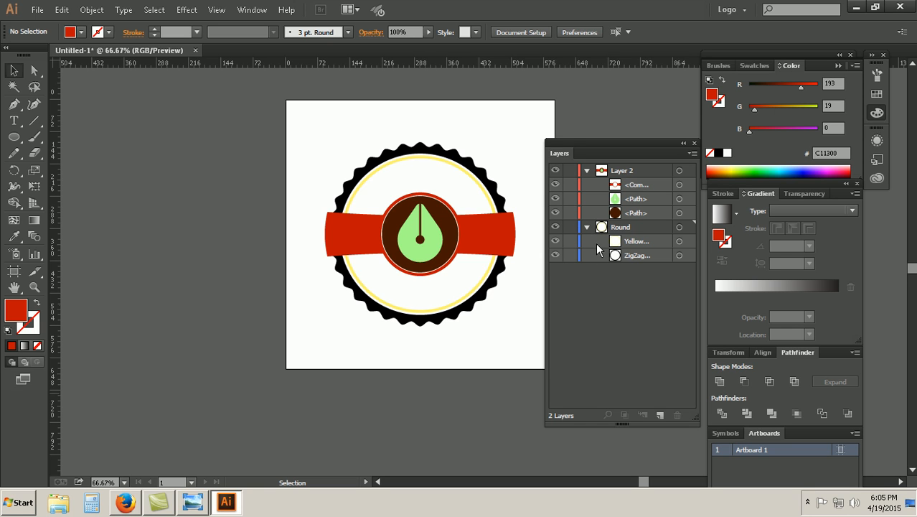
pyautogui.click(587, 227)
pyautogui.click(587, 213)
# Step: Identify the brown circle's path in Layer 2 by toggling its visibility, and rename it as Marun Round
pyautogui.click(555, 212)
pyautogui.click(556, 212)
pyautogui.click(555, 213)
pyautogui.click(556, 212)
pyautogui.doubleClick(636, 213)
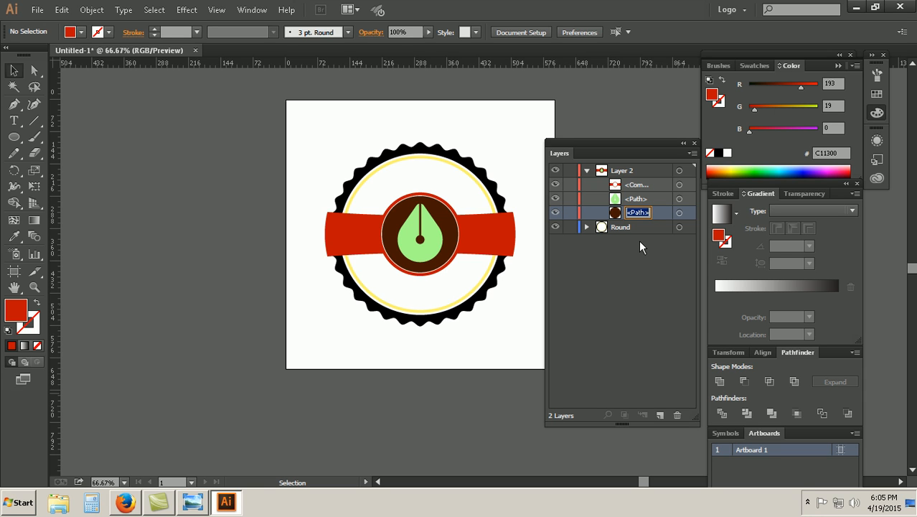
pyautogui.write('Ma')
pyautogui.write('run R')
pyautogui.write('ound')
# Step: Rename the green drop's path in Layer 2 as Pen Shape
pyautogui.click(555, 199)
pyautogui.click(555, 198)
pyautogui.doubleClick(635, 202)
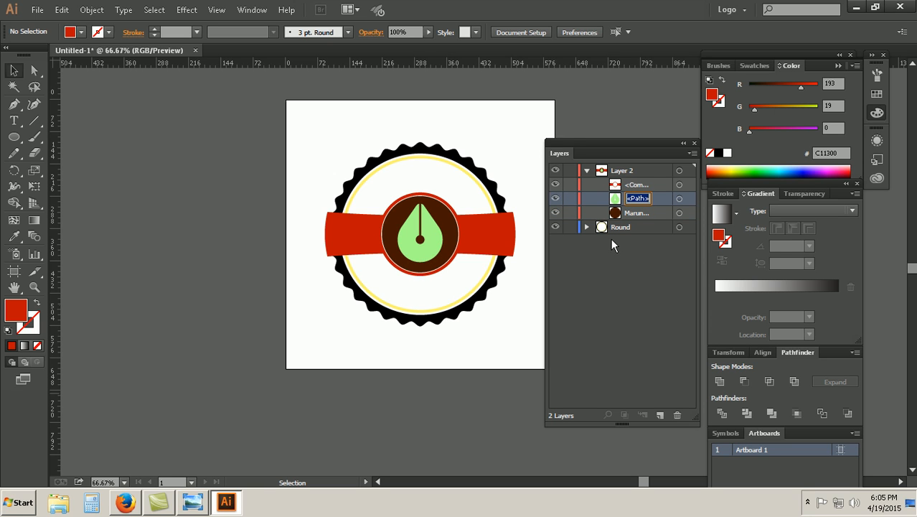
pyautogui.write('Pen Shape')
# Step: Rename the united red ribbon and ring path in Layer 2 as Shape
pyautogui.doubleClick(639, 185)
pyautogui.write('Shape')
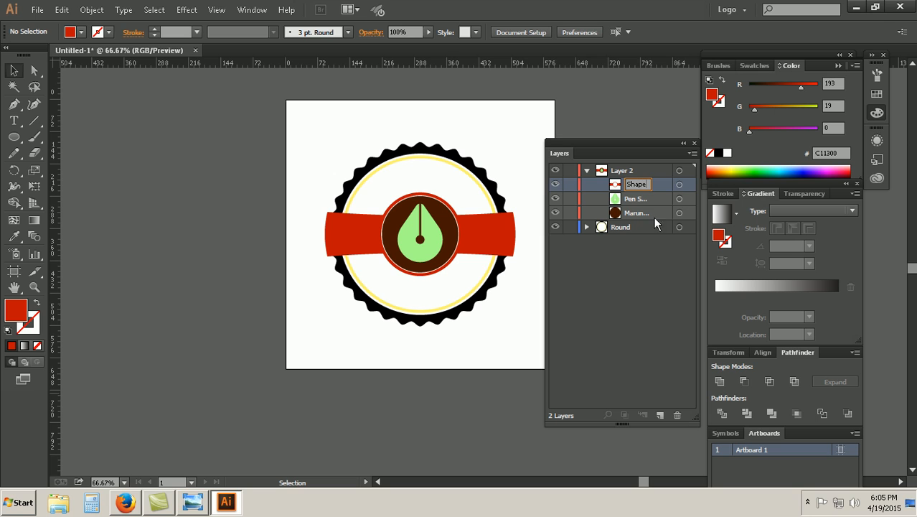
pyautogui.click(614, 273)
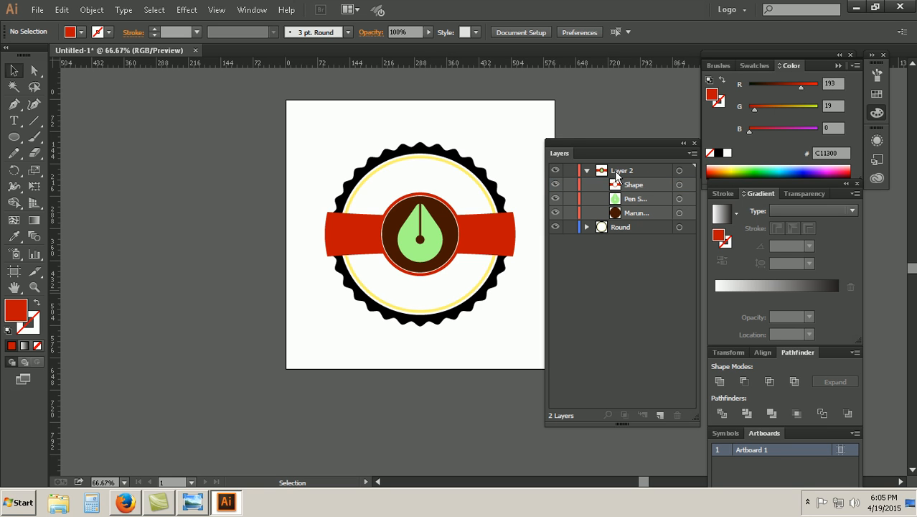
# Step: Check Layer 2's contents by toggling its visibility, and rename the layer as Shape
pyautogui.click(556, 172)
pyautogui.click(556, 171)
pyautogui.click(556, 172)
pyautogui.click(556, 172)
pyautogui.doubleClick(621, 171)
pyautogui.write('Shape')
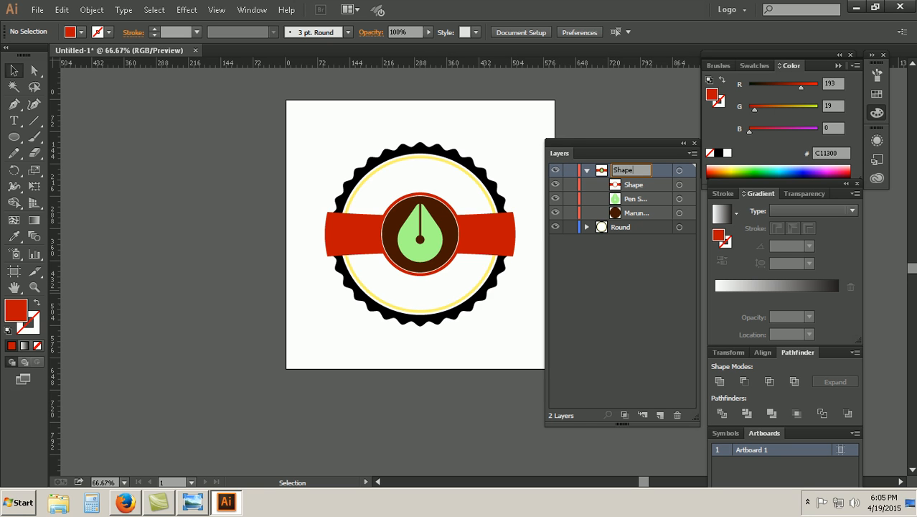
pyautogui.click(625, 267)
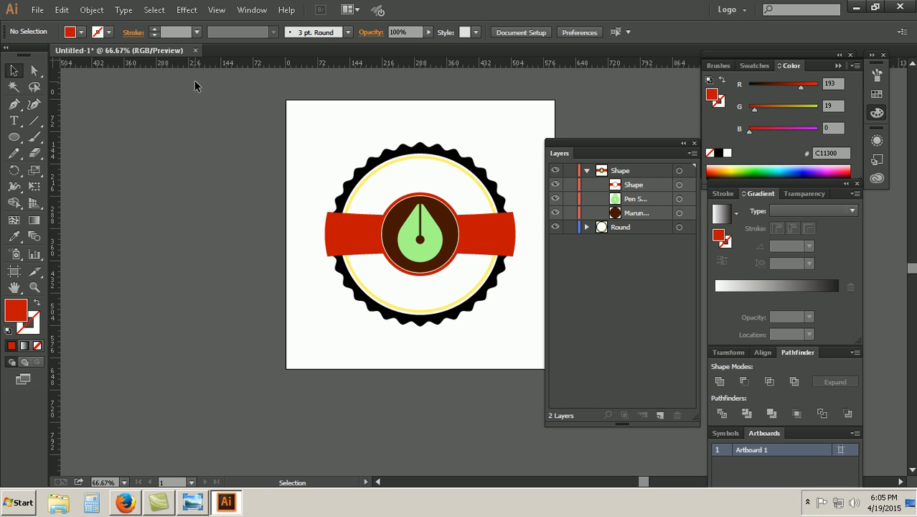
# Step: Collapse the Layers panel to an icon placed beside the Gradient panel, and check that it expands and collapses there
pyautogui.click(684, 143)
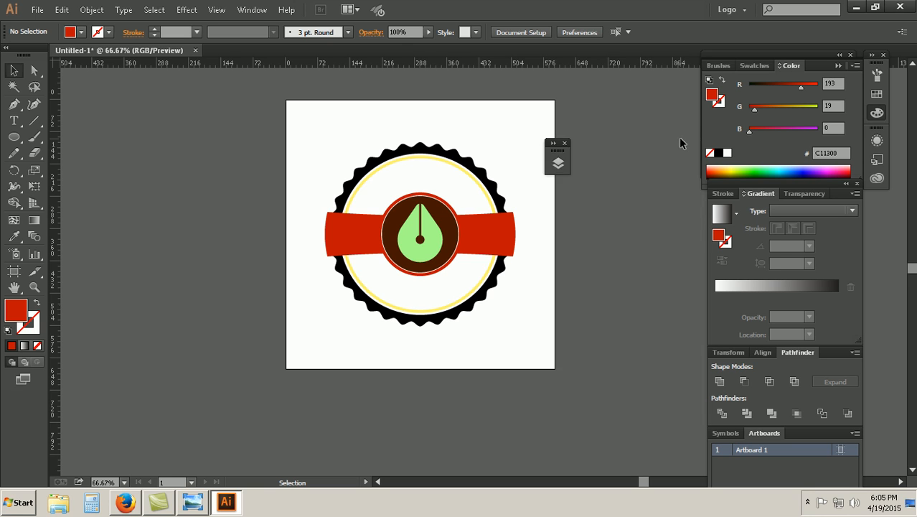
pyautogui.moveTo(560, 155)
pyautogui.mouseDown()
pyautogui.moveTo(683, 234)
pyautogui.moveTo(686, 199)
pyautogui.mouseUp()
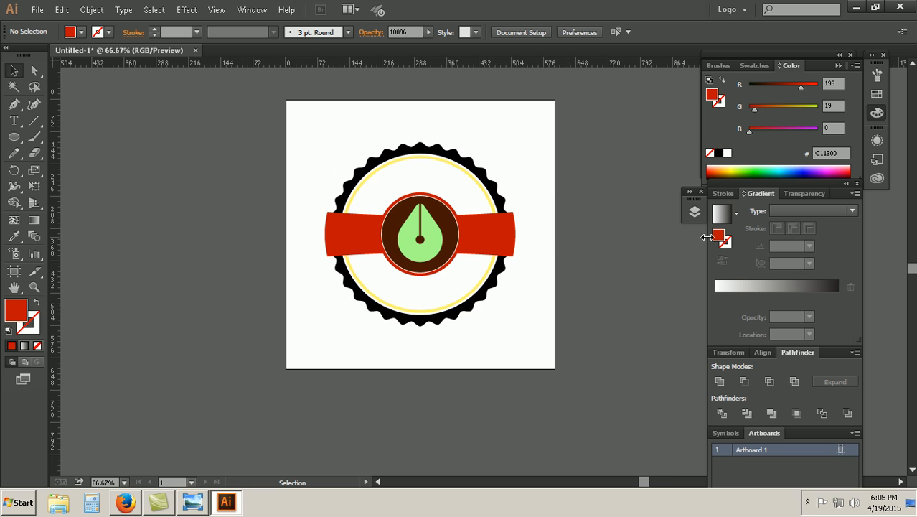
pyautogui.click(693, 211)
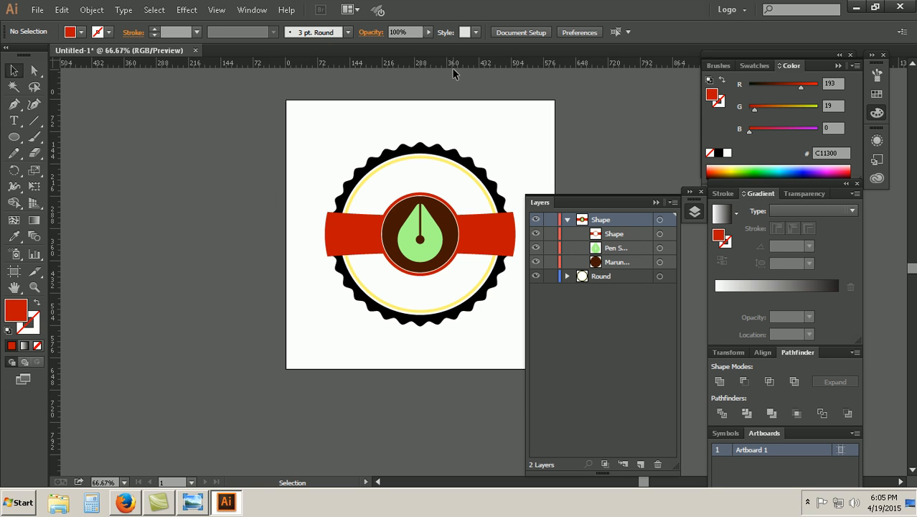
pyautogui.click(694, 212)
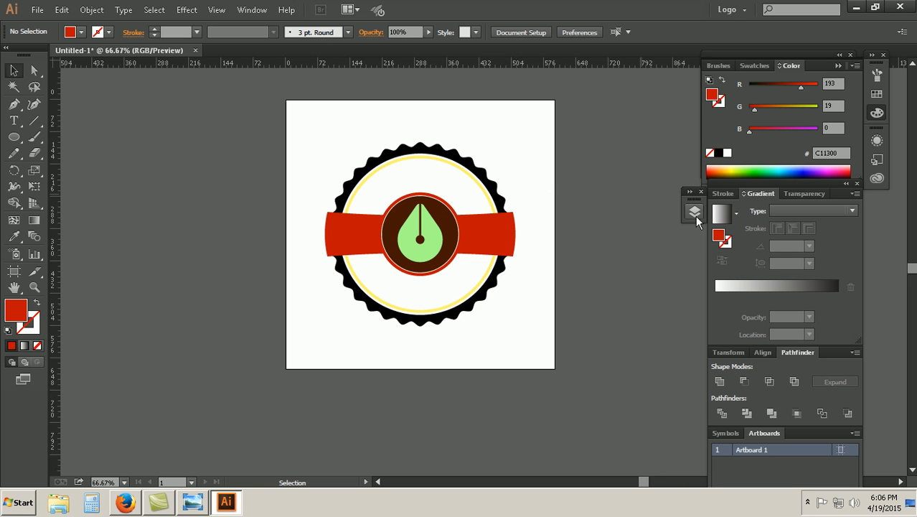